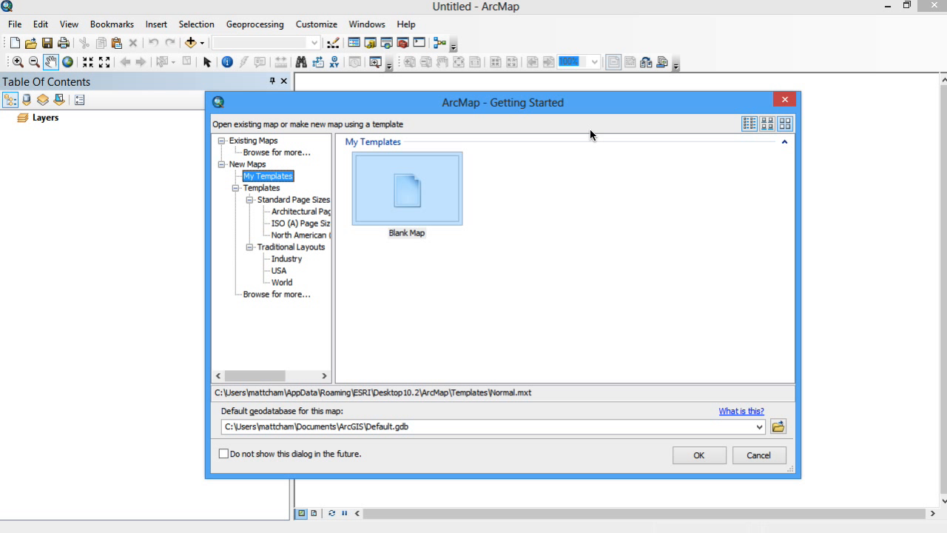
# Start a new map from the Blank Map template, keeping the default geodatabase
pyautogui.moveTo(512, 103); pyautogui.dragTo(500, 104)
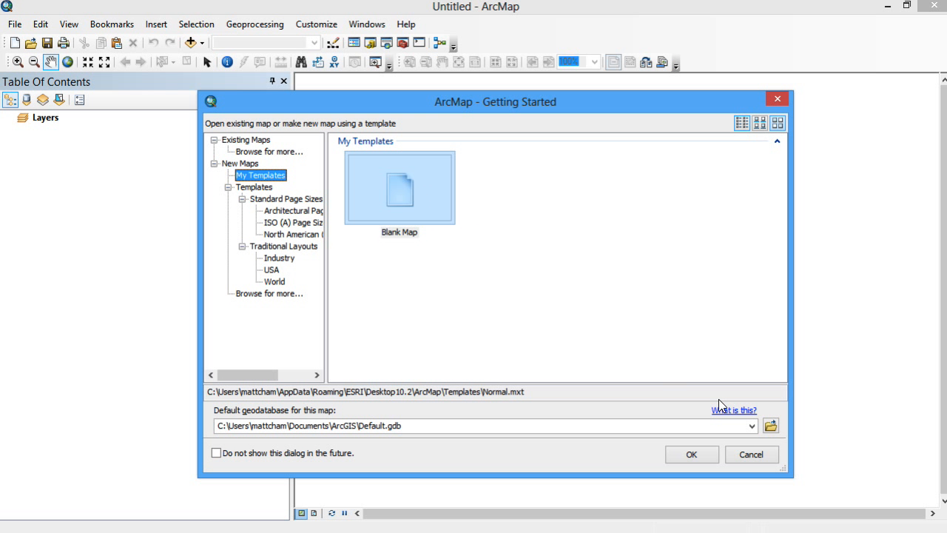
pyautogui.click(710, 453)
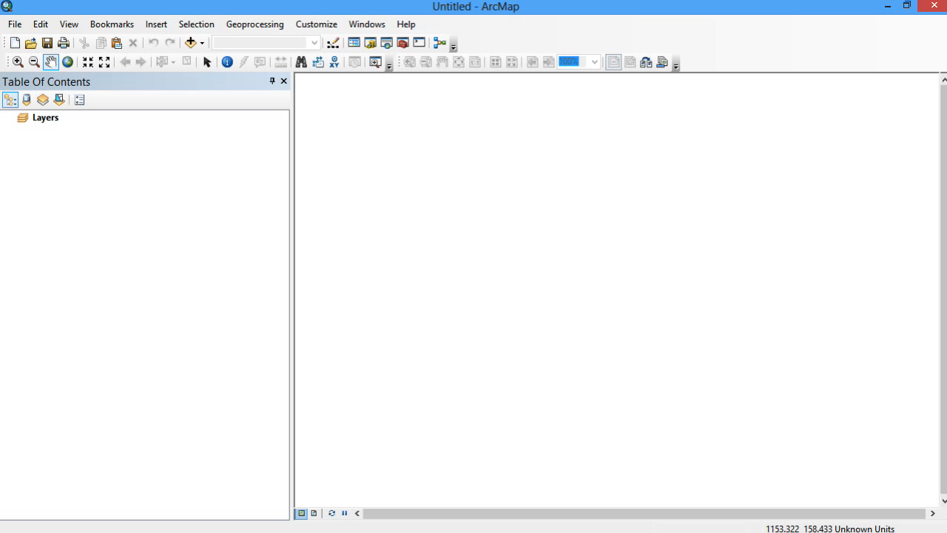
# Create a new folder named AppleStoreStudy on the desktop
pyautogui.click(946, 532)
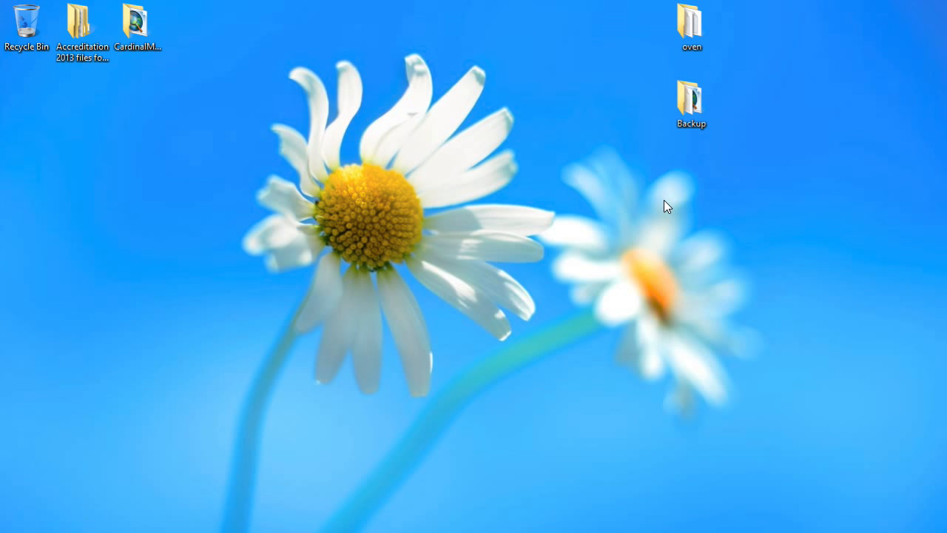
pyautogui.rightClick(677, 197)
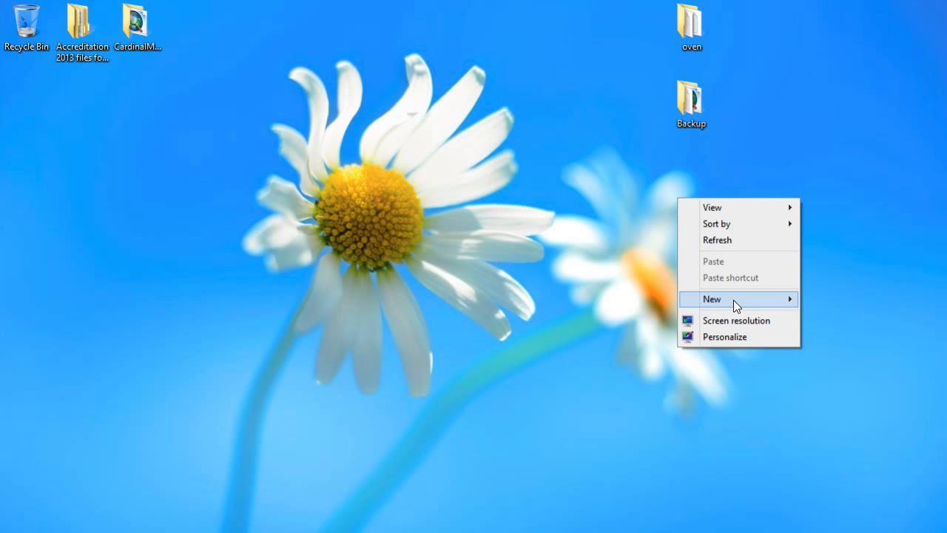
pyautogui.moveTo(733, 300)
pyautogui.click(625, 298)
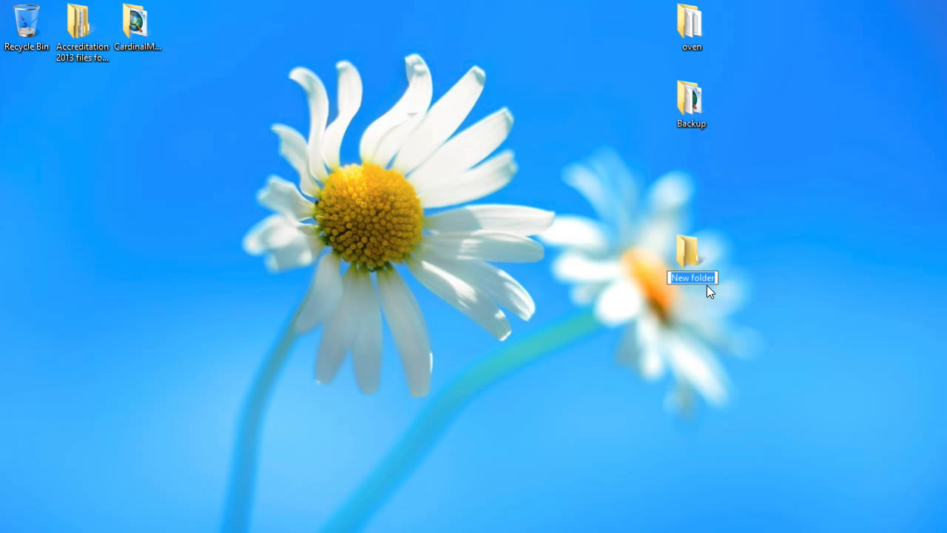
pyautogui.write('AppleStoreStudy')
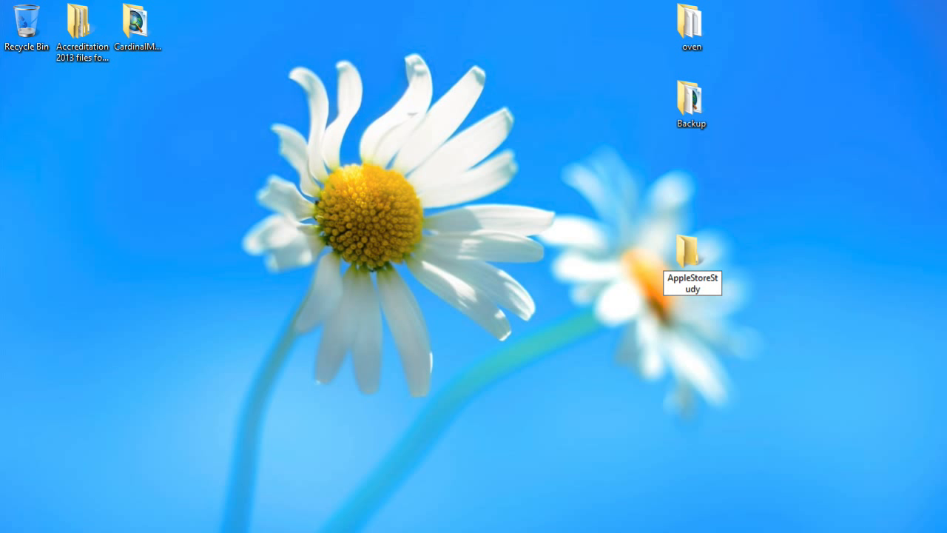
pyautogui.press('Return')
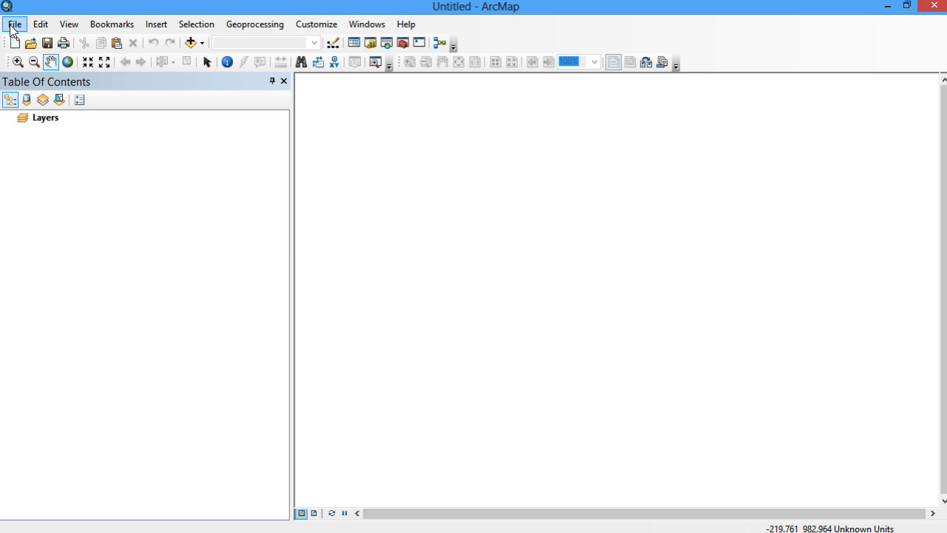
# Save the map document as AppleStudy.mxd in the AppleStoreStudy folder on the desktop
pyautogui.click(13, 24)
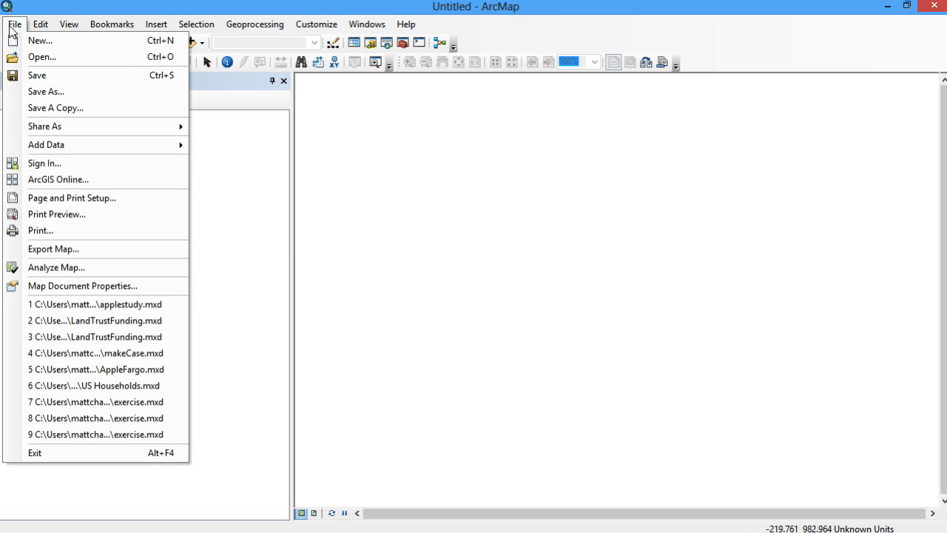
pyautogui.click(55, 91)
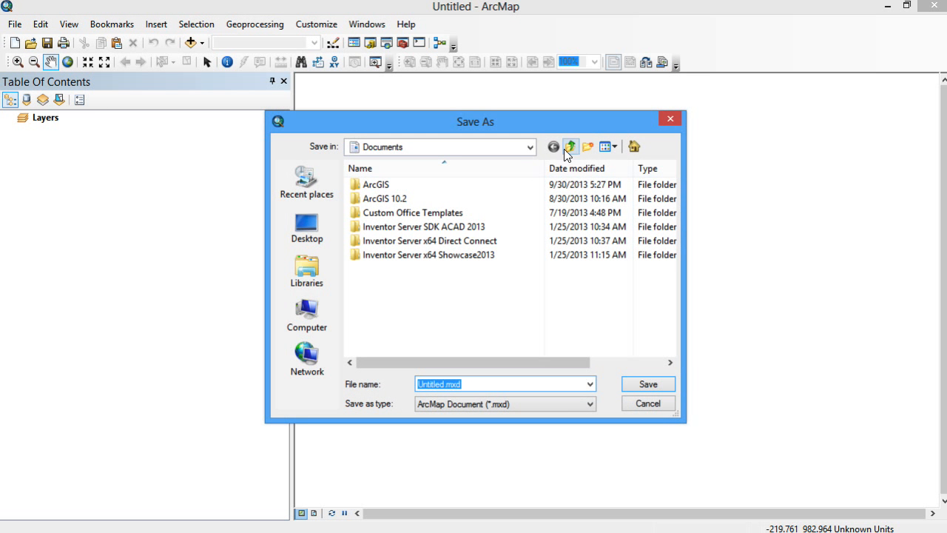
pyautogui.click(307, 227)
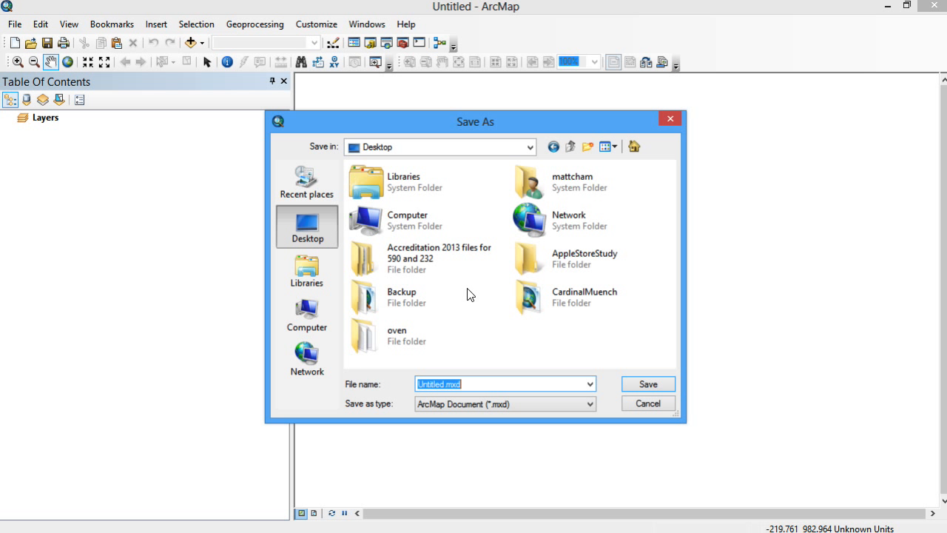
pyautogui.doubleClick(581, 250)
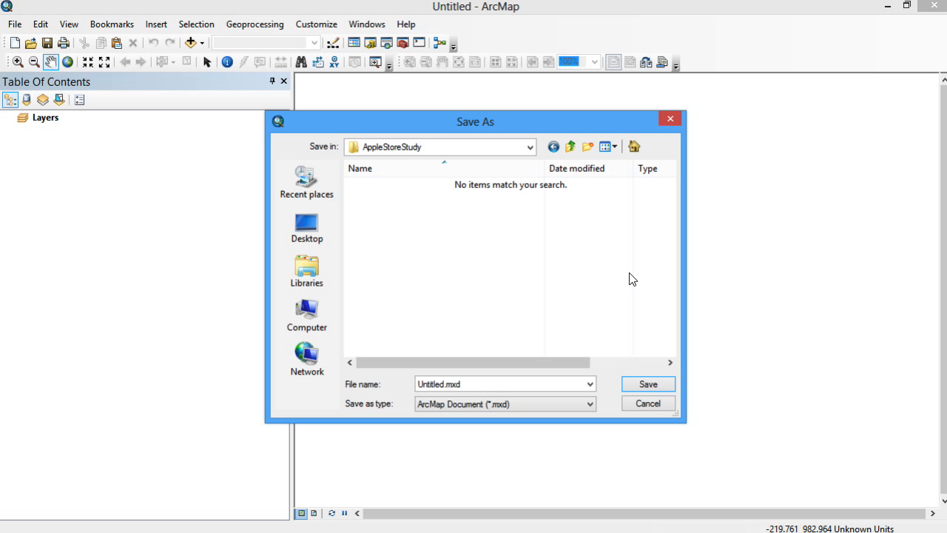
pyautogui.doubleClick(443, 384)
pyautogui.click(443, 384)
pyautogui.moveTo(443, 384); pyautogui.dragTo(405, 387)
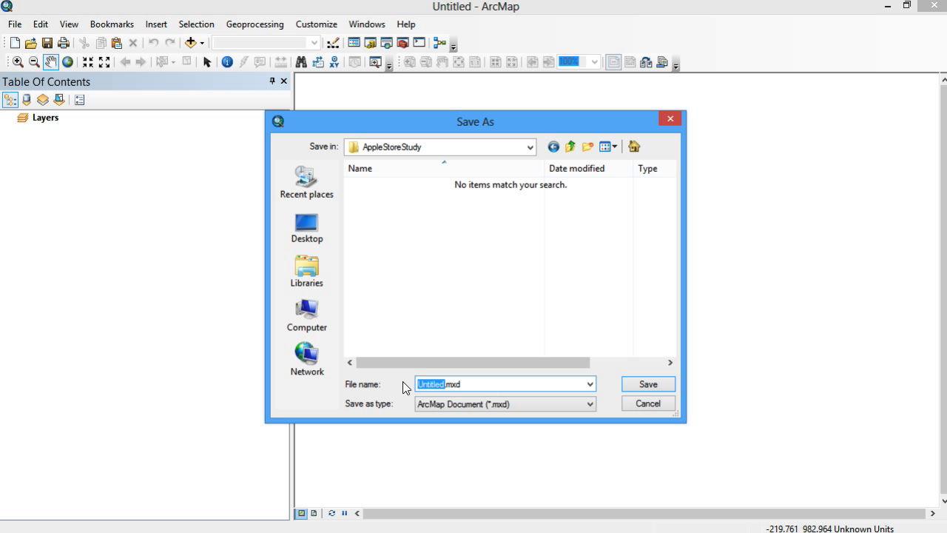
pyautogui.write('AppleStudy')
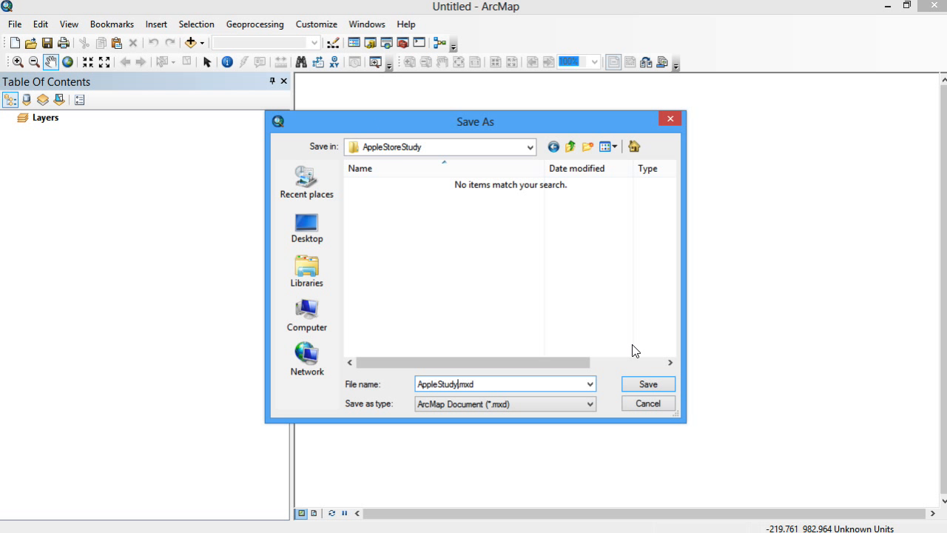
pyautogui.click(646, 384)
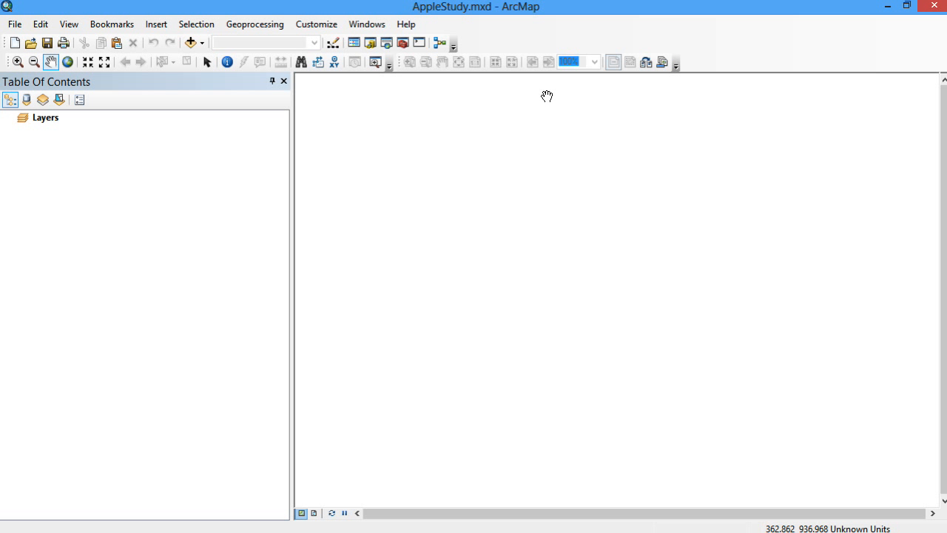
# Show the Catalog window and compare its folder connections with the folders on the desktop
pyautogui.click(371, 45)
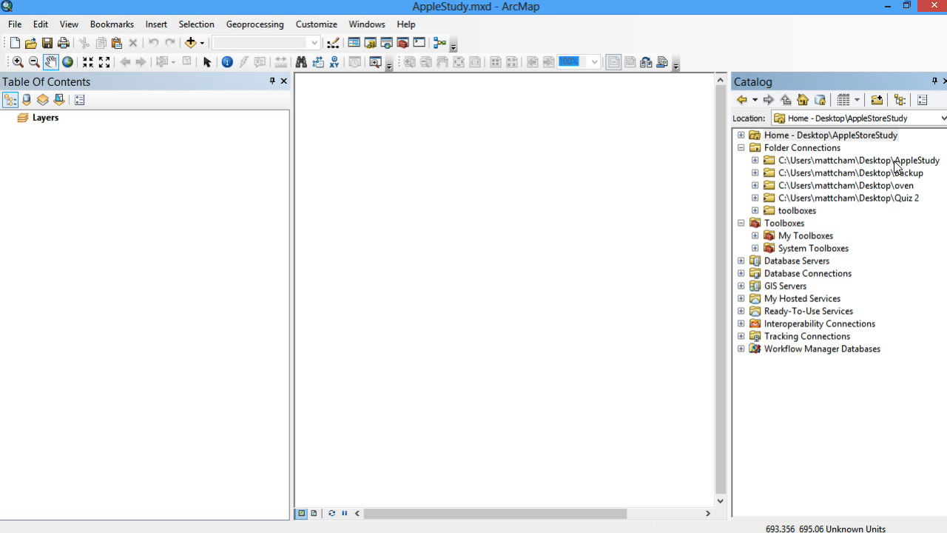
pyautogui.click(946, 532)
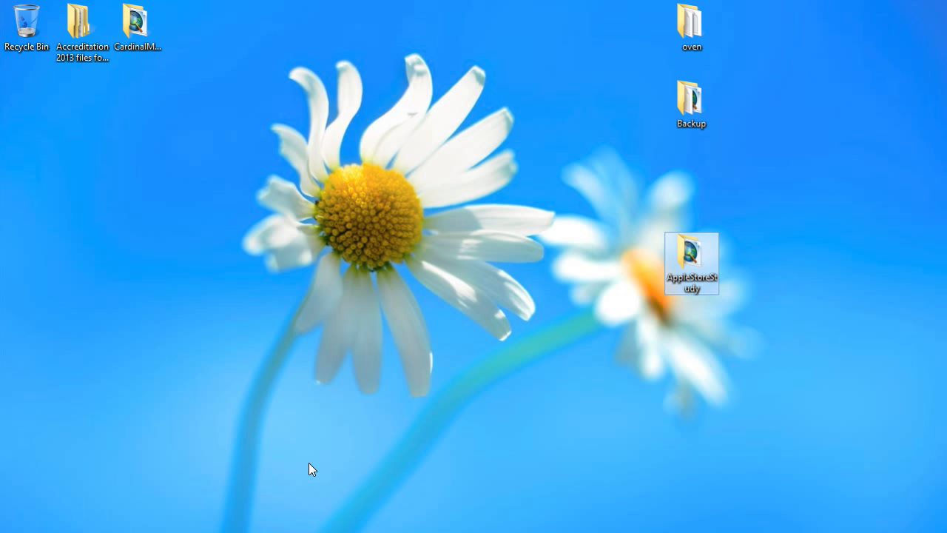
pyautogui.click(109, 532)
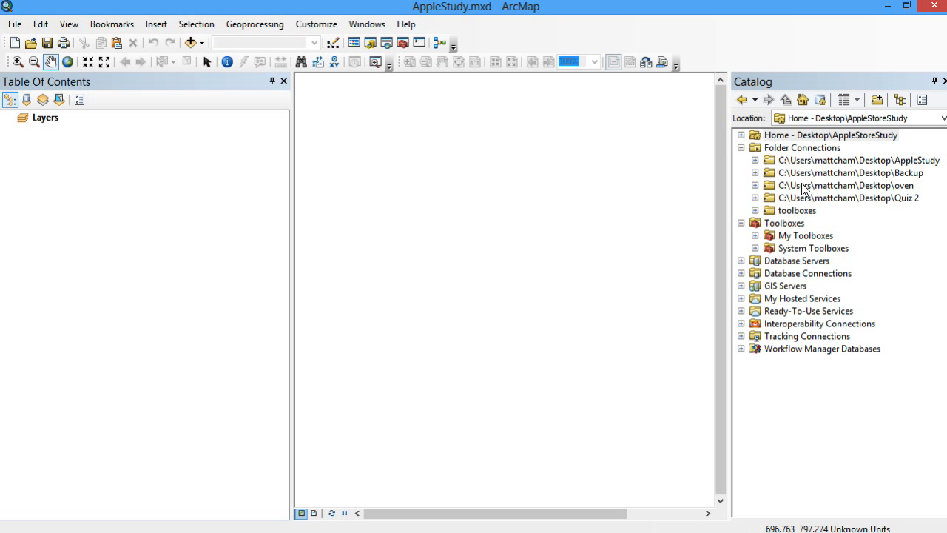
# Disconnect the AppleStudy, Backup, oven and Quiz 2 desktop folders from the Catalog's folder connections
pyautogui.click(771, 164)
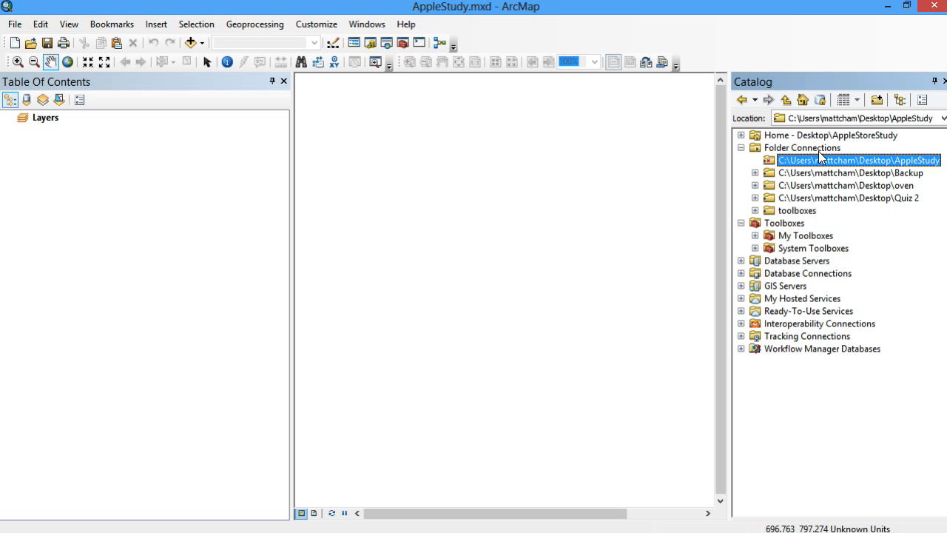
pyautogui.rightClick(871, 160)
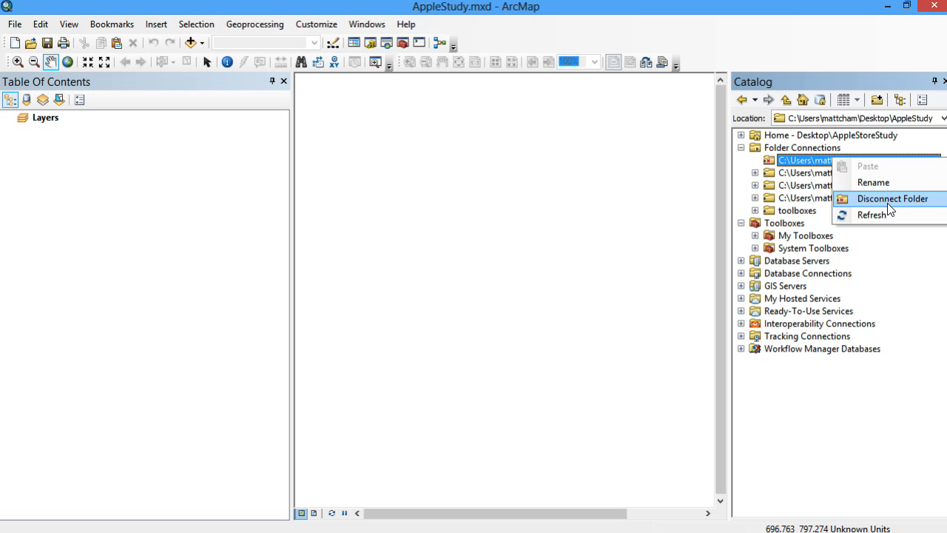
pyautogui.click(892, 200)
pyautogui.rightClick(822, 165)
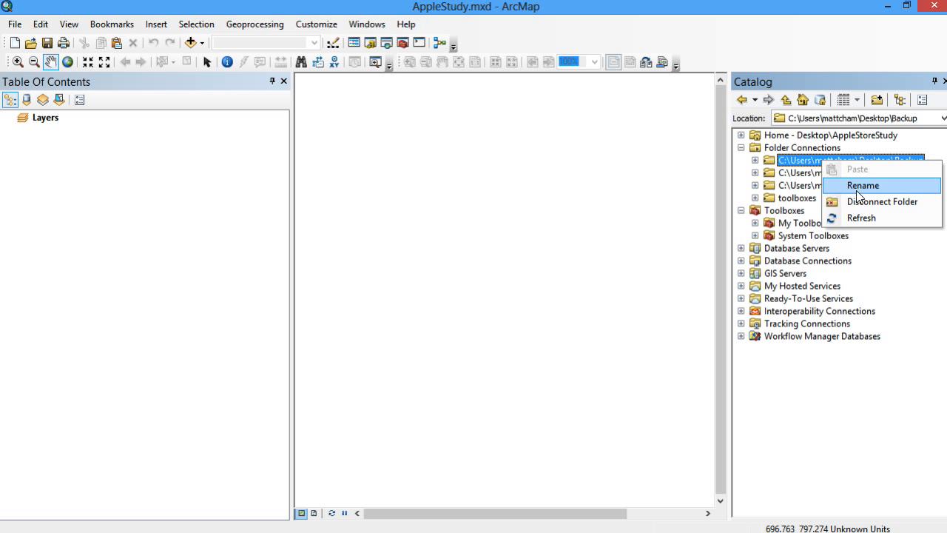
pyautogui.click(887, 200)
pyautogui.rightClick(829, 163)
pyautogui.click(858, 203)
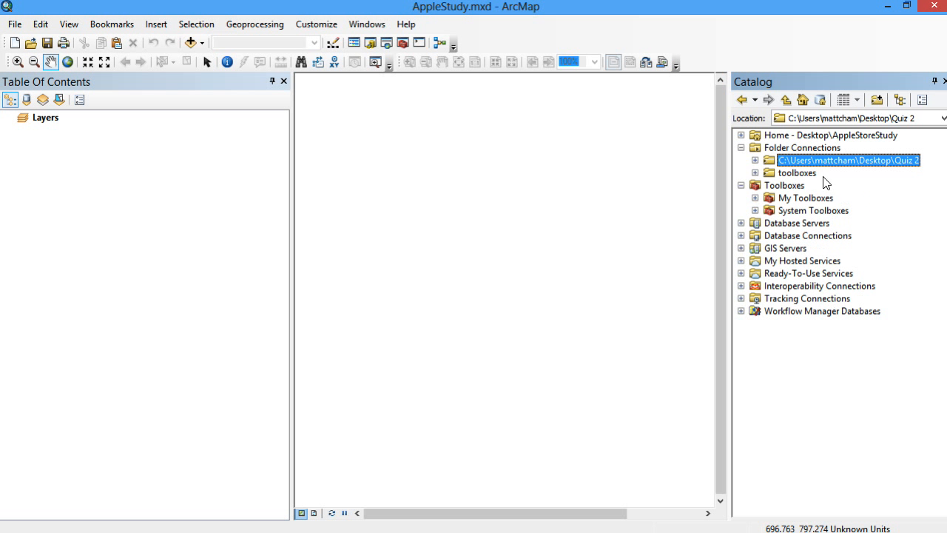
pyautogui.rightClick(821, 162)
pyautogui.click(869, 197)
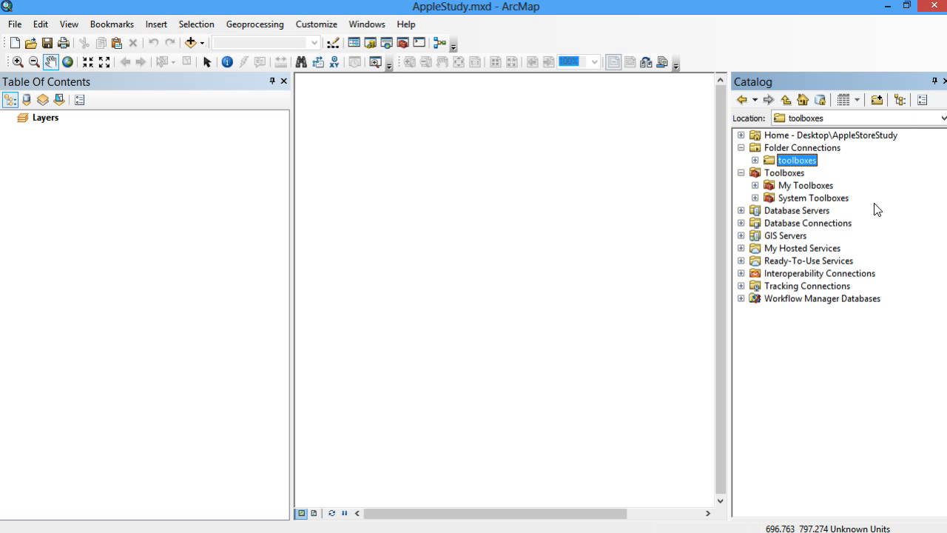
# Add a folder connection to the desktop's AppleStoreStudy folder and expand it to list its contents
pyautogui.rightClick(813, 148)
pyautogui.click(847, 156)
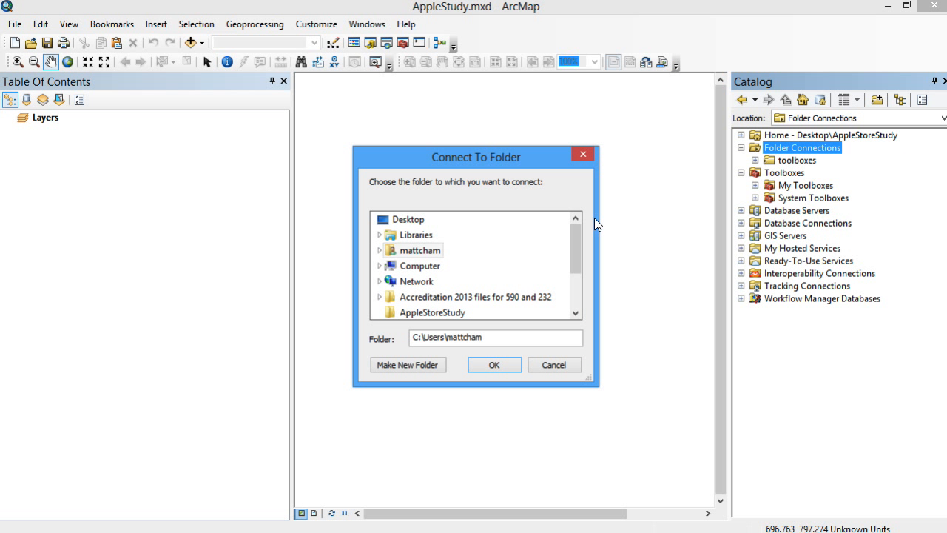
pyautogui.moveTo(571, 239); pyautogui.dragTo(578, 269)
pyautogui.click(432, 250)
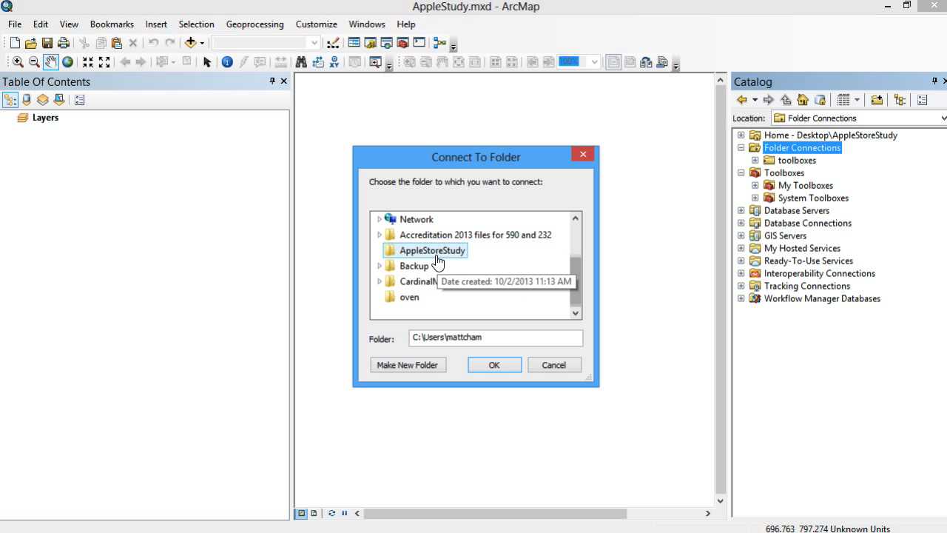
pyautogui.click(501, 366)
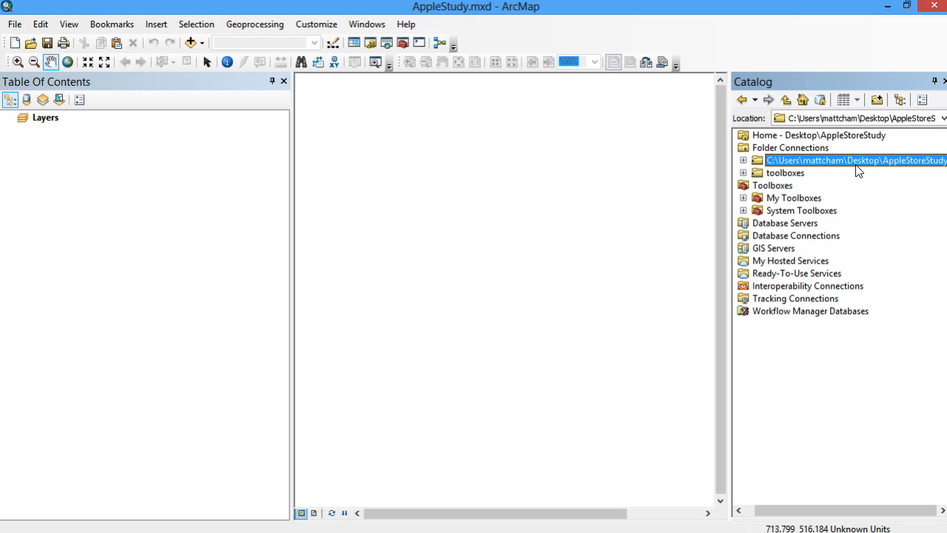
pyautogui.click(746, 159)
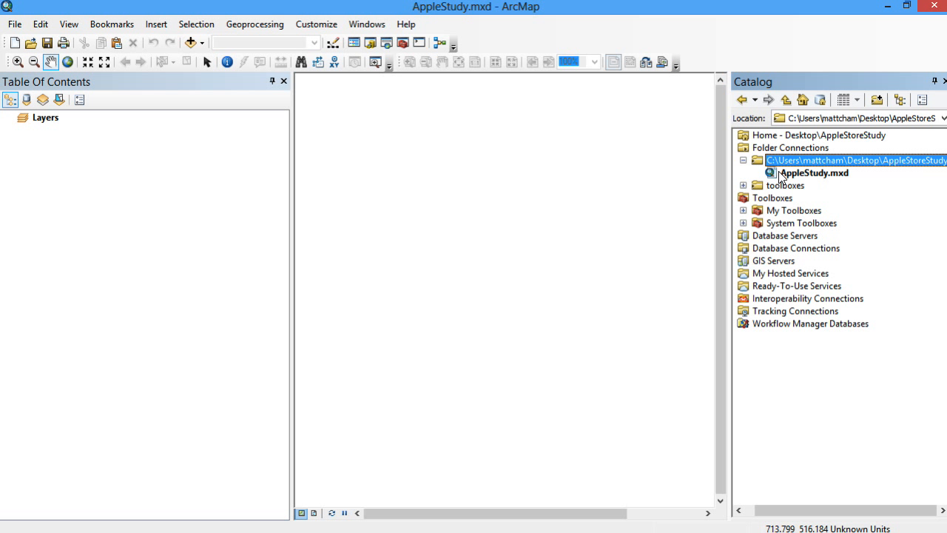
pyautogui.rightClick(778, 164)
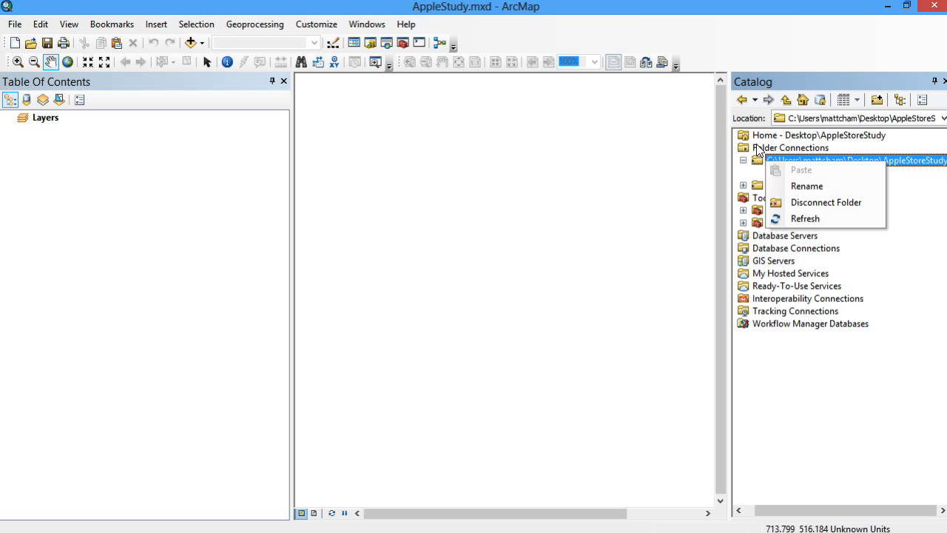
pyautogui.click(760, 164)
pyautogui.rightClick(760, 163)
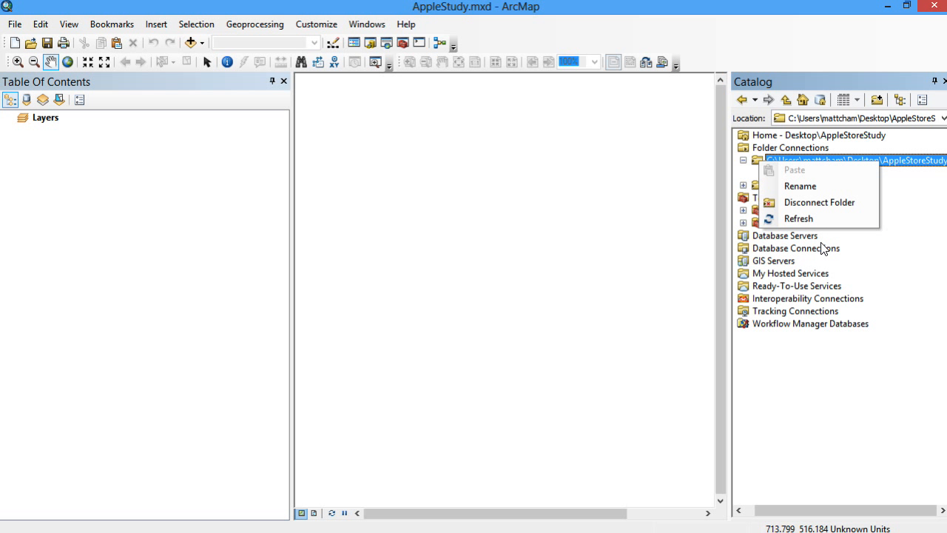
pyautogui.click(902, 163)
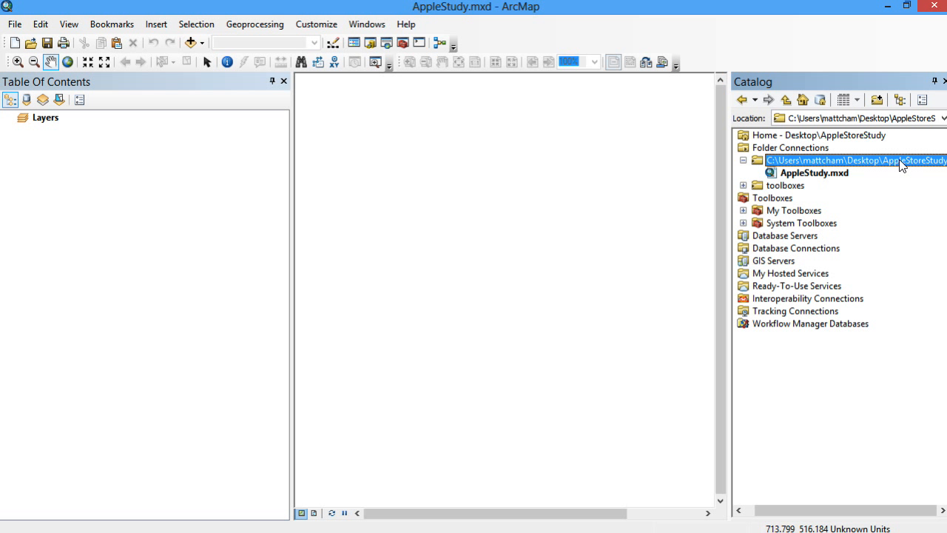
# Close and restart ArcMap, and reopen the recent AppleStudy map document
pyautogui.click(936, 6)
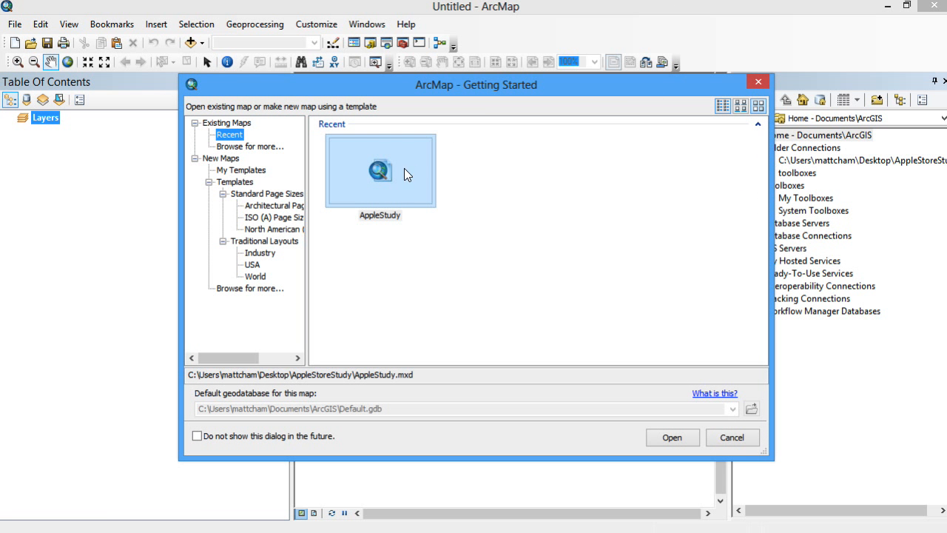
pyautogui.click(431, 211)
pyautogui.click(664, 438)
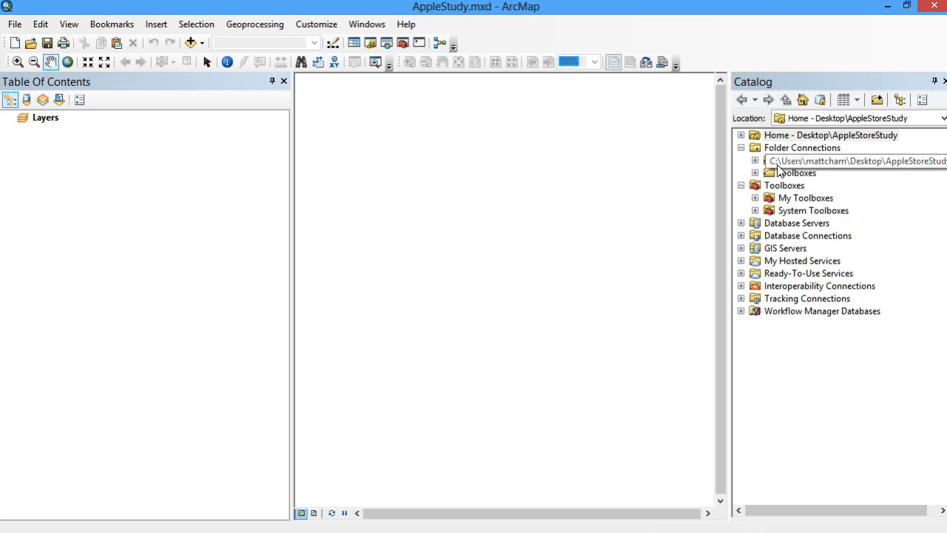
# Create a new file geodatabase with the default name inside the connected AppleStoreStudy folder
pyautogui.click(756, 161)
pyautogui.rightClick(808, 161)
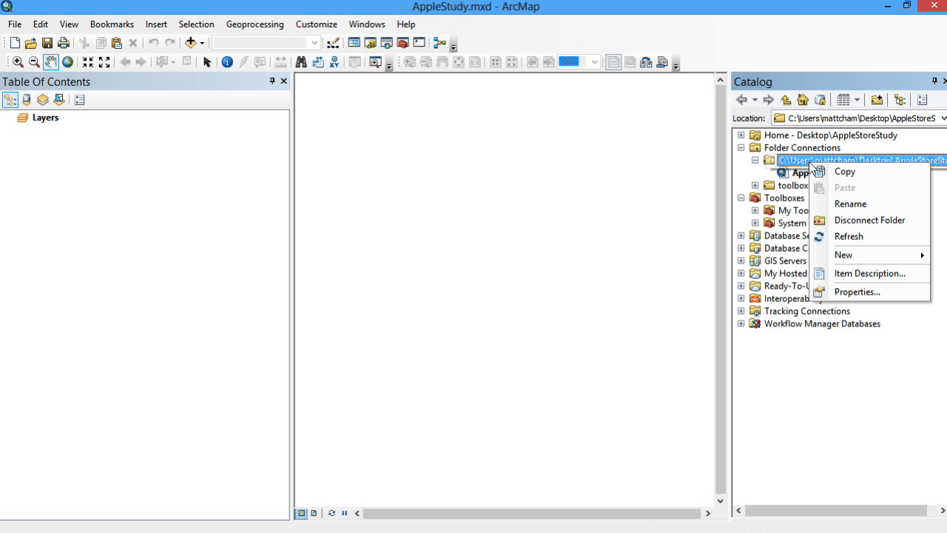
pyautogui.moveTo(867, 259)
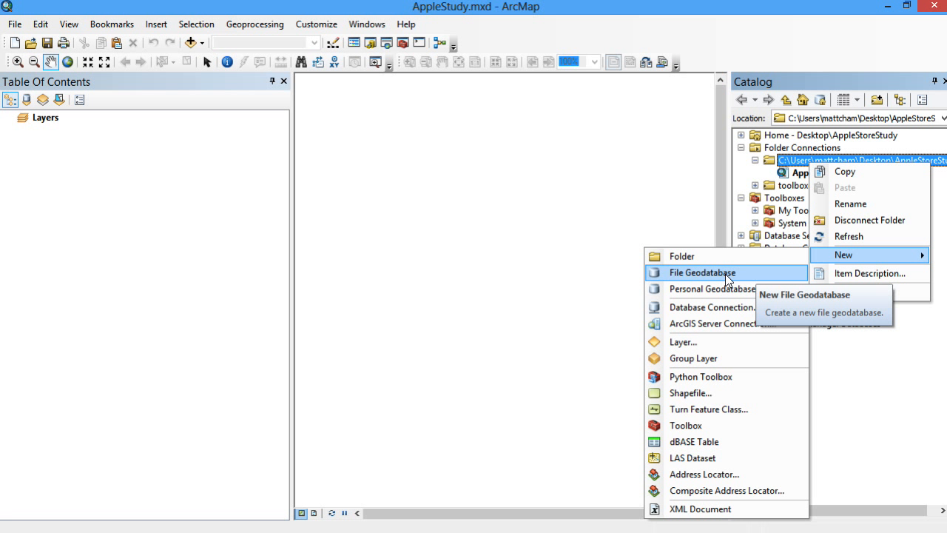
pyautogui.click(747, 273)
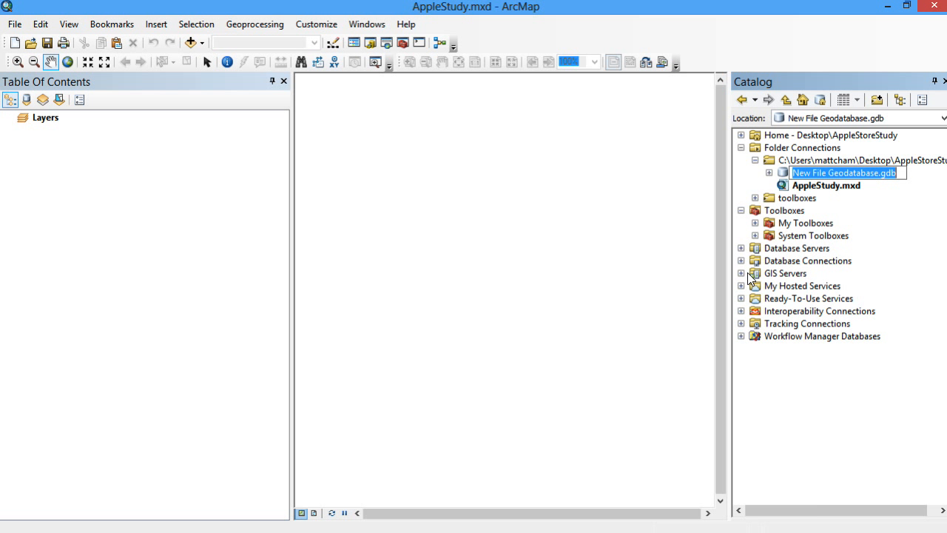
pyautogui.press('Return')
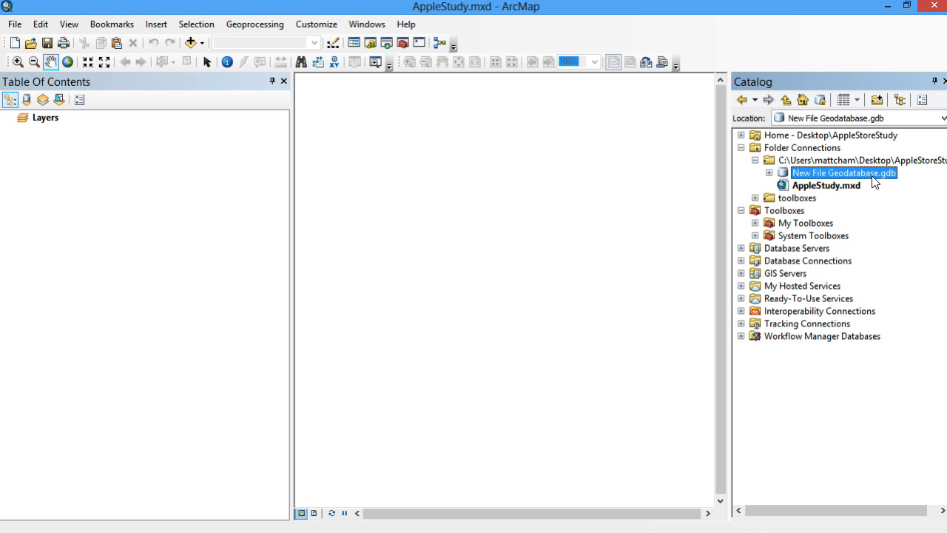
# Rename the new file geodatabase in the AppleStoreStudy folder as AppleGDB
pyautogui.press('Down')
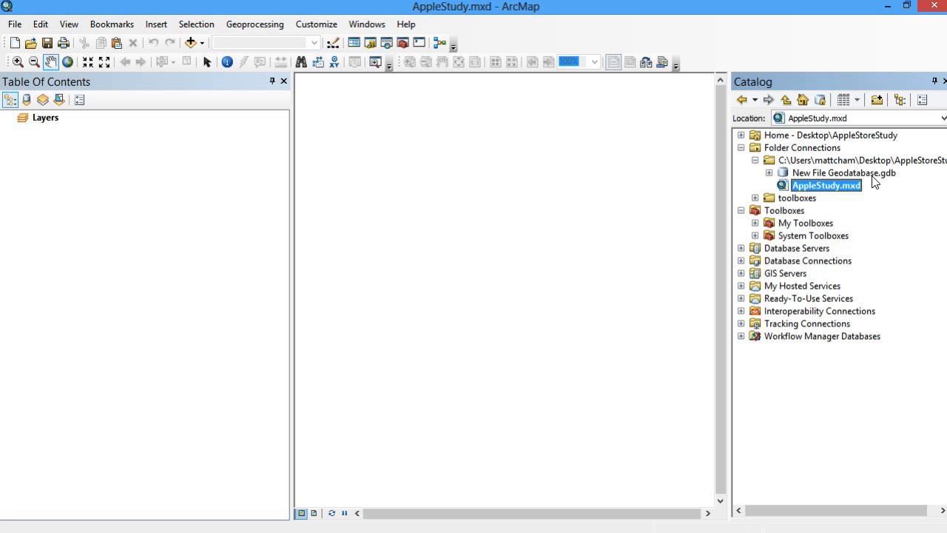
pyautogui.click(872, 175)
pyautogui.click(852, 174)
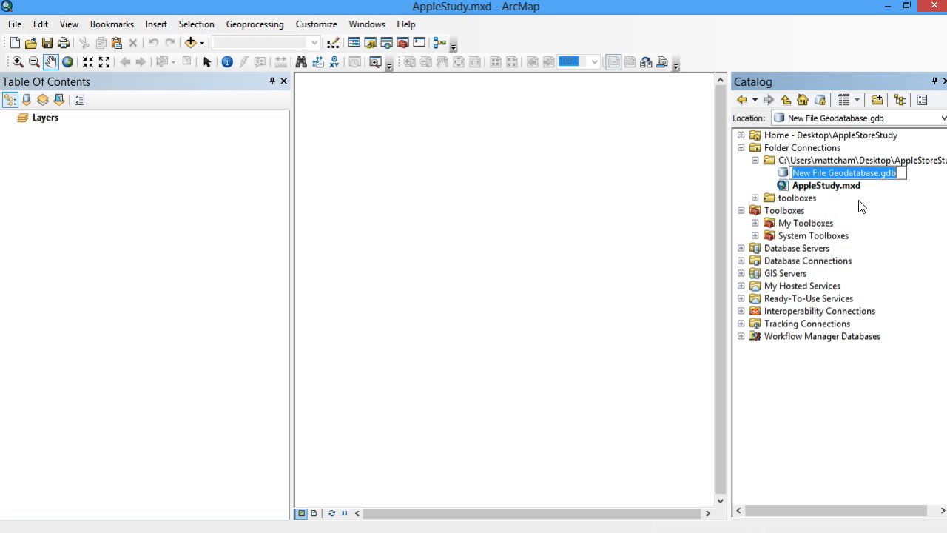
pyautogui.write('App')
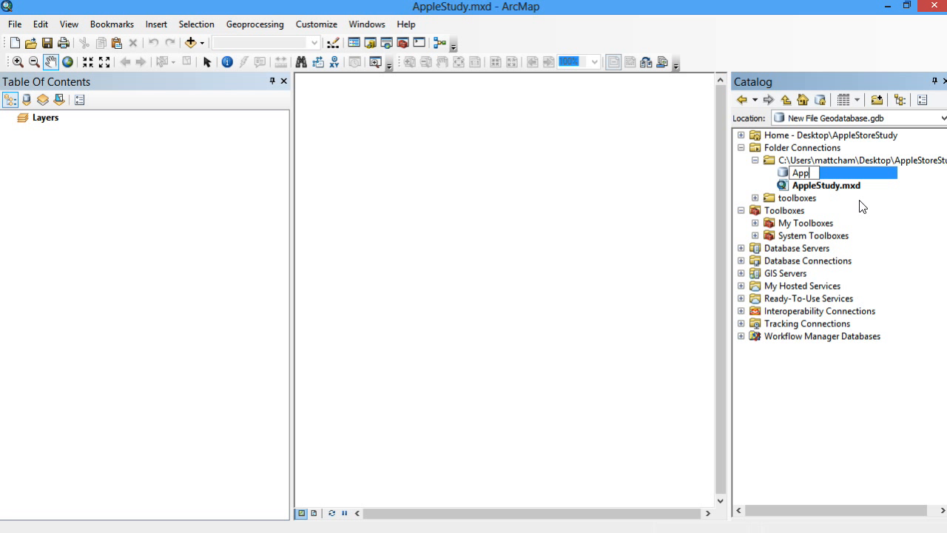
pyautogui.write('leGDB')
pyautogui.press('Return')
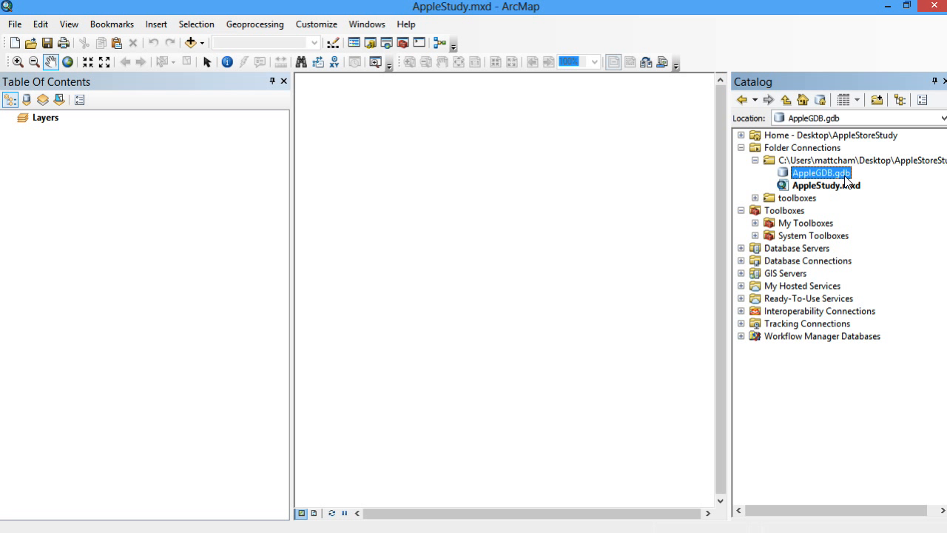
# Make AppleGDB.gdb the default geodatabase of the map document
pyautogui.click(681, 202)
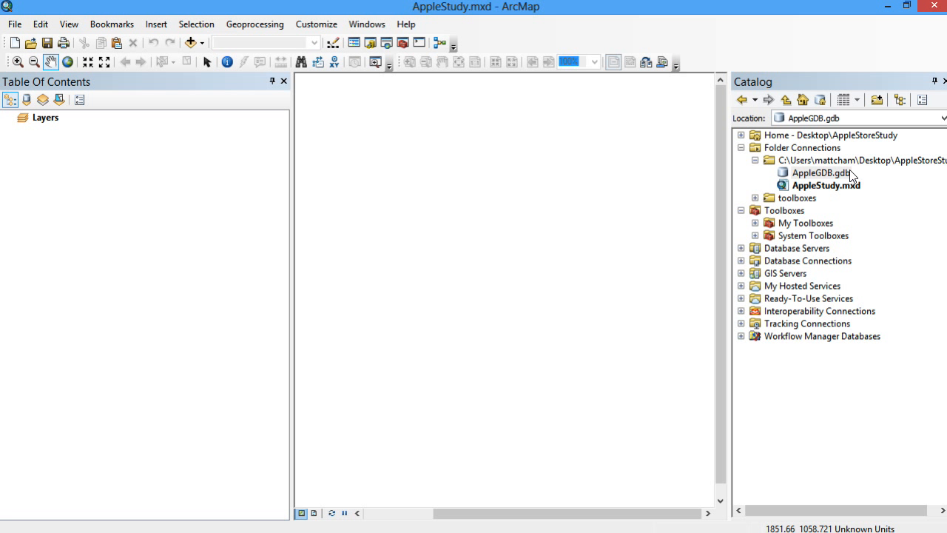
pyautogui.rightClick(822, 173)
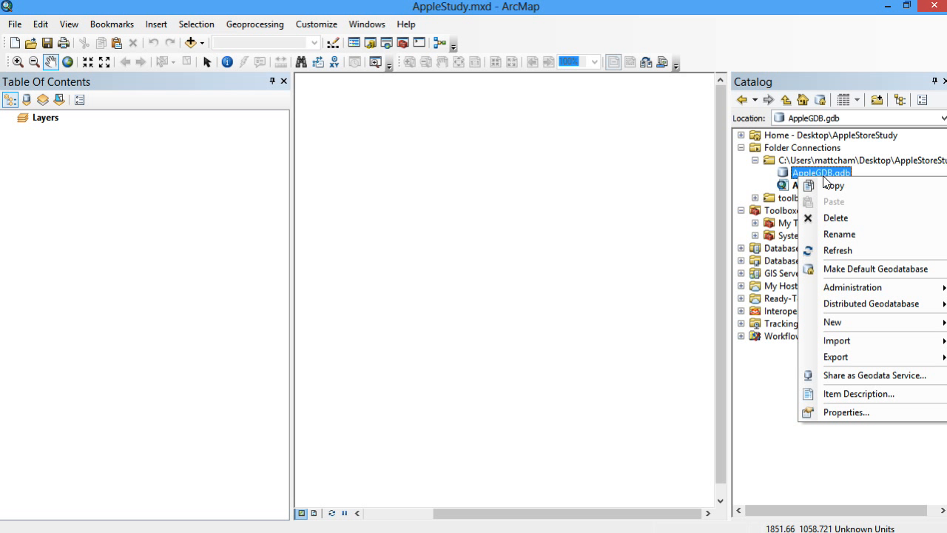
pyautogui.click(880, 268)
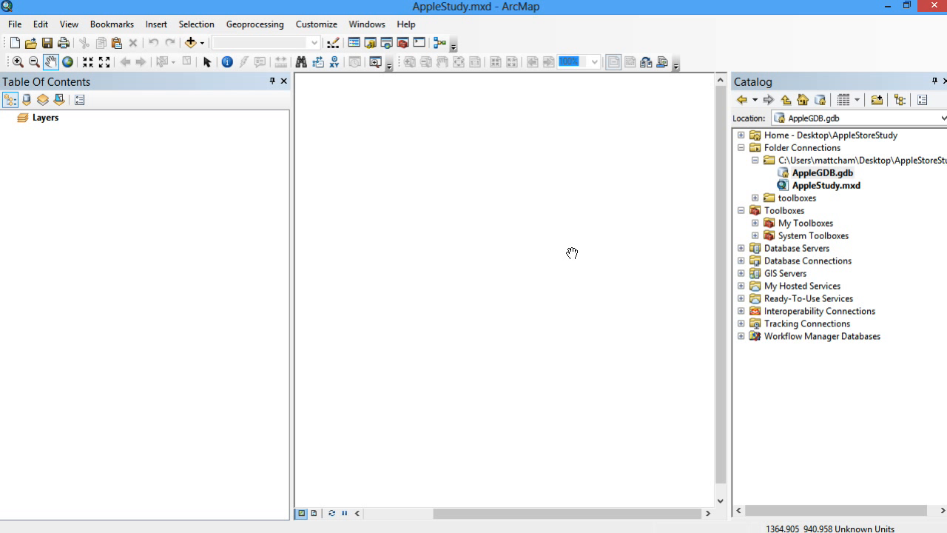
# Switch to Chrome and search the web for "data gis download shapefile census tract files"
pyautogui.click(201, 43)
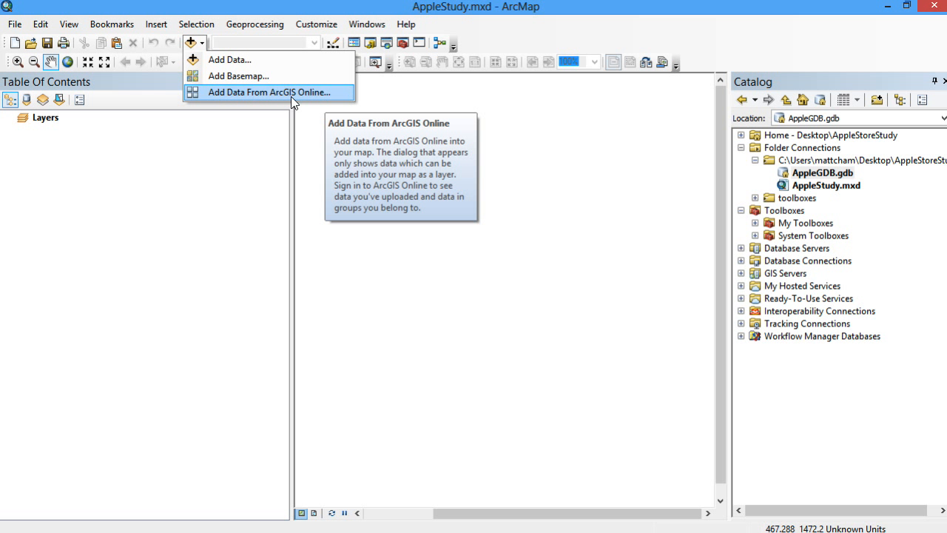
pyautogui.click(84, 531)
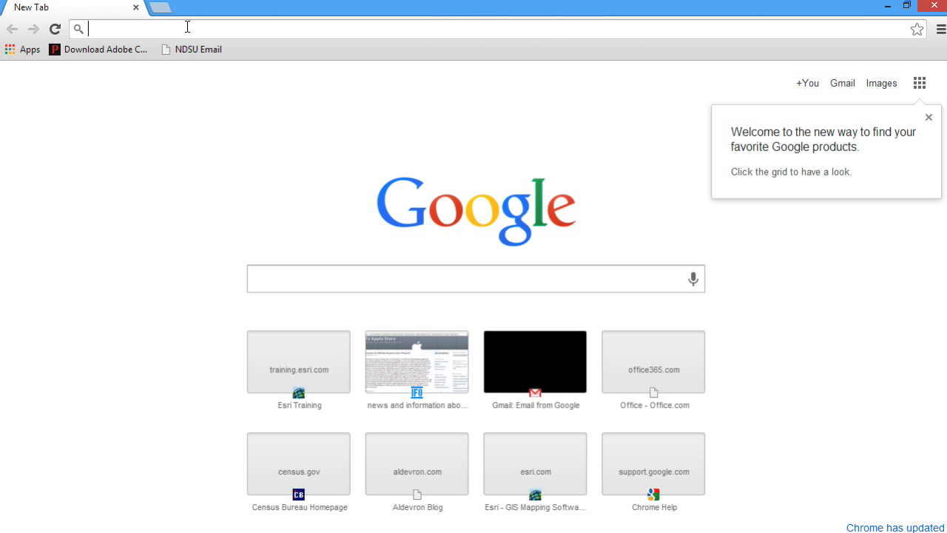
pyautogui.write('data g')
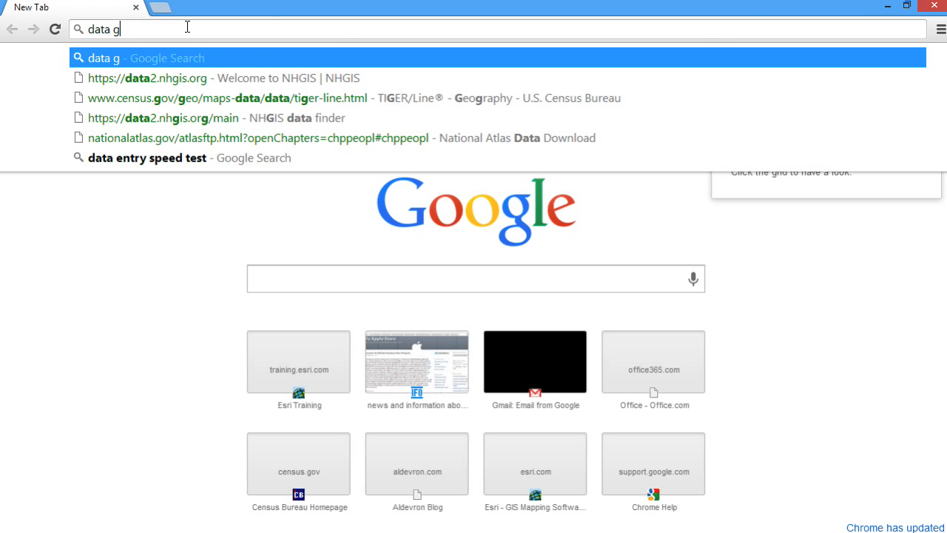
pyautogui.write('is downlo')
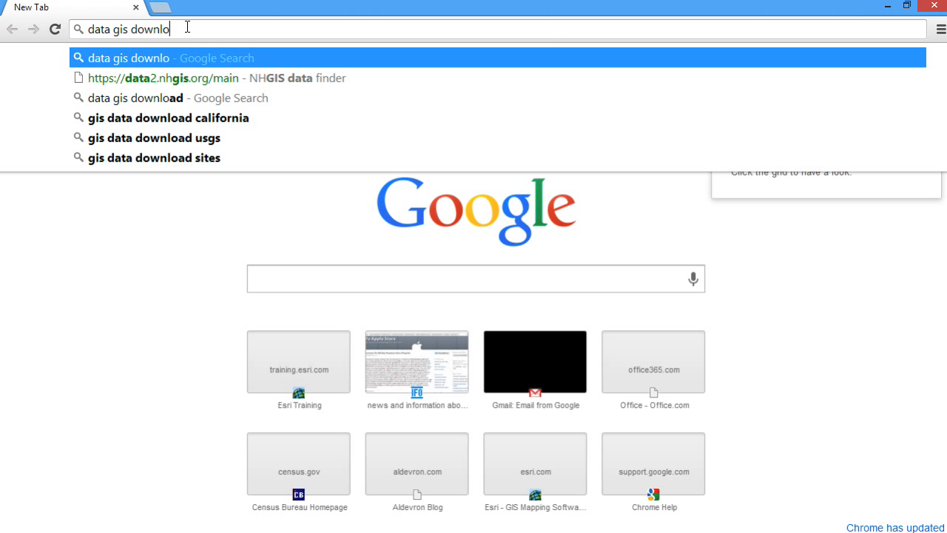
pyautogui.write('ad shapefile')
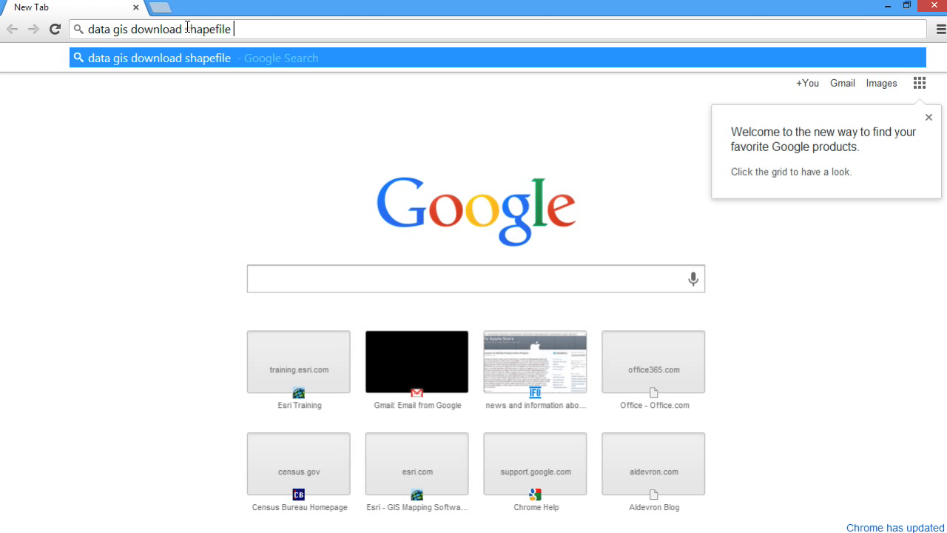
pyautogui.write(' census t')
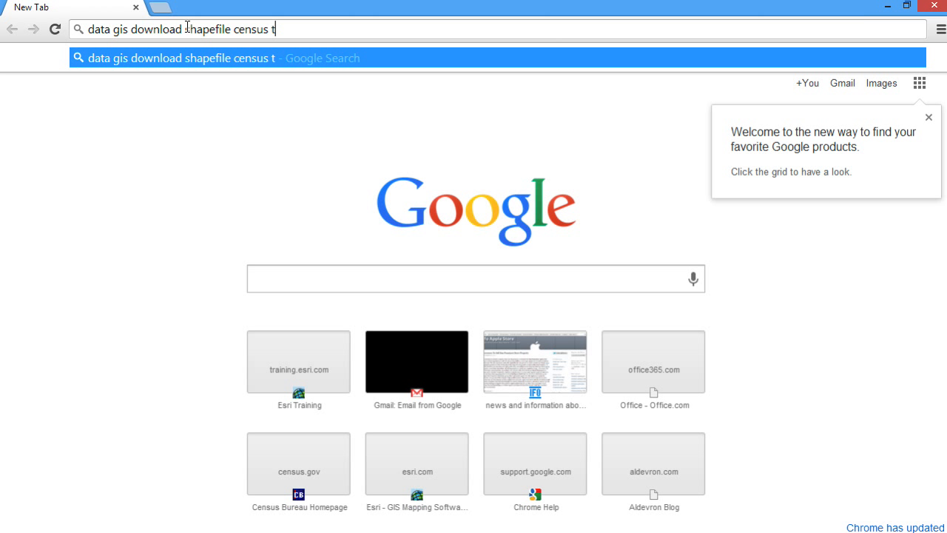
pyautogui.write('ract files')
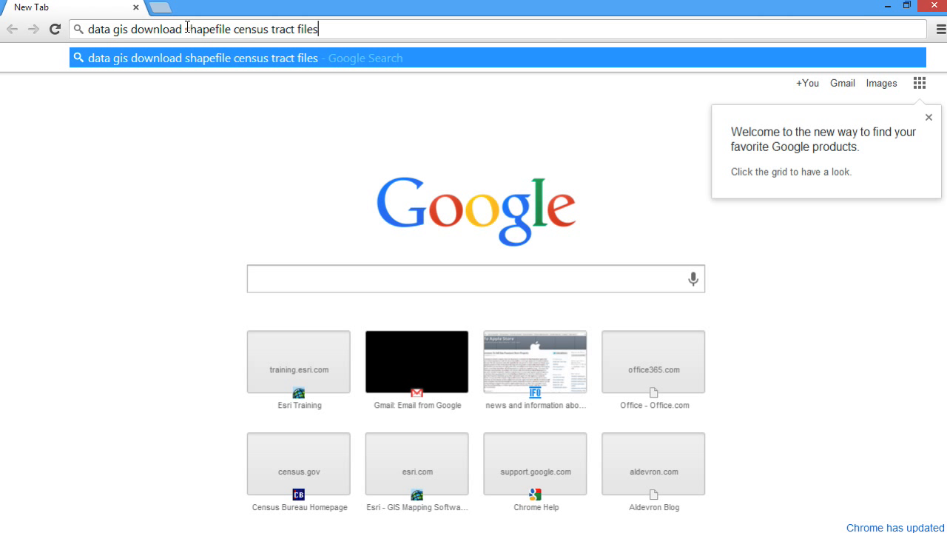
pyautogui.press('Return')
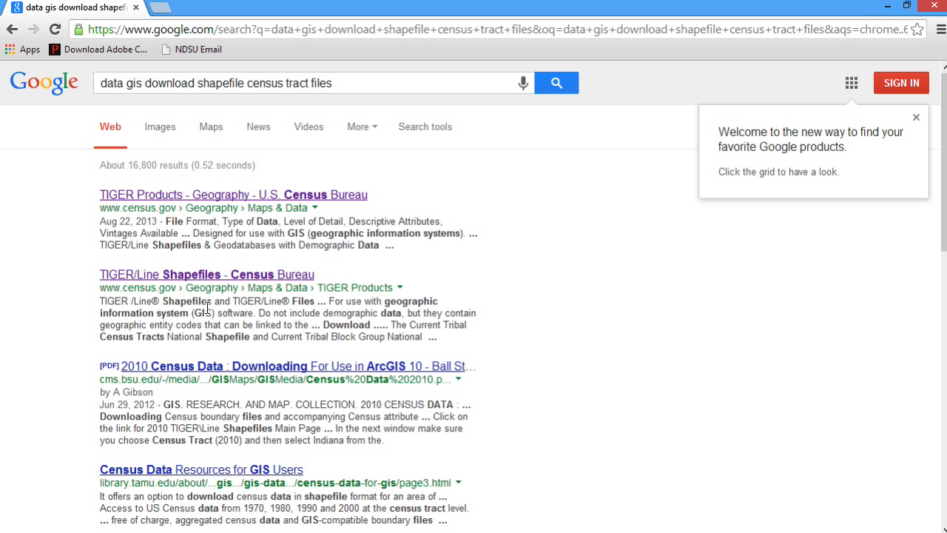
# Change the end of the web search to look for "data gis download shapefile boulder property"
pyautogui.moveTo(247, 83); pyautogui.dragTo(361, 83)
pyautogui.press('BackSpace')
pyautogui.write('boul')
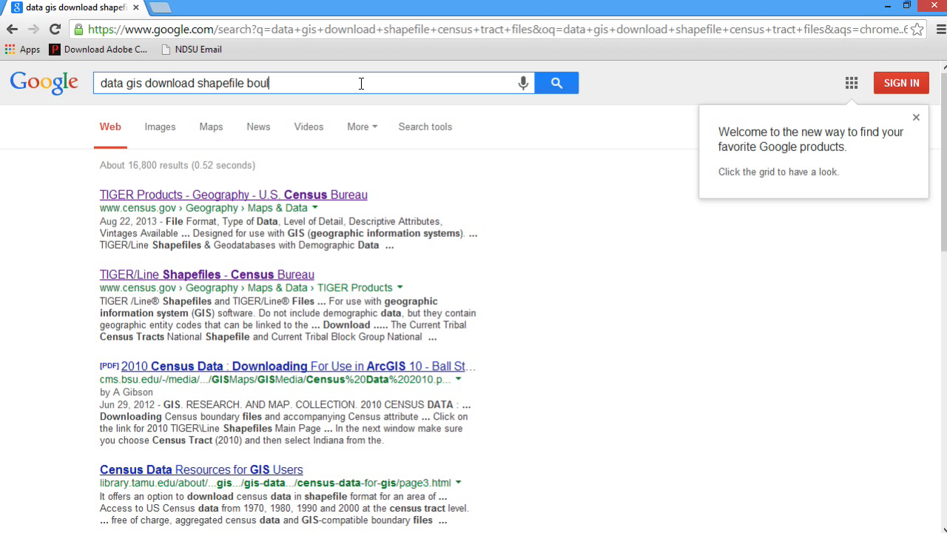
pyautogui.write('der property')
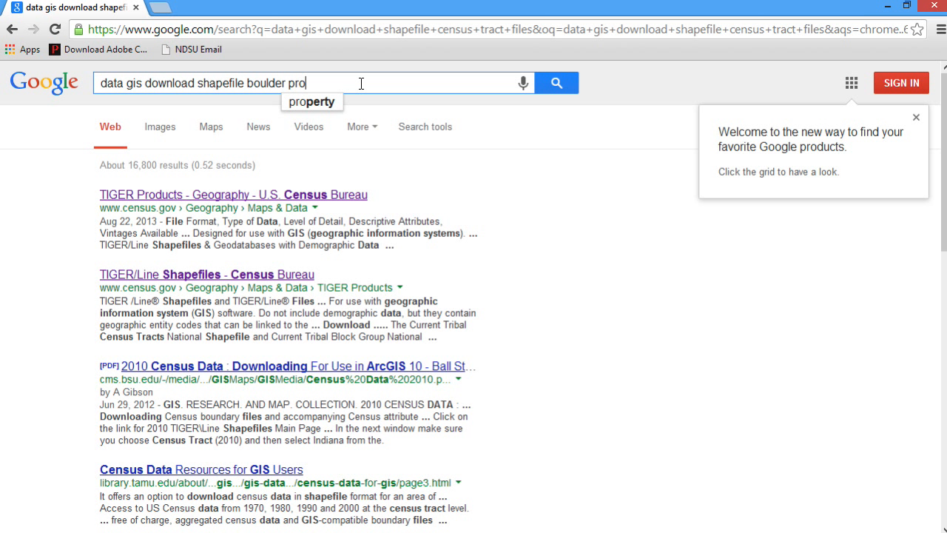
pyautogui.press('Return')
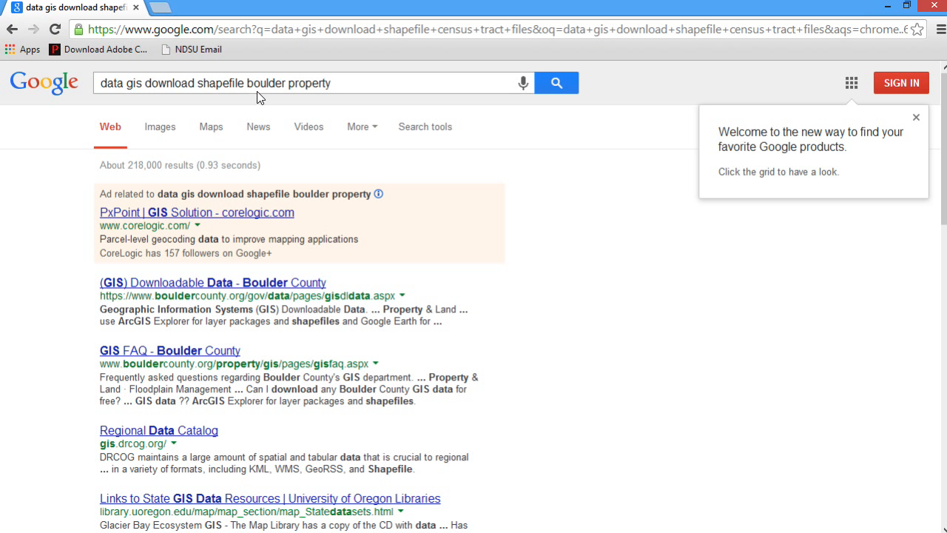
# Replace the place terms in the web search to look for "data gis download shapefile oil well bakken"
pyautogui.moveTo(246, 83); pyautogui.dragTo(412, 78)
pyautogui.write('oil ')
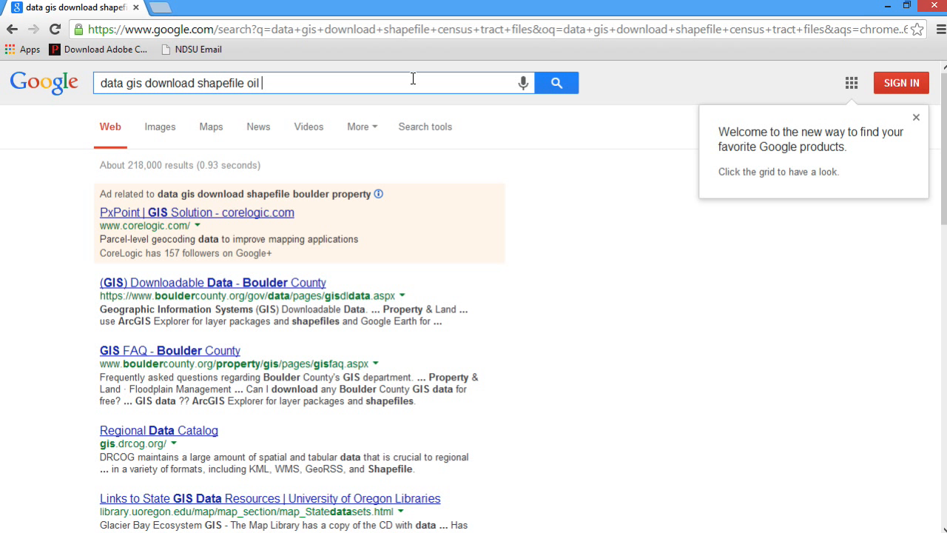
pyautogui.write('well bakken')
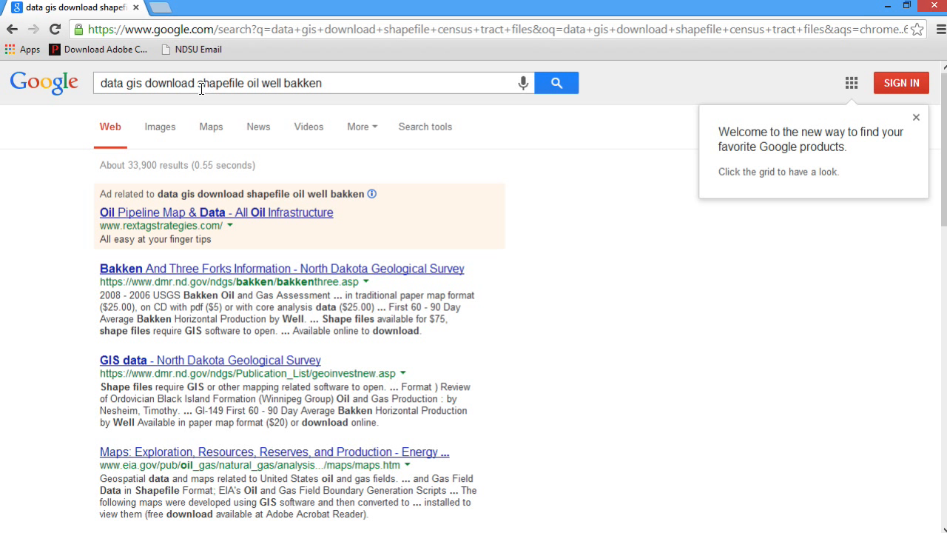
# Run a new web search for "usgs earth explorer"
pyautogui.tripleClick(229, 28)
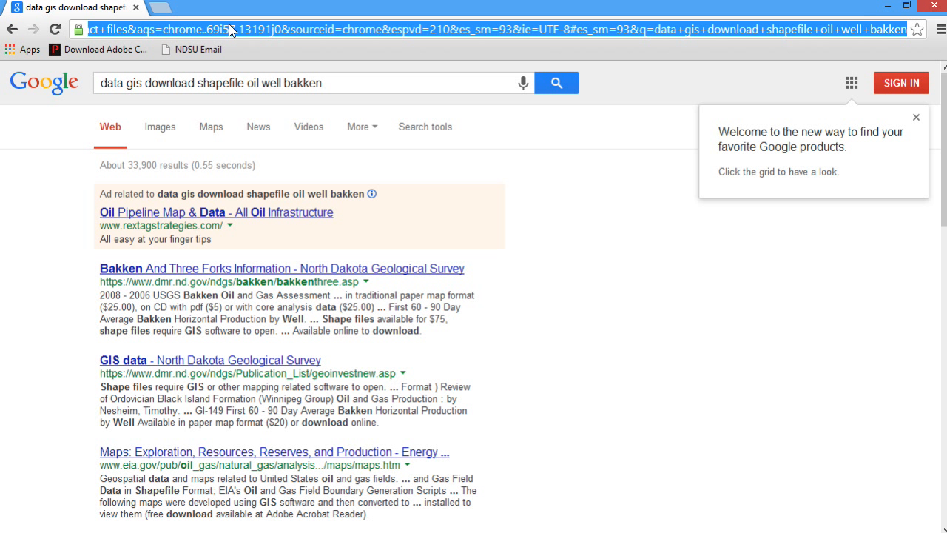
pyautogui.write('s')
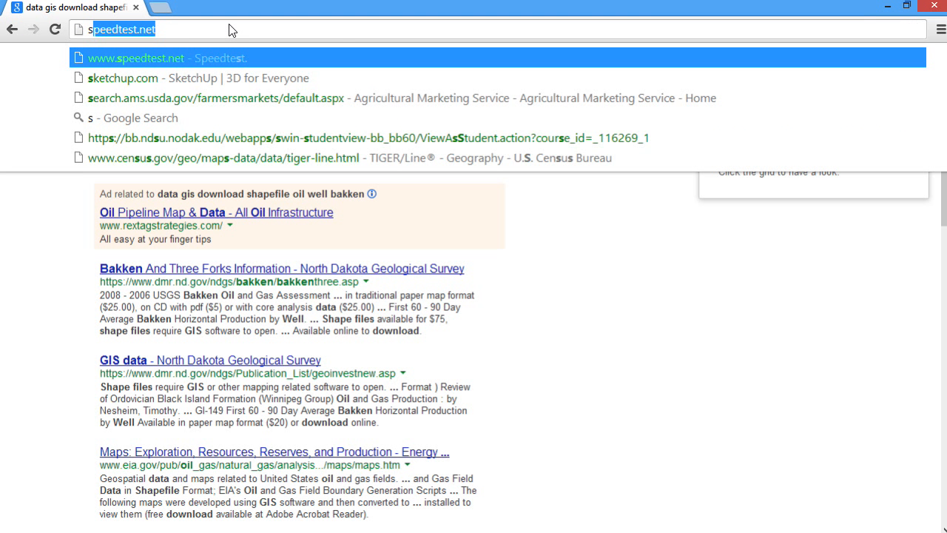
pyautogui.press('BackSpace')
pyautogui.press('BackSpace')
pyautogui.write('usgs e')
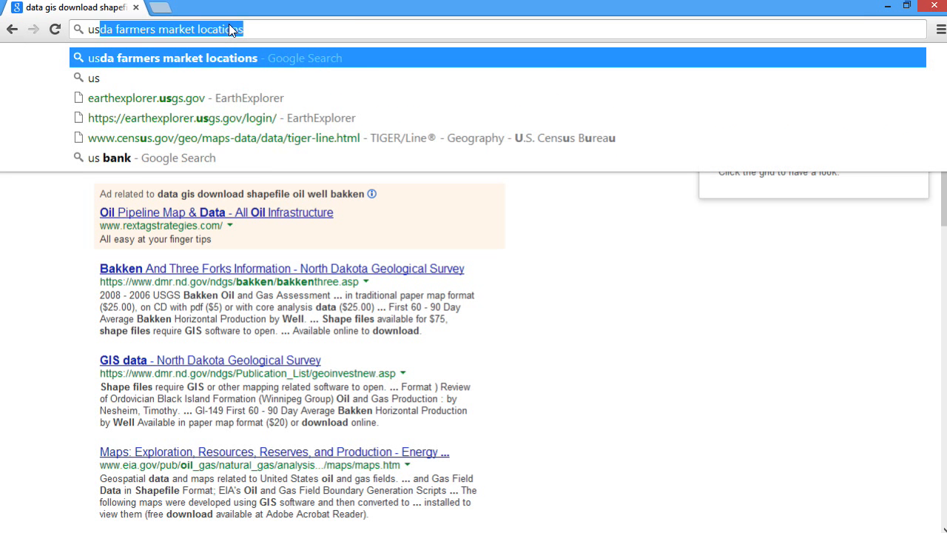
pyautogui.write('arth ex')
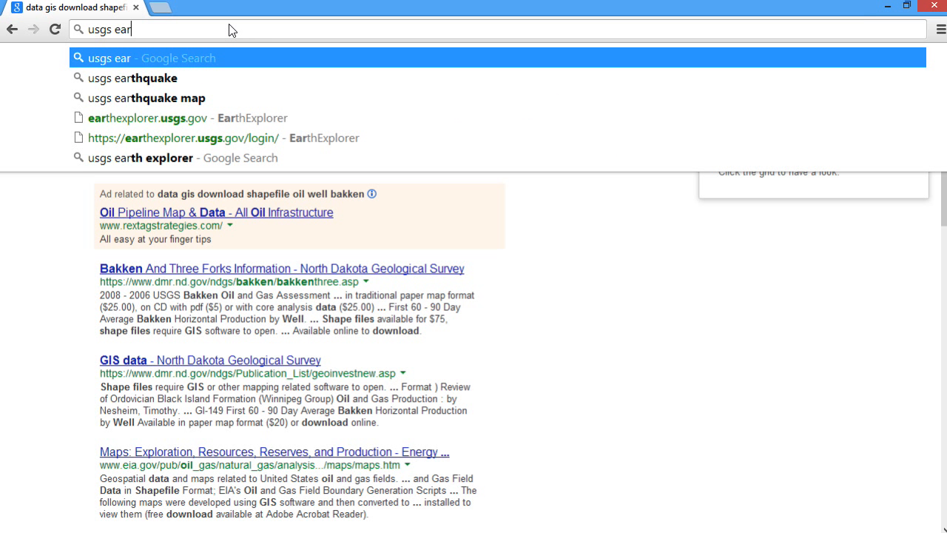
pyautogui.write('rer')
pyautogui.press('Return')
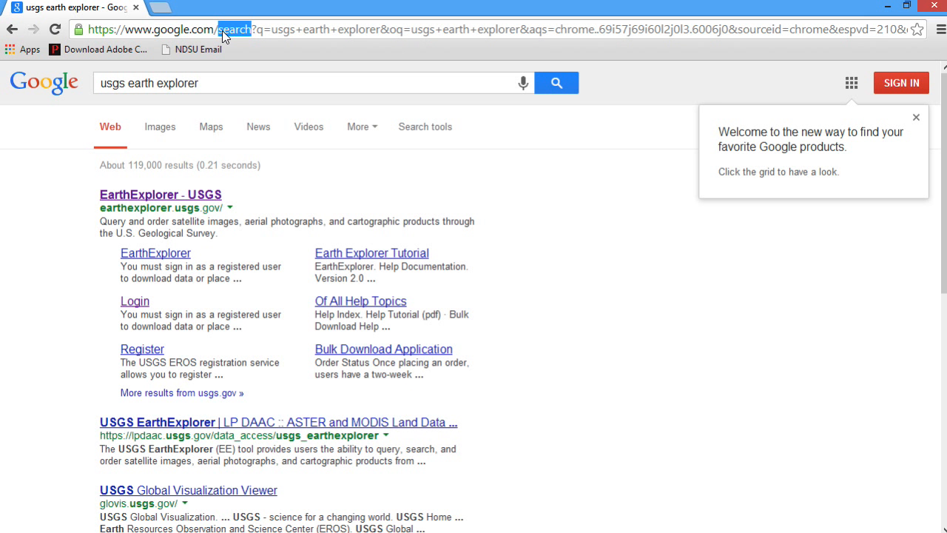
# Run a new web search for "national atlas gis"
pyautogui.click(222, 31)
pyautogui.write('nat')
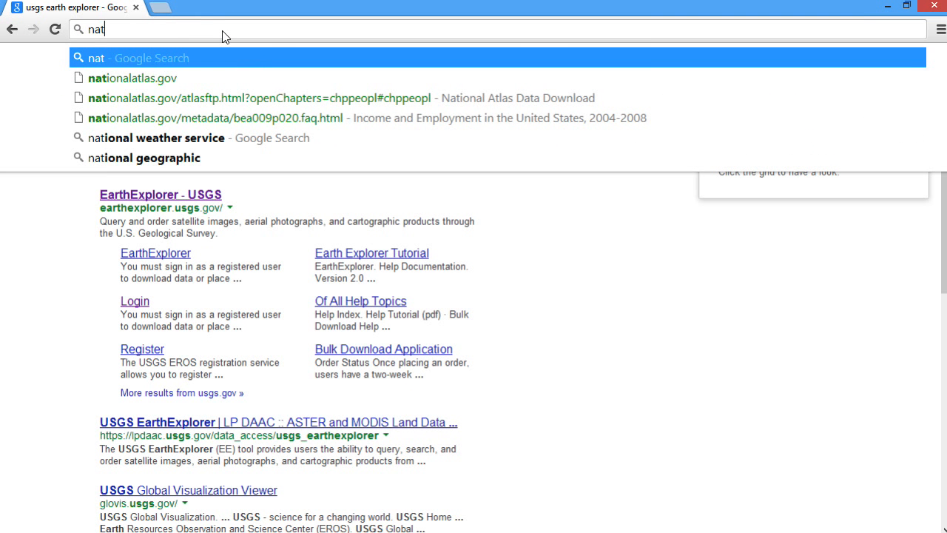
pyautogui.write('ional atlas gis')
pyautogui.press('Return')
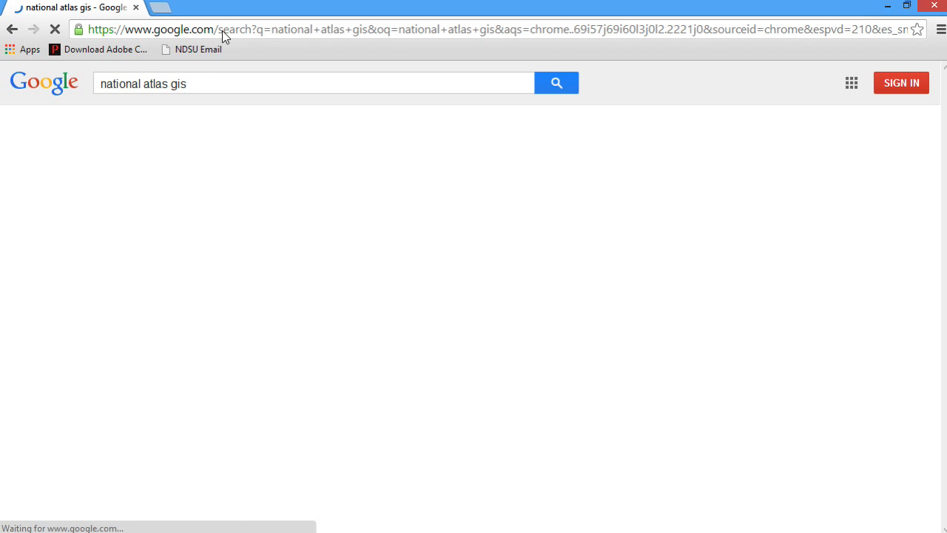
pyautogui.click(186, 198)
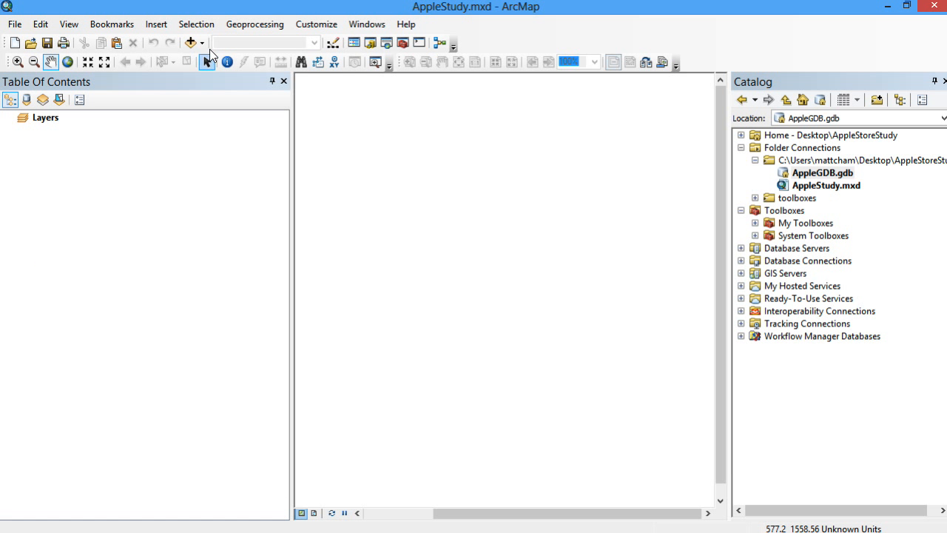
# In ArcMap, search ArcGIS Online for "Household census data" and add the USA Households by Census Block layer package to the map
pyautogui.click(204, 44)
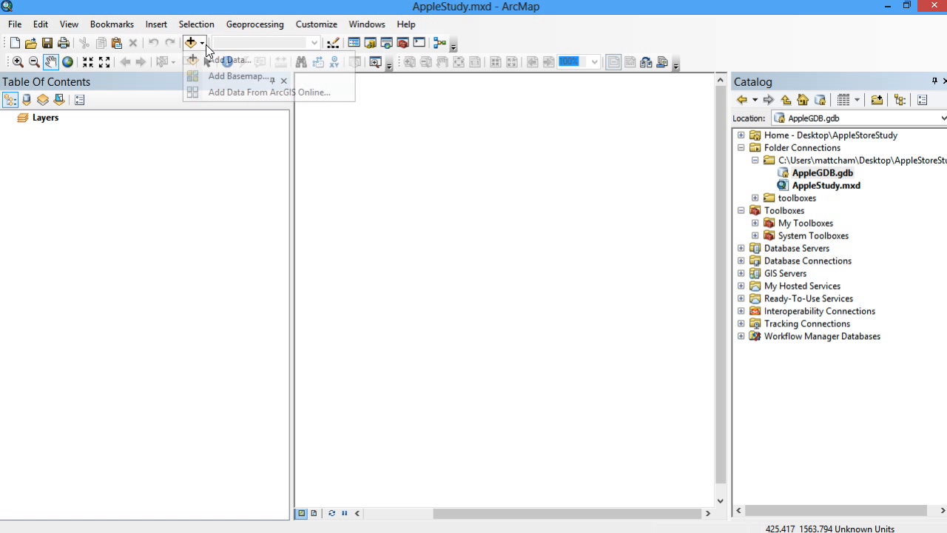
pyautogui.click(237, 94)
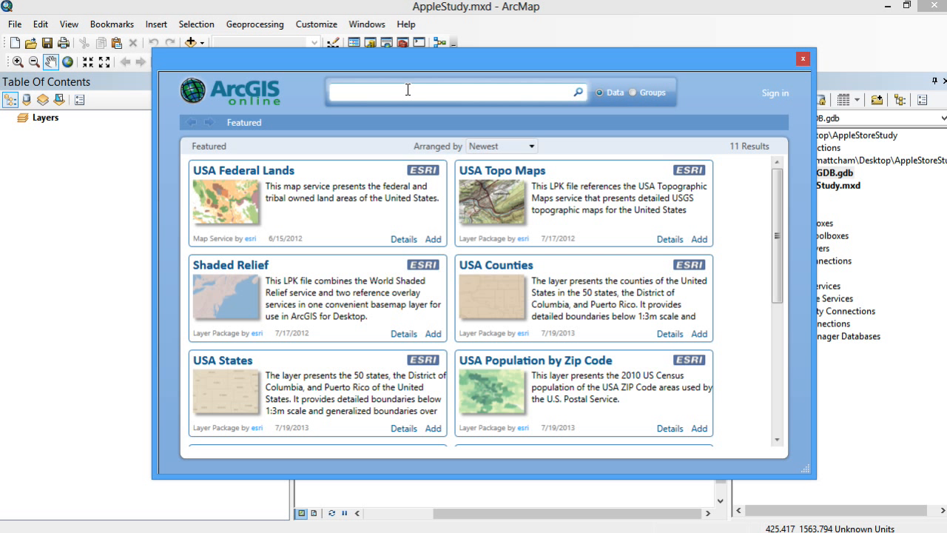
pyautogui.write('Household census data')
pyautogui.press('Return')
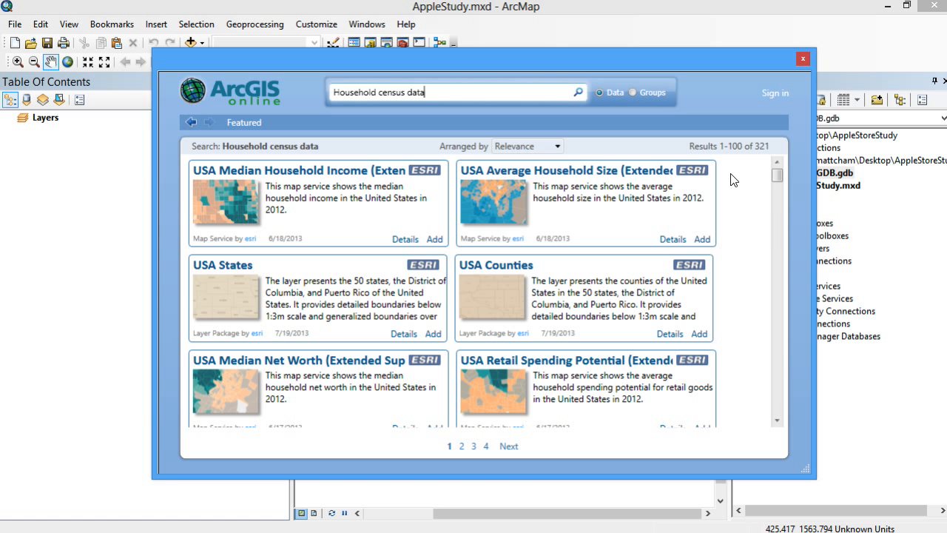
pyautogui.moveTo(776, 179); pyautogui.dragTo(778, 188)
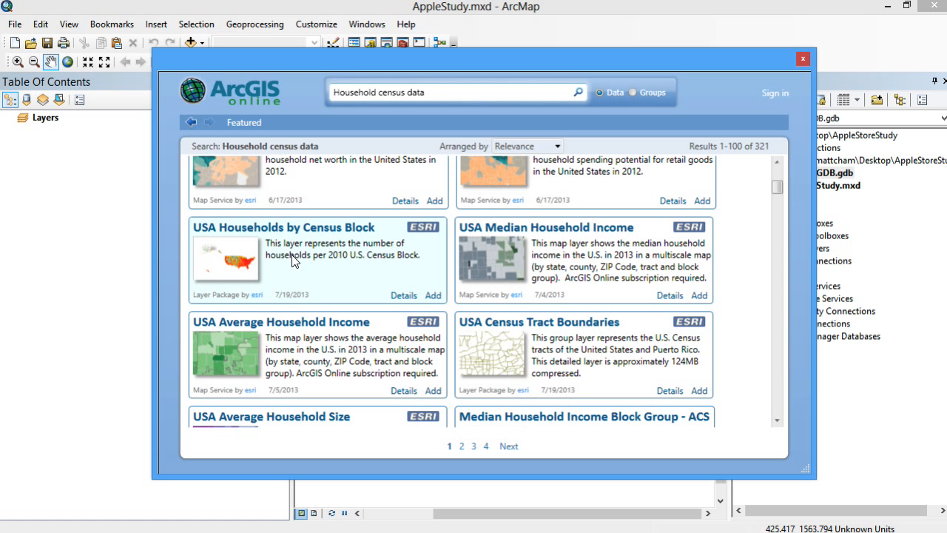
pyautogui.click(433, 295)
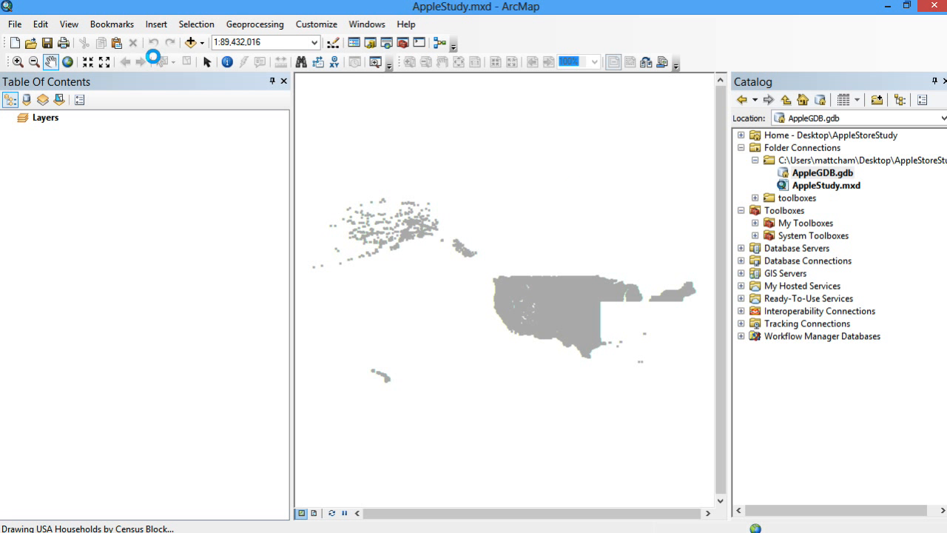
# Search ArcGIS Online for "apple stores" data to add to the map
pyautogui.click(202, 43)
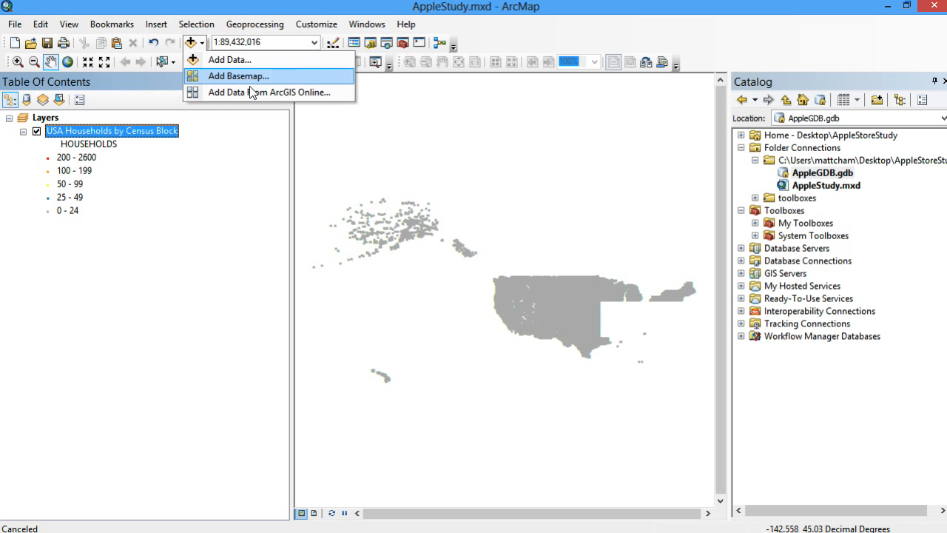
pyautogui.click(272, 92)
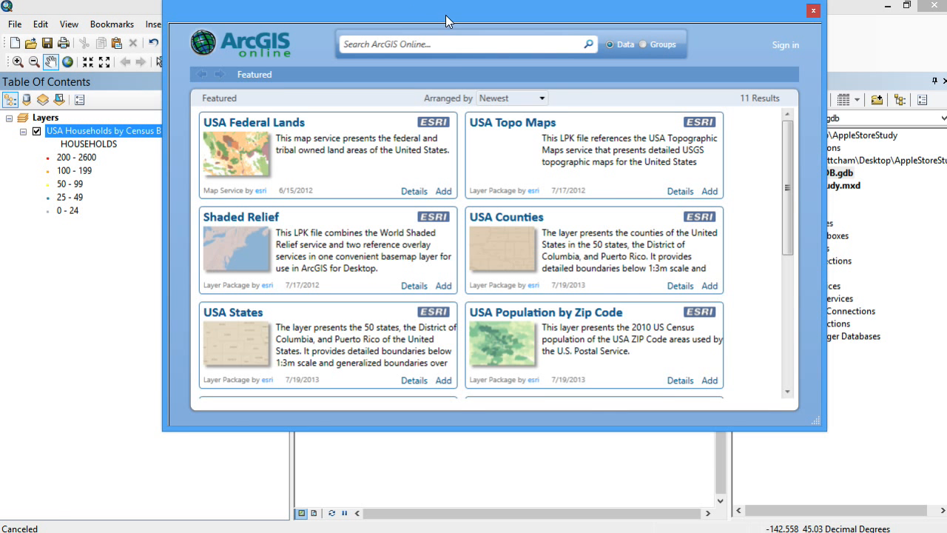
pyautogui.moveTo(445, 15); pyautogui.dragTo(448, 62)
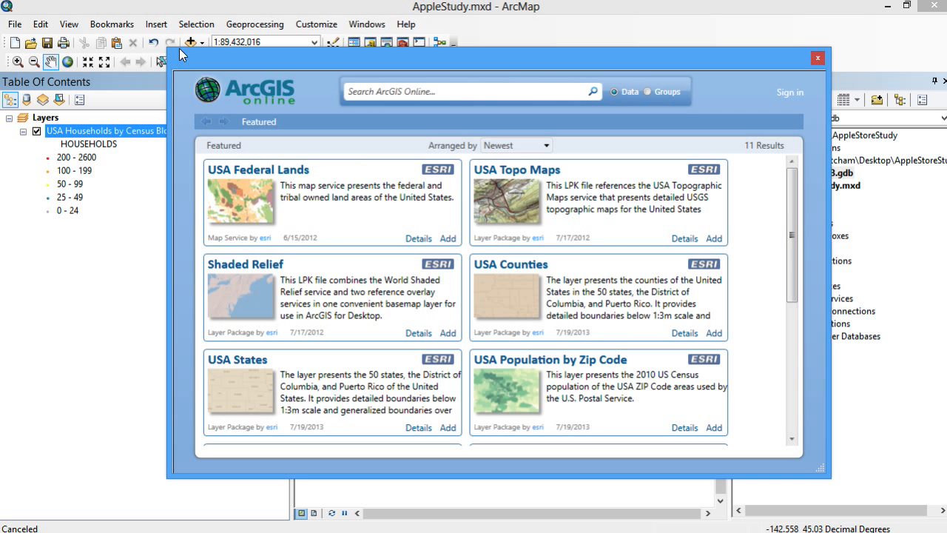
pyautogui.click(477, 92)
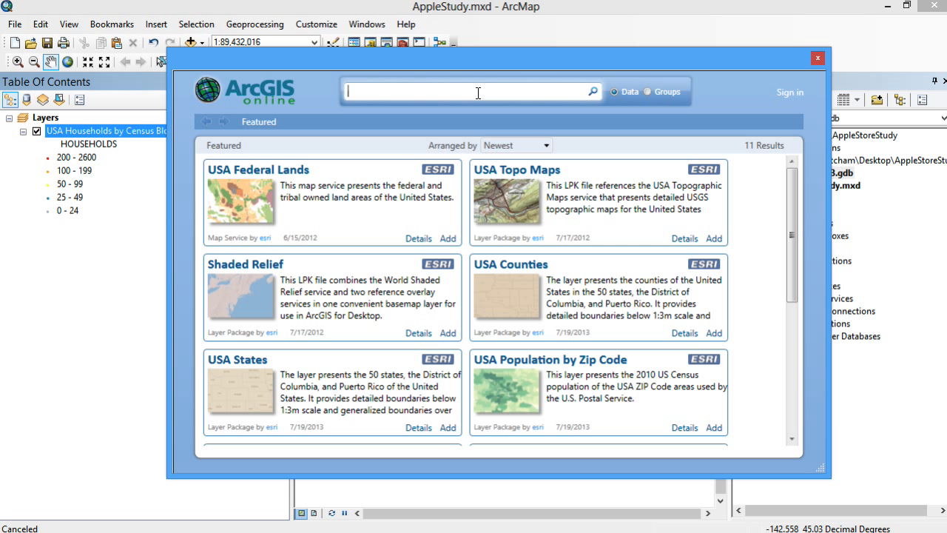
pyautogui.write('apple stores')
pyautogui.press('Return')
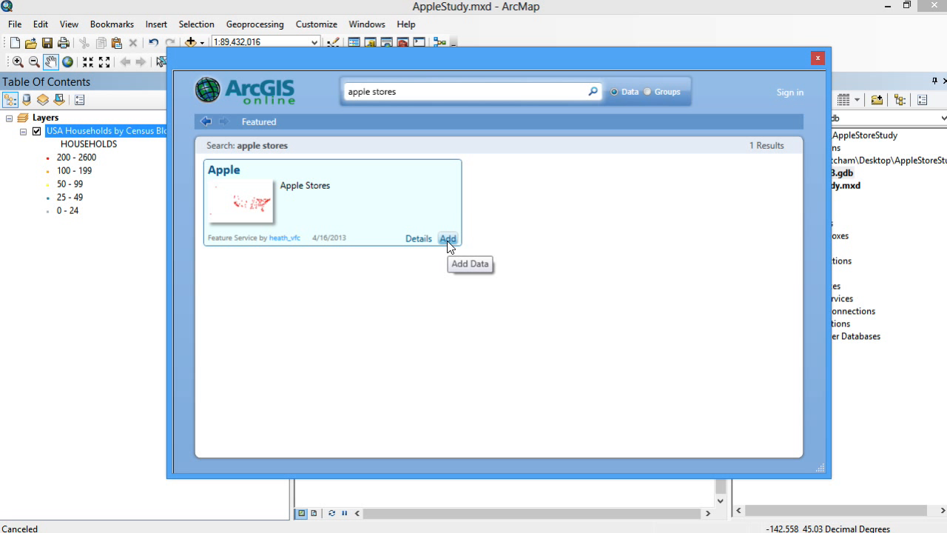
# Review the description and properties of the Apple feature service in the search results
pyautogui.click(417, 238)
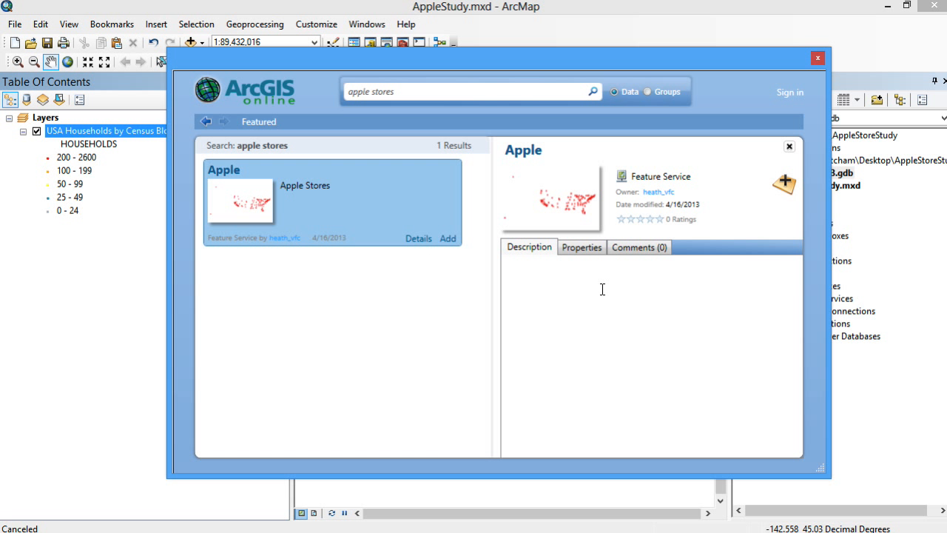
pyautogui.click(586, 249)
pyautogui.click(550, 252)
pyautogui.click(576, 250)
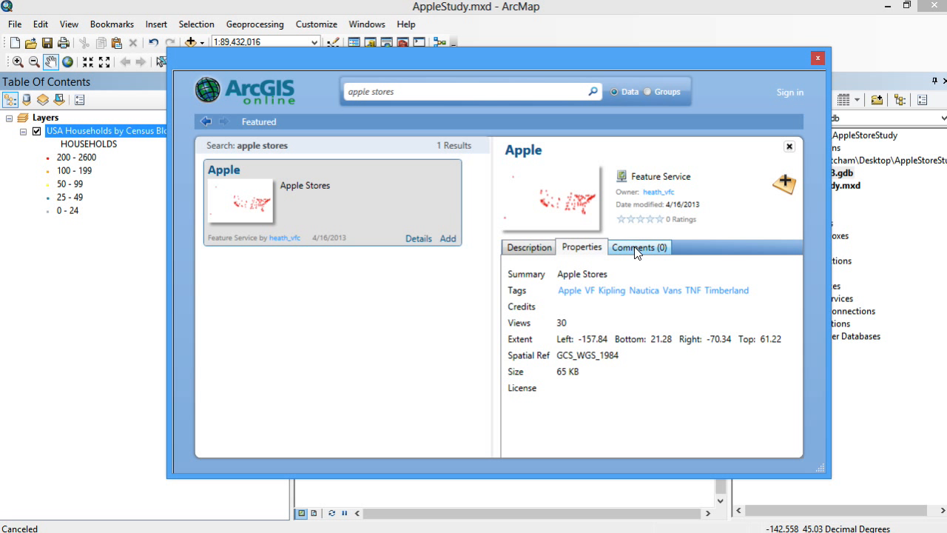
pyautogui.click(543, 249)
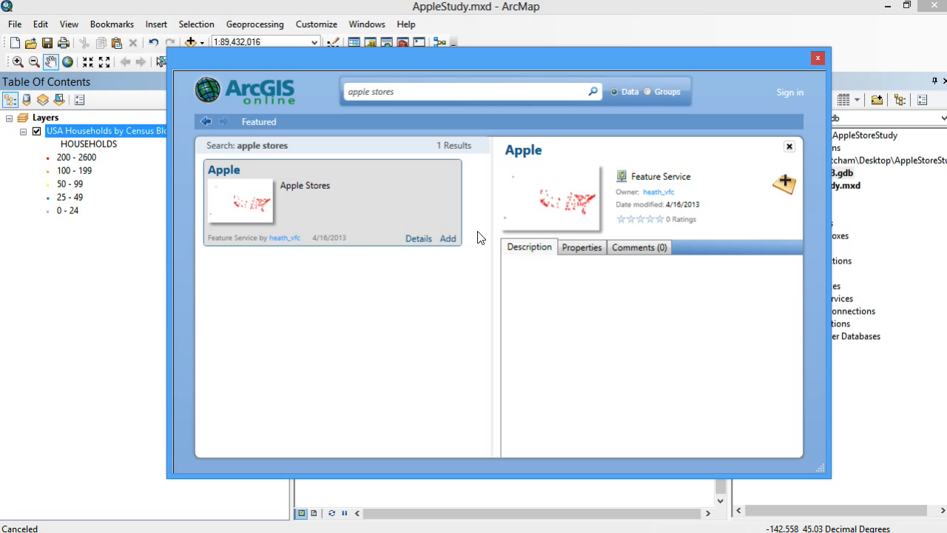
# Add the Apple feature service to the map and turn off the USA Households by Census Block layer
pyautogui.click(448, 238)
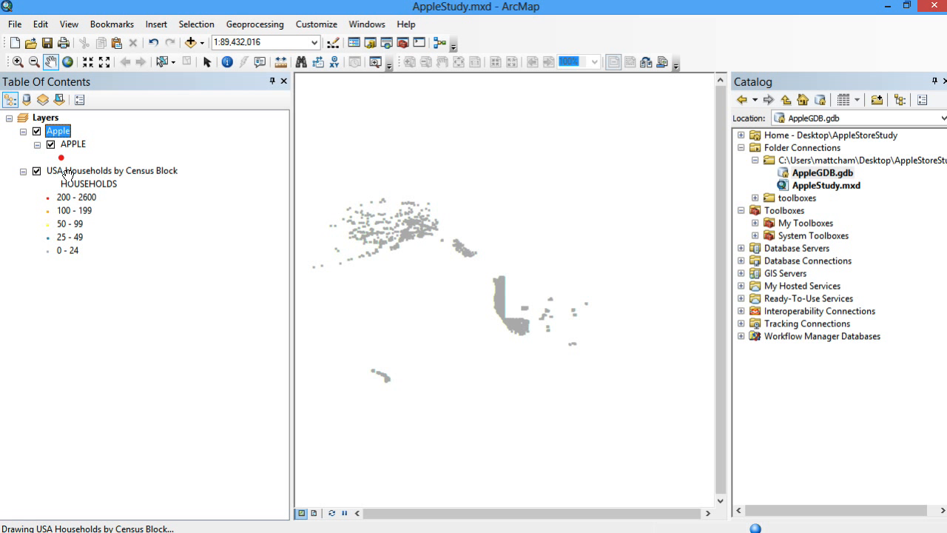
pyautogui.click(36, 171)
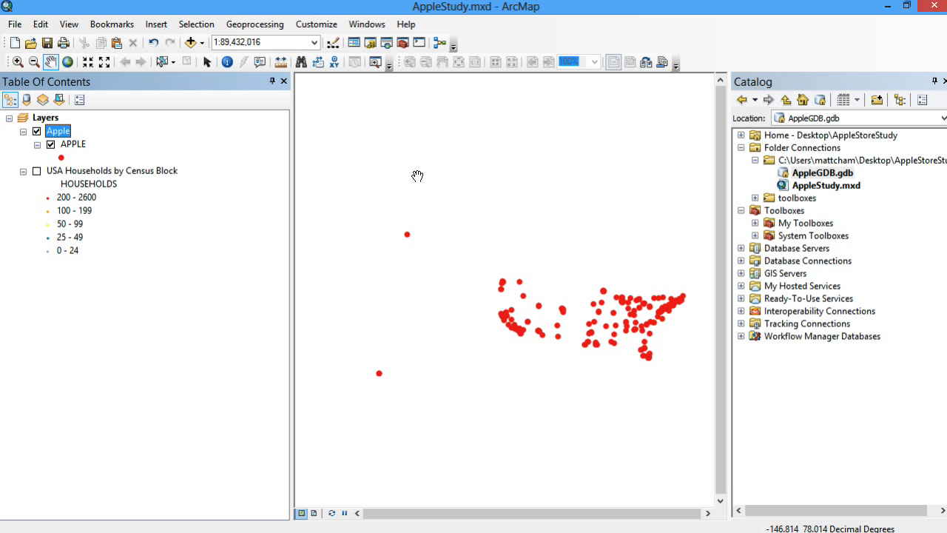
pyautogui.click(196, 44)
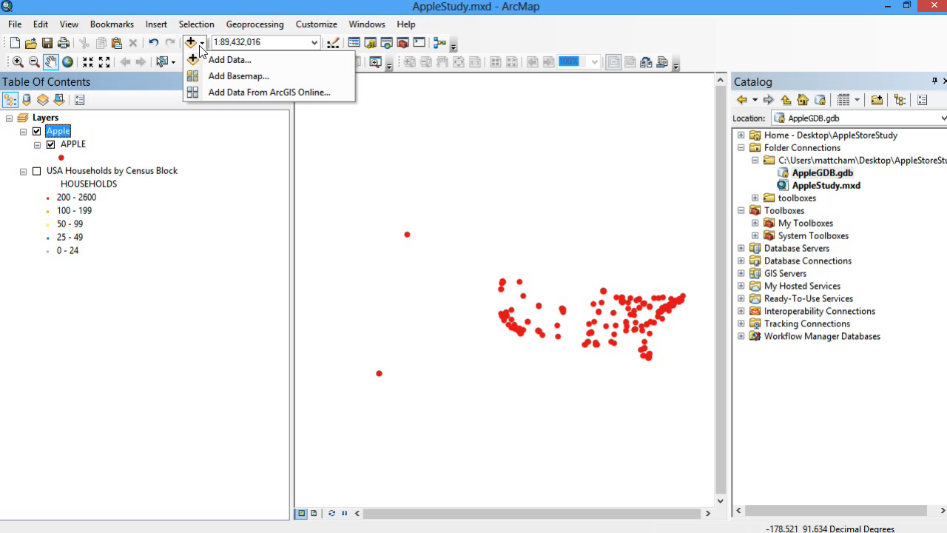
pyautogui.click(200, 43)
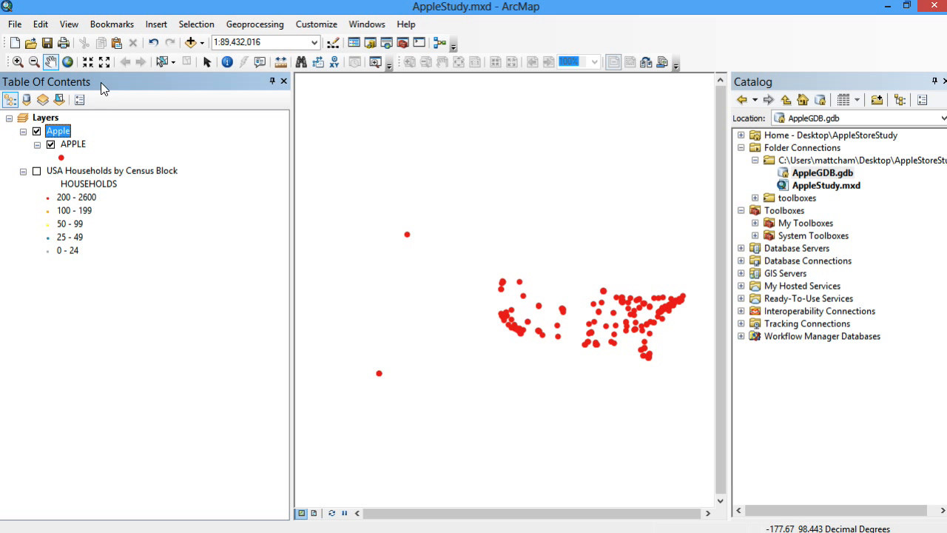
# Inspect the Apple store points in the Midwest up close, then return to the full extent of the APPLE layer
pyautogui.click(18, 61)
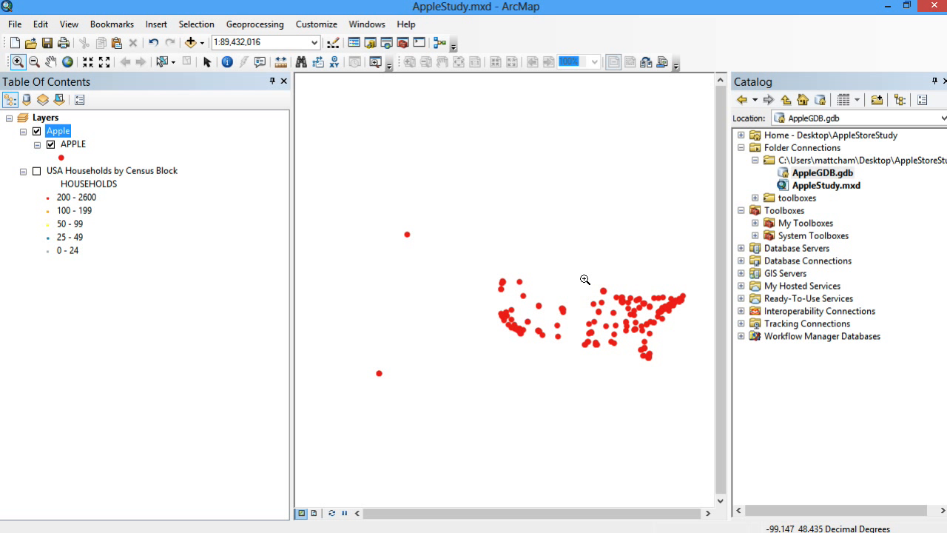
pyautogui.moveTo(585, 276); pyautogui.dragTo(645, 329)
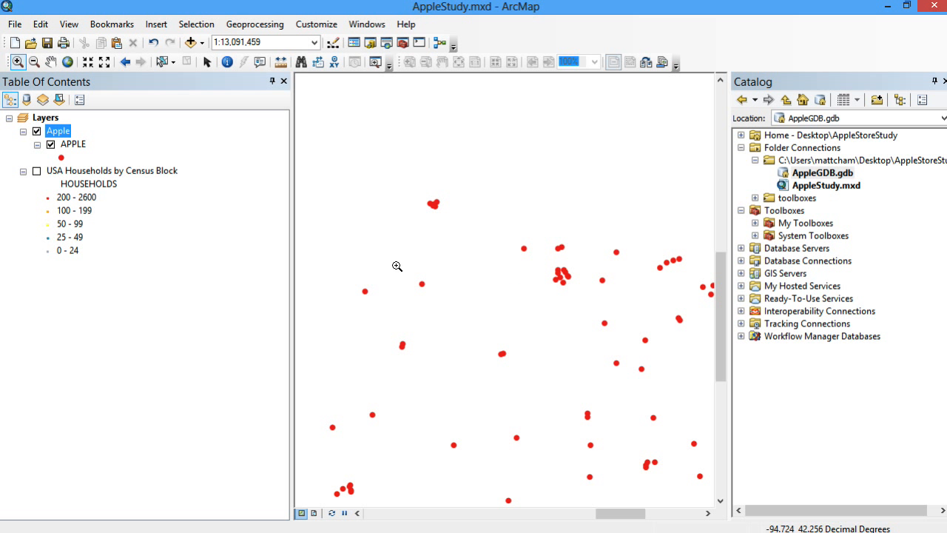
pyautogui.moveTo(354, 261); pyautogui.dragTo(466, 303)
pyautogui.moveTo(501, 272); pyautogui.dragTo(567, 313)
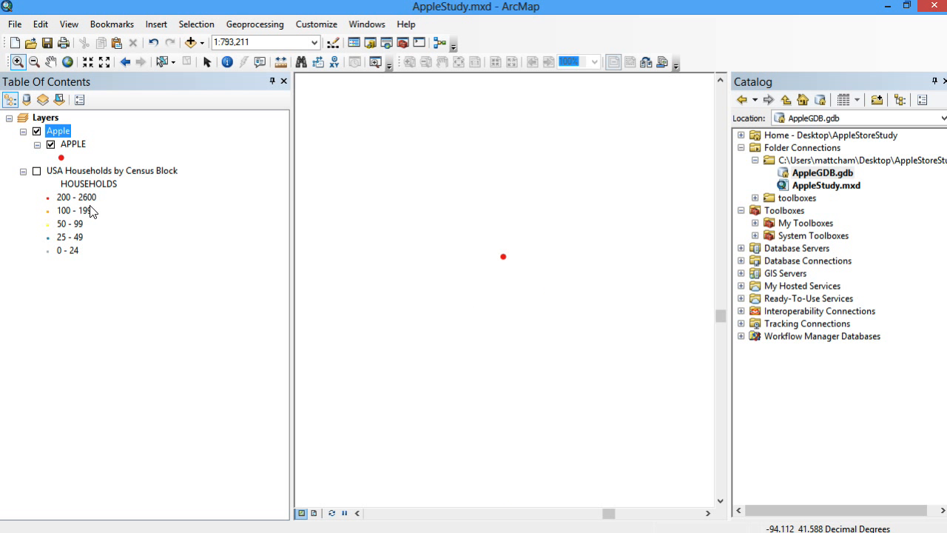
pyautogui.rightClick(80, 143)
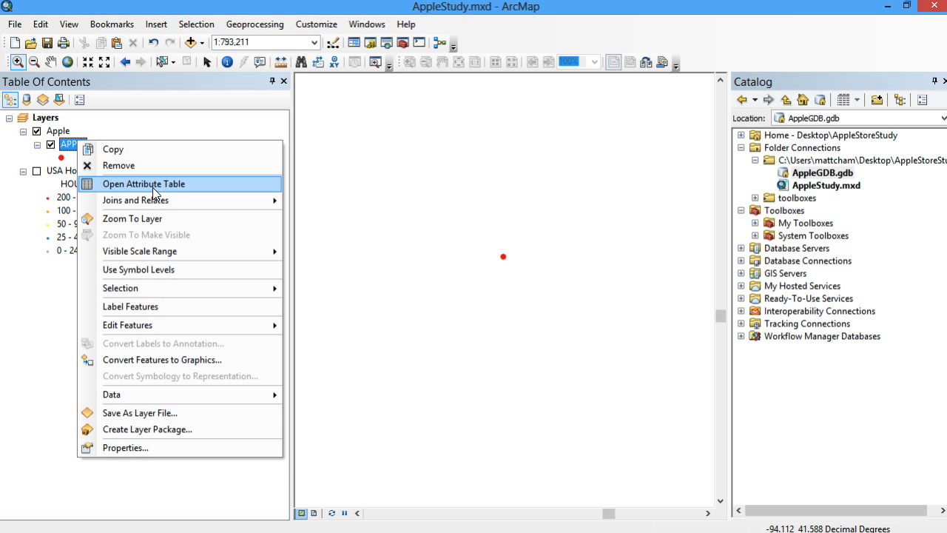
pyautogui.click(163, 218)
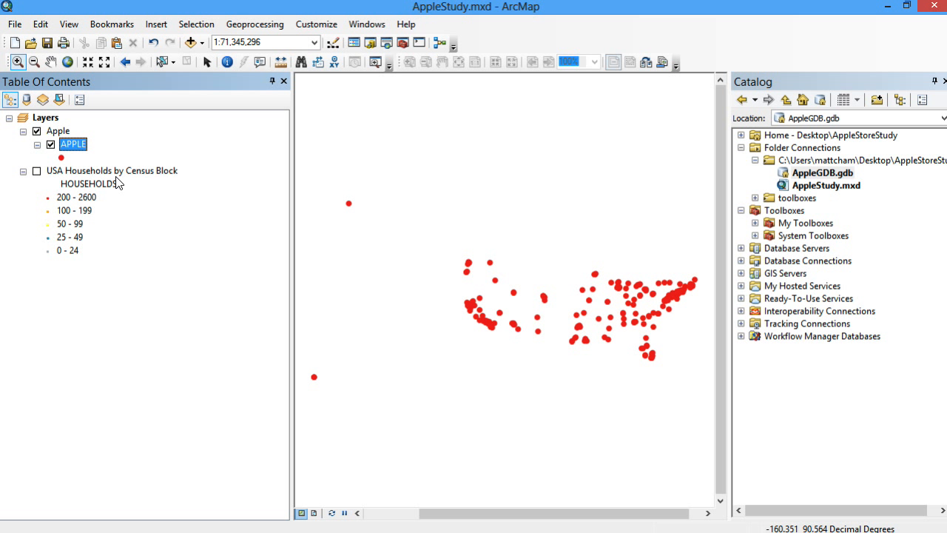
# Search ArcGIS Online for "census tract" and add the USA Census Tract Boundaries layer package to the map
pyautogui.click(198, 43)
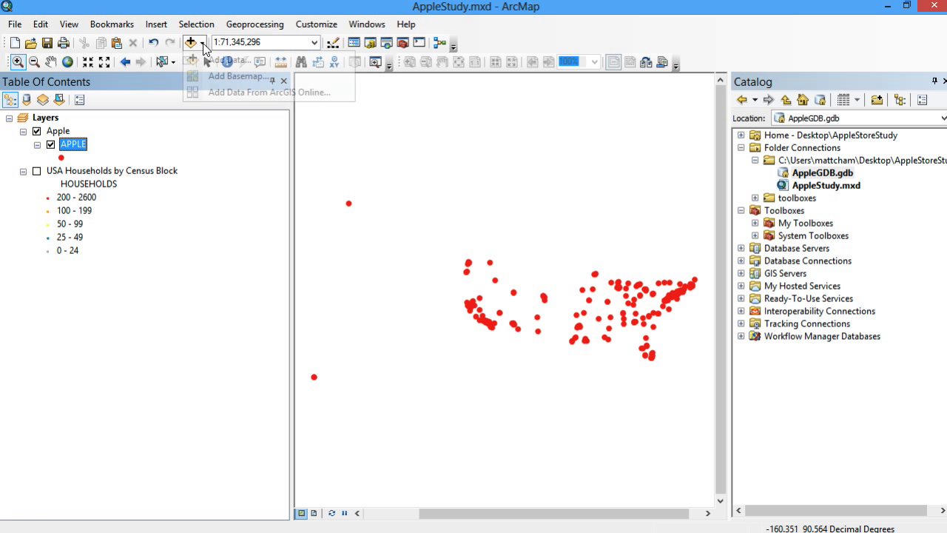
pyautogui.click(238, 91)
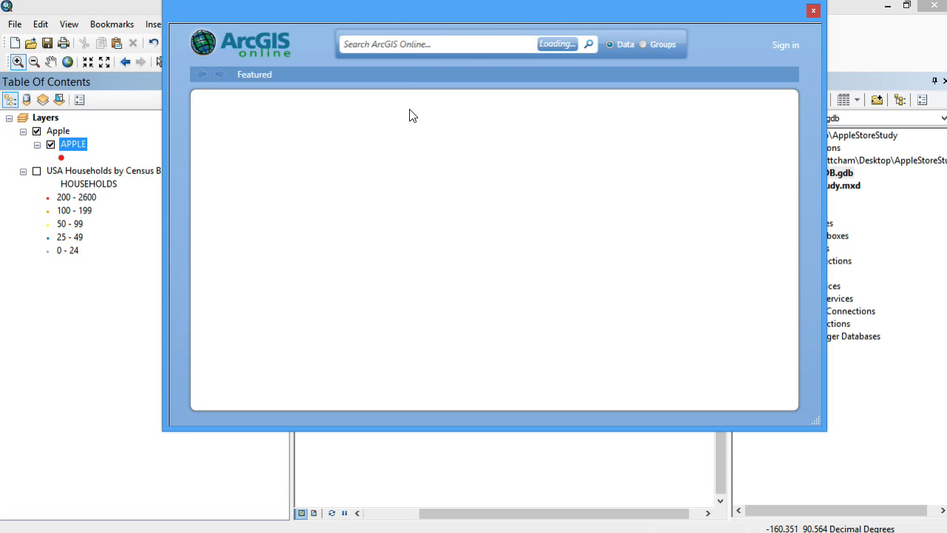
pyautogui.click(415, 46)
pyautogui.write('census tract')
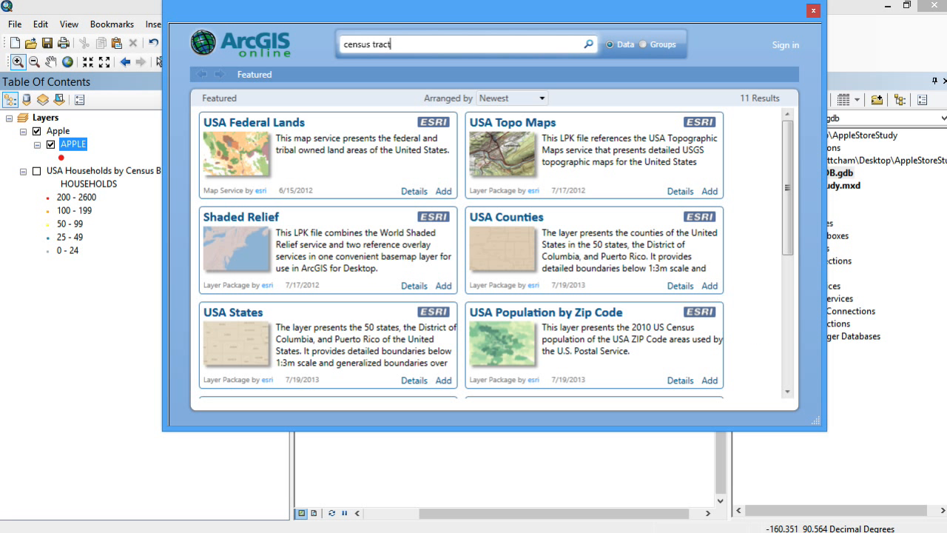
pyautogui.press('Return')
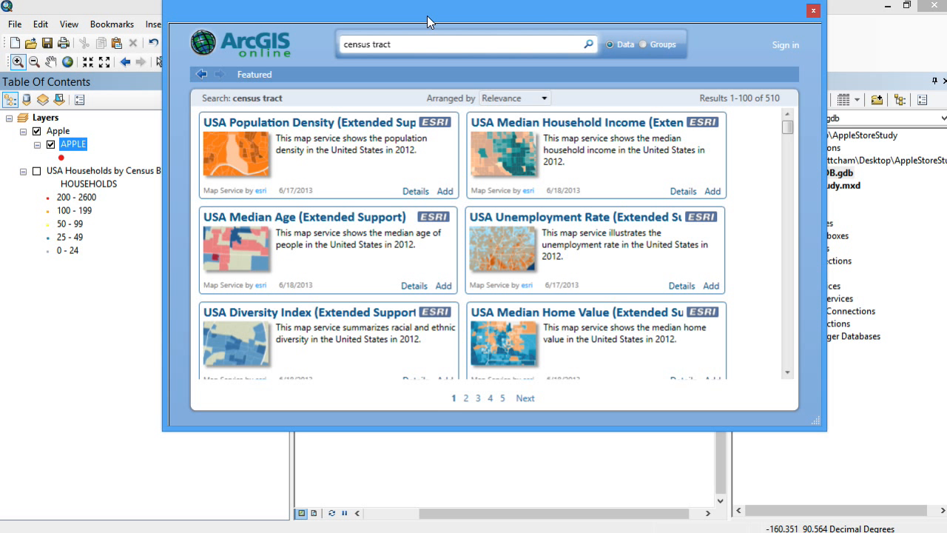
pyautogui.moveTo(427, 22); pyautogui.dragTo(450, 54)
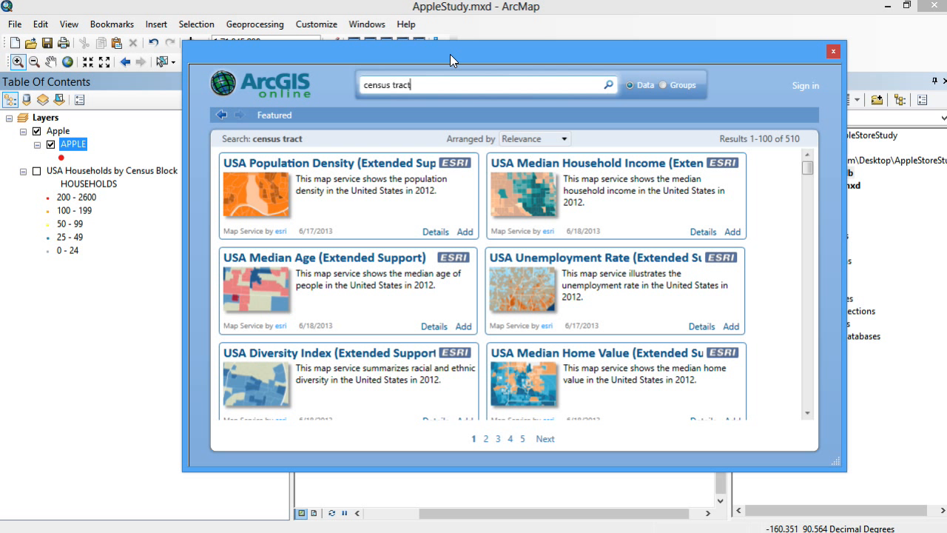
pyautogui.press('Return')
pyautogui.moveTo(806, 169); pyautogui.dragTo(809, 201)
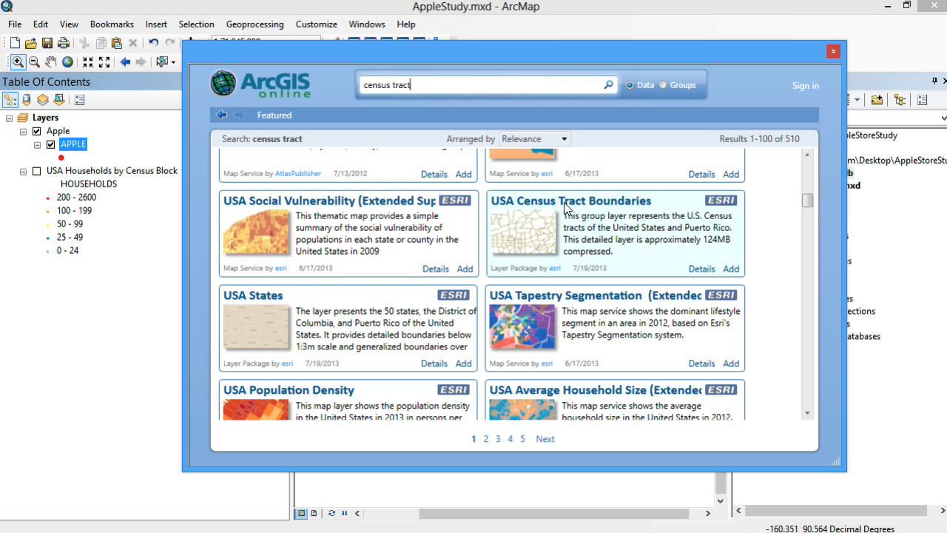
pyautogui.click(730, 268)
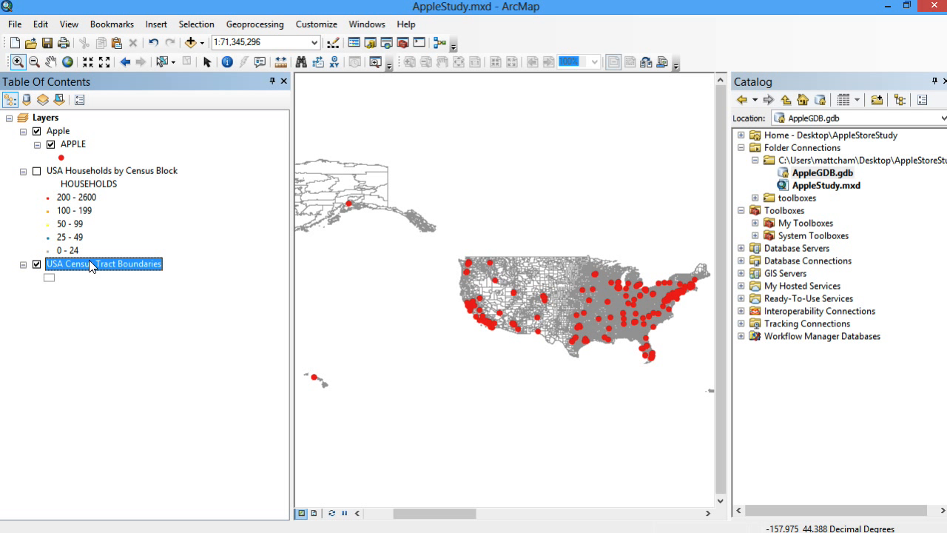
# Examine the fields in the attribute table of the USA Census Tract Boundaries layer, then close the table
pyautogui.rightClick(116, 270)
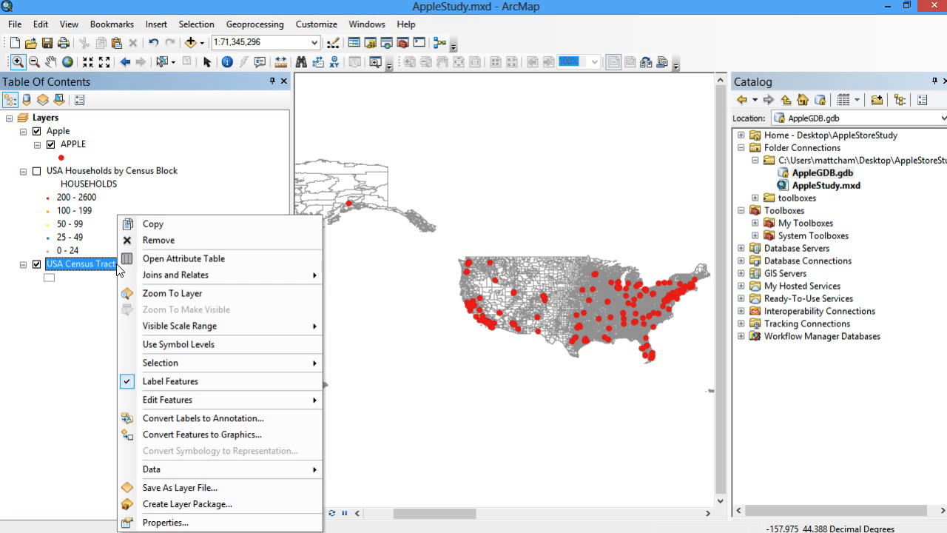
pyautogui.click(166, 260)
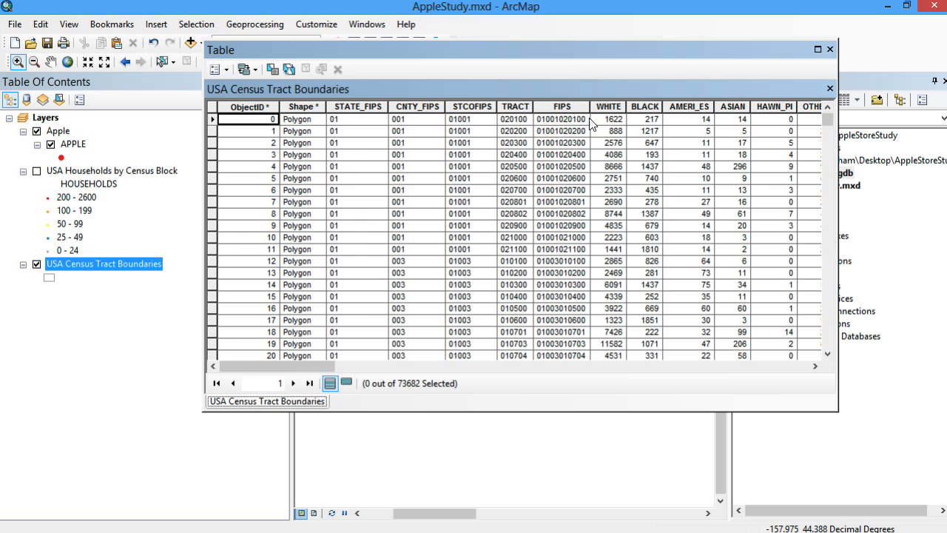
pyautogui.moveTo(311, 366); pyautogui.dragTo(613, 350)
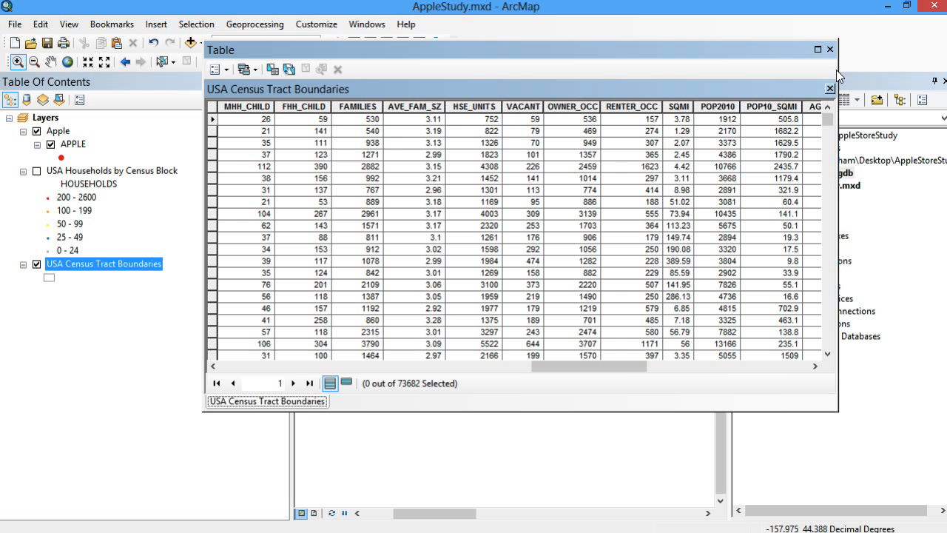
pyautogui.click(831, 49)
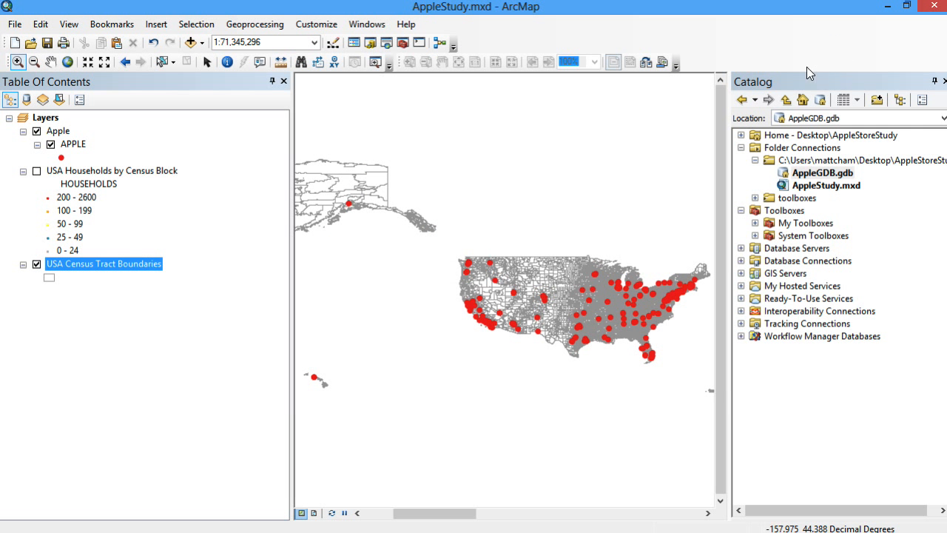
# Read the item description of the USA Census Tract Boundaries layer down to its TRACT and FIPS field descriptions, then close it
pyautogui.rightClick(138, 267)
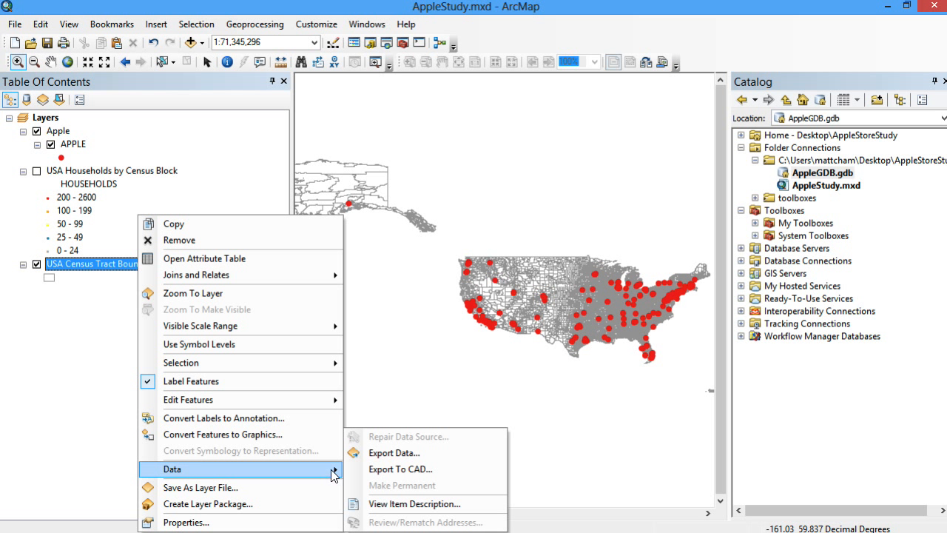
pyautogui.click(464, 504)
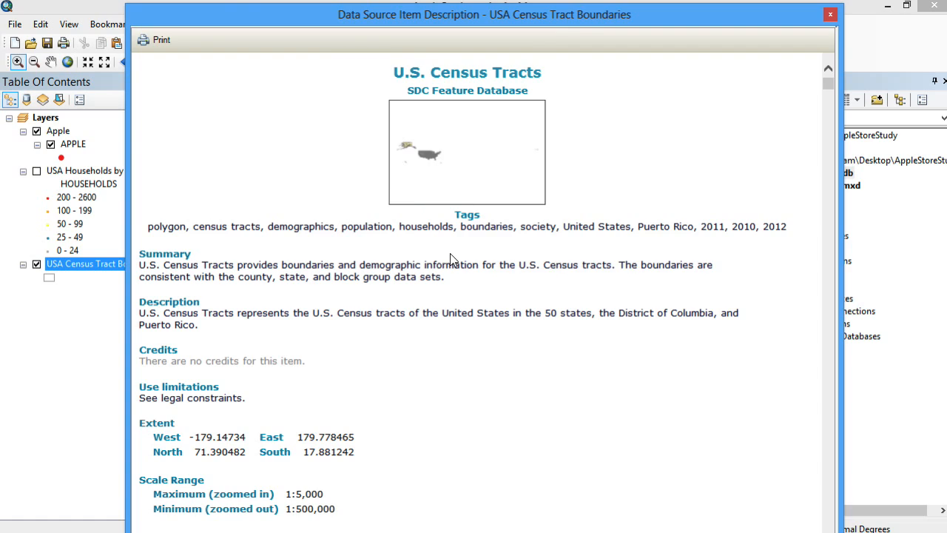
pyautogui.scroll(-3, 449, 264)
pyautogui.scroll(-10, 453, 268)
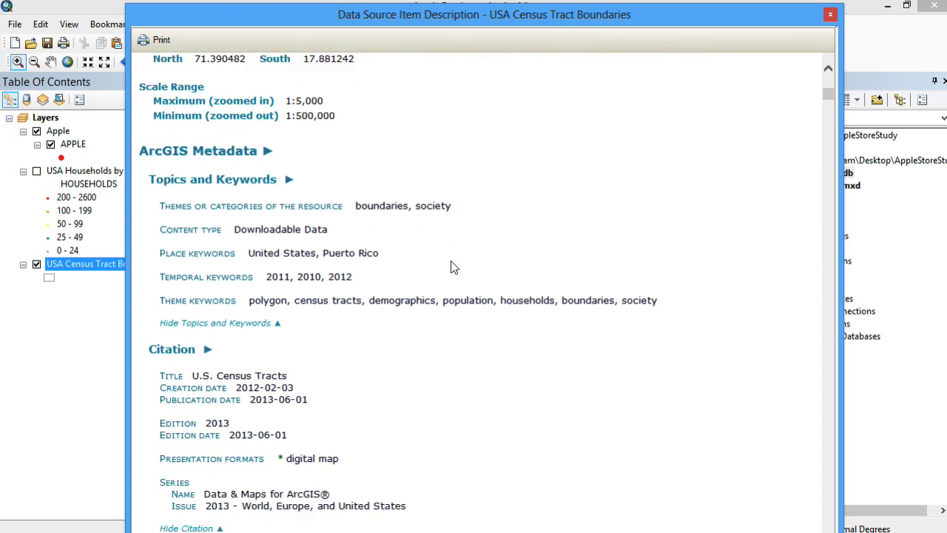
pyautogui.scroll(-15, 454, 267)
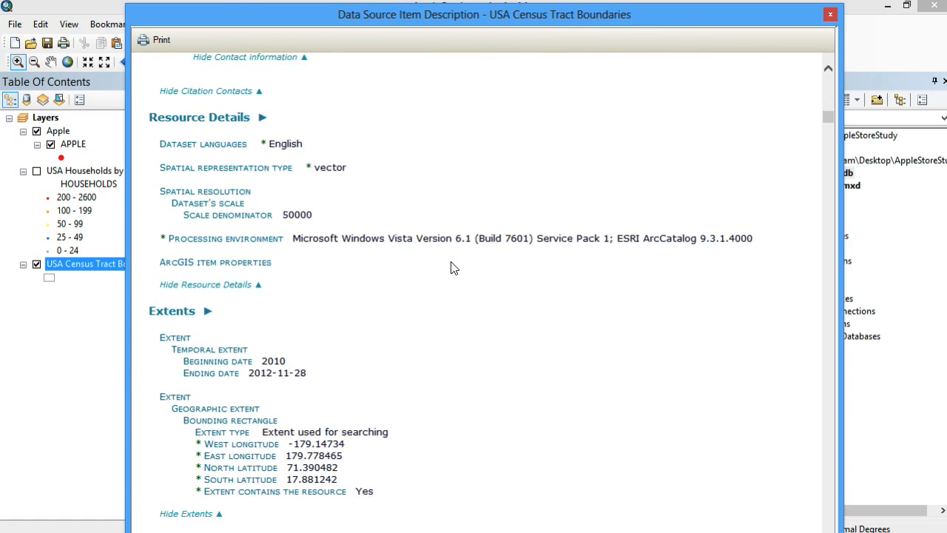
pyautogui.scroll(-20, 454, 267)
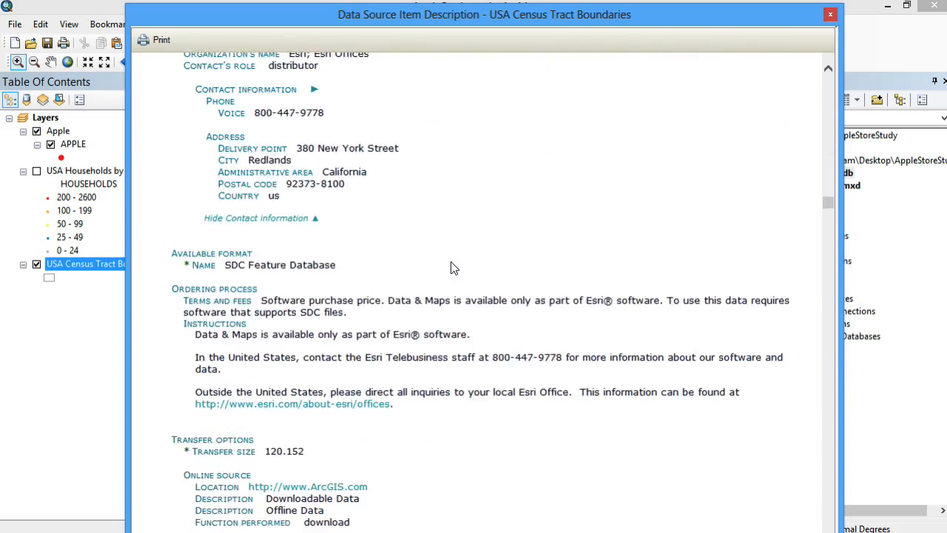
pyautogui.scroll(1, 454, 267)
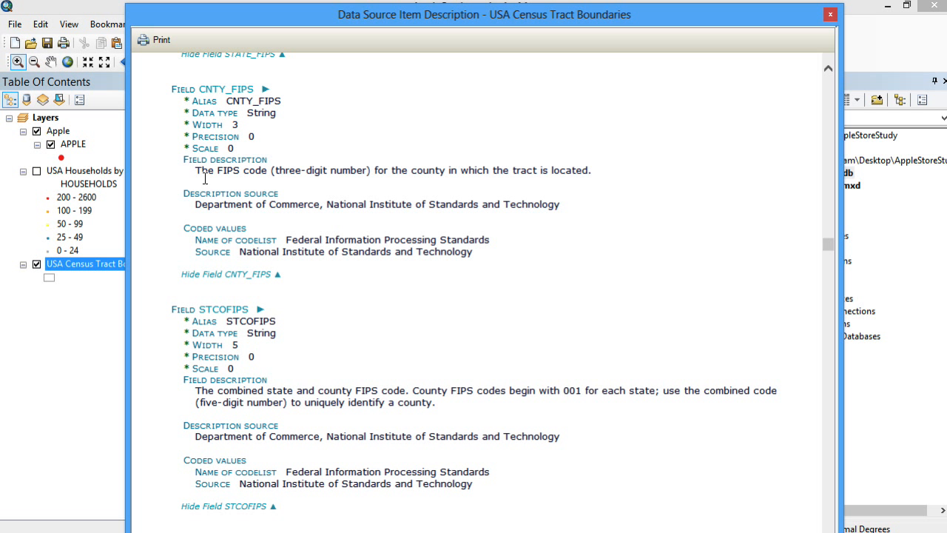
pyautogui.scroll(-2, 371, 207)
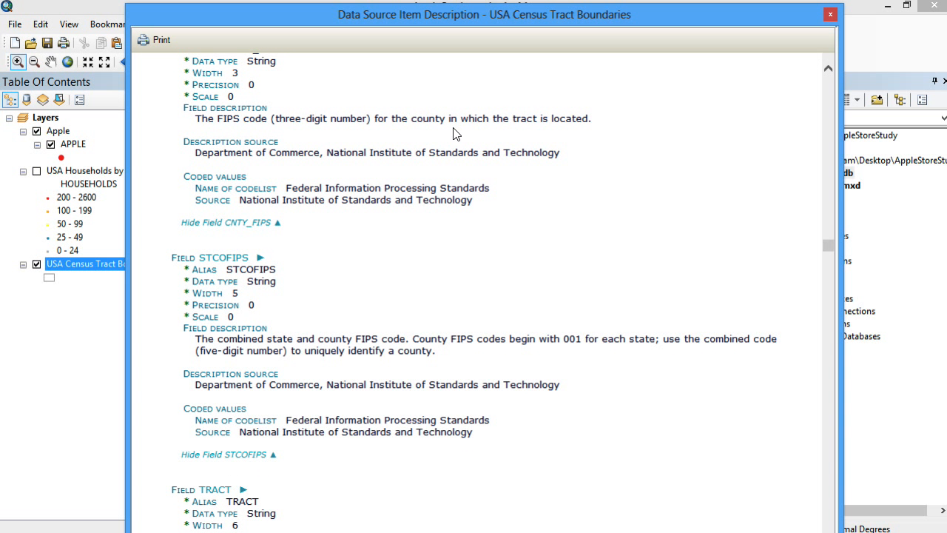
pyautogui.scroll(-4, 371, 151)
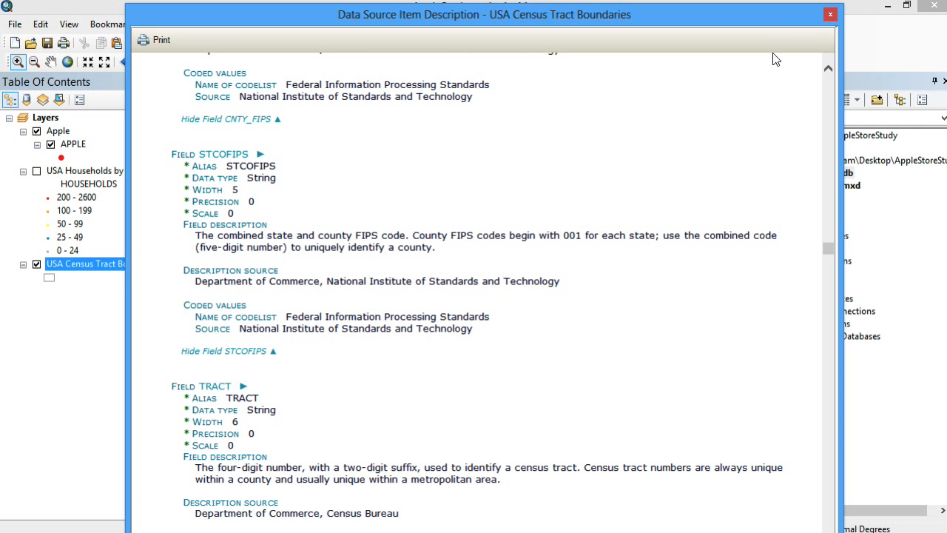
pyautogui.scroll(-10, 302, 234)
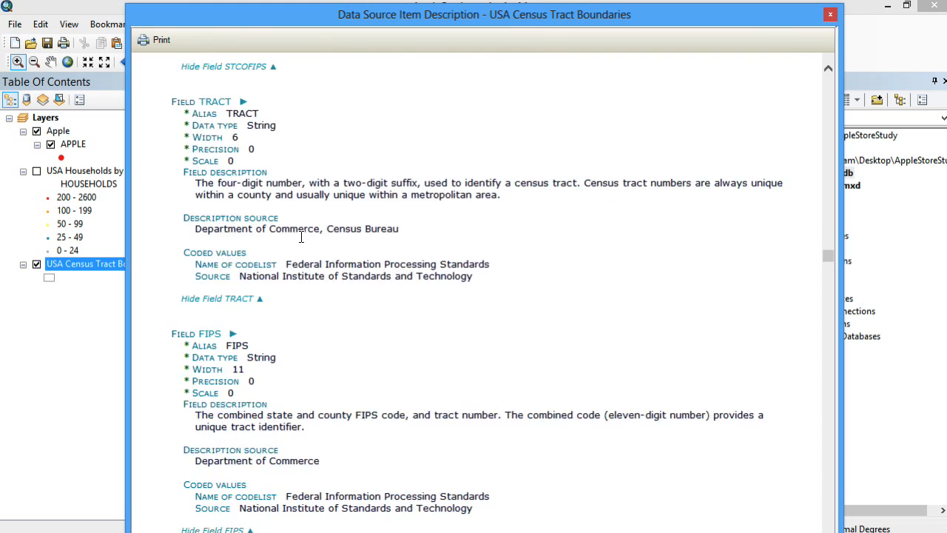
pyautogui.click(821, 18)
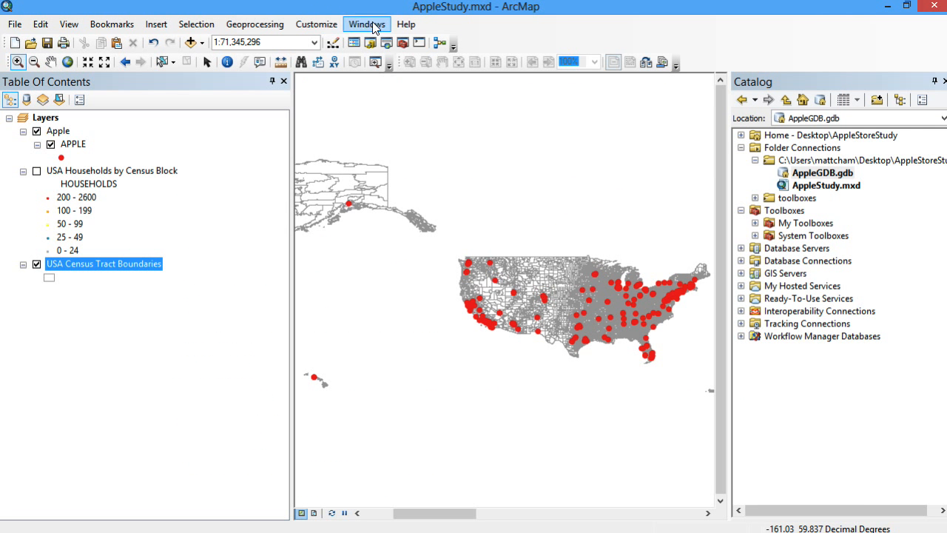
# Review the metadata style choices in the ArcMap options, keep FGDC CSDGM Metadata selected, and close the options without applying
pyautogui.click(317, 26)
pyautogui.click(358, 129)
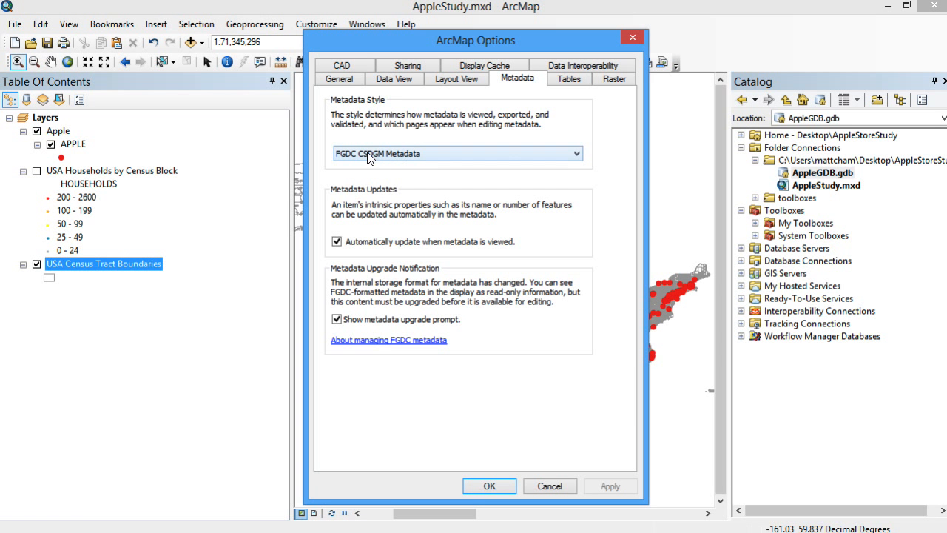
pyautogui.click(370, 156)
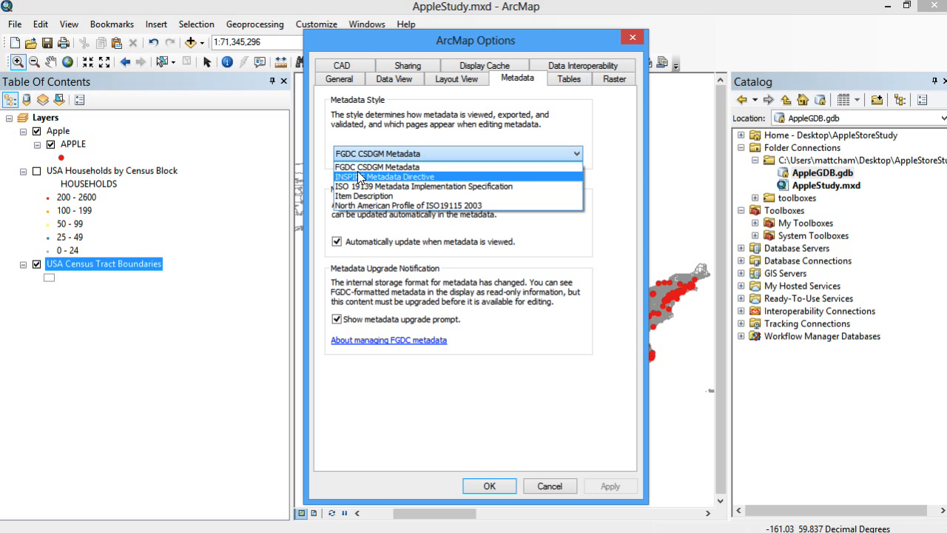
pyautogui.click(359, 167)
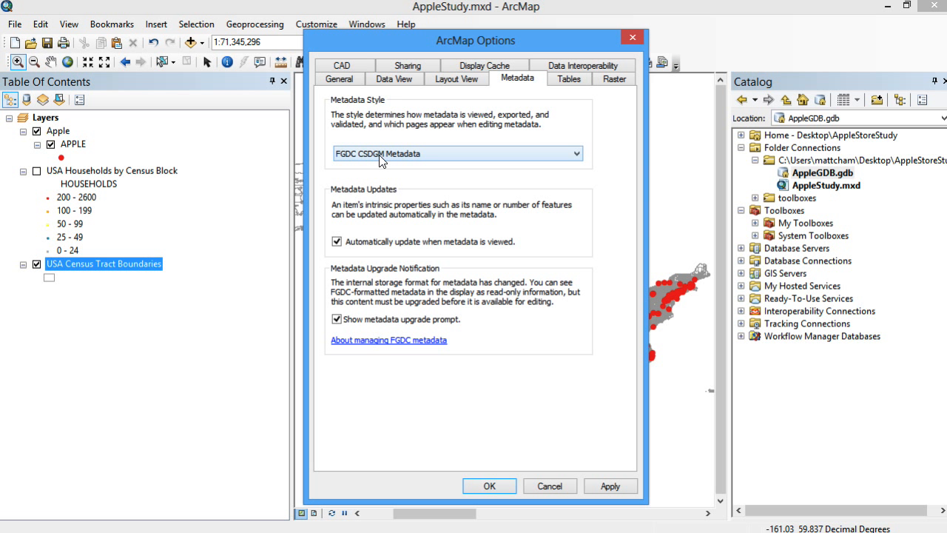
pyautogui.click(631, 37)
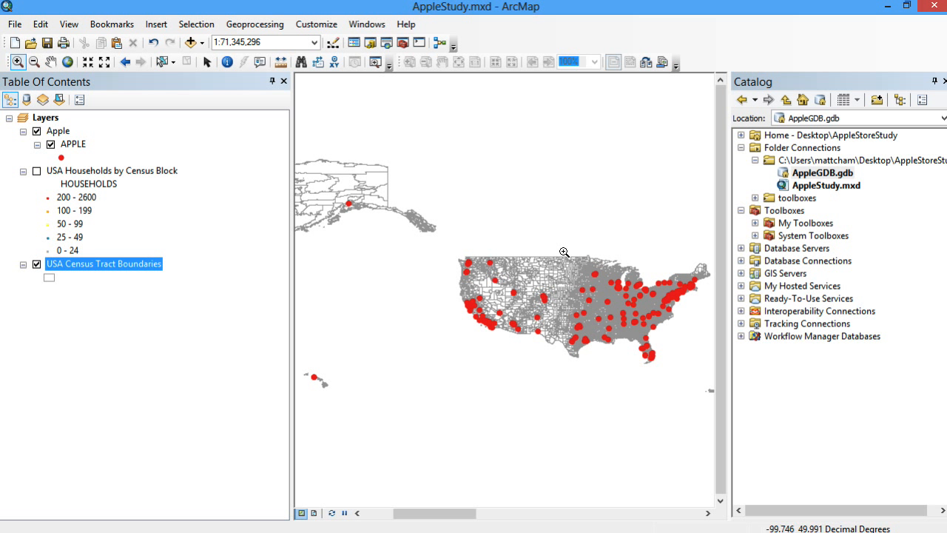
# Turn on the USA Households by Census Block layer and show it close up around census tract 000901
pyautogui.moveTo(558, 250); pyautogui.dragTo(605, 286)
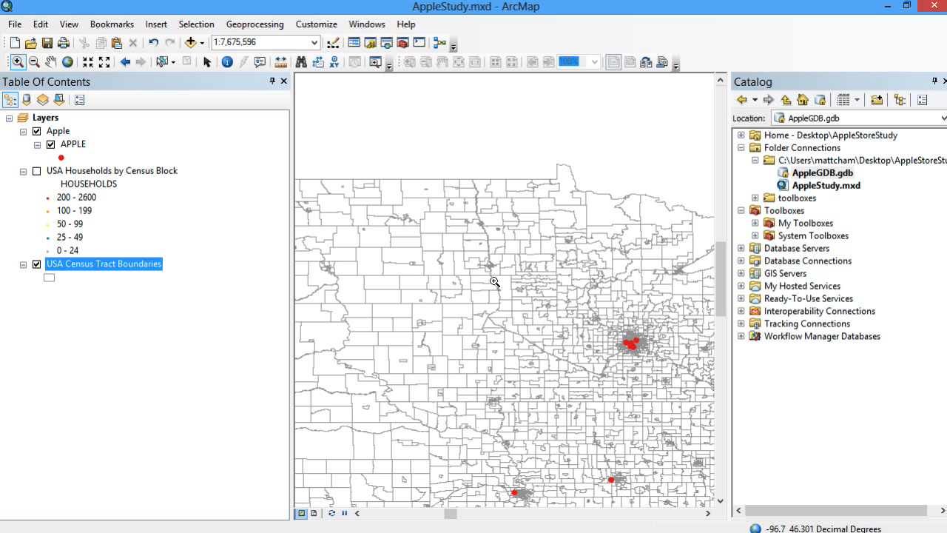
pyautogui.moveTo(471, 256); pyautogui.dragTo(514, 279)
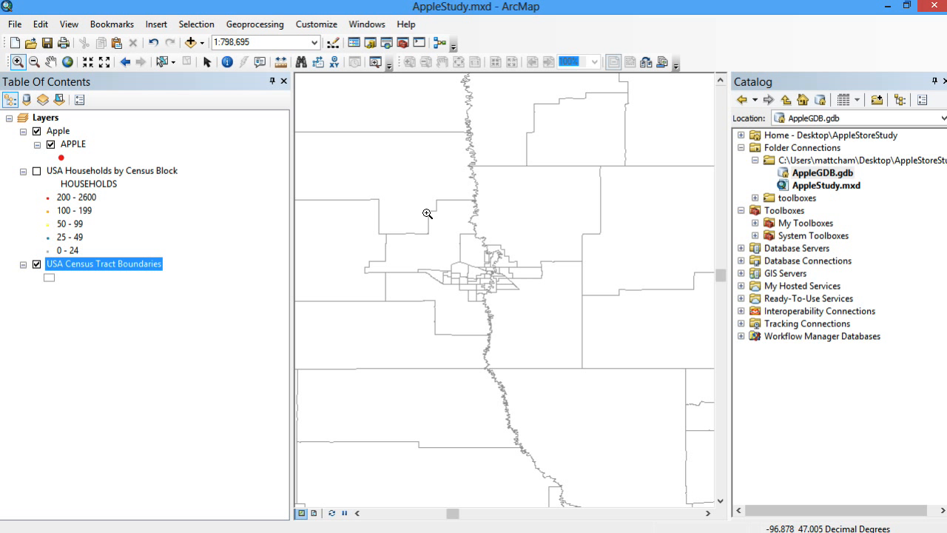
pyautogui.moveTo(405, 201); pyautogui.dragTo(540, 309)
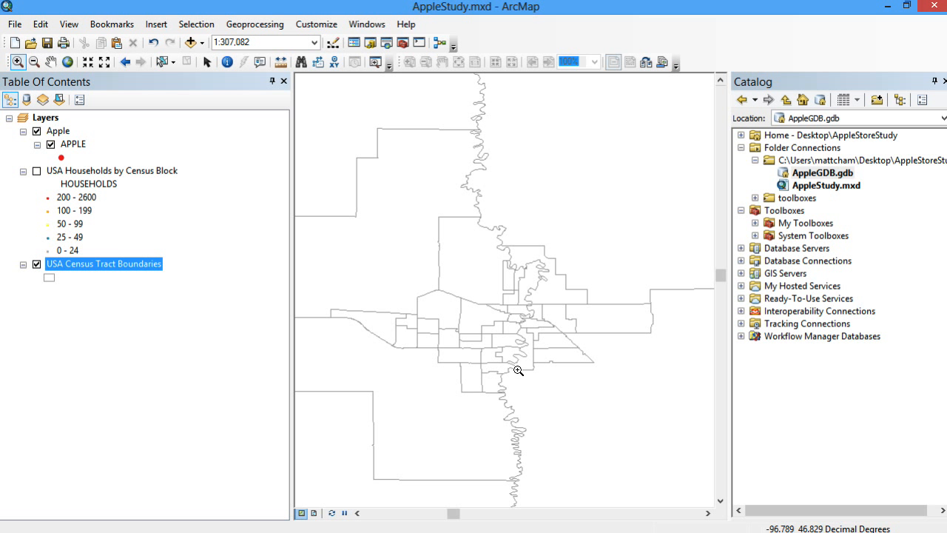
pyautogui.click(36, 171)
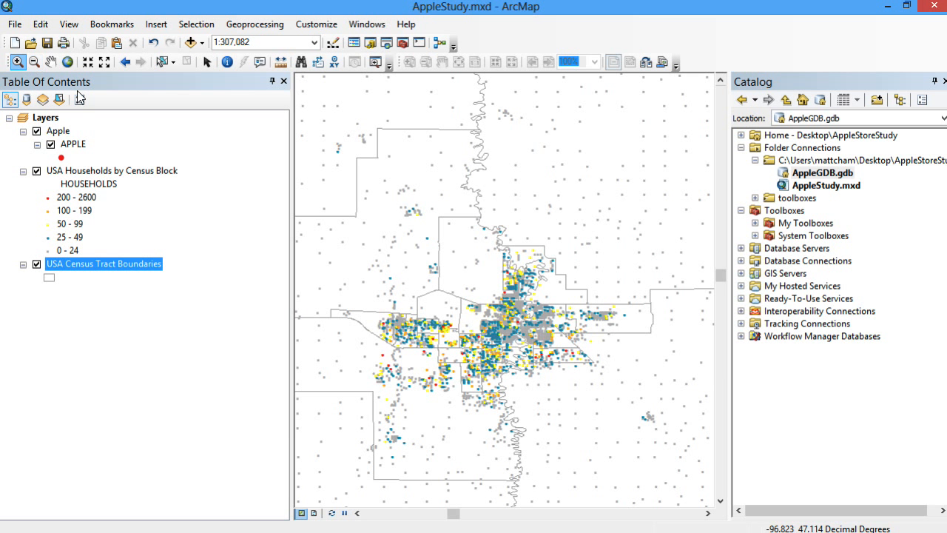
pyautogui.moveTo(447, 293); pyautogui.dragTo(520, 324)
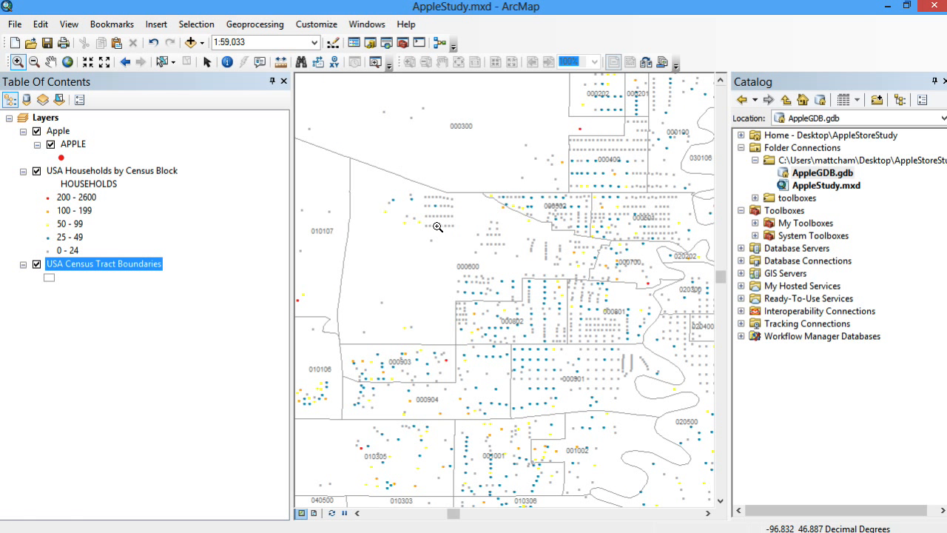
pyautogui.moveTo(469, 306); pyautogui.dragTo(708, 435)
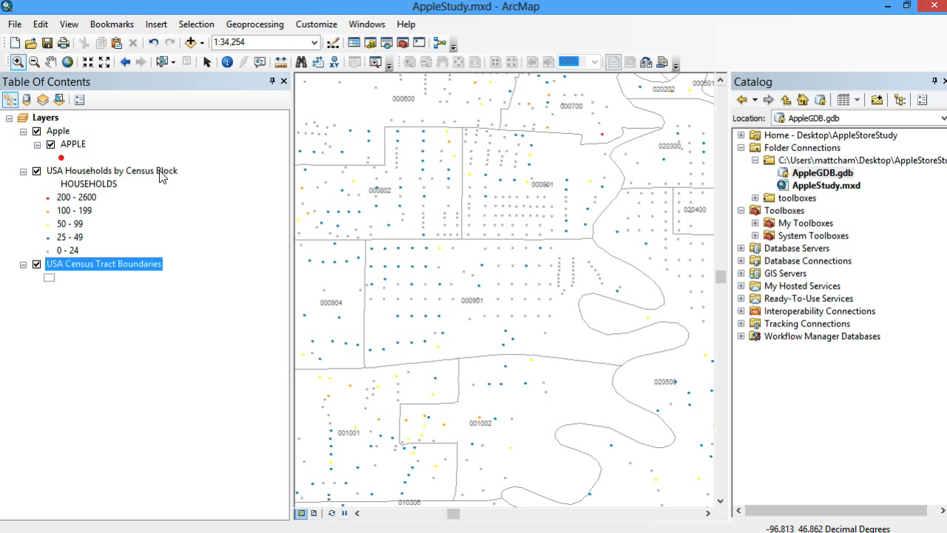
# Identify census tract 000901 on the map, review all its demographic attributes, and close the results
pyautogui.click(228, 63)
pyautogui.click(569, 338)
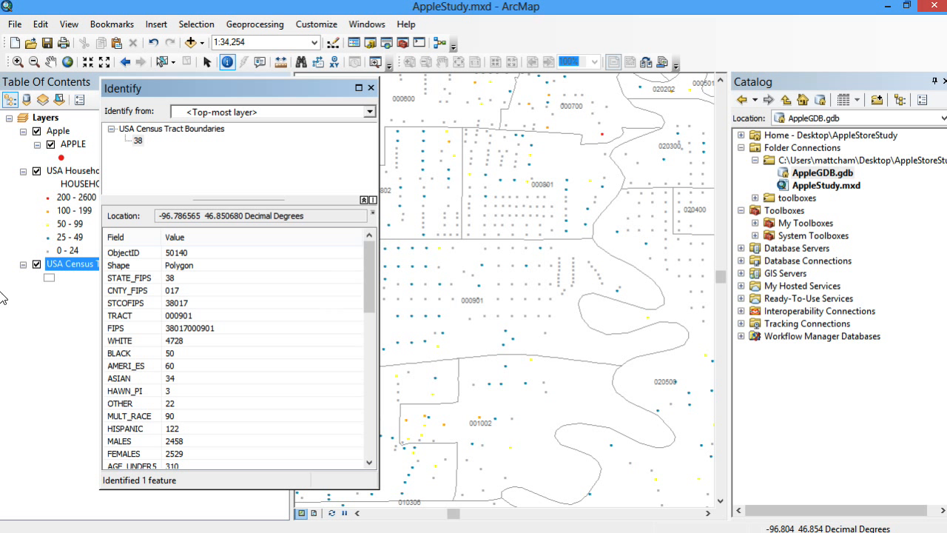
pyautogui.scroll(-3, 155, 403)
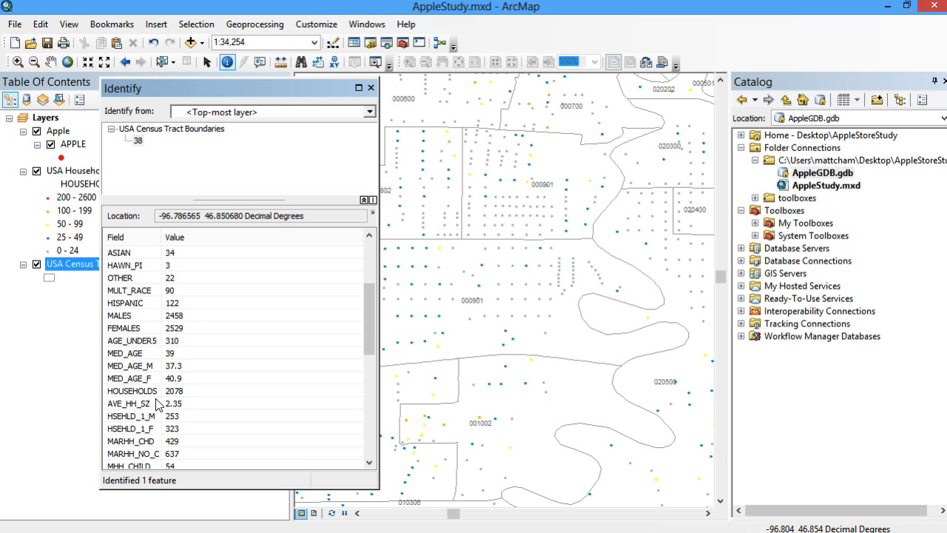
pyautogui.moveTo(371, 319); pyautogui.dragTo(362, 389)
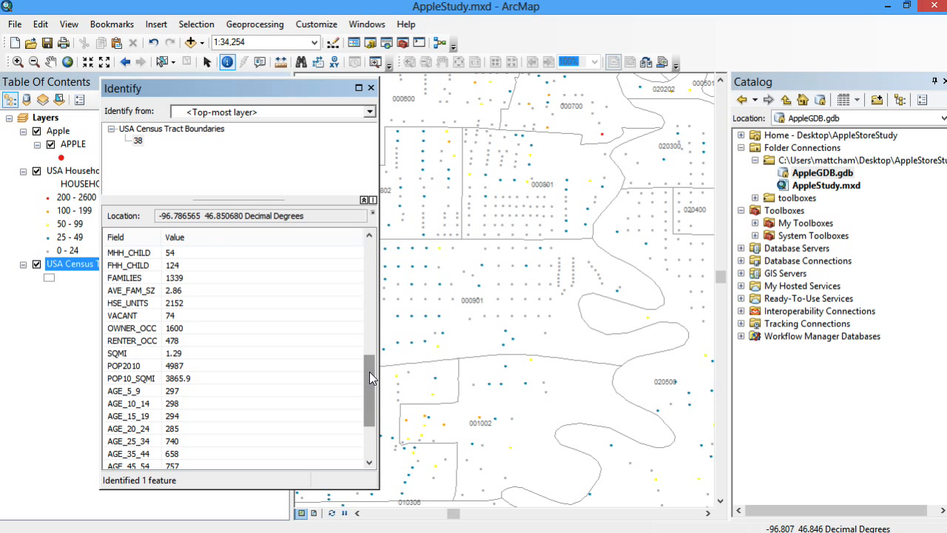
pyautogui.moveTo(370, 373); pyautogui.dragTo(370, 409)
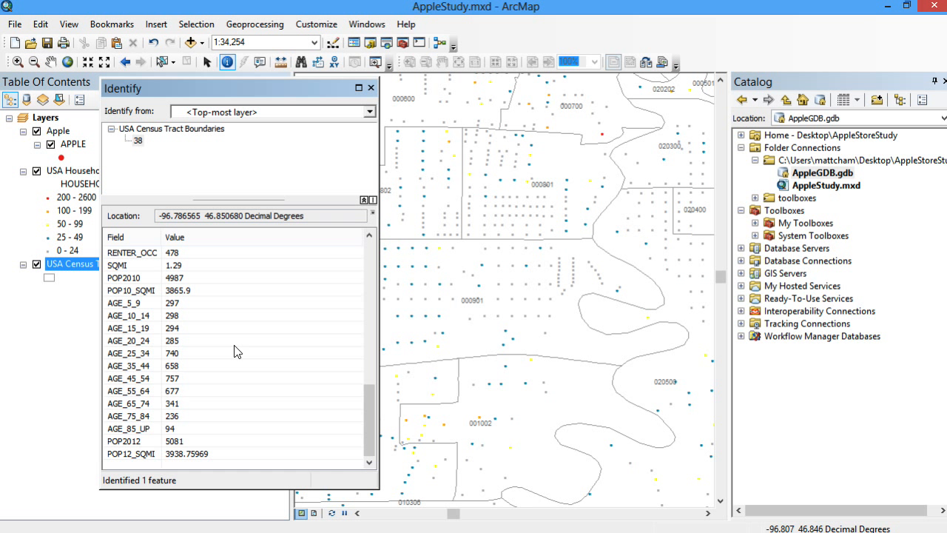
pyautogui.click(371, 87)
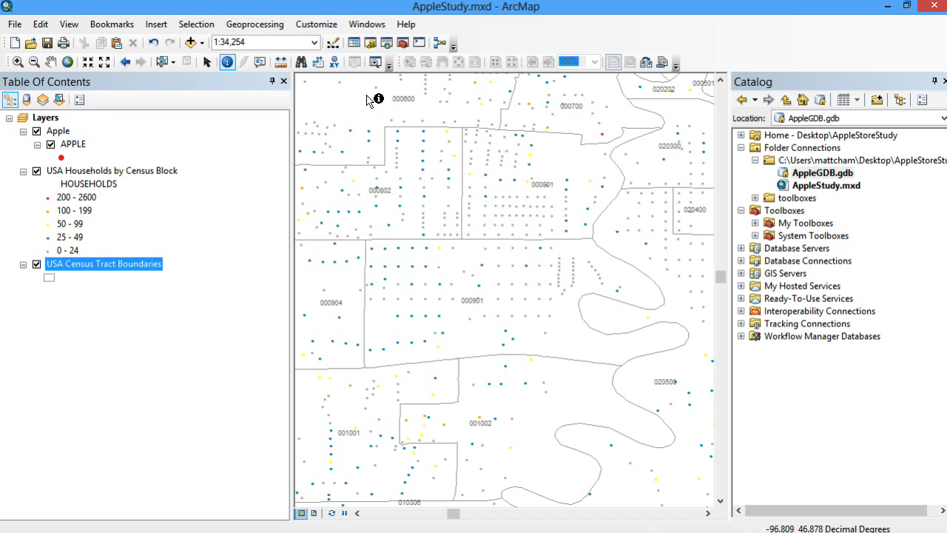
# Identify a household point in the southern part of tract 000901 and dock the Table Of Contents back beside the map
pyautogui.click(225, 64)
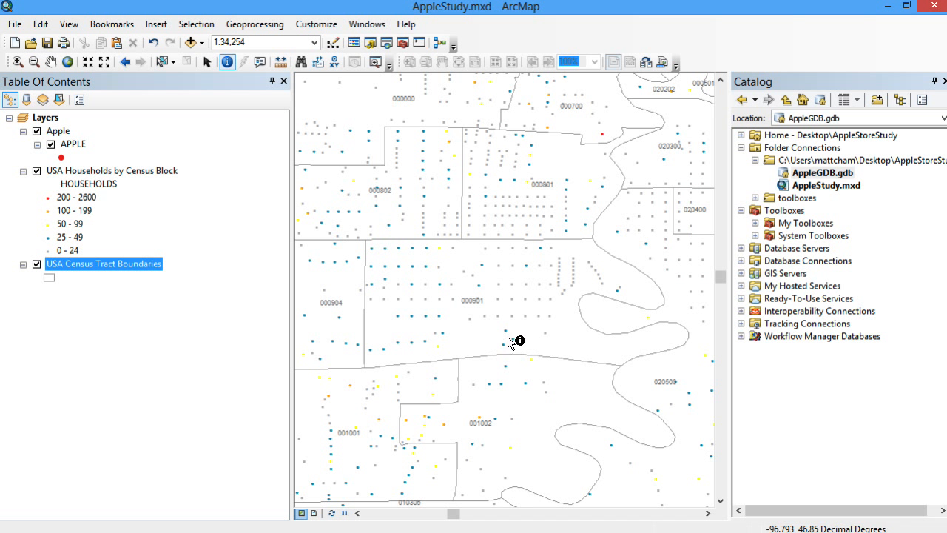
pyautogui.click(442, 333)
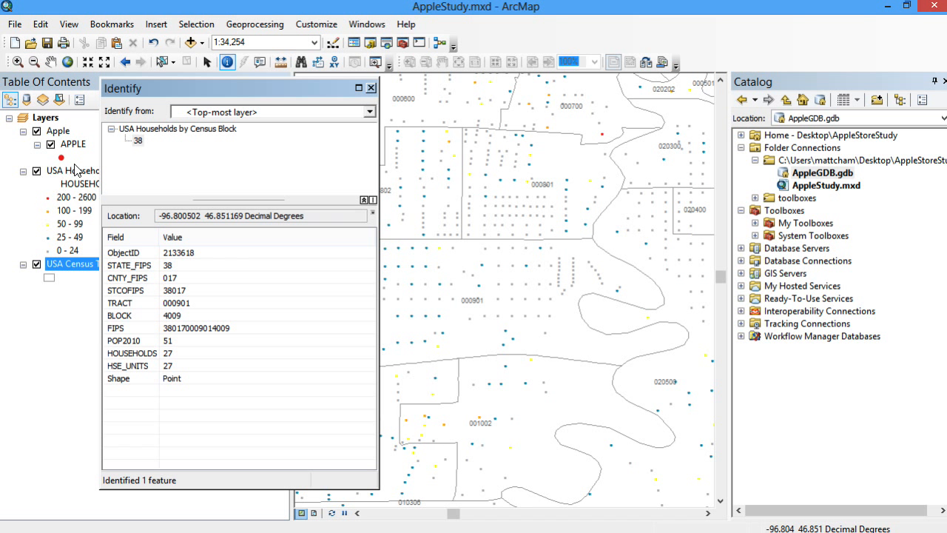
pyautogui.moveTo(231, 87); pyautogui.dragTo(250, 84)
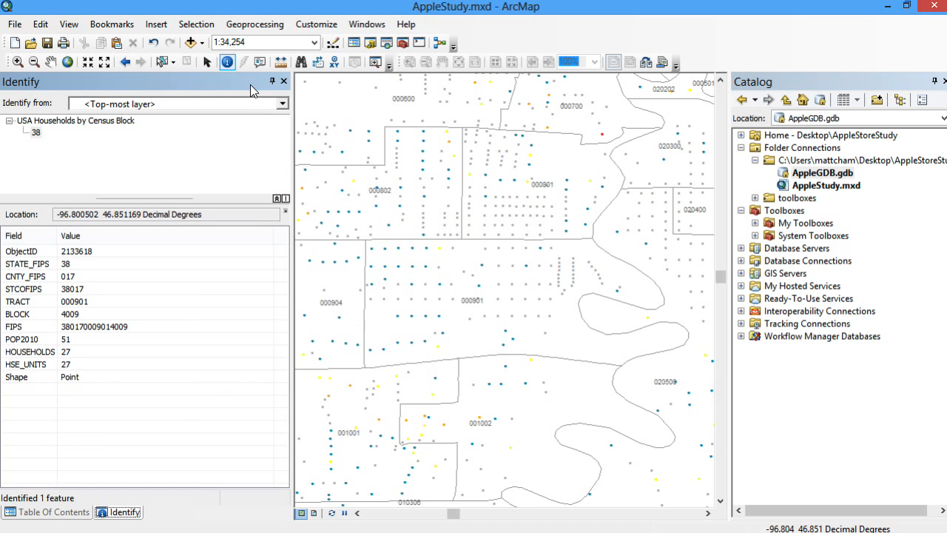
pyautogui.doubleClick(210, 79)
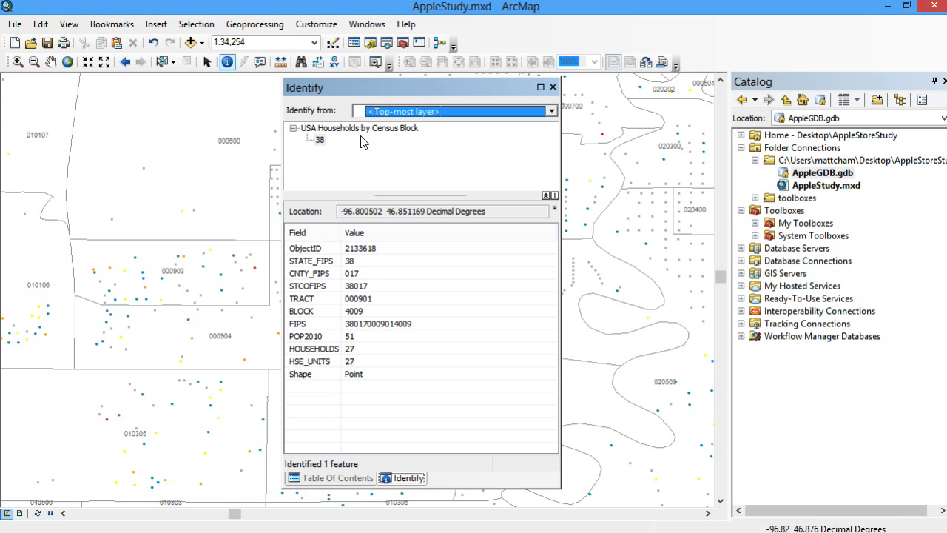
pyautogui.click(355, 45)
pyautogui.moveTo(362, 83); pyautogui.dragTo(23, 296)
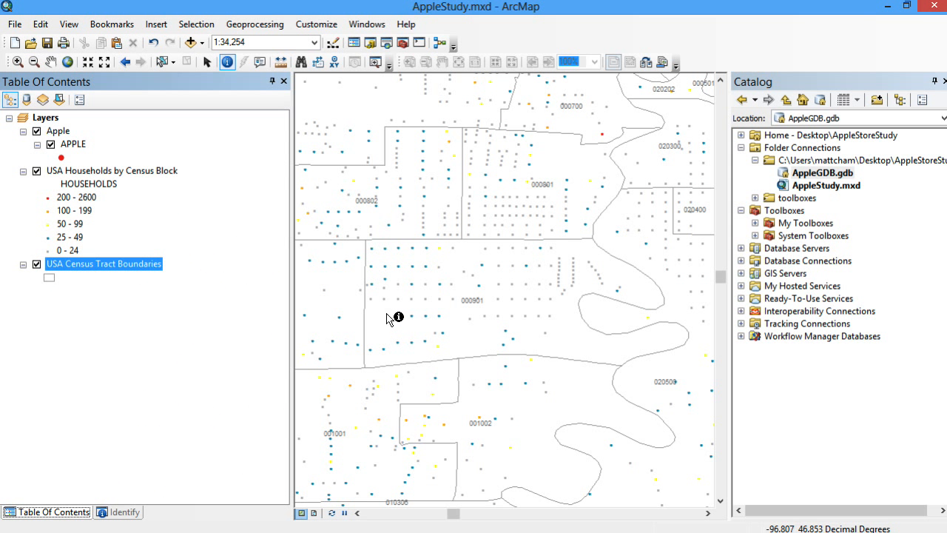
# Identify the same household point in tract 000901 again, review its attributes in a floating window, and close it
pyautogui.click(444, 338)
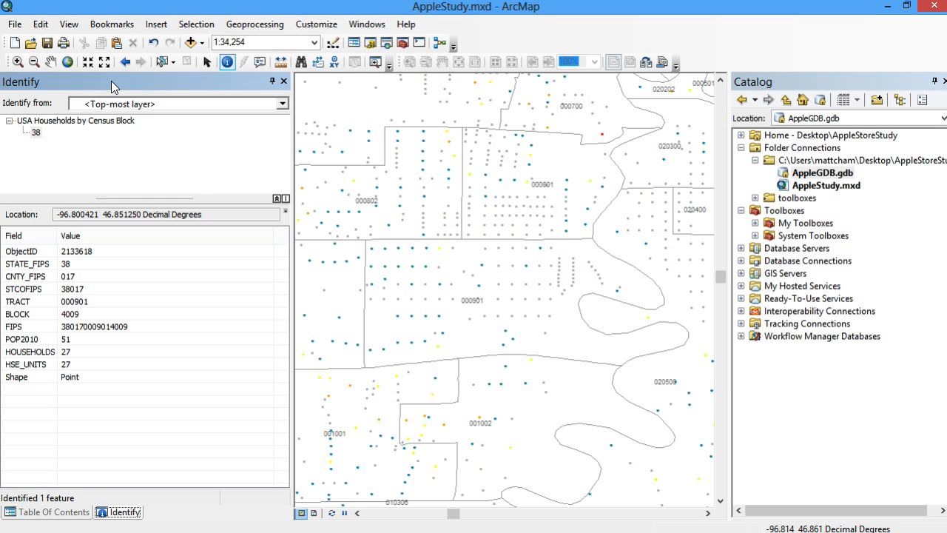
pyautogui.moveTo(111, 87); pyautogui.dragTo(439, 121)
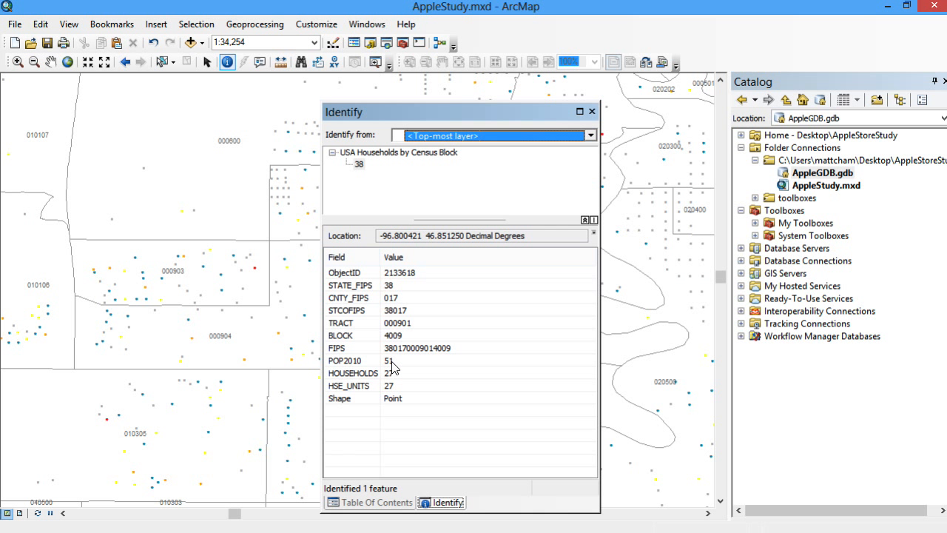
pyautogui.click(591, 111)
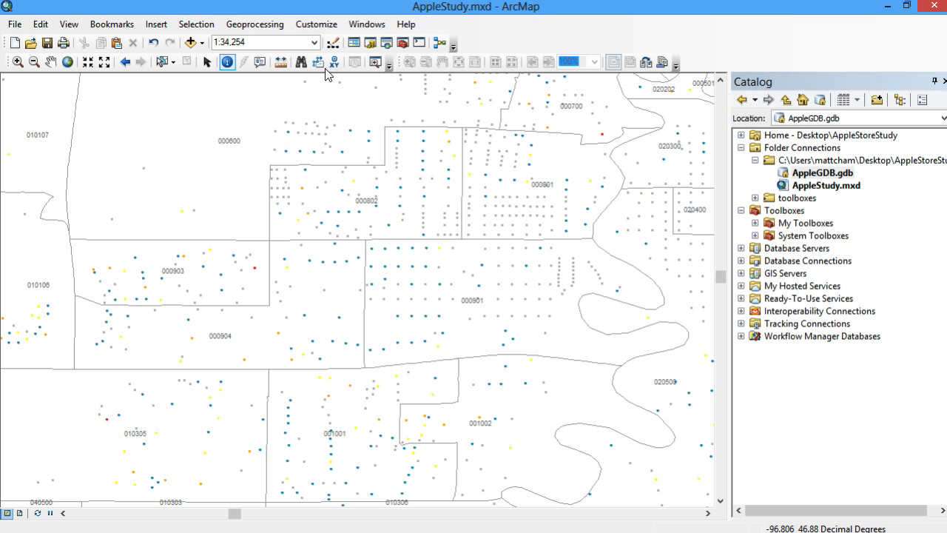
# Reopen the Table Of Contents docked beside the map and turn off the USA Census Tract Boundaries layer
pyautogui.click(353, 43)
pyautogui.moveTo(413, 110); pyautogui.dragTo(24, 294)
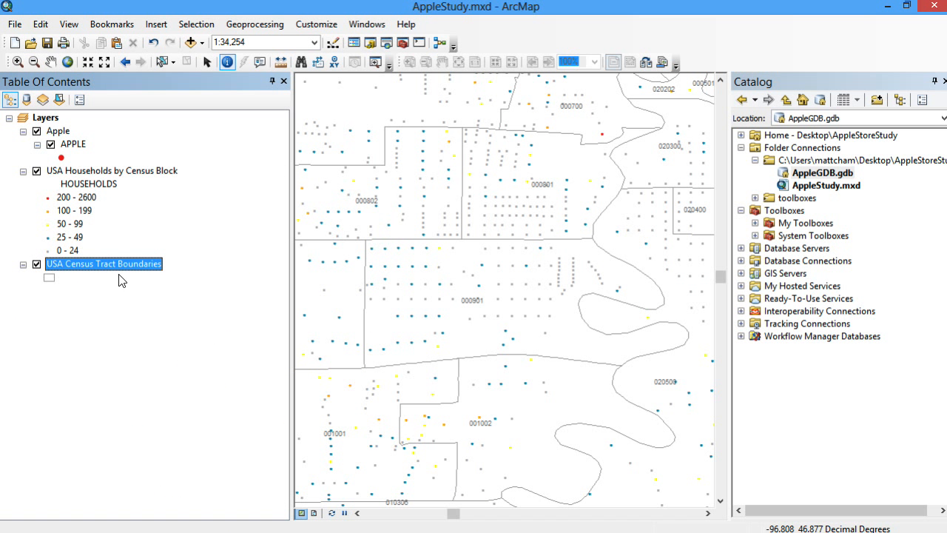
pyautogui.click(36, 264)
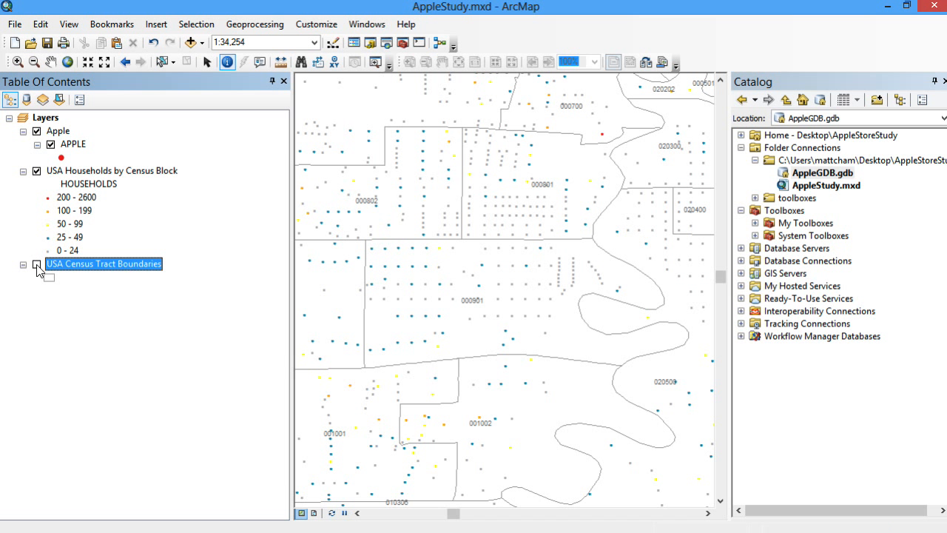
# Turn off the USA Households by Census Block layer and zoom the map to the extent of the APPLE store layer
pyautogui.click(36, 170)
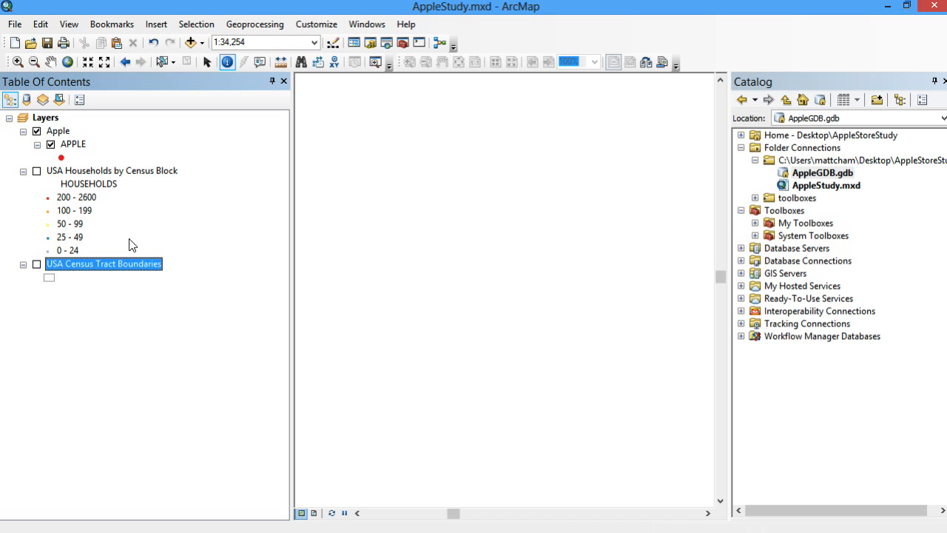
pyautogui.rightClick(58, 133)
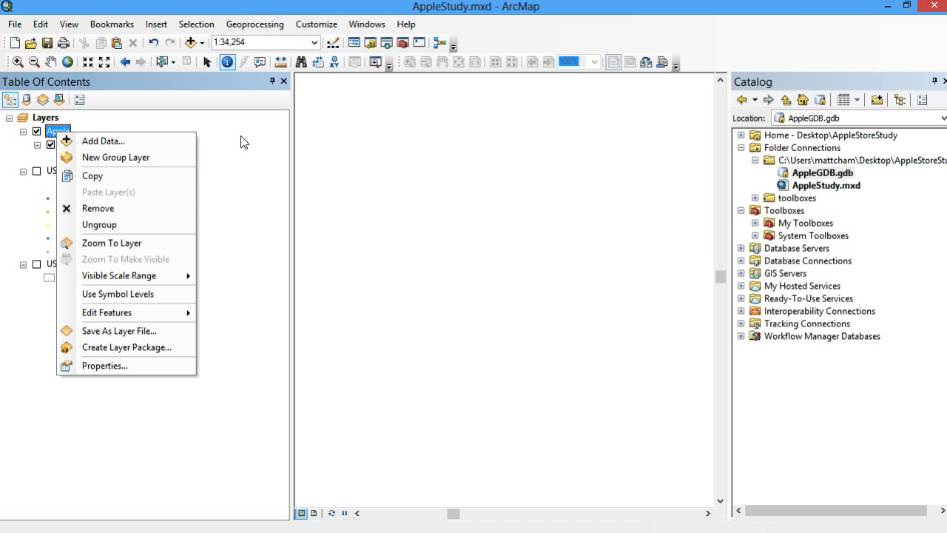
pyautogui.click(235, 137)
pyautogui.rightClick(62, 128)
pyautogui.click(126, 115)
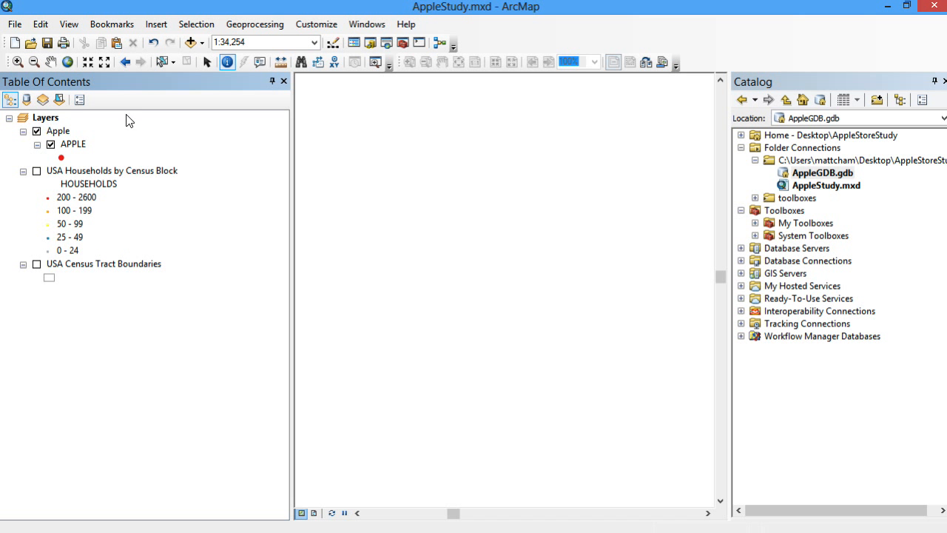
pyautogui.rightClick(74, 146)
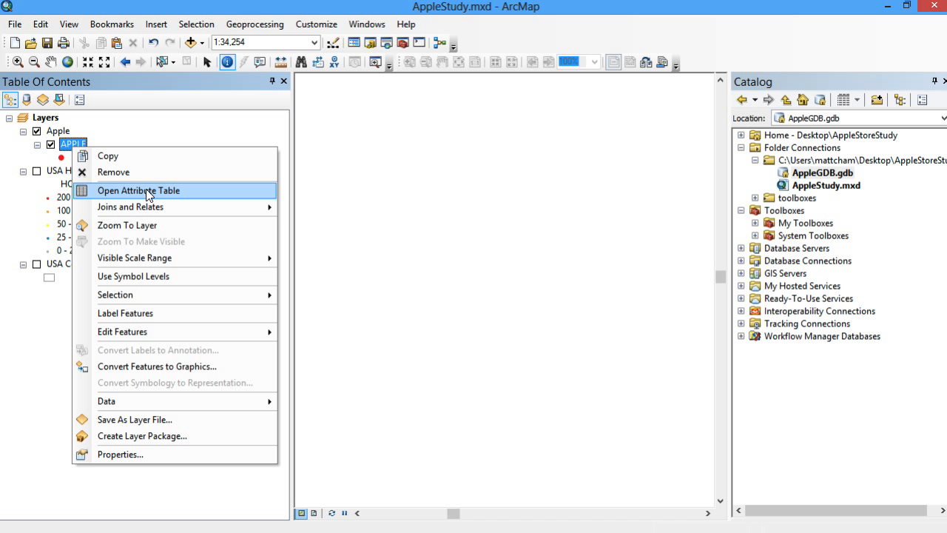
pyautogui.click(166, 224)
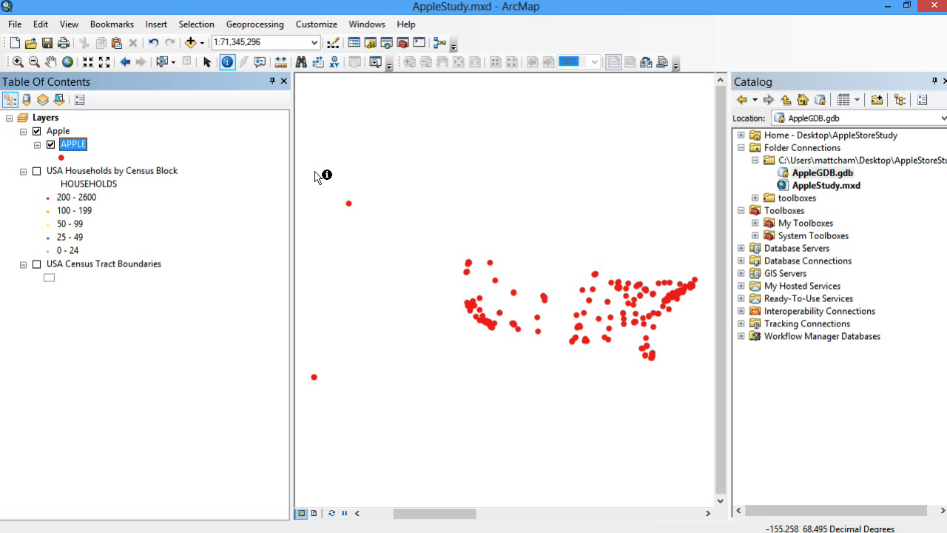
pyautogui.click(74, 150)
pyautogui.click(201, 43)
pyautogui.click(202, 43)
pyautogui.rightClick(82, 148)
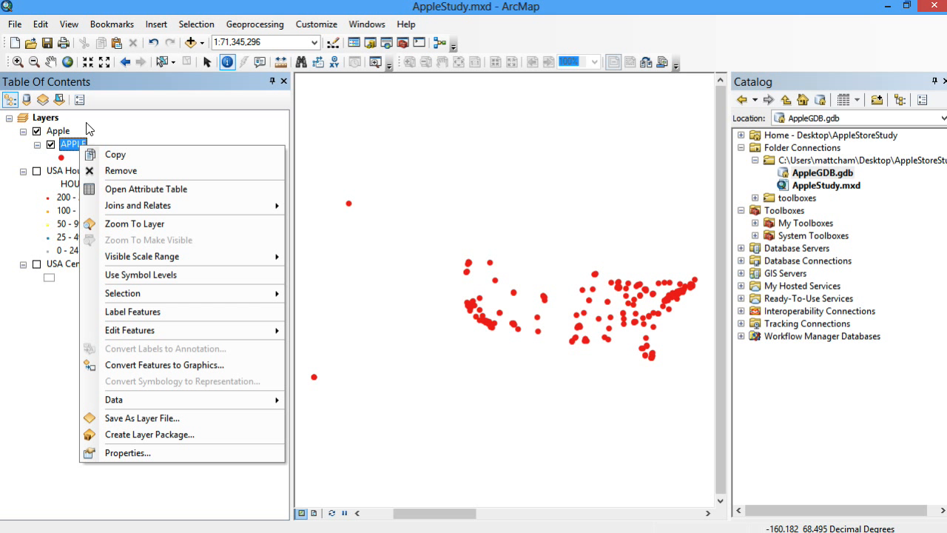
pyautogui.click(98, 120)
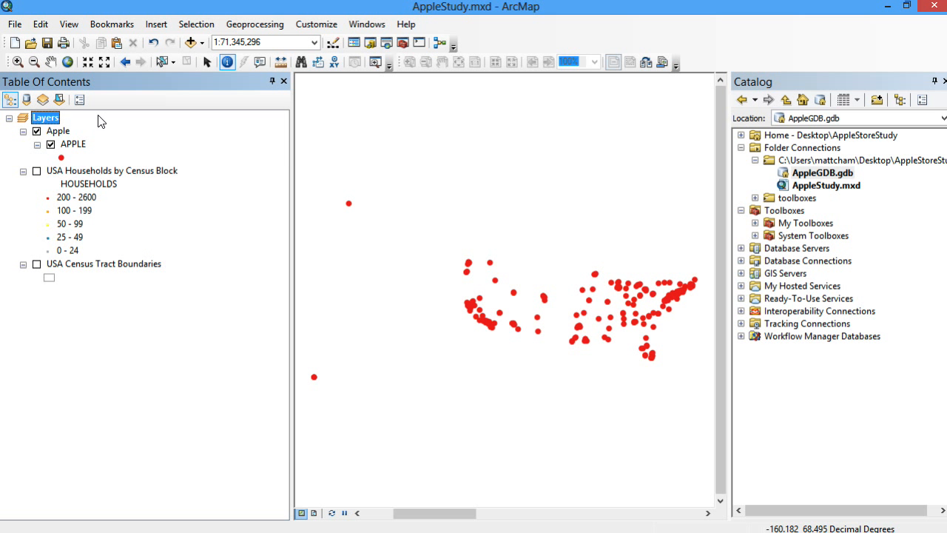
# List the layers by source to check where their data is stored, and return to the drawing order listing
pyautogui.click(27, 102)
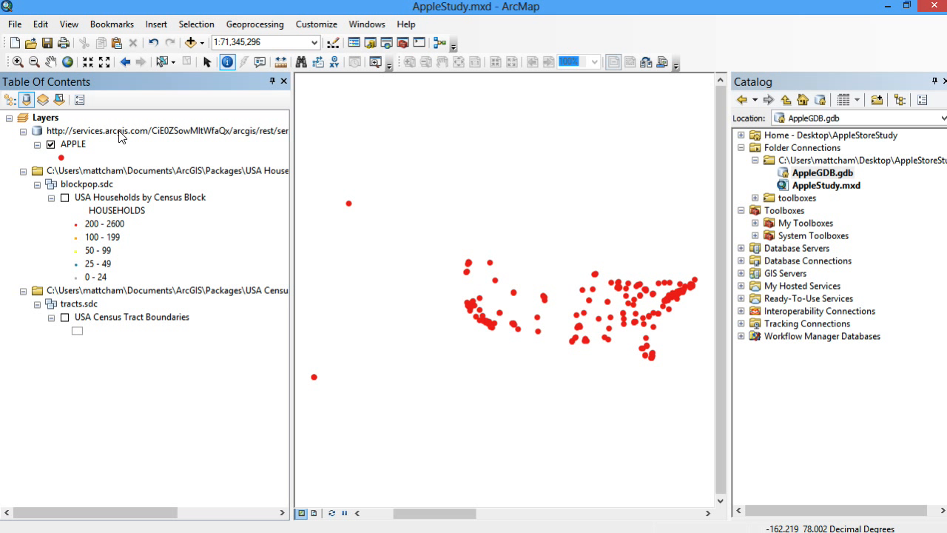
pyautogui.click(10, 100)
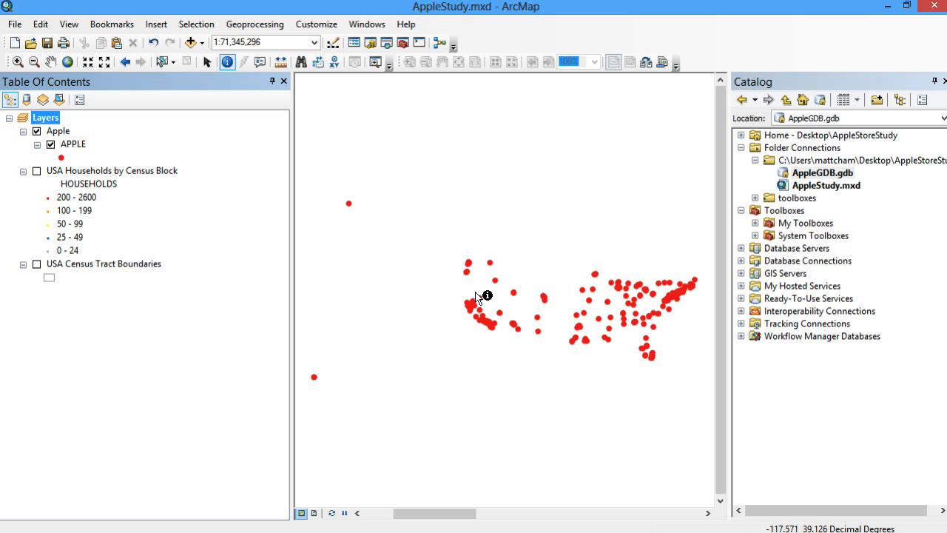
# Try to export all features of the APPLE layer to applestudy.gdb as AppleExport, using the layer's source coordinate system
pyautogui.rightClick(71, 145)
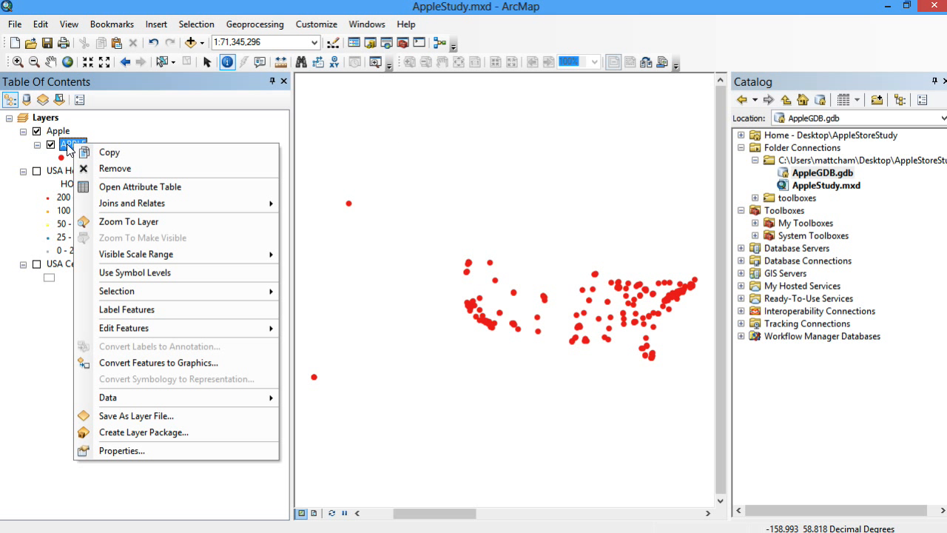
pyautogui.moveTo(183, 399)
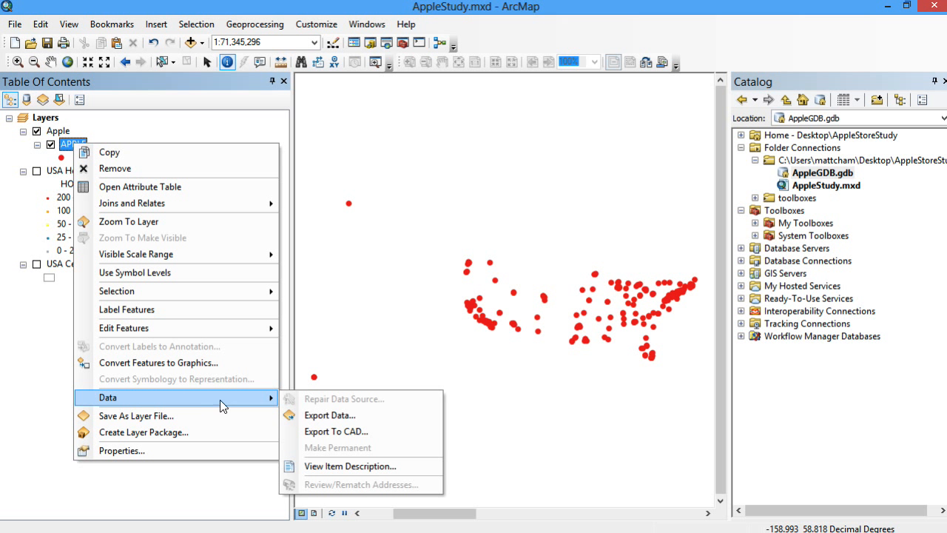
pyautogui.click(318, 415)
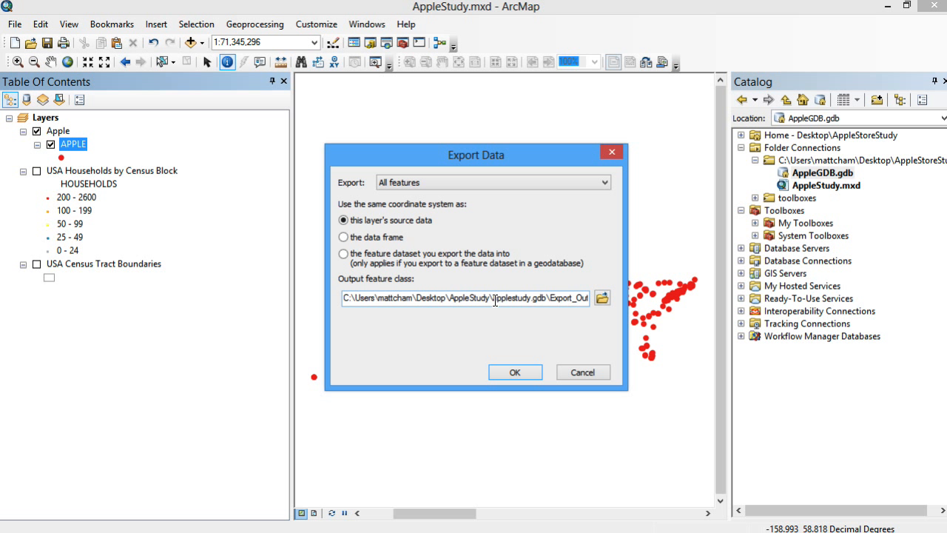
pyautogui.moveTo(493, 299); pyautogui.dragTo(547, 303)
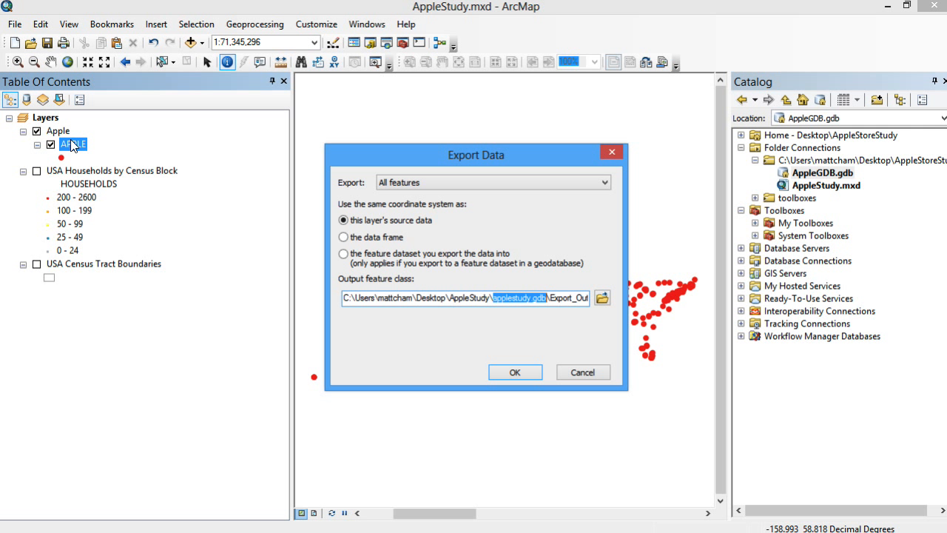
pyautogui.click(559, 301)
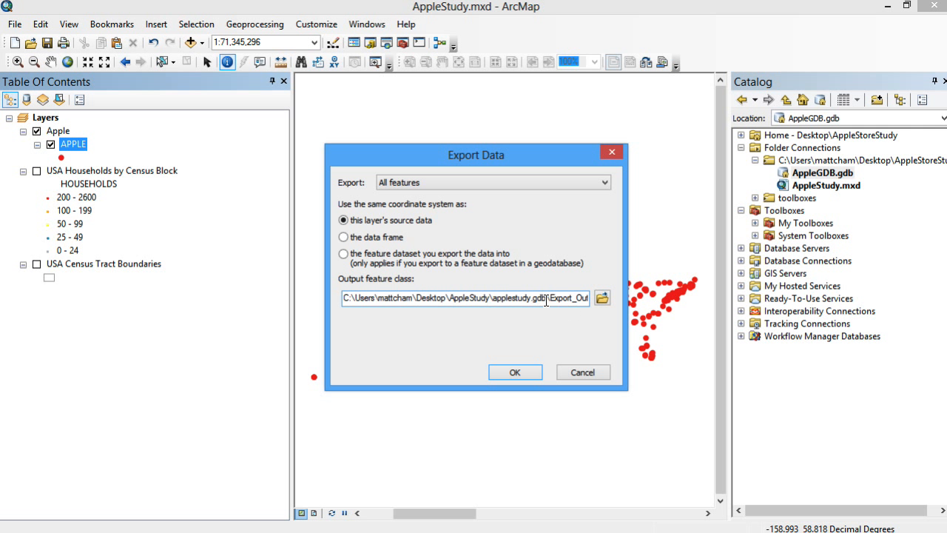
pyautogui.moveTo(548, 299); pyautogui.dragTo(617, 302)
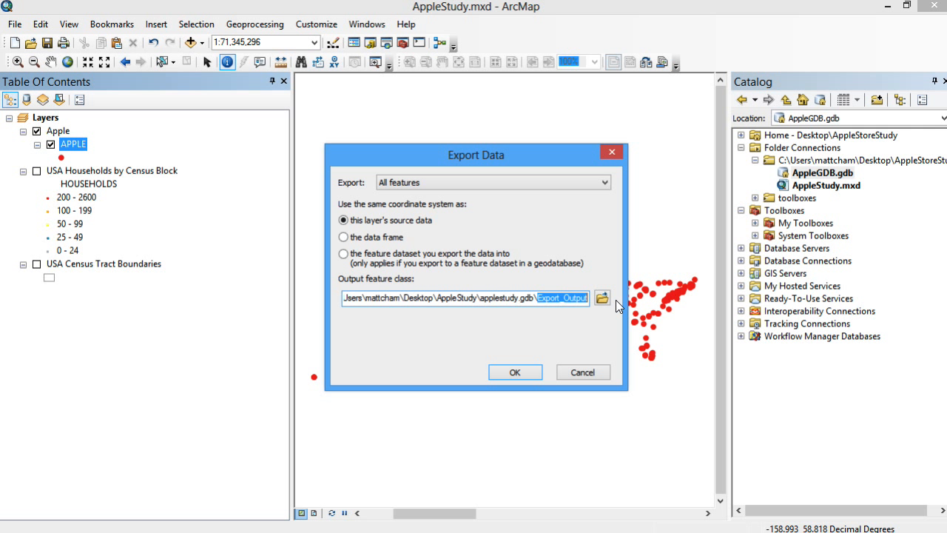
pyautogui.write('Apple')
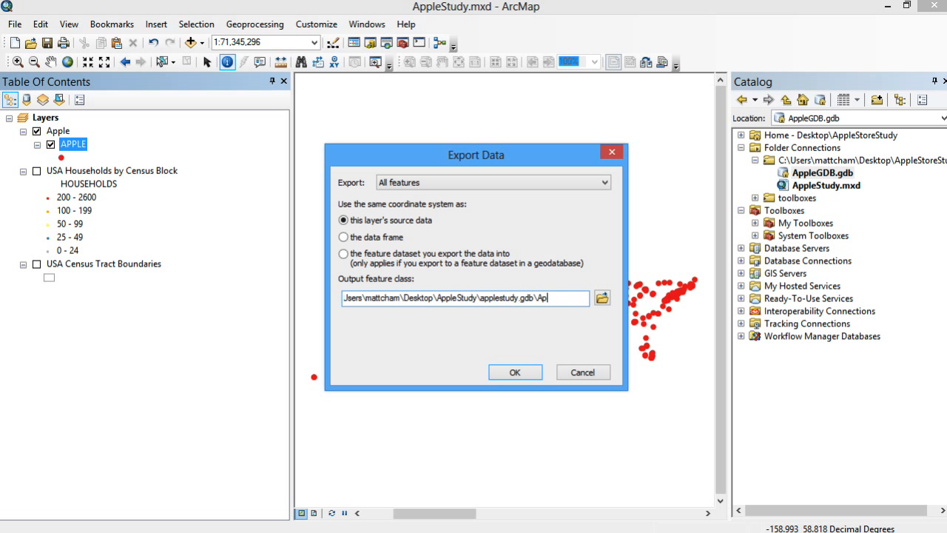
pyautogui.write('Export')
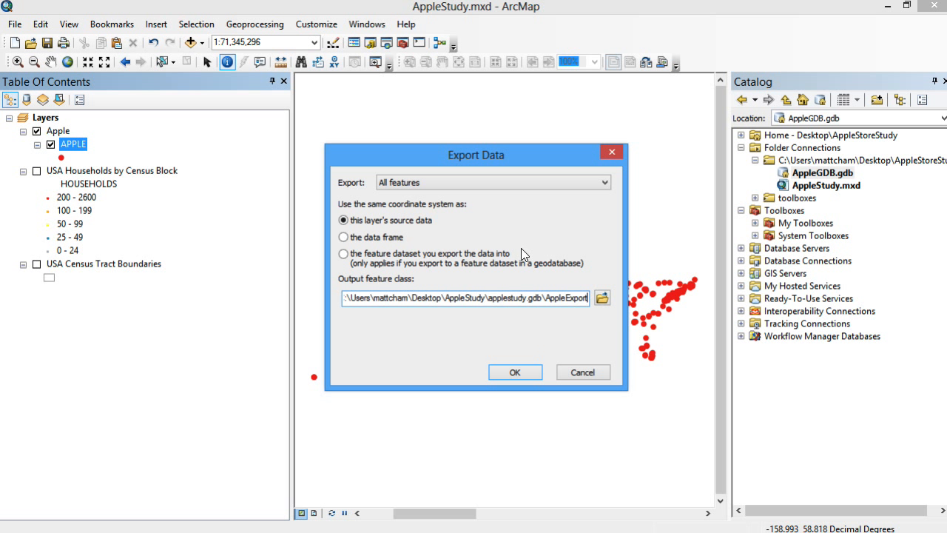
pyautogui.click(513, 371)
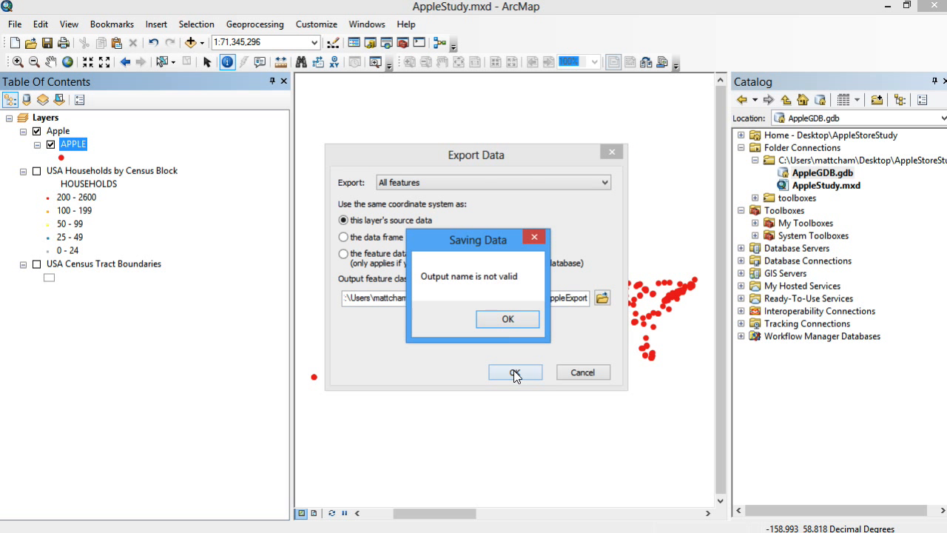
pyautogui.click(509, 320)
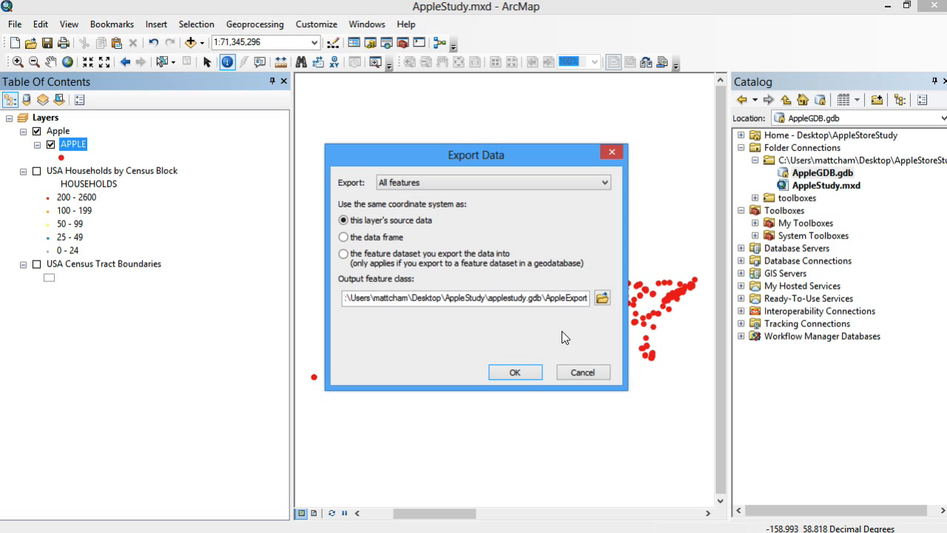
# Redirect the AppleExport output to AppleGDB.gdb in the AppleStoreStudy folder and export it, adding the result to the map as a layer
pyautogui.click(603, 296)
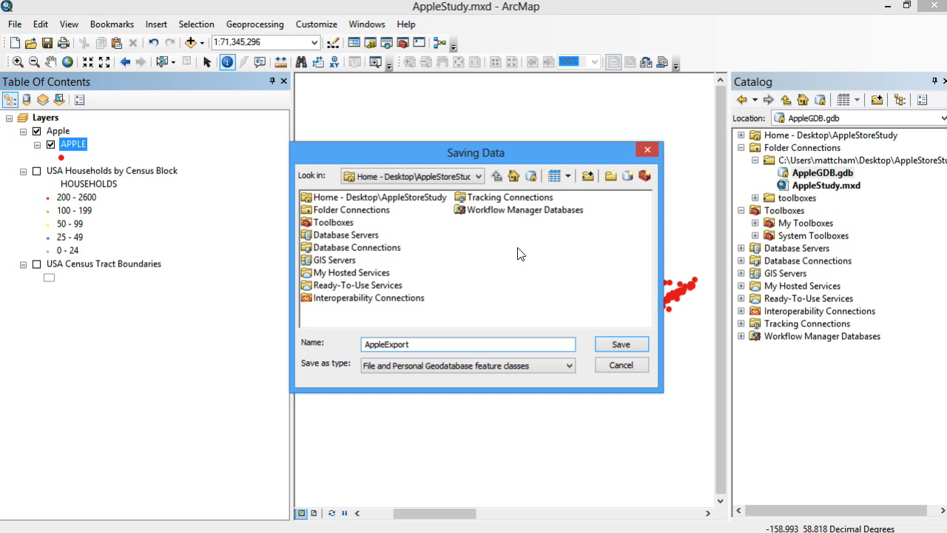
pyautogui.click(479, 176)
pyautogui.click(435, 213)
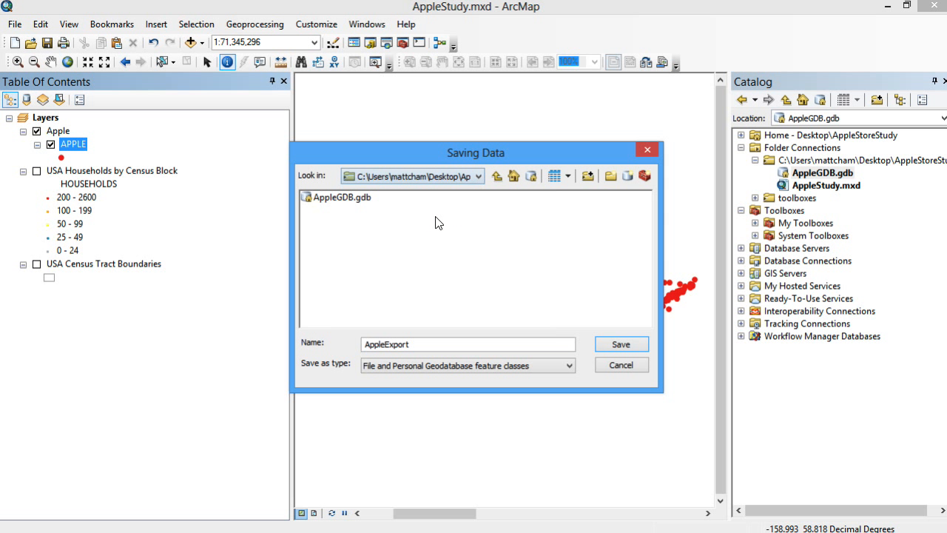
pyautogui.doubleClick(341, 197)
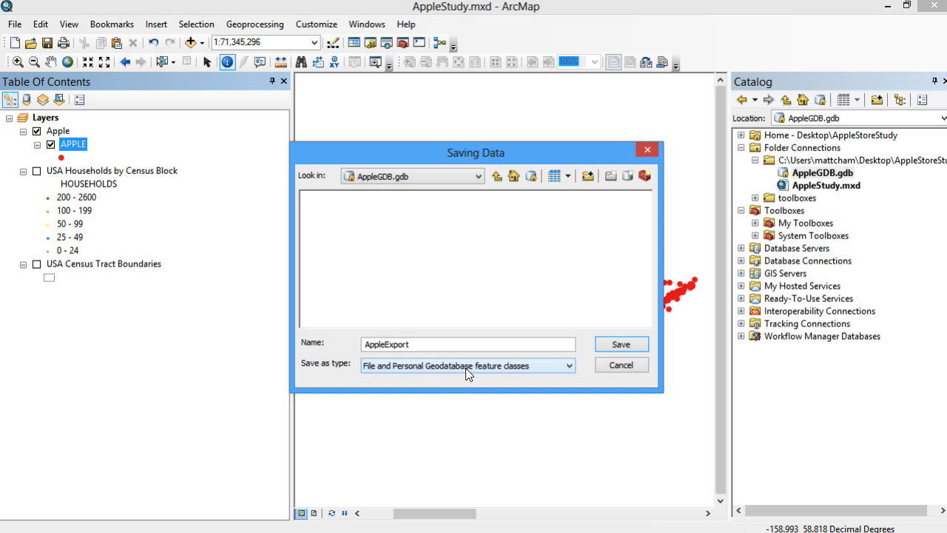
pyautogui.click(365, 344)
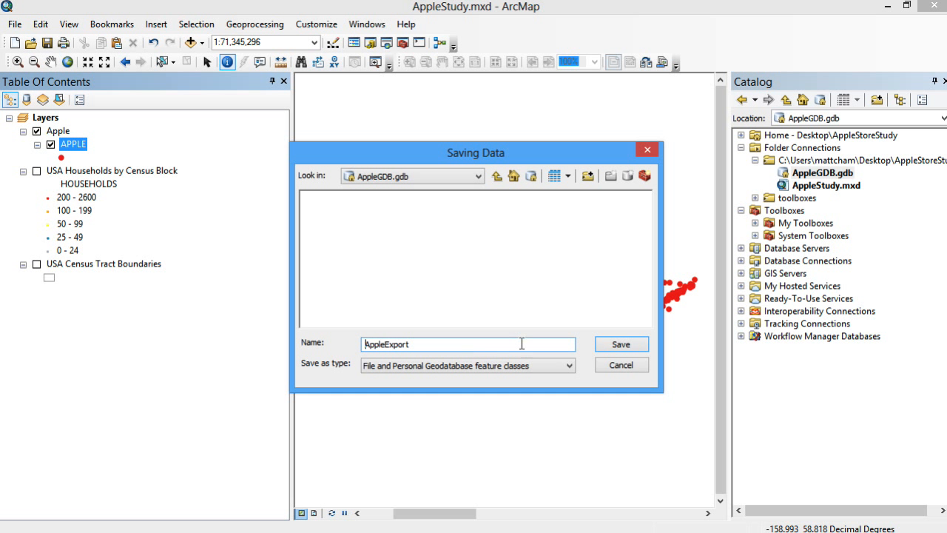
pyautogui.click(620, 343)
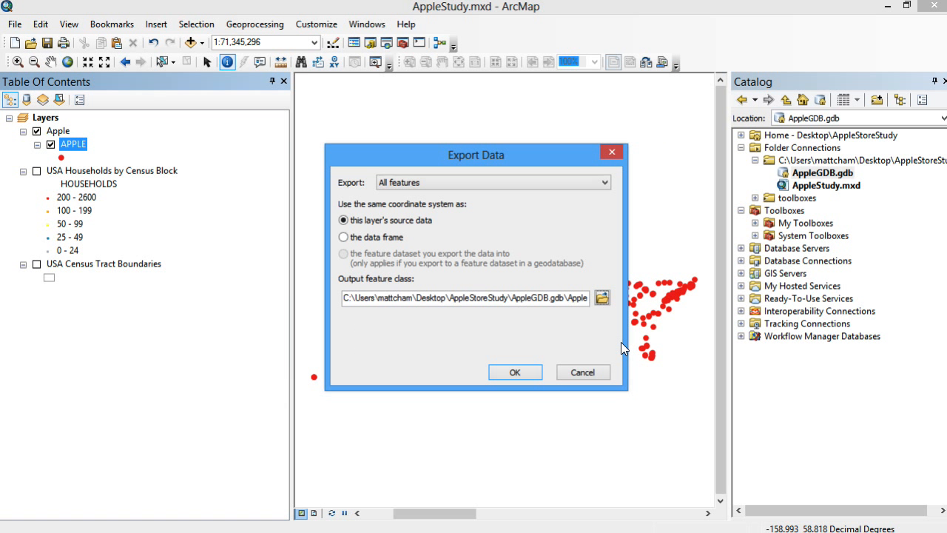
pyautogui.click(530, 371)
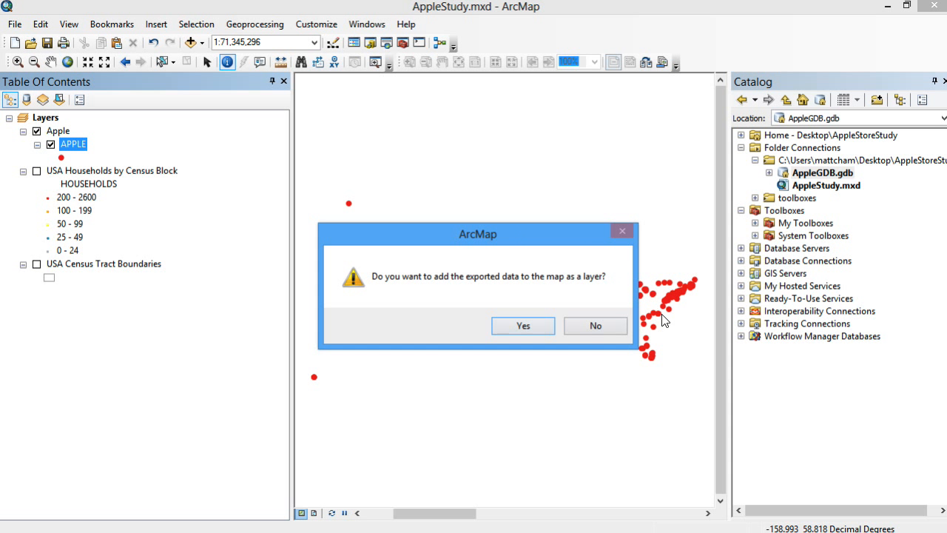
pyautogui.click(530, 324)
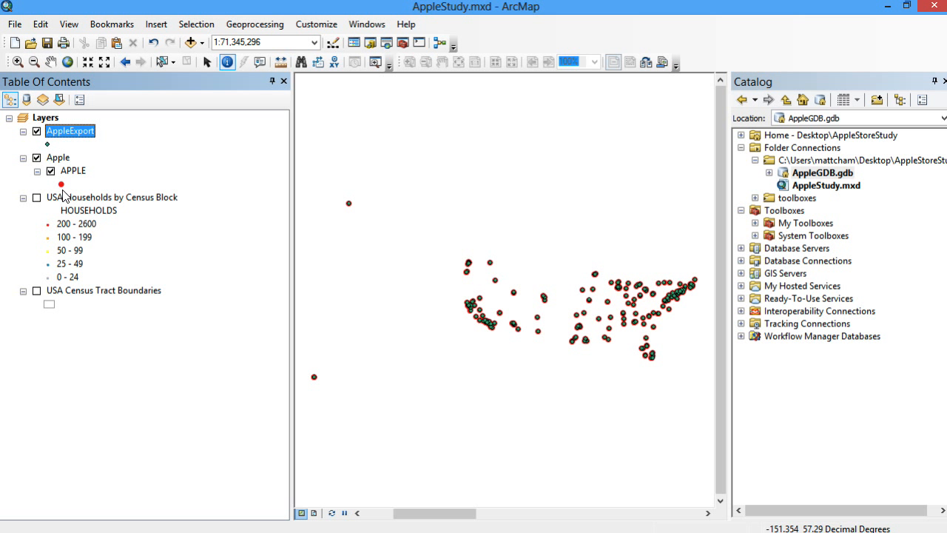
# Change the AppleExport layer's point symbol color to red
pyautogui.click(47, 146)
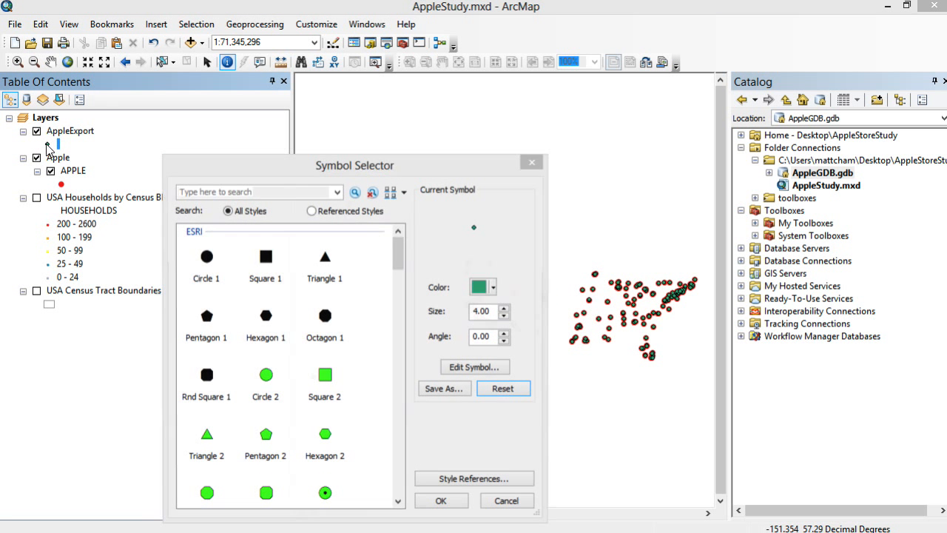
pyautogui.click(492, 287)
pyautogui.click(491, 353)
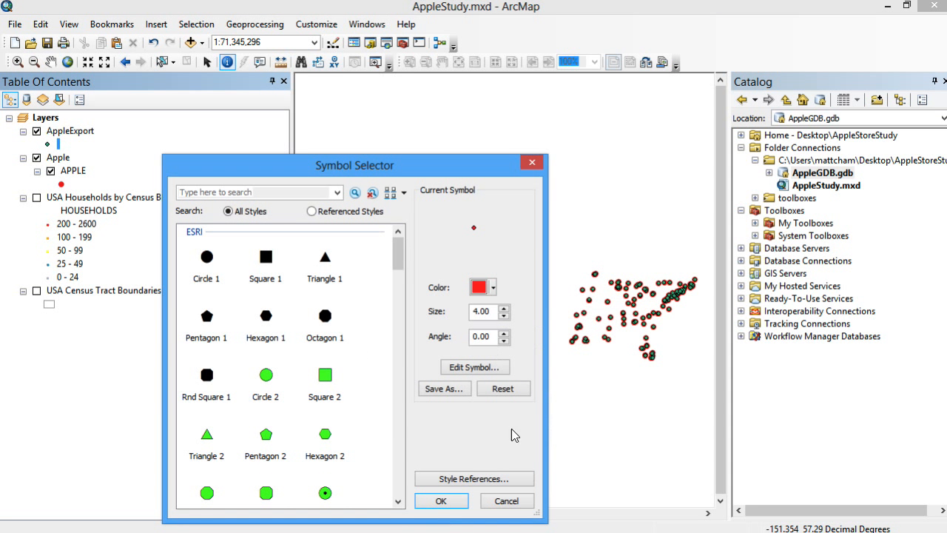
pyautogui.click(441, 501)
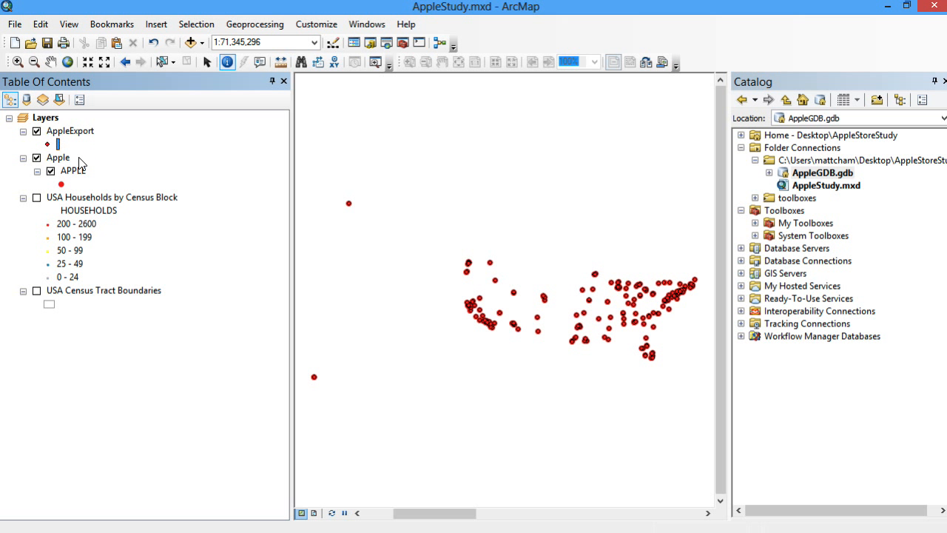
# Turn off the original Apple group layer and remove it from the map
pyautogui.click(36, 159)
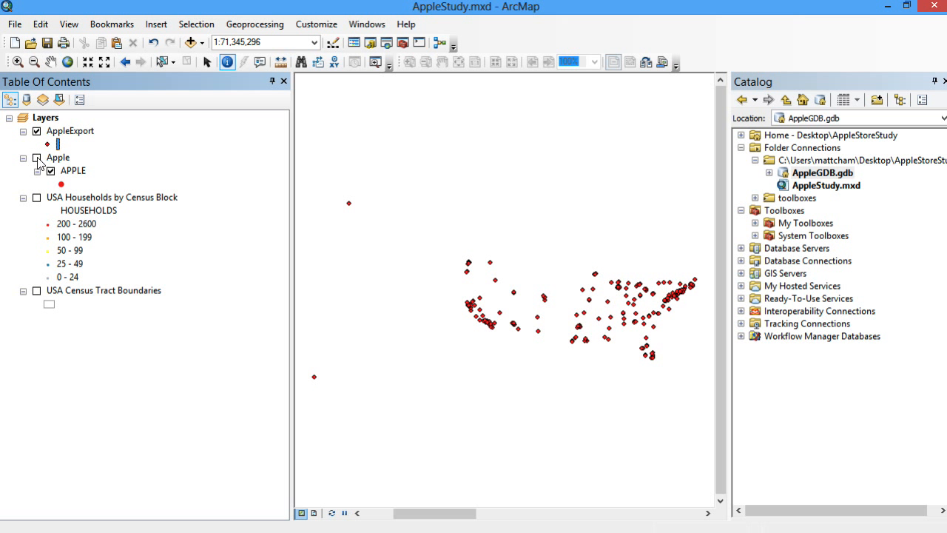
pyautogui.rightClick(64, 159)
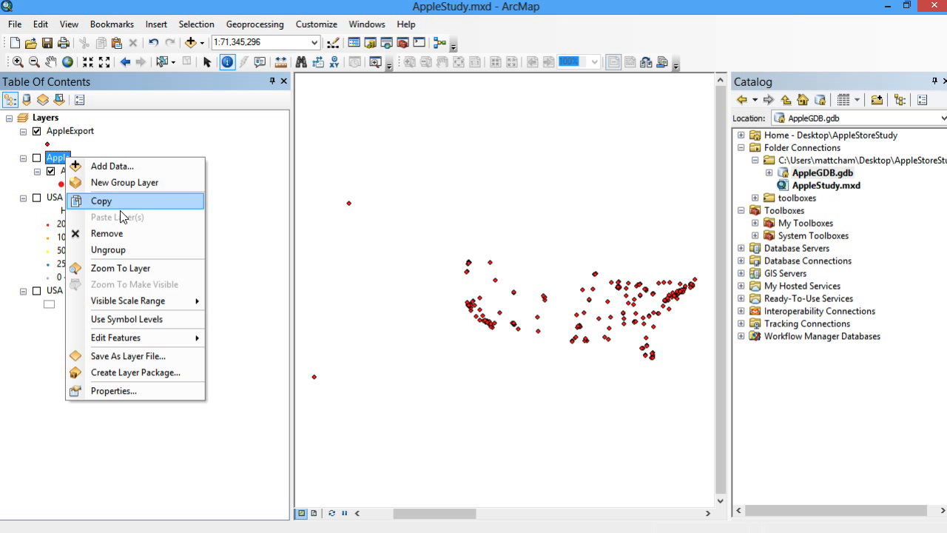
pyautogui.click(123, 232)
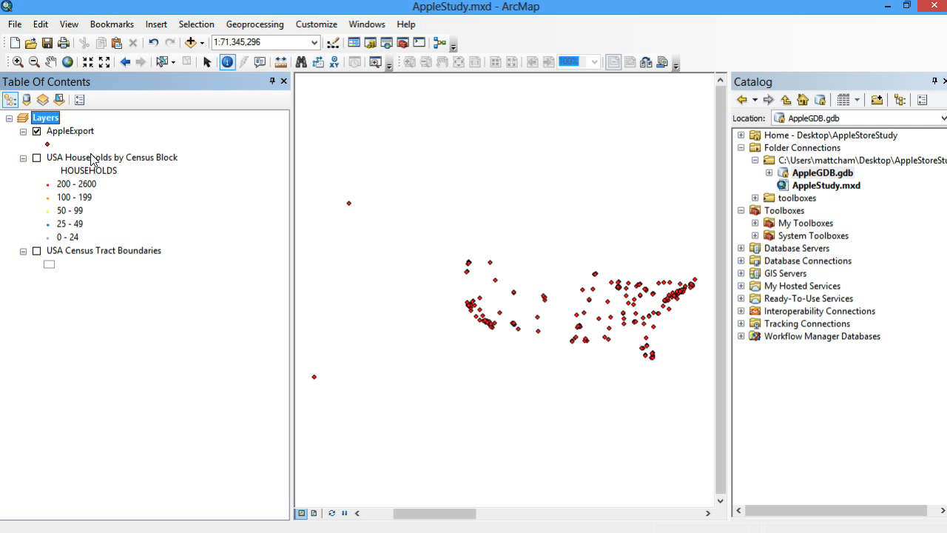
# Review the attribute table of the AppleExport layer and close it
pyautogui.click(74, 135)
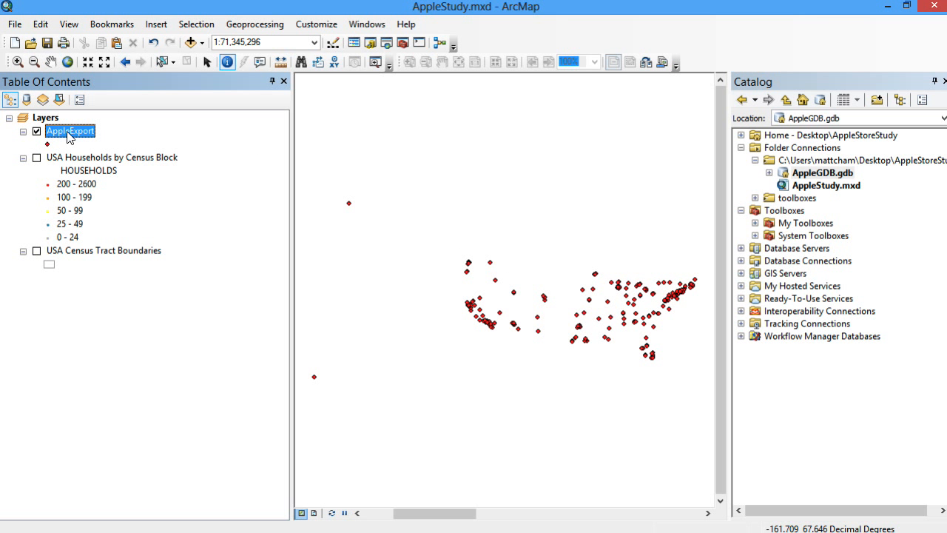
pyautogui.rightClick(56, 136)
pyautogui.click(116, 174)
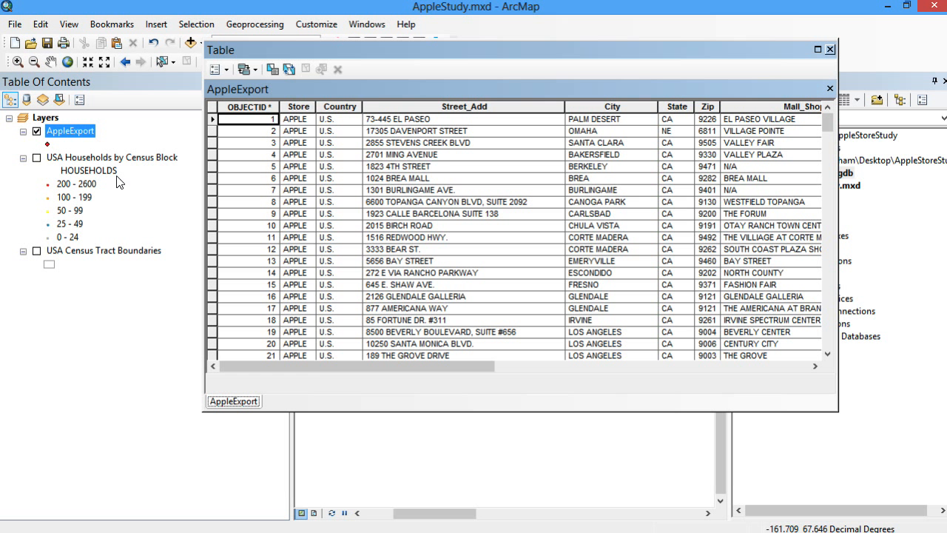
pyautogui.moveTo(439, 365); pyautogui.dragTo(420, 350)
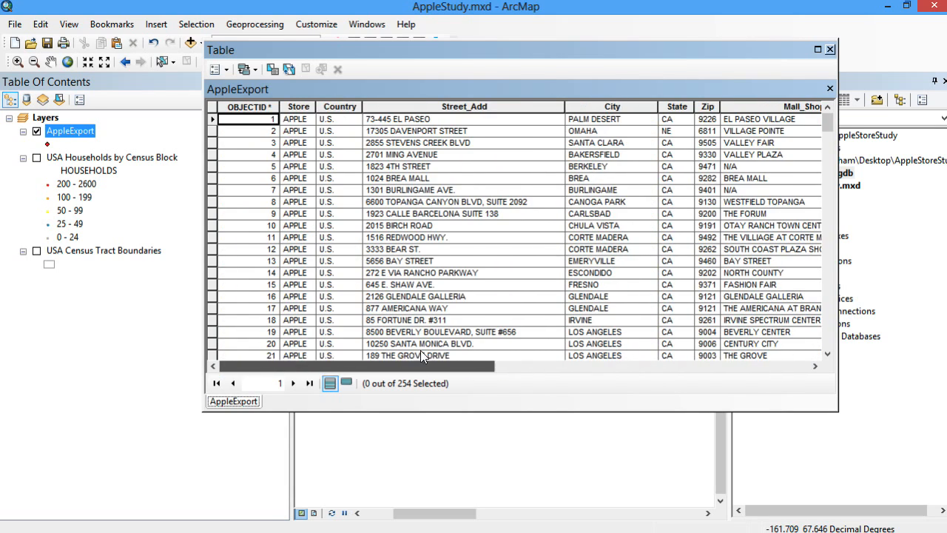
pyautogui.click(829, 49)
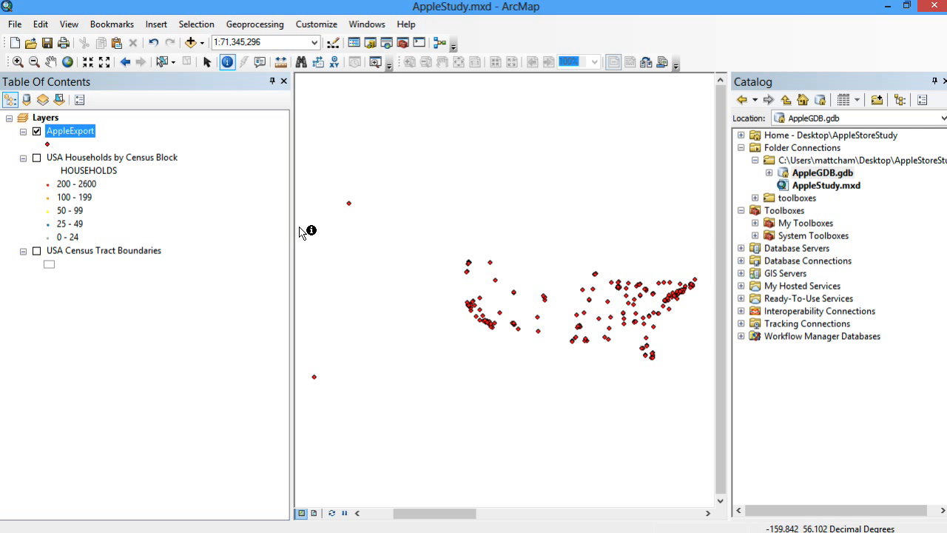
# Turn on the USA Census Tract Boundaries layer and zoom in to the small city tracts along the river near -96.8, 46.9
pyautogui.click(36, 251)
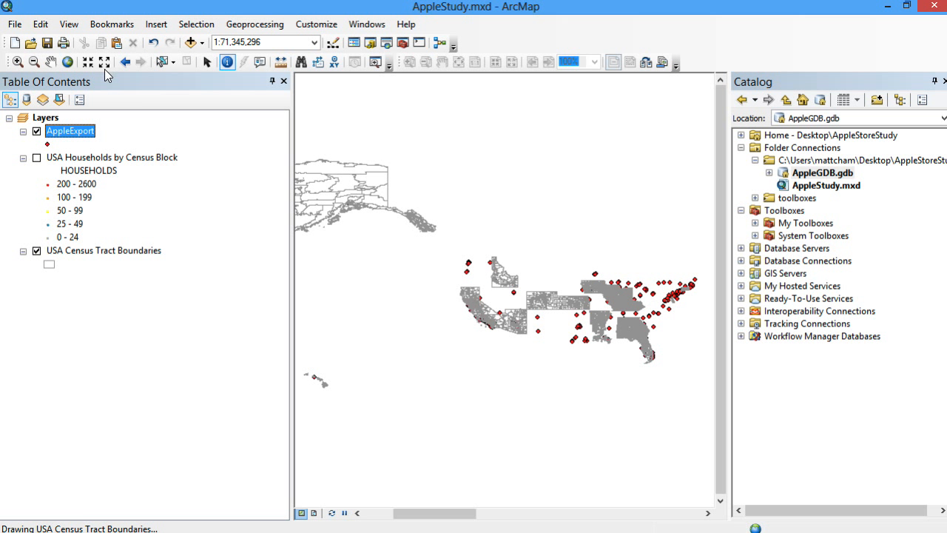
pyautogui.click(18, 62)
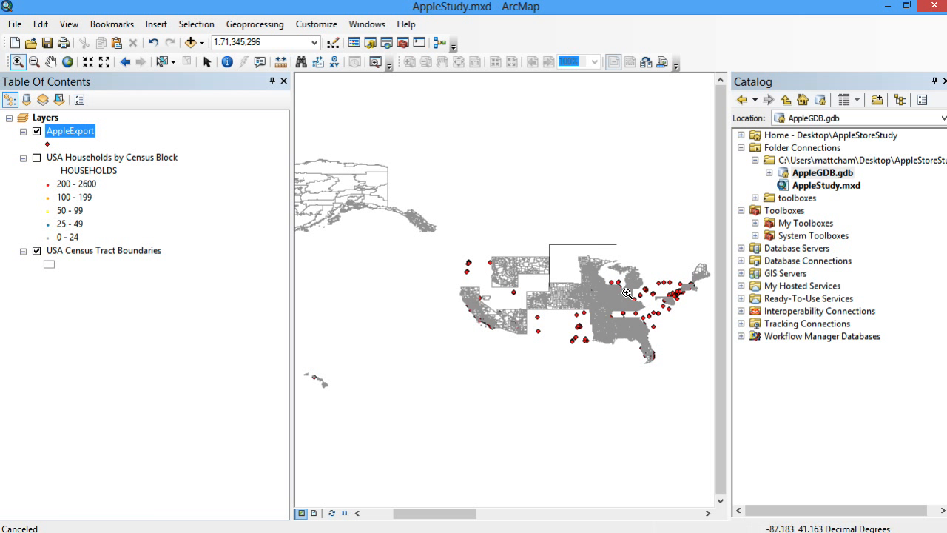
pyautogui.moveTo(627, 294); pyautogui.dragTo(630, 294)
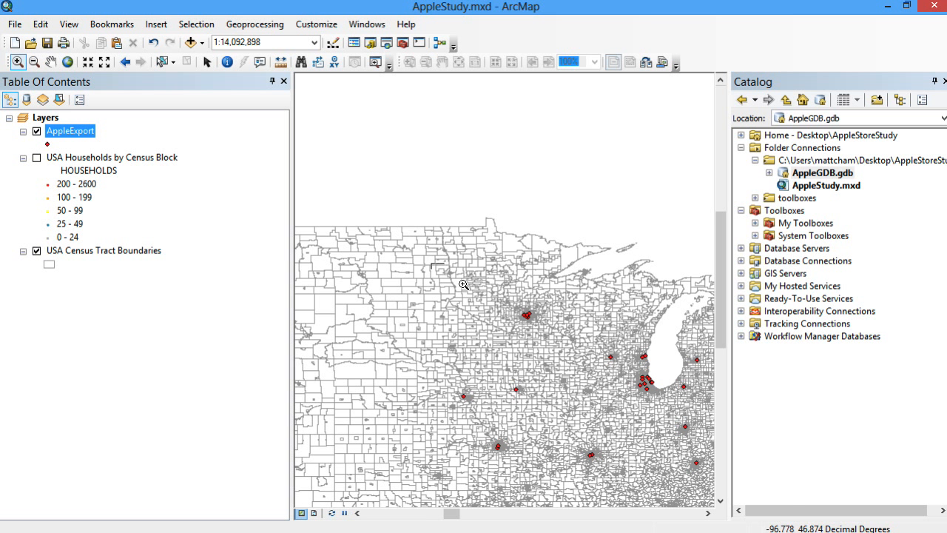
pyautogui.moveTo(463, 284); pyautogui.dragTo(473, 291)
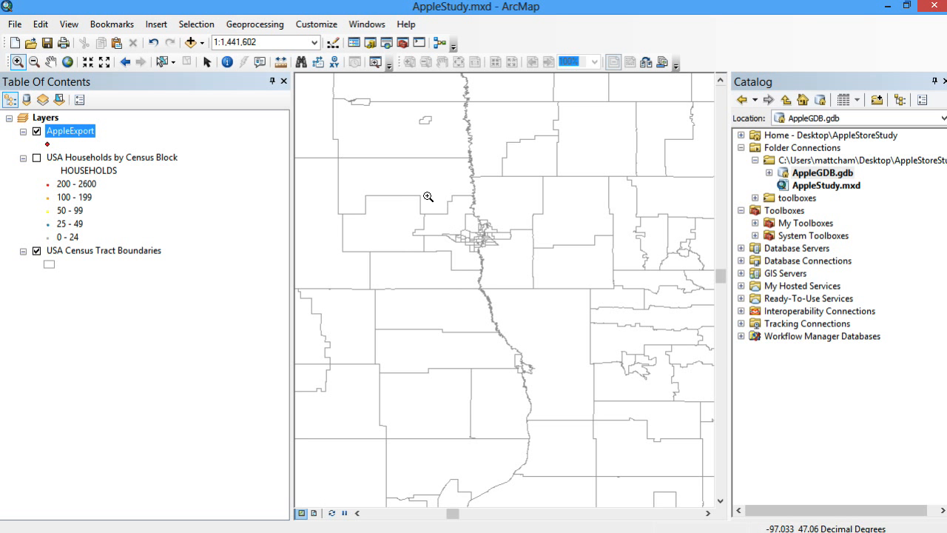
pyautogui.moveTo(427, 196); pyautogui.dragTo(528, 269)
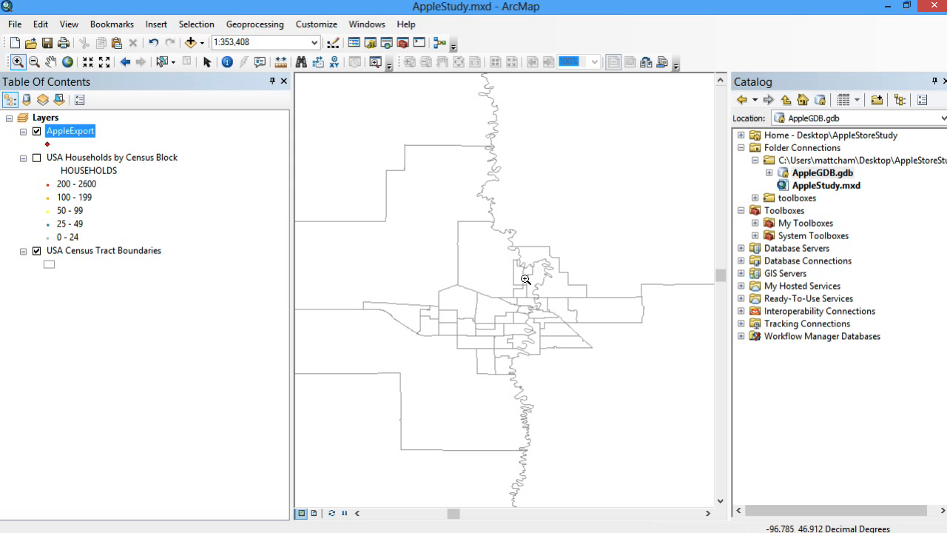
# Add the Imagery basemap to the map
pyautogui.click(203, 44)
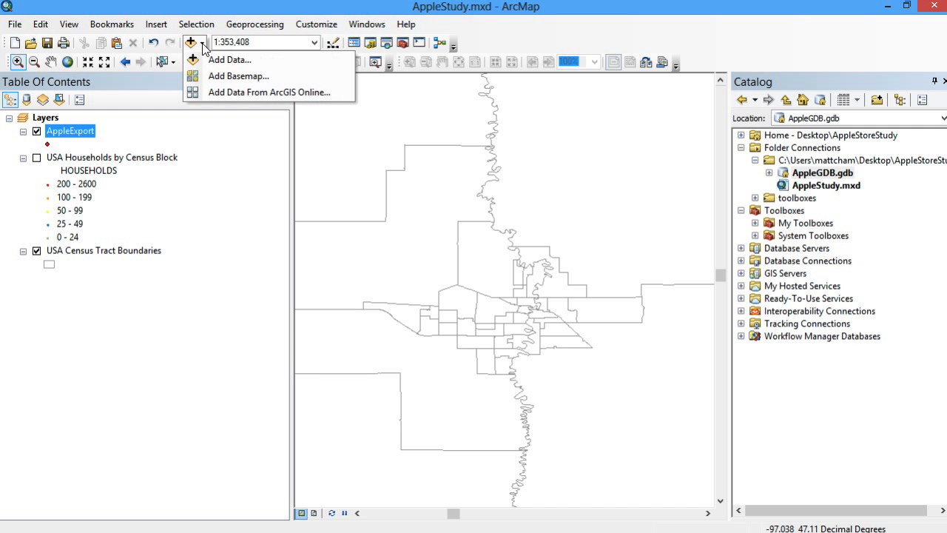
pyautogui.click(264, 75)
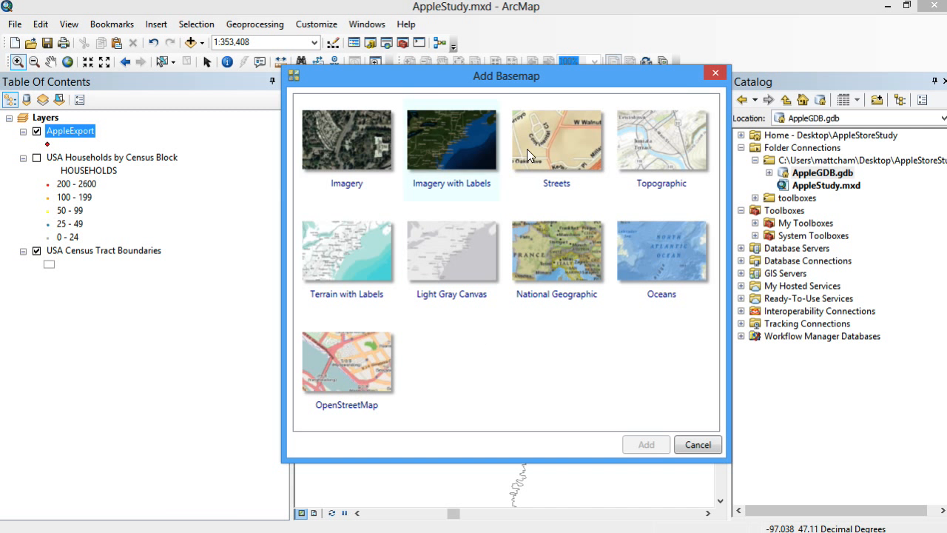
pyautogui.click(349, 143)
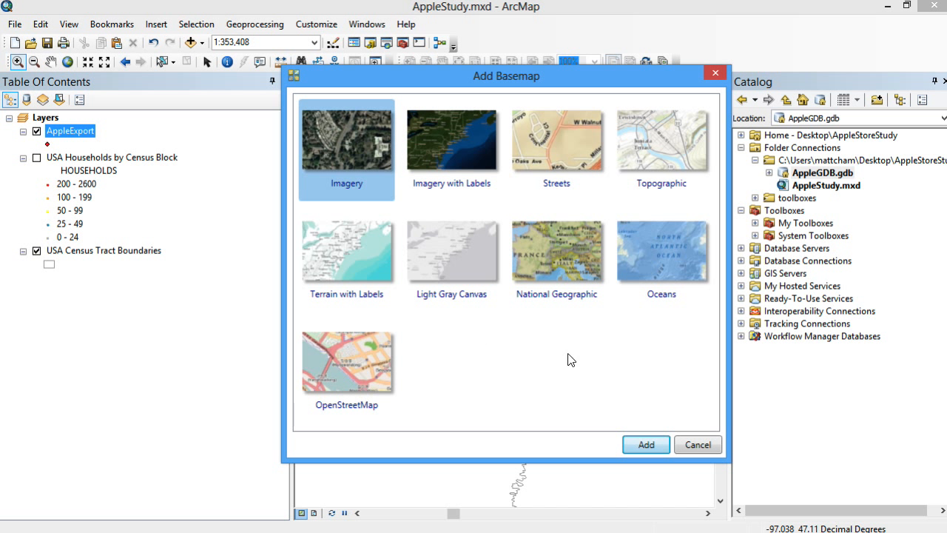
pyautogui.click(651, 446)
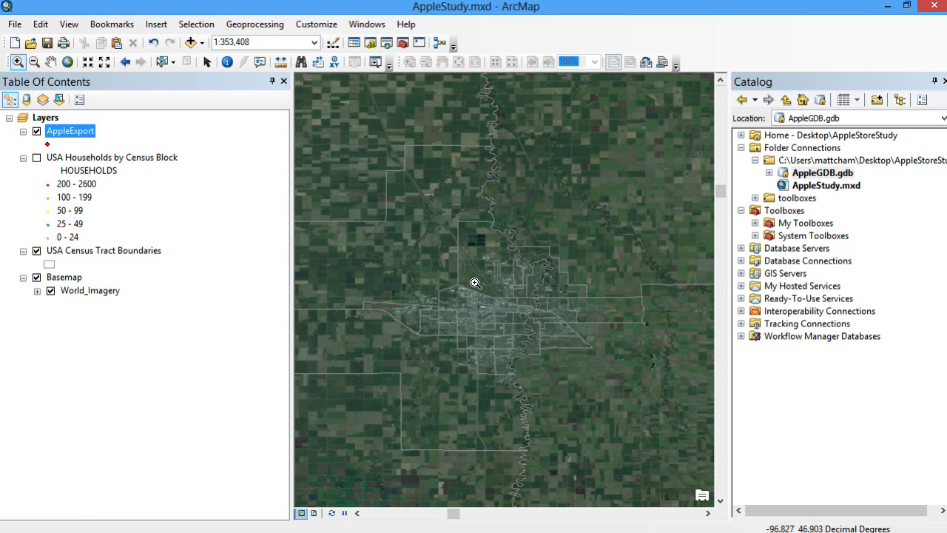
pyautogui.click(551, 333)
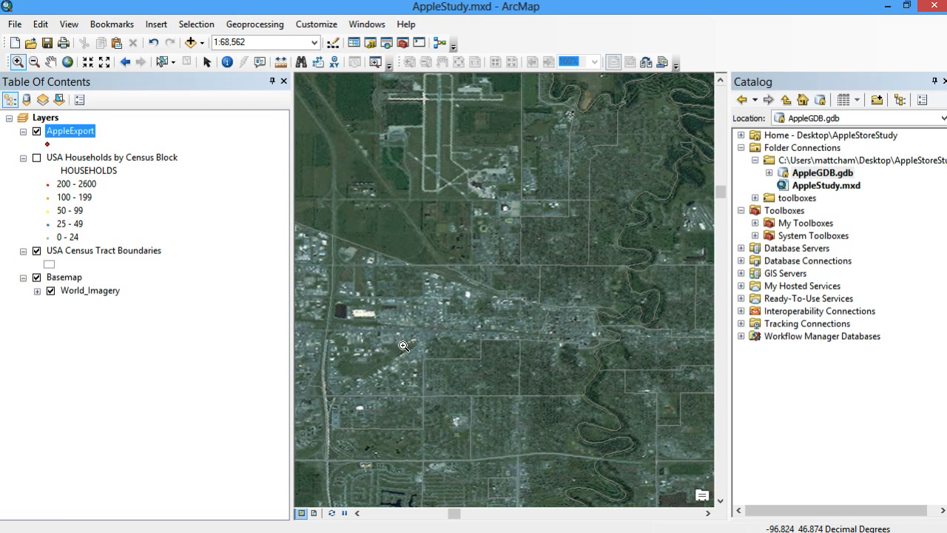
pyautogui.moveTo(724, 193); pyautogui.dragTo(723, 204)
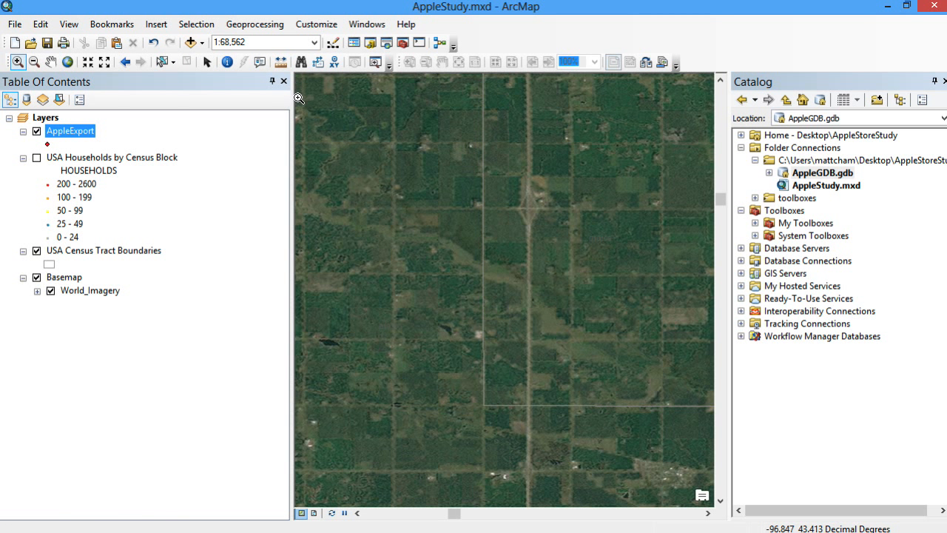
pyautogui.click(69, 23)
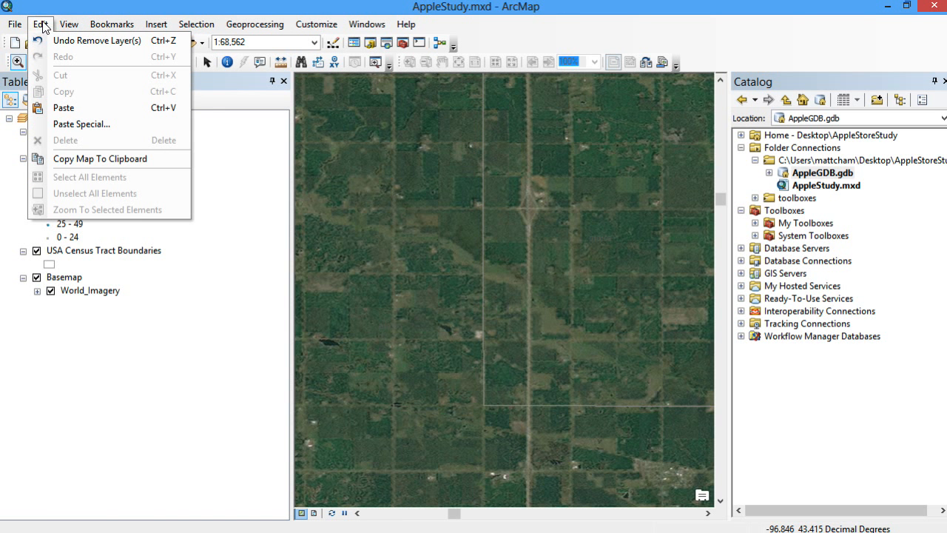
pyautogui.click(47, 36)
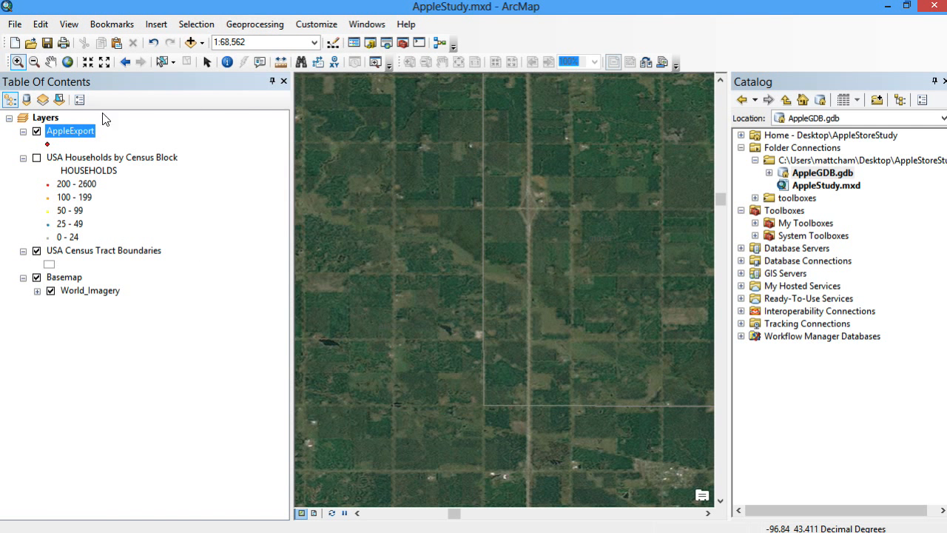
# Turn off the basemap and zoom to the full extent of the USA Households by Census Block layer
pyautogui.click(37, 278)
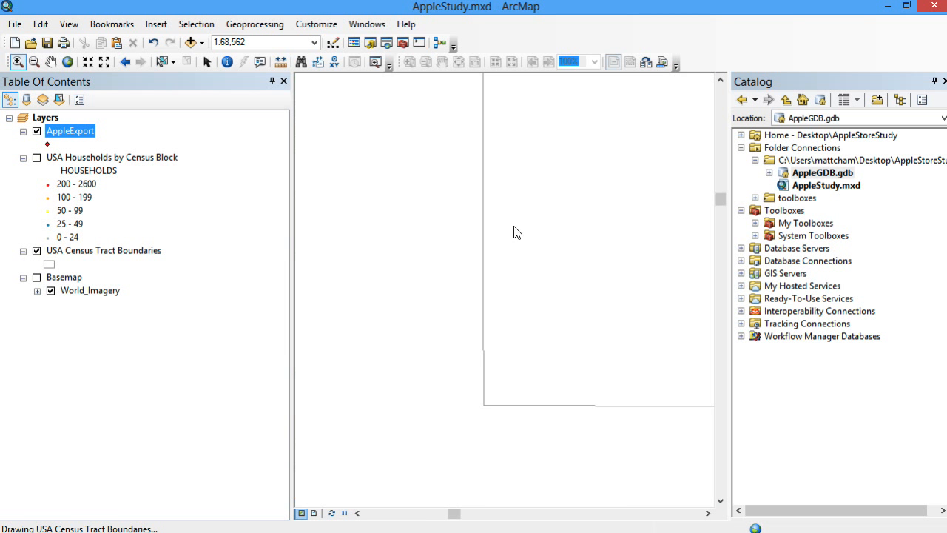
pyautogui.rightClick(104, 158)
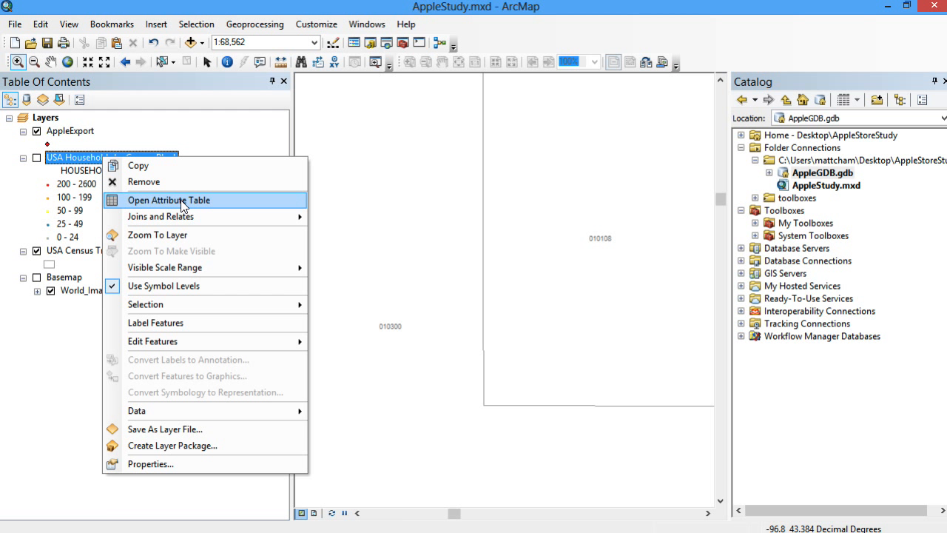
pyautogui.click(185, 232)
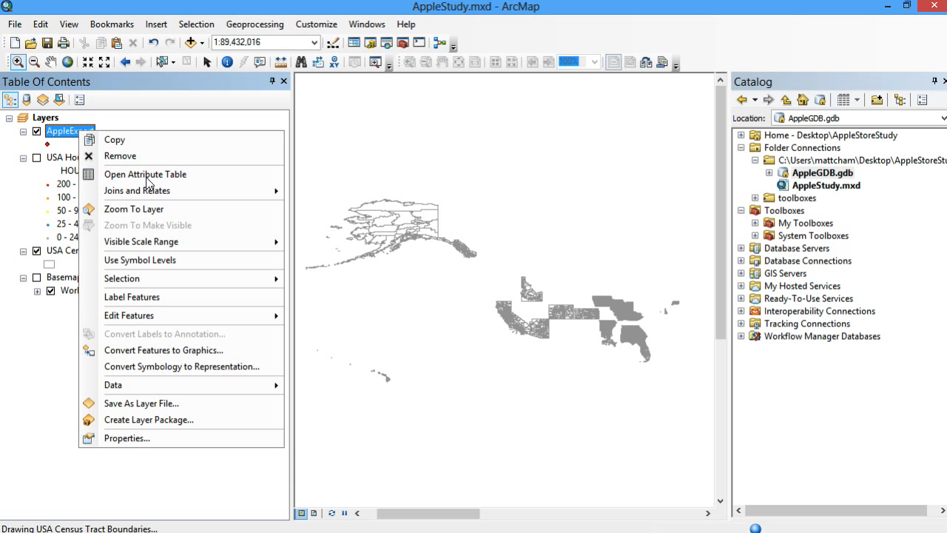
pyautogui.click(158, 117)
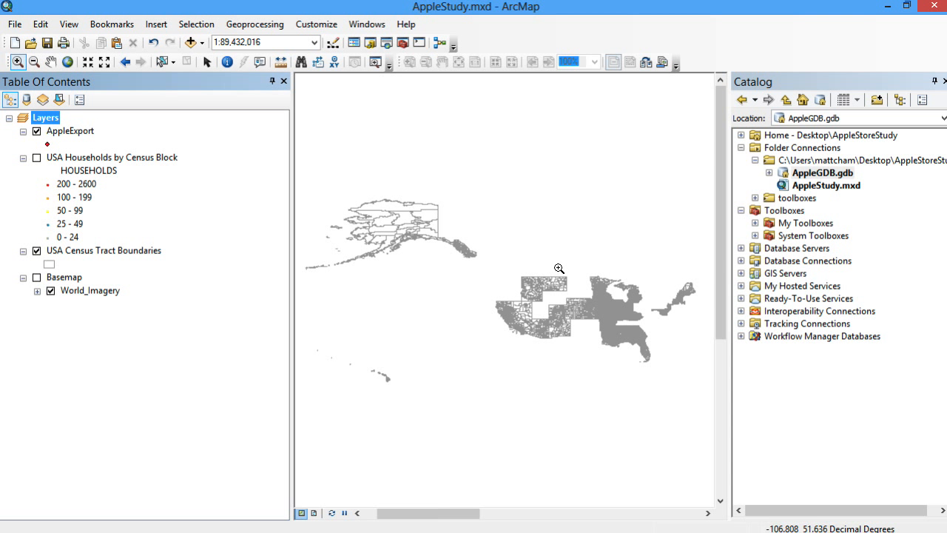
# Zoom back in to the river city, turn the basemap on and close in on the downtown blocks at about 1:4,400
pyautogui.click(615, 303)
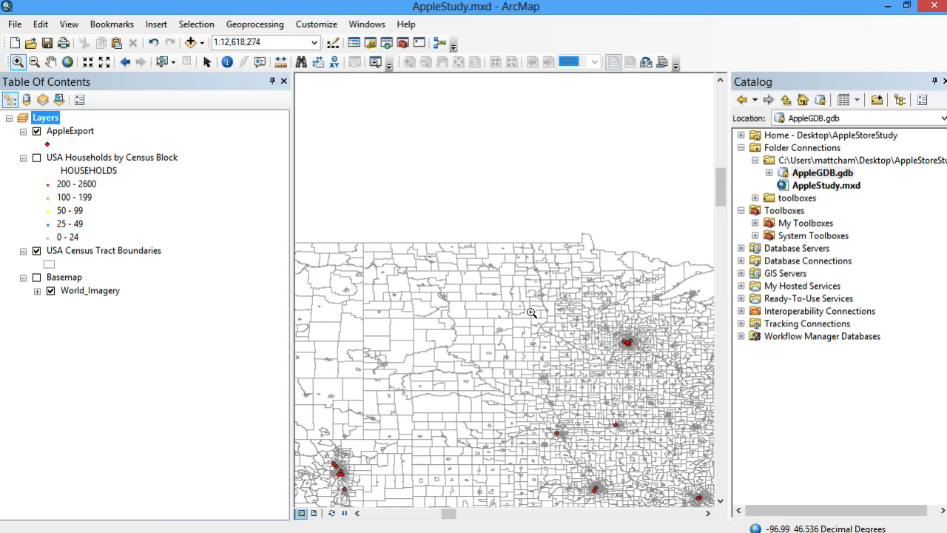
pyautogui.moveTo(528, 279); pyautogui.dragTo(553, 307)
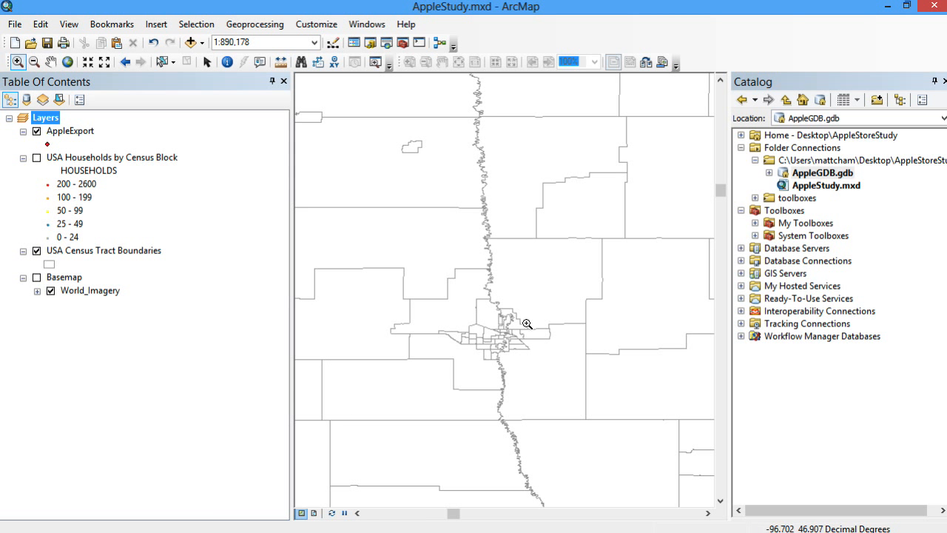
pyautogui.moveTo(466, 281); pyautogui.dragTo(573, 391)
pyautogui.moveTo(425, 234); pyautogui.dragTo(503, 281)
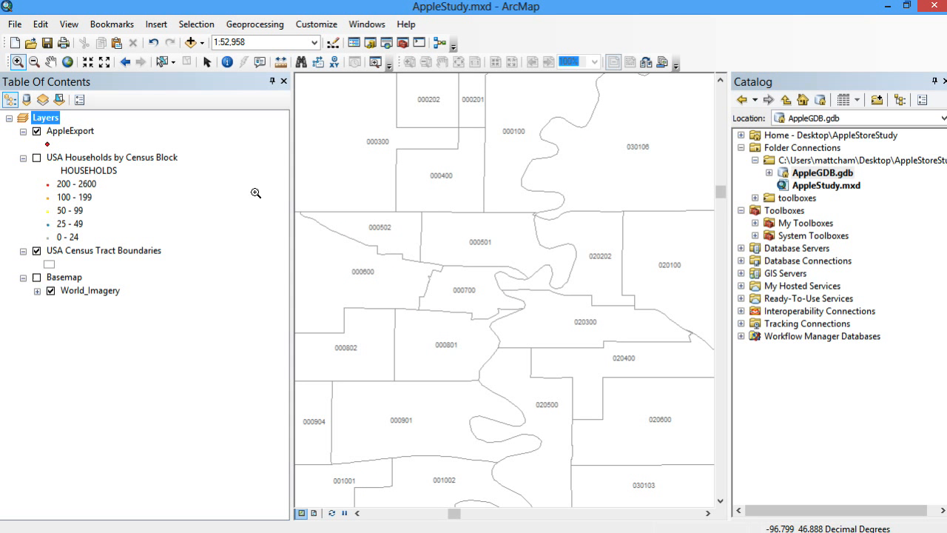
pyautogui.click(36, 278)
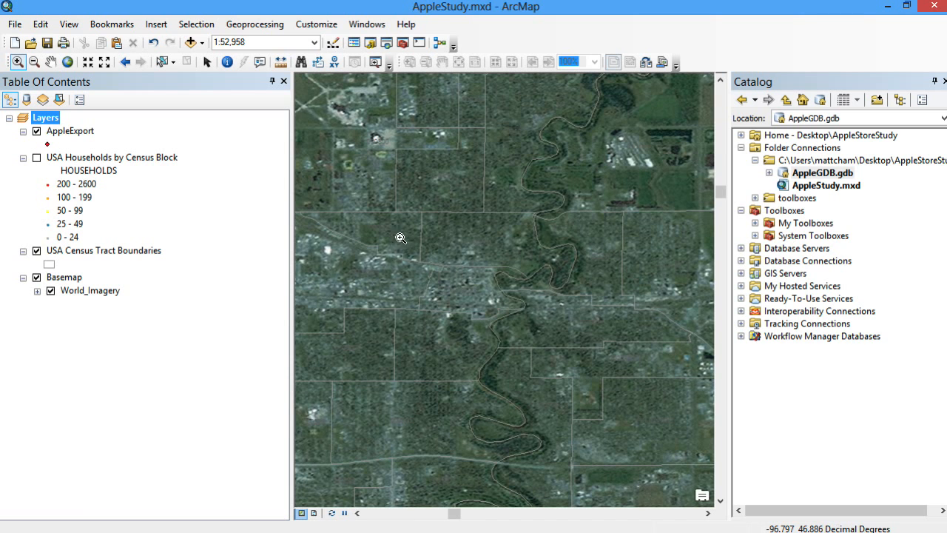
pyautogui.click(477, 302)
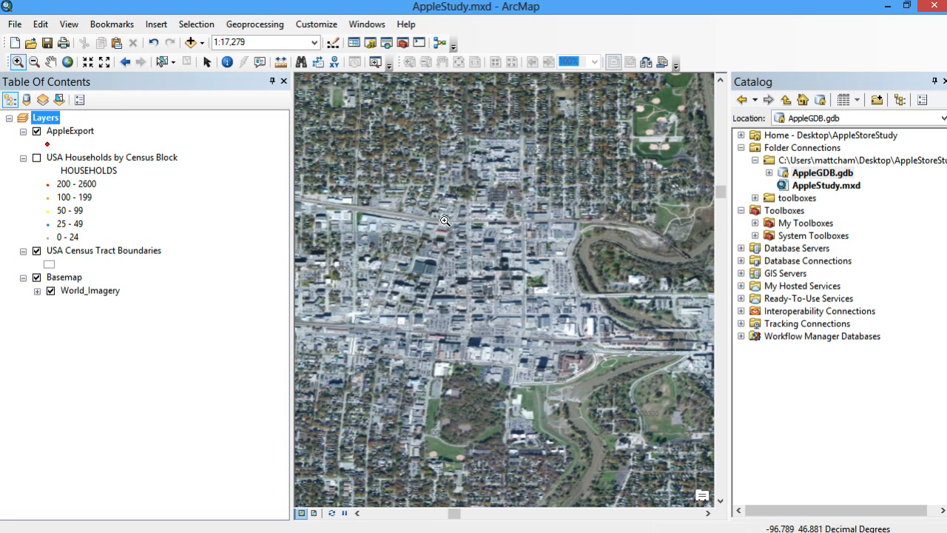
pyautogui.click(534, 321)
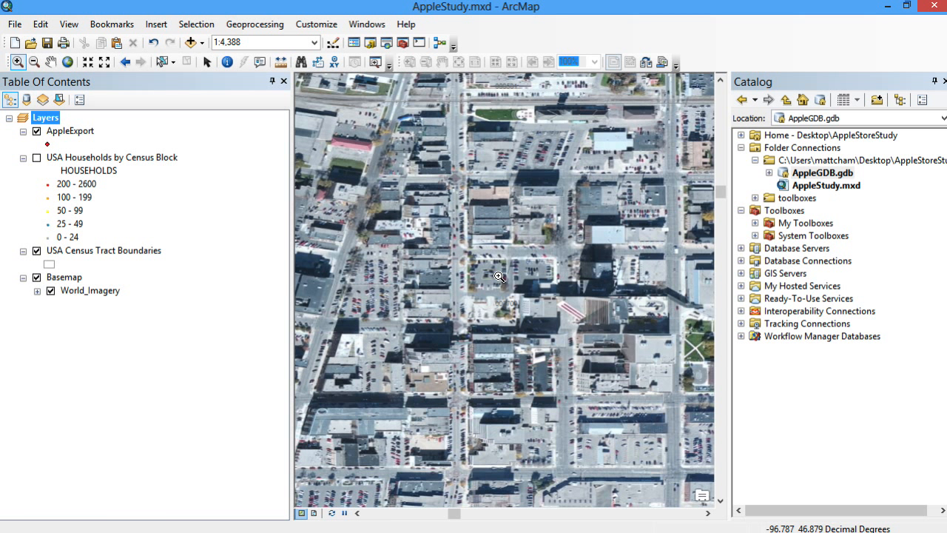
pyautogui.rightClick(819, 174)
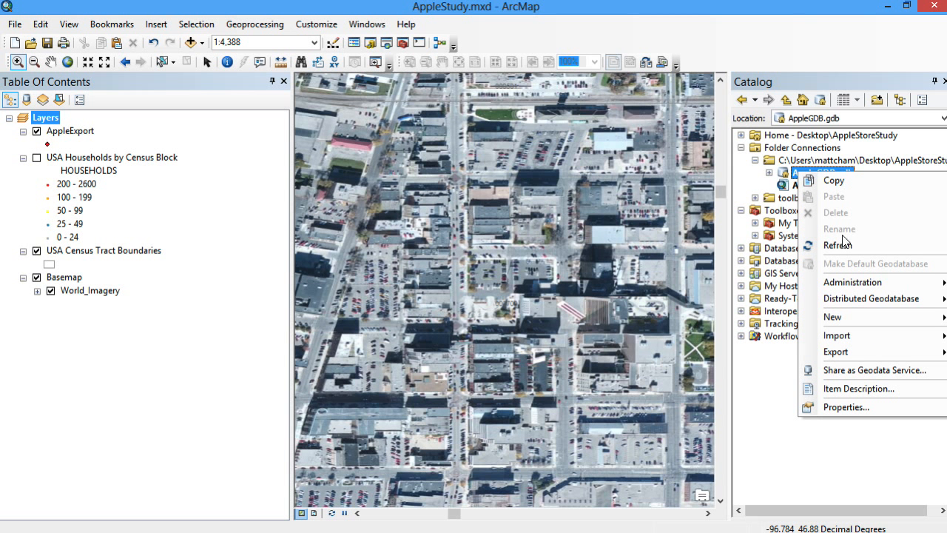
pyautogui.moveTo(850, 315)
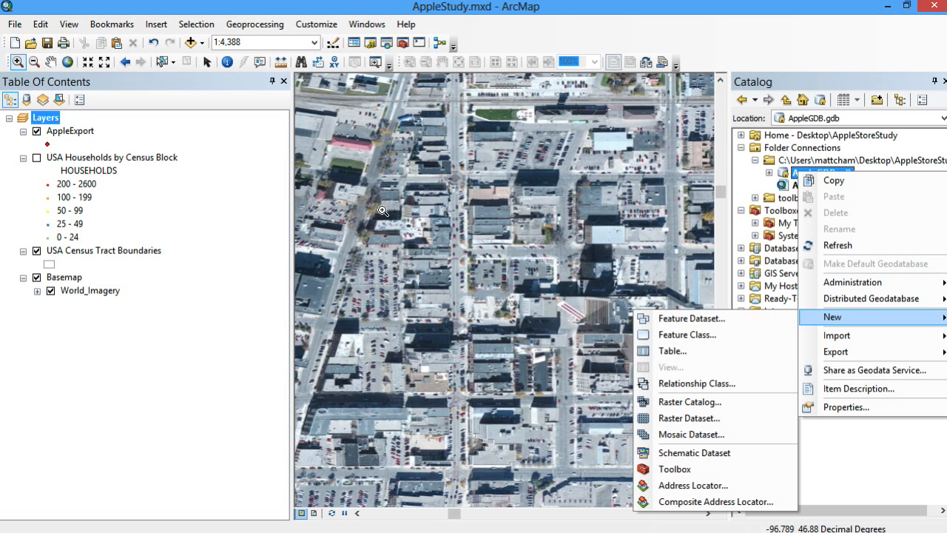
pyautogui.click(483, 258)
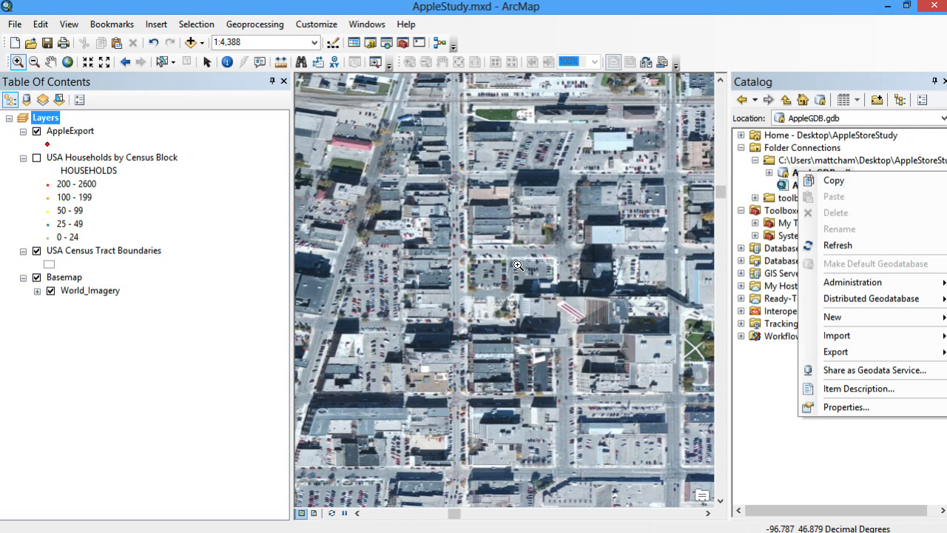
# Start an edit session on the AppleExport layer and move the Editor toolbar slightly lower over the map
pyautogui.rightClick(76, 133)
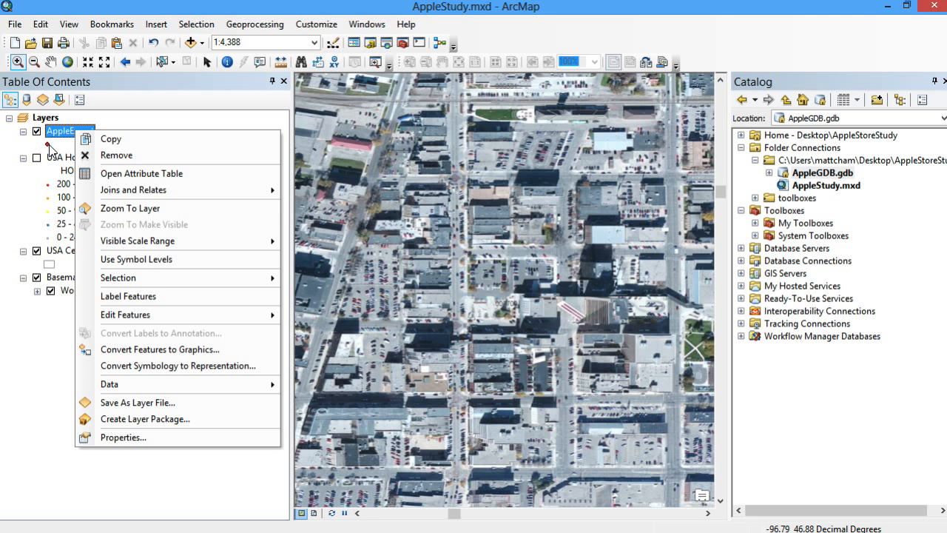
pyautogui.moveTo(253, 318)
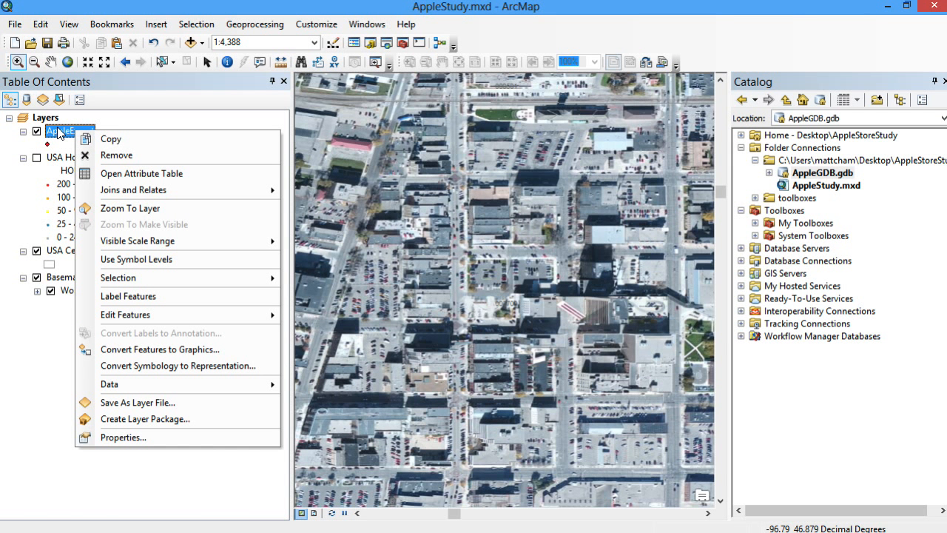
pyautogui.moveTo(191, 317)
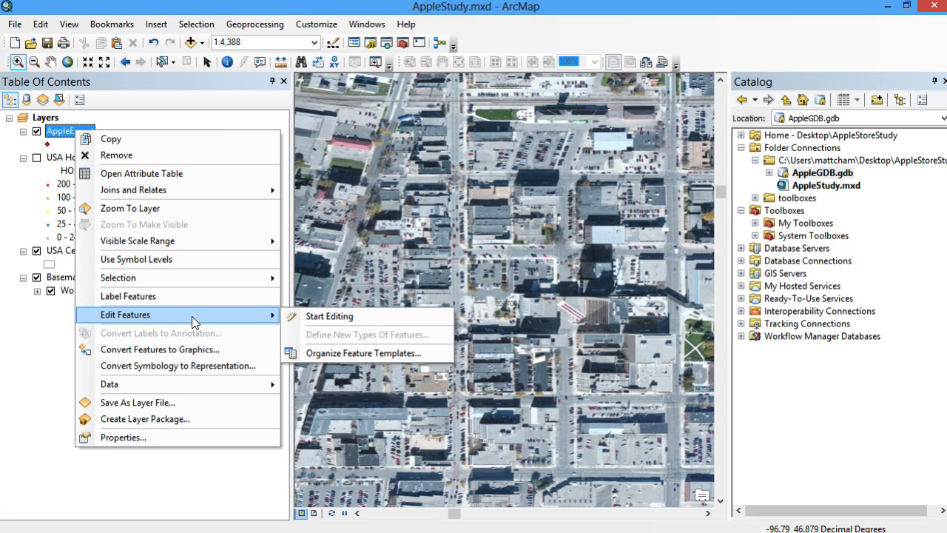
pyautogui.click(327, 317)
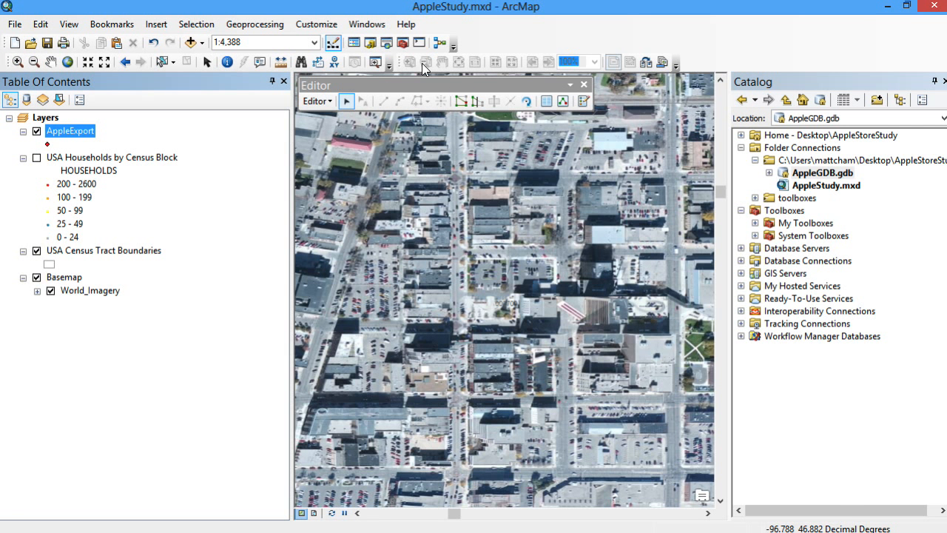
pyautogui.moveTo(420, 85); pyautogui.dragTo(325, 124)
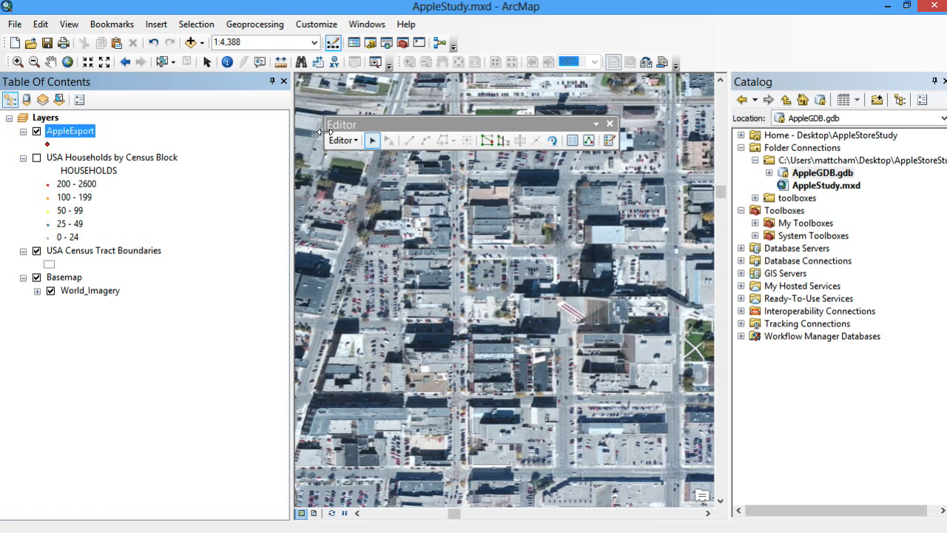
# Create a new AppleExport point feature in the downtown parking lot with the Point construction tool
pyautogui.click(609, 140)
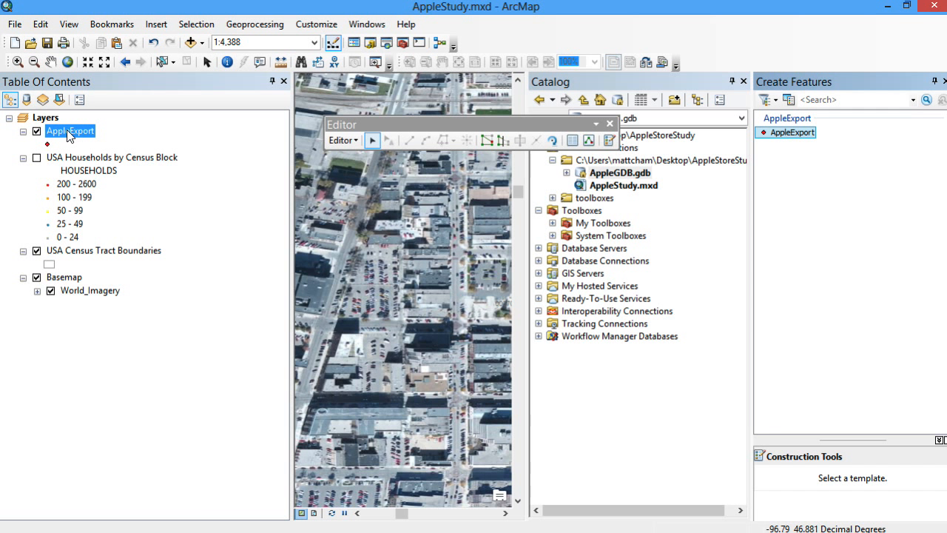
pyautogui.click(795, 133)
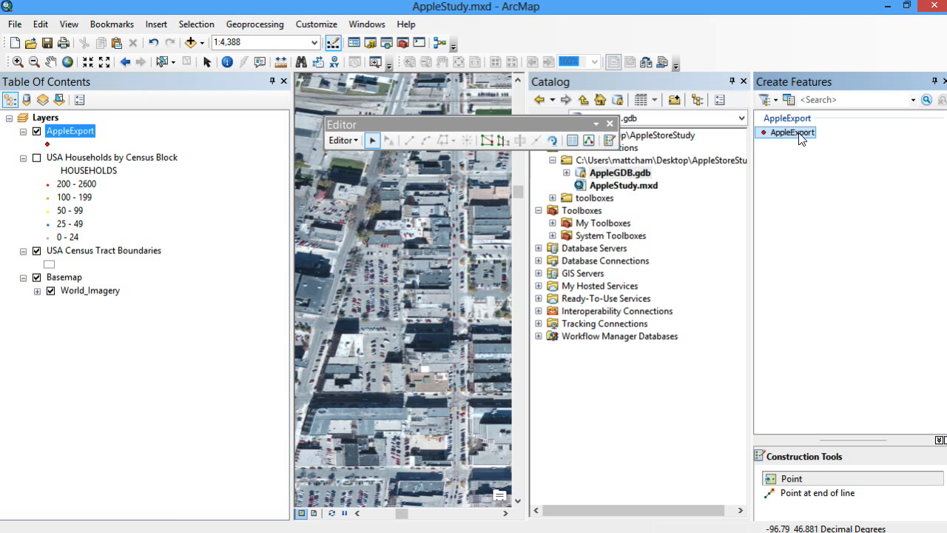
pyautogui.click(816, 477)
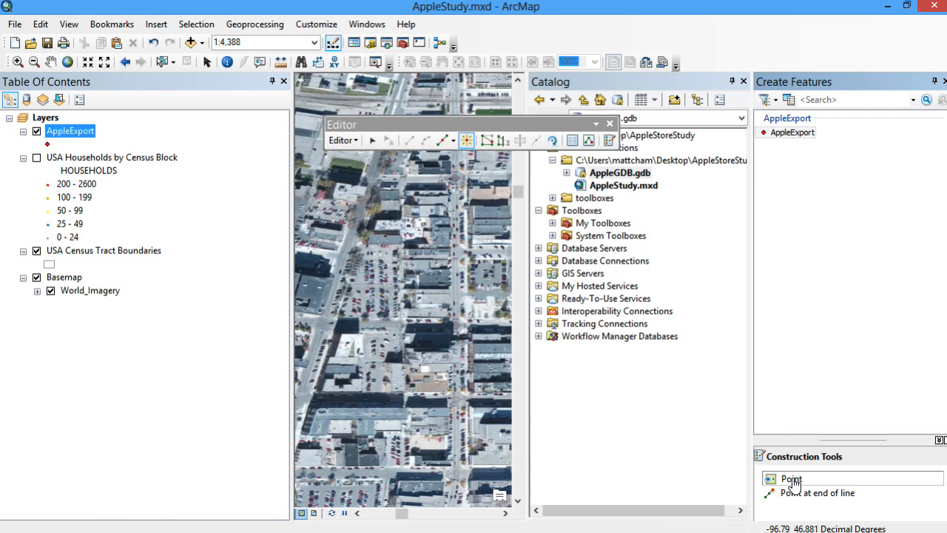
pyautogui.click(488, 275)
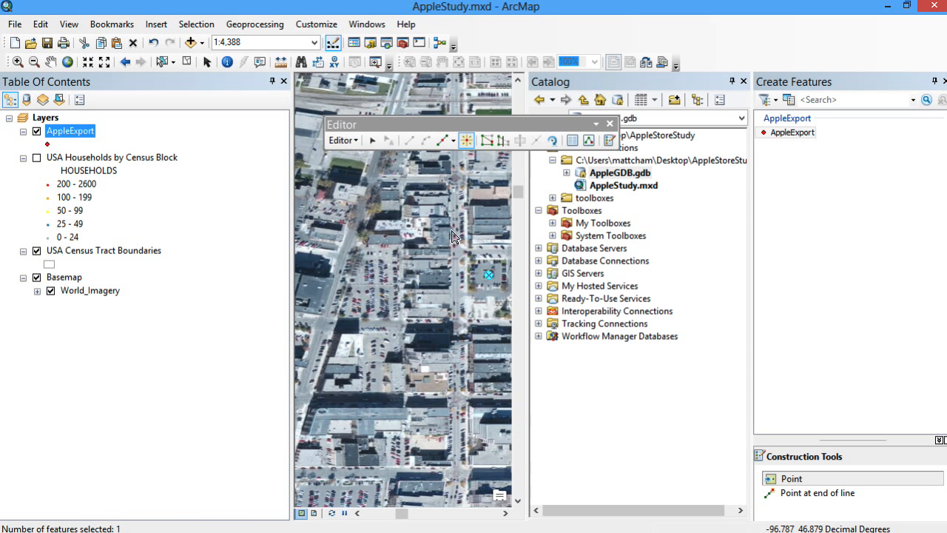
# Stop the edit session with the edits saved and close the Create Features and Catalog windows
pyautogui.click(351, 139)
pyautogui.click(363, 173)
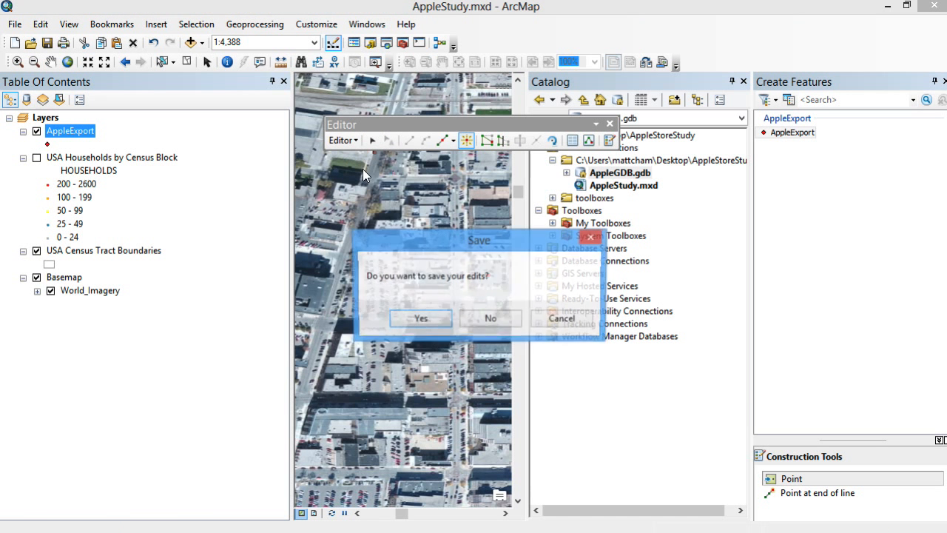
pyautogui.click(419, 318)
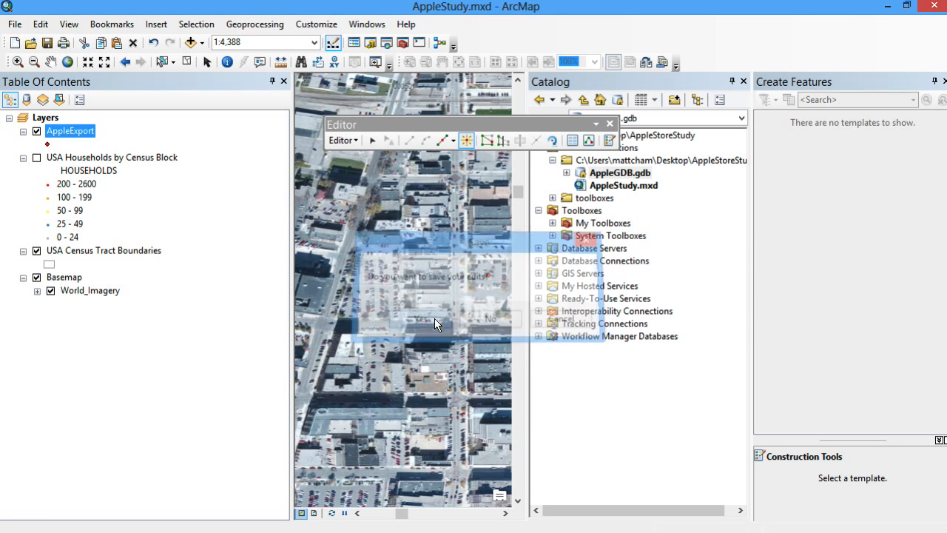
pyautogui.click(944, 82)
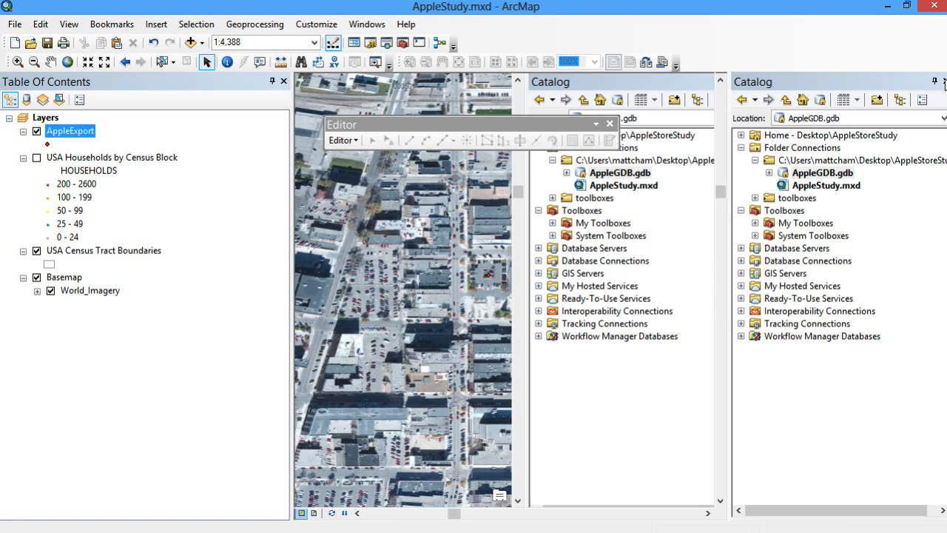
pyautogui.click(943, 83)
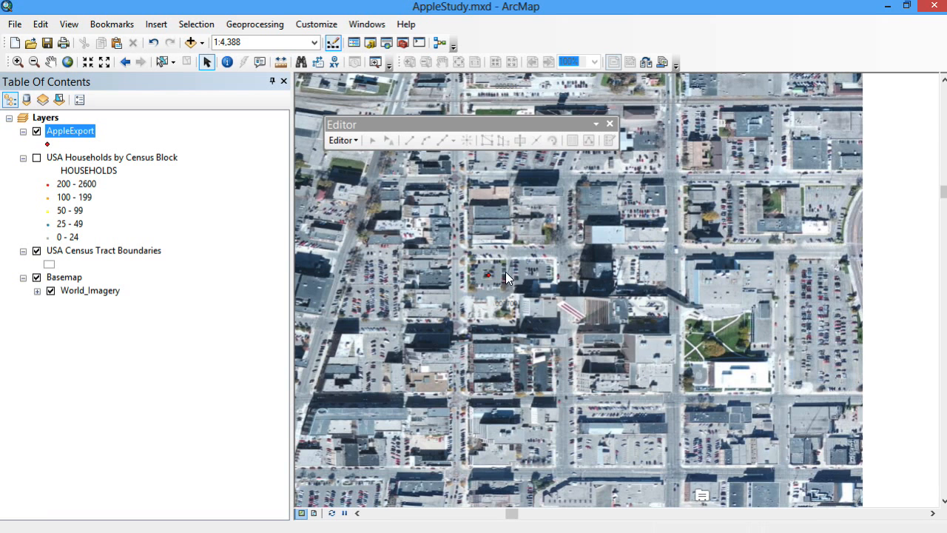
# Zoom to the extent of the AppleExport layer and turn off the Basemap and USA Census Tract Boundaries layers
pyautogui.rightClick(64, 132)
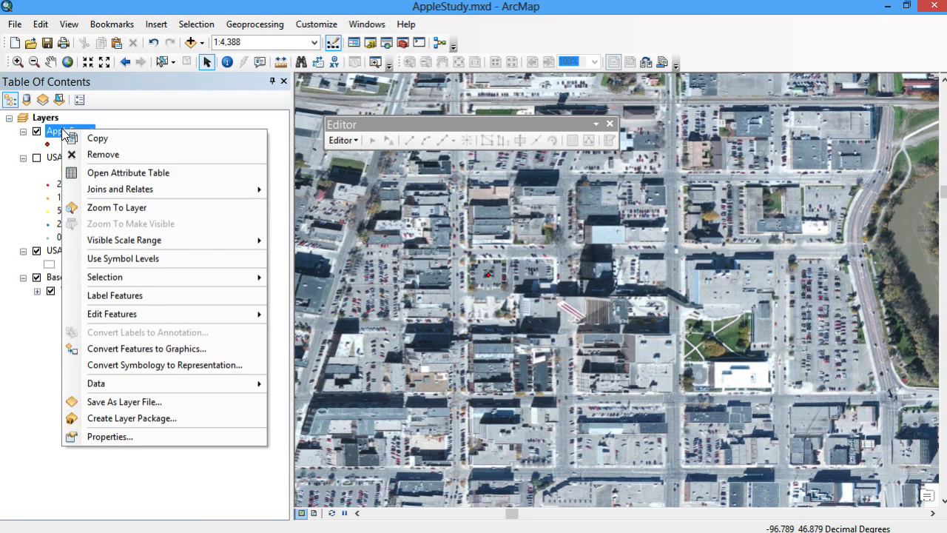
pyautogui.click(145, 208)
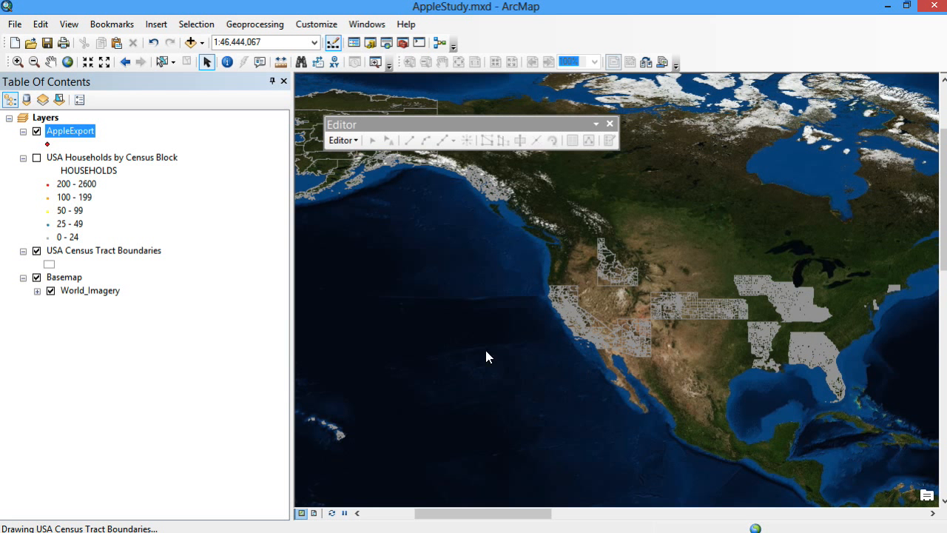
pyautogui.click(37, 278)
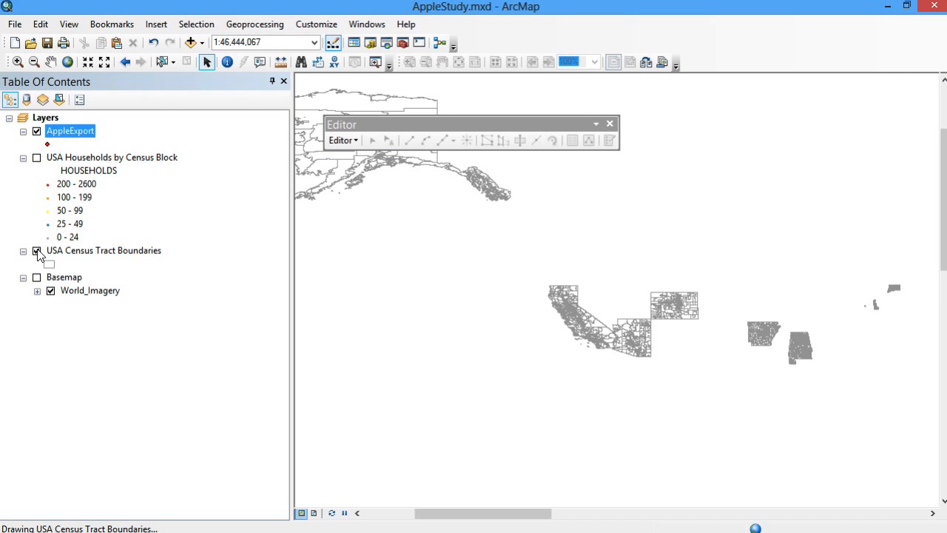
pyautogui.click(36, 251)
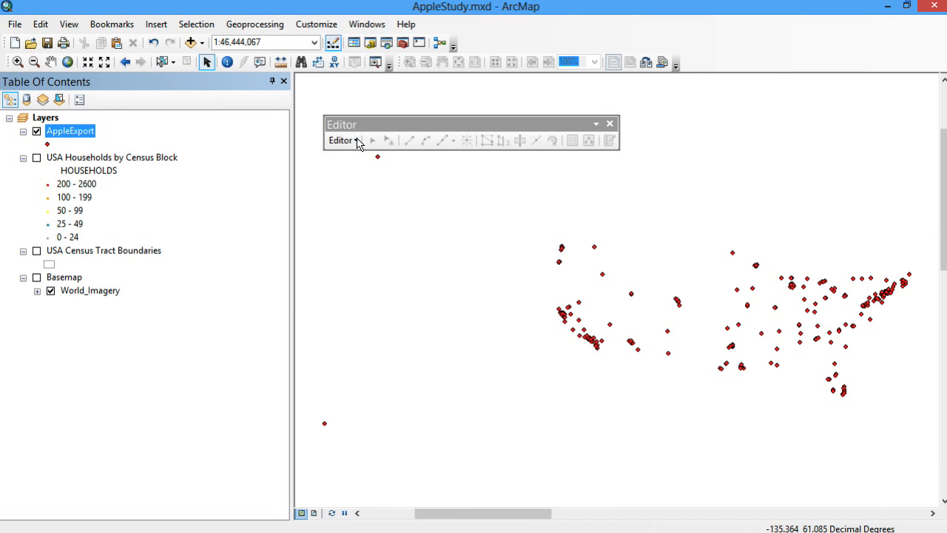
# Save the AppleStudy.mxd map document
pyautogui.click(15, 23)
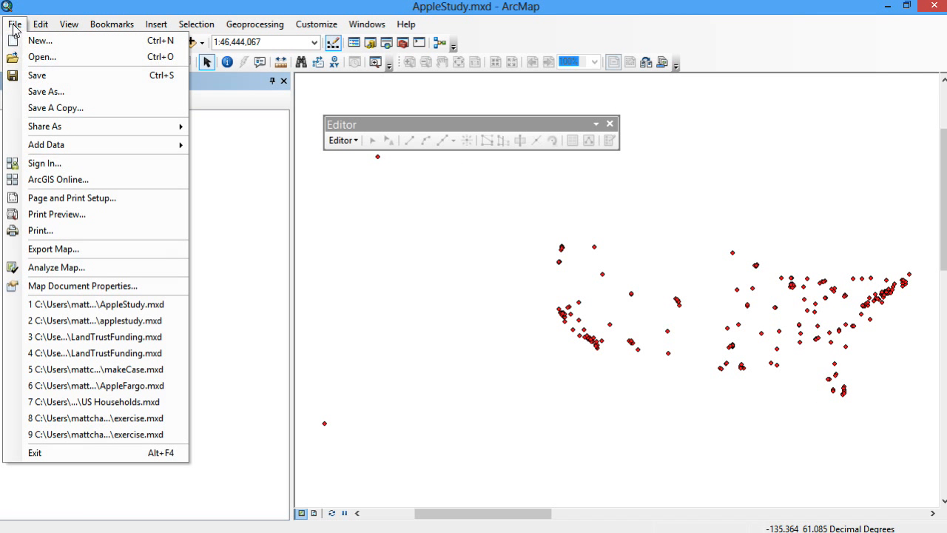
pyautogui.click(39, 75)
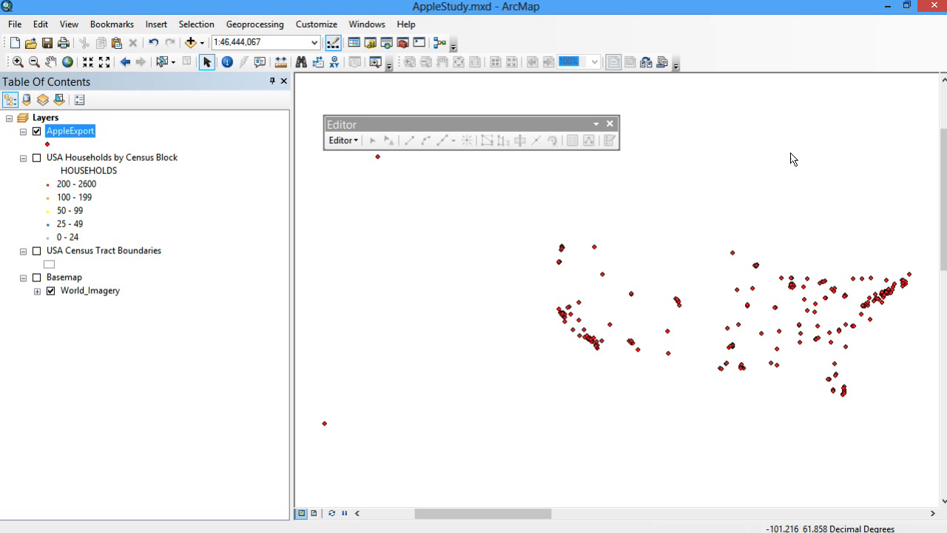
# Check the contents of AppleGDB.gdb in the catalog and review the data sources of the map layers
pyautogui.click(371, 45)
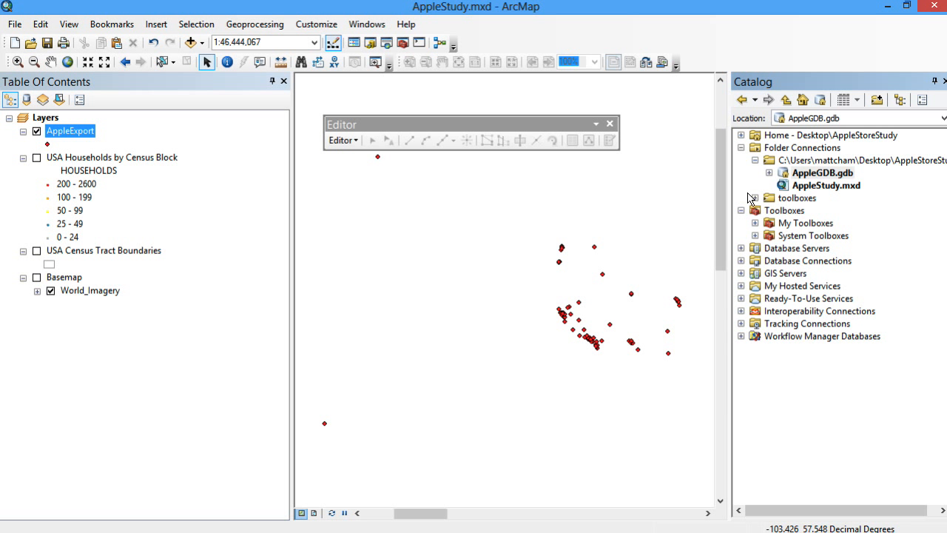
pyautogui.click(772, 172)
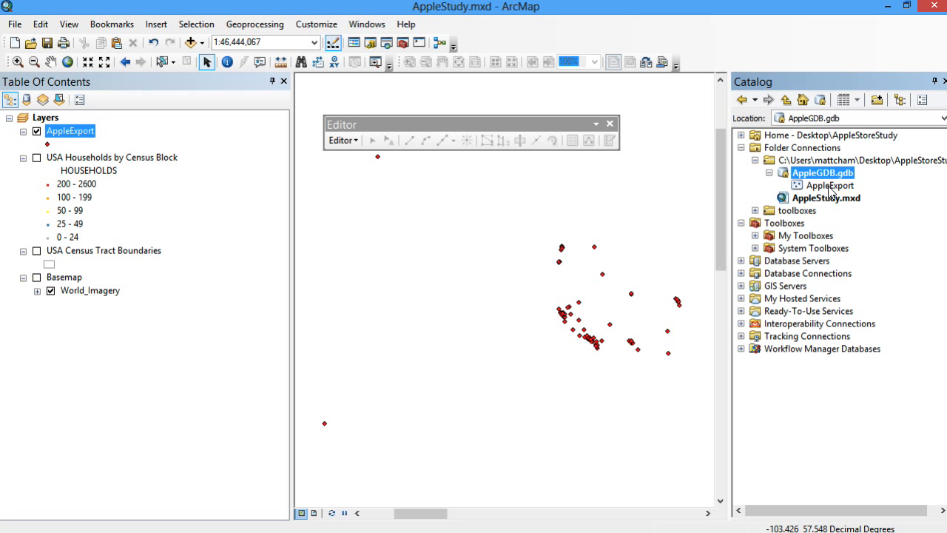
pyautogui.click(814, 190)
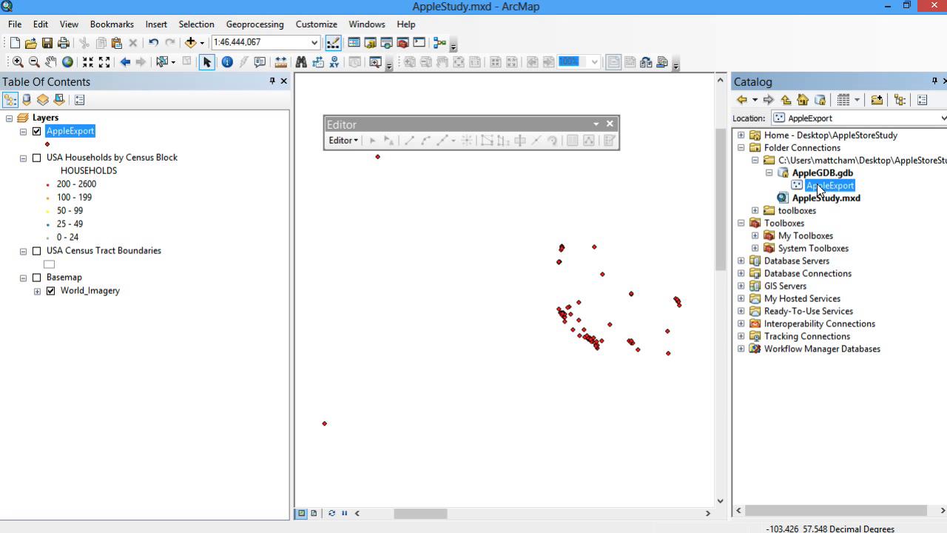
pyautogui.click(93, 163)
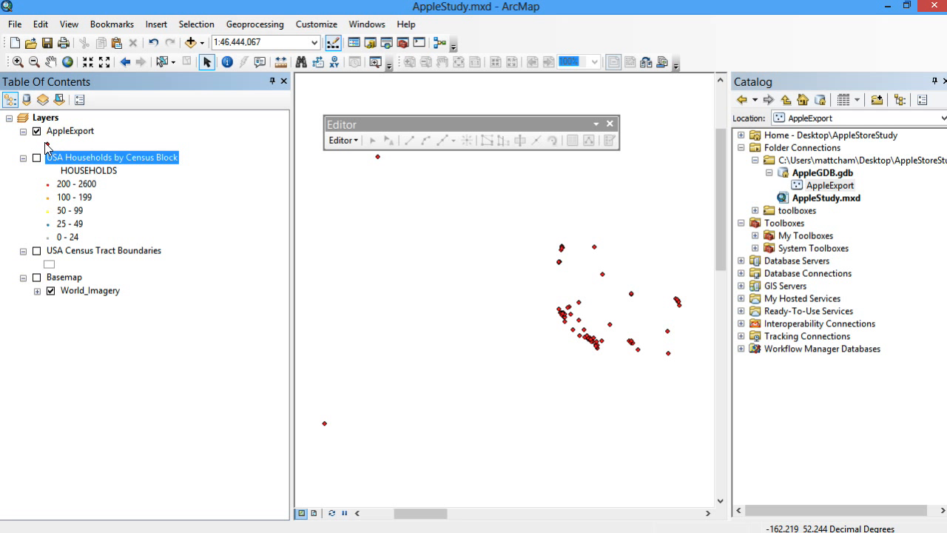
pyautogui.click(28, 100)
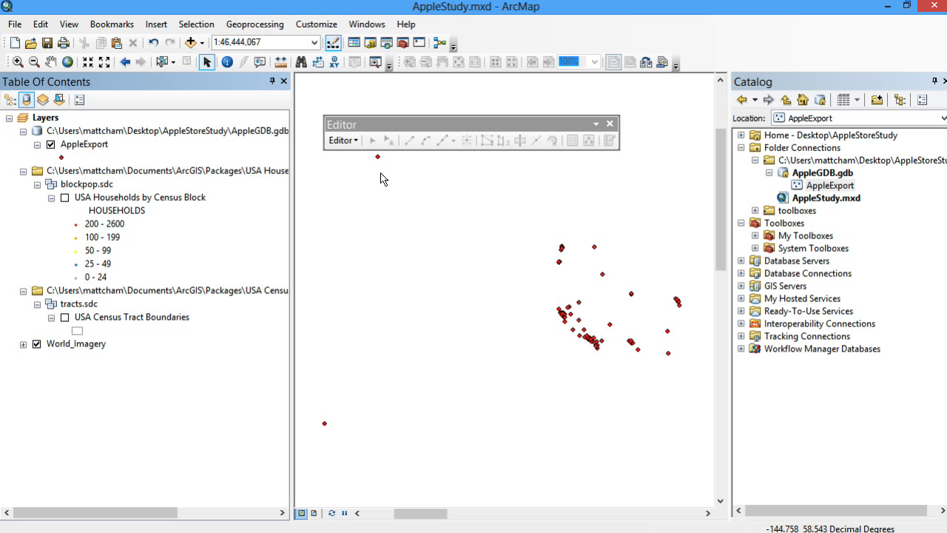
pyautogui.click(9, 99)
pyautogui.rightClick(134, 162)
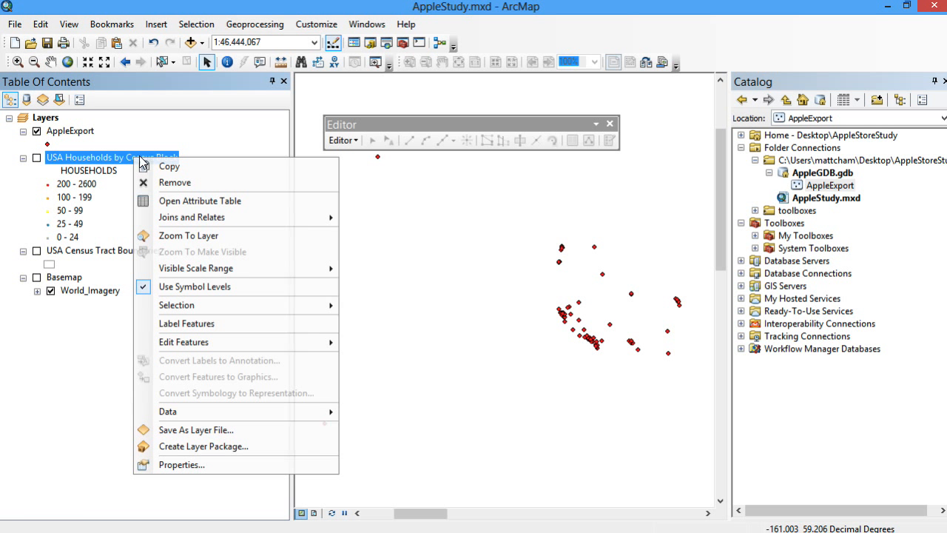
pyautogui.click(108, 395)
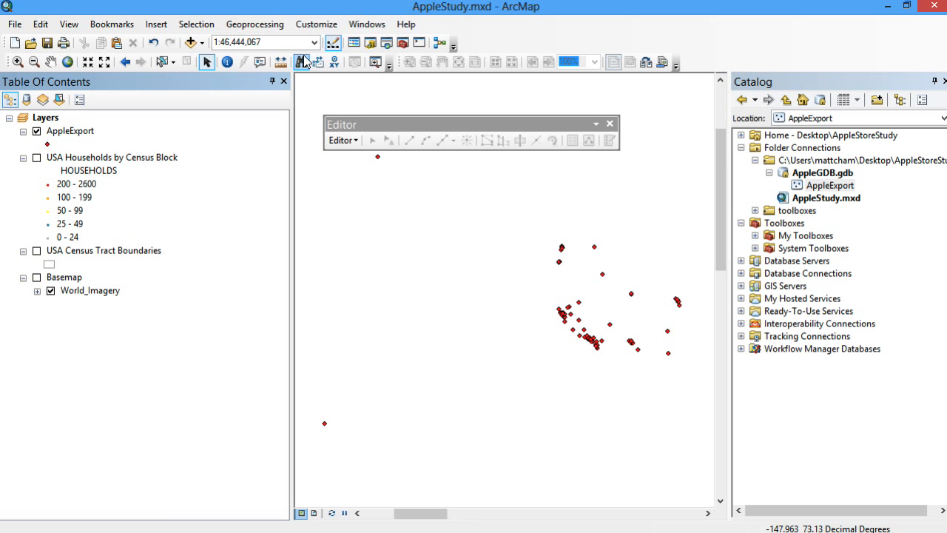
# Try to open the Buffer geoprocessing tool
pyautogui.click(252, 24)
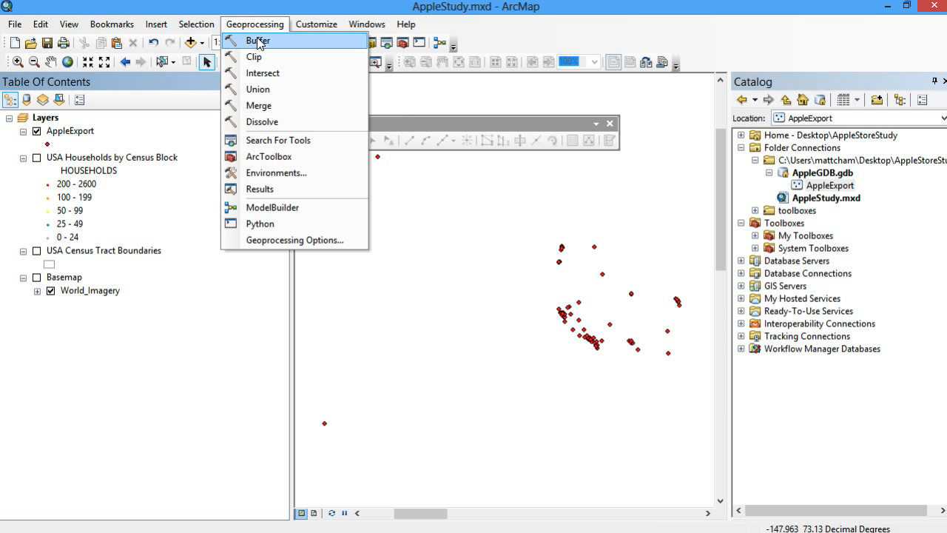
pyautogui.click(269, 40)
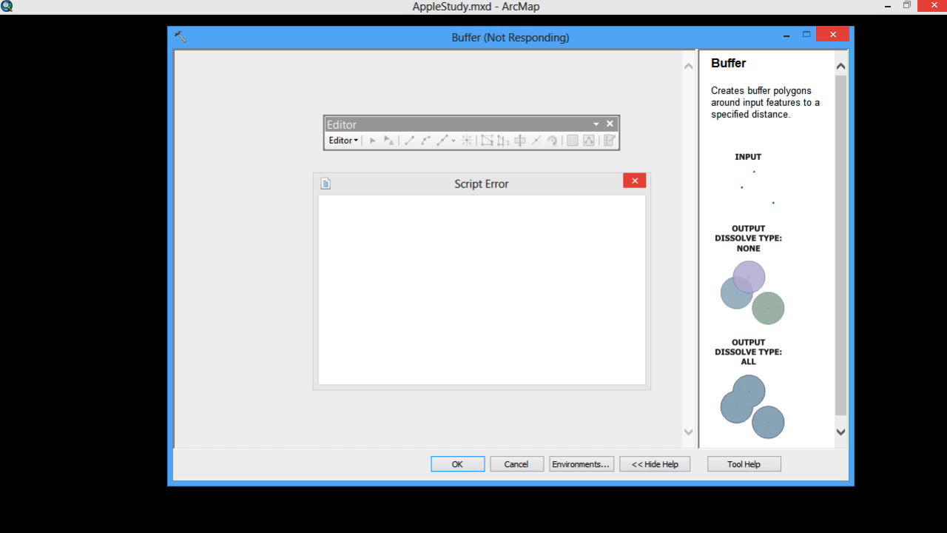
# Force-close the frozen ArcMap session and reopen AppleStudy.mxd from the AppleStoreStudy folder on the desktop
pyautogui.rightClick(125, 532)
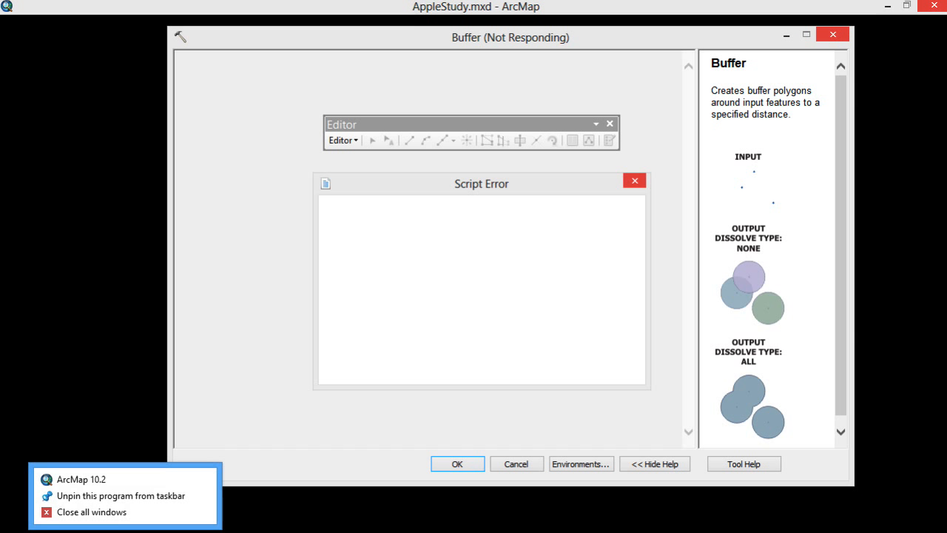
pyautogui.click(110, 514)
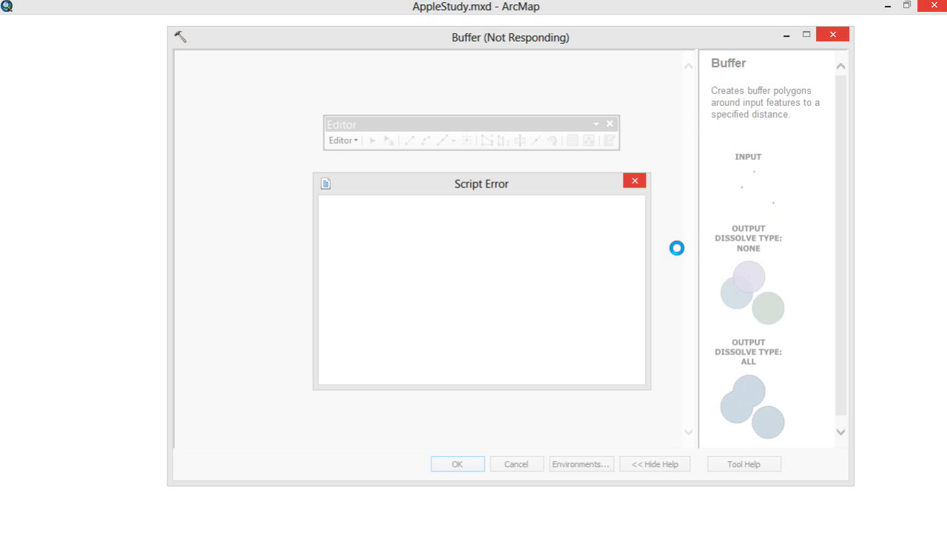
pyautogui.moveTo(124, 532)
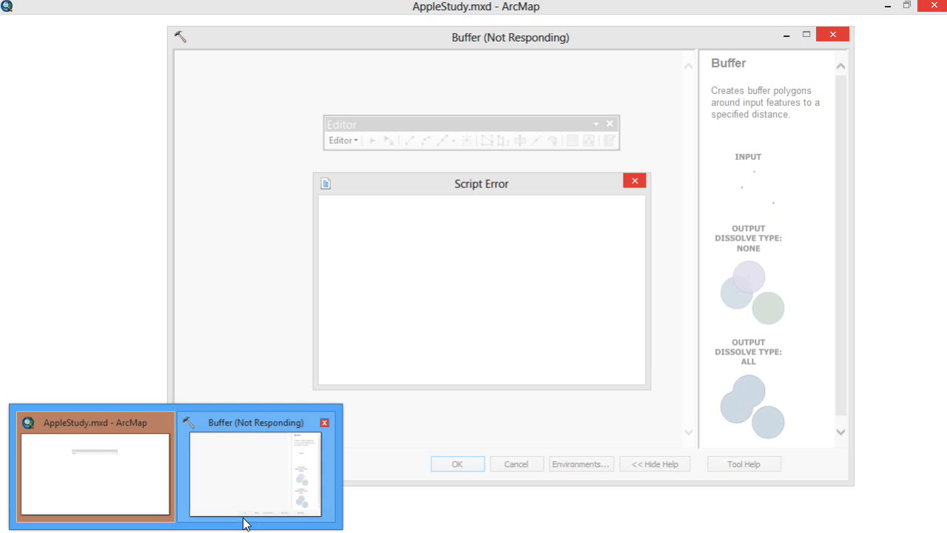
pyautogui.click(249, 493)
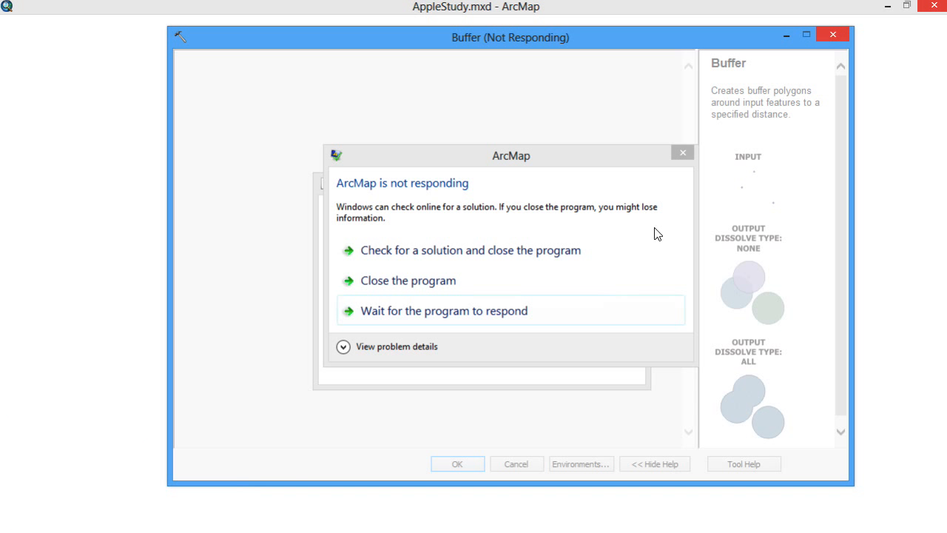
pyautogui.click(409, 281)
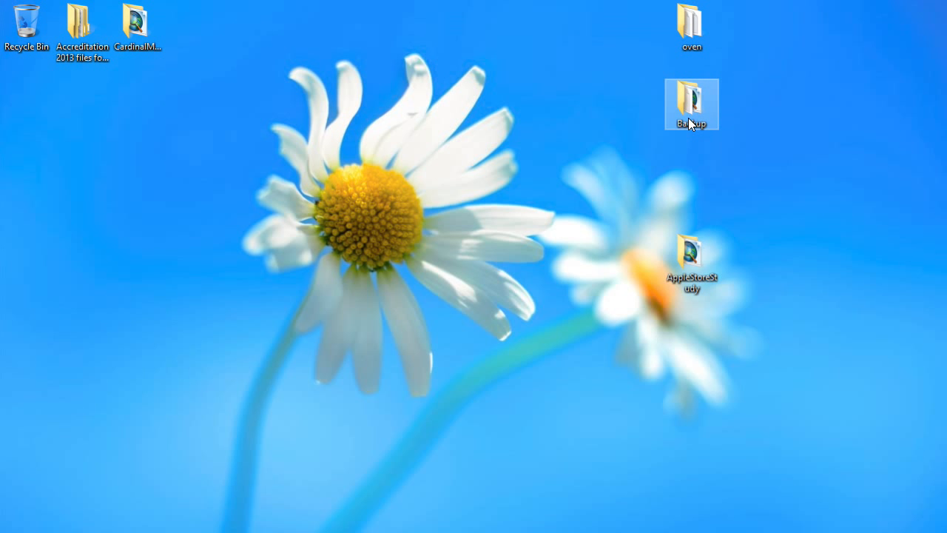
pyautogui.doubleClick(684, 259)
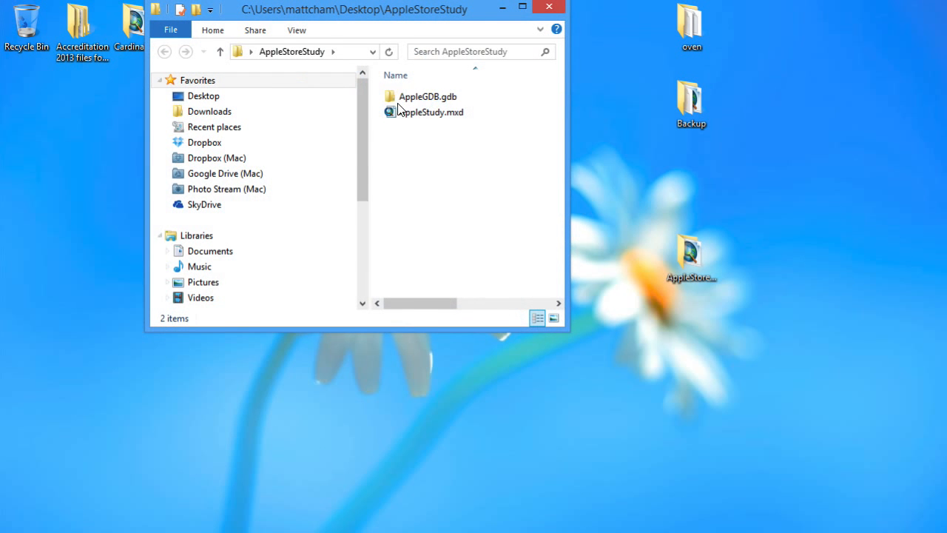
pyautogui.doubleClick(415, 113)
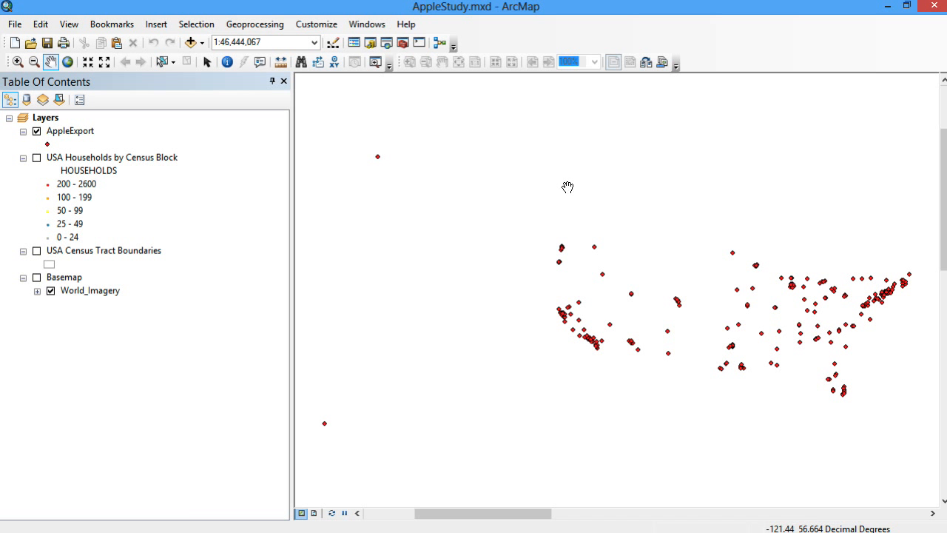
# Remove the AppleExport layer from the map and add it again from AppleGDB.gdb in the AppleStoreStudy folder
pyautogui.rightClick(71, 134)
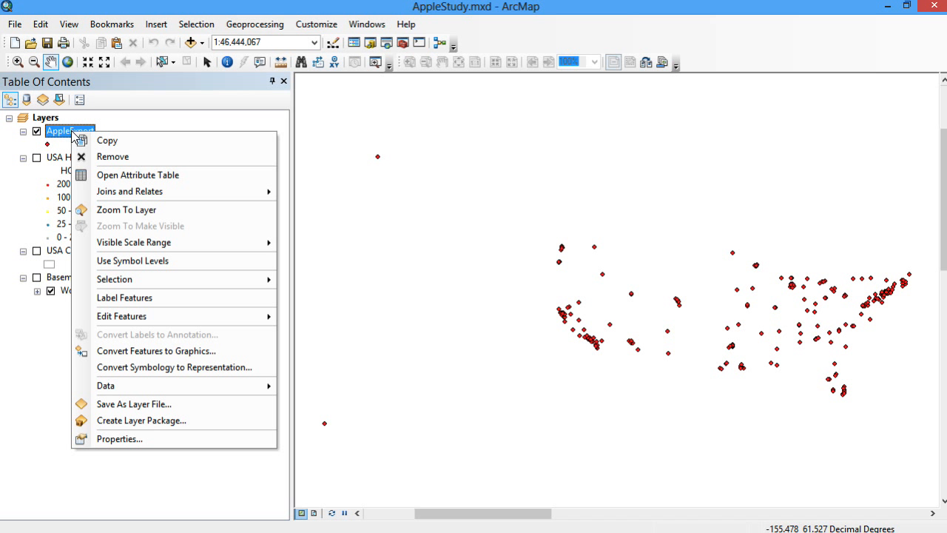
pyautogui.click(104, 155)
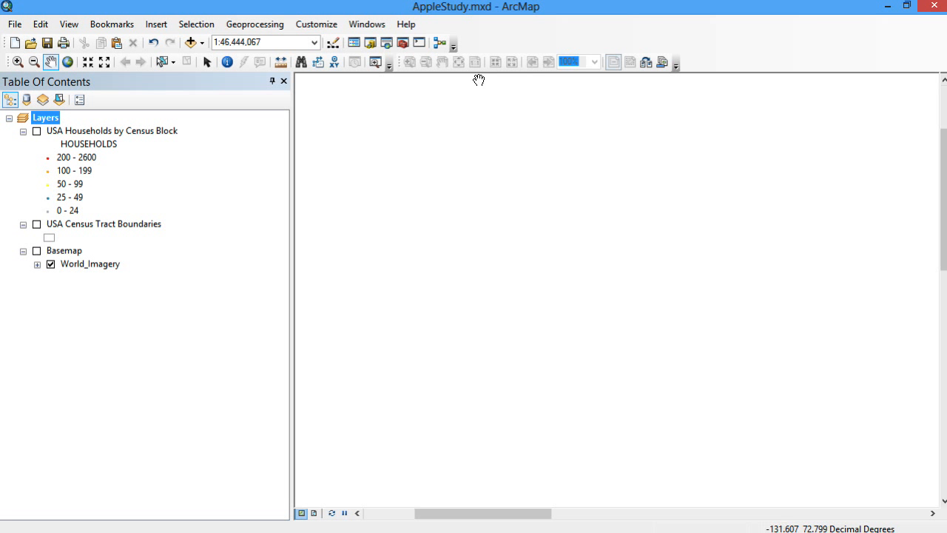
pyautogui.click(370, 42)
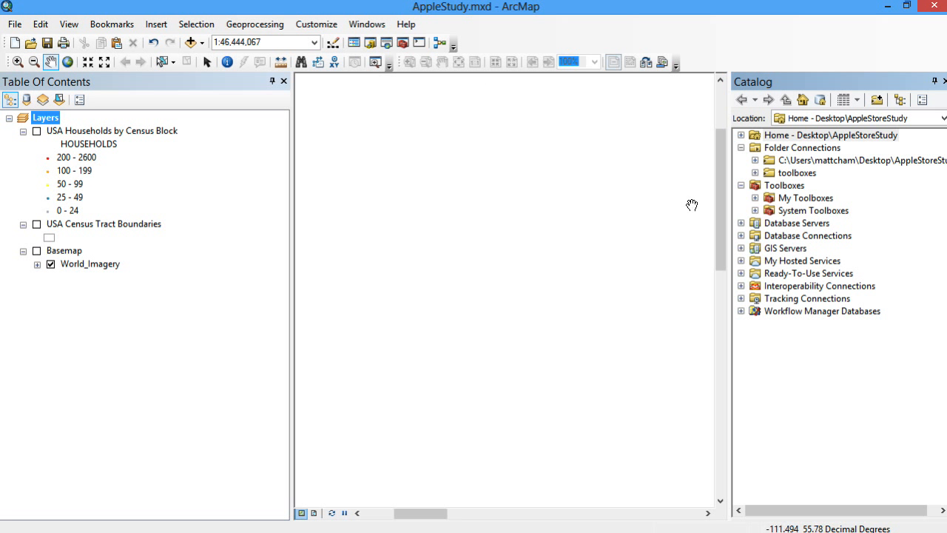
pyautogui.click(756, 160)
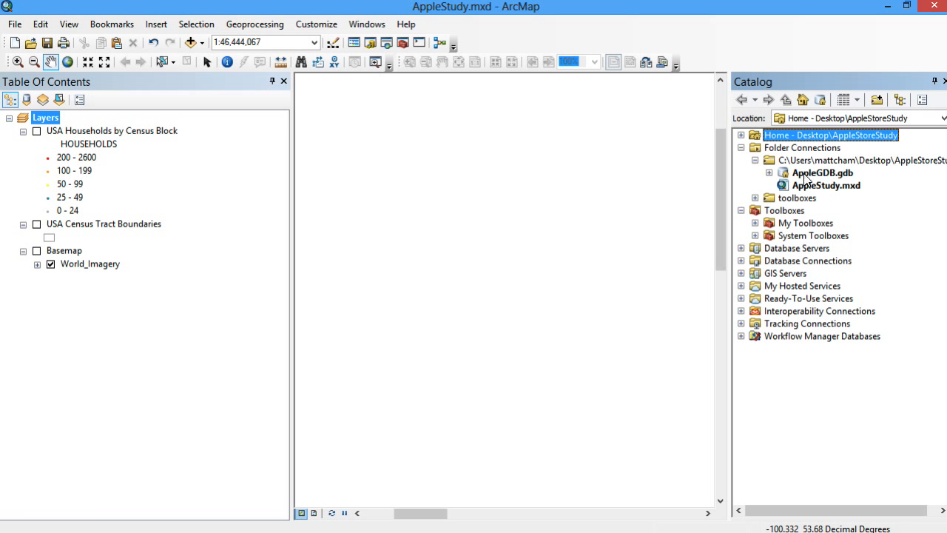
pyautogui.click(768, 172)
pyautogui.moveTo(827, 185)
pyautogui.mouseDown()
pyautogui.moveTo(668, 184)
pyautogui.moveTo(488, 205)
pyautogui.mouseUp()
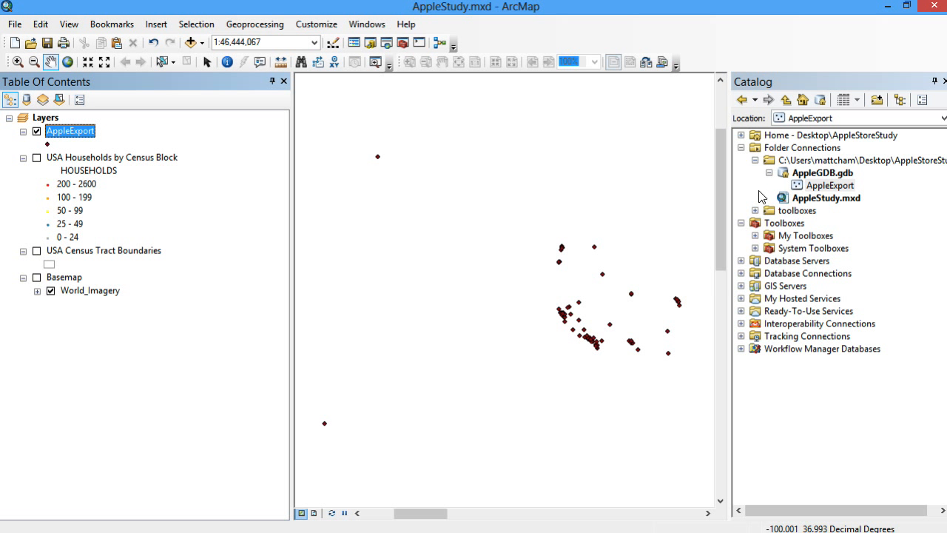
# Close the catalog and set up a Buffer of AppleExport with Ab_1 in AppleGDB.gdb as the output feature class
pyautogui.click(943, 81)
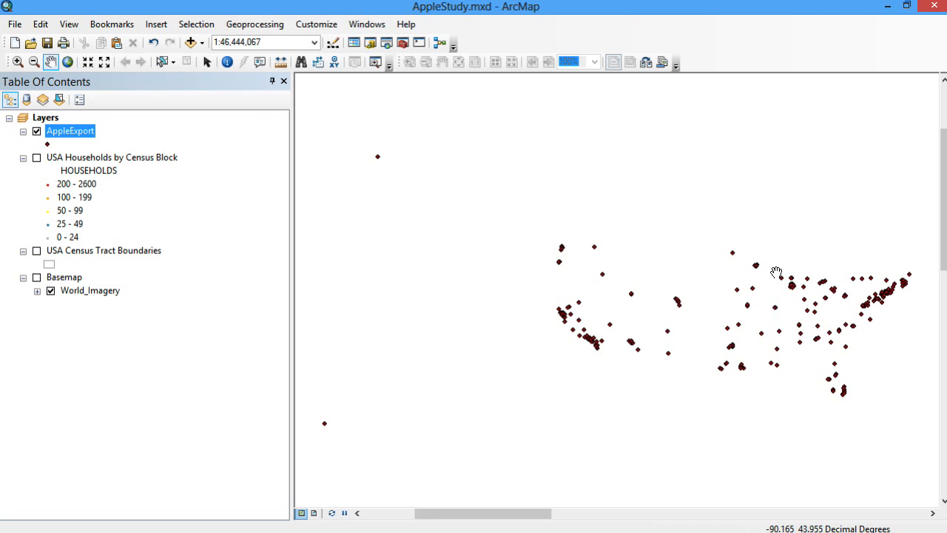
pyautogui.moveTo(780, 266); pyautogui.dragTo(772, 240)
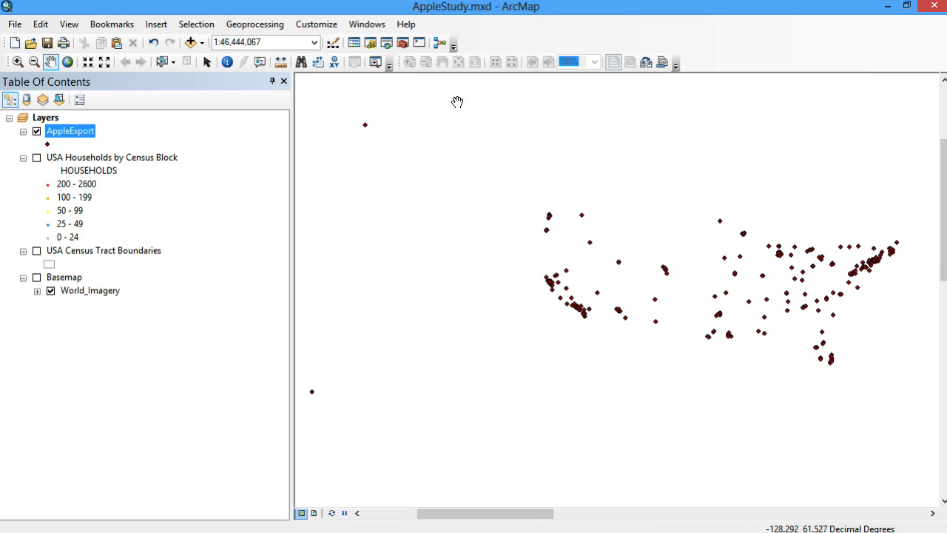
pyautogui.click(263, 25)
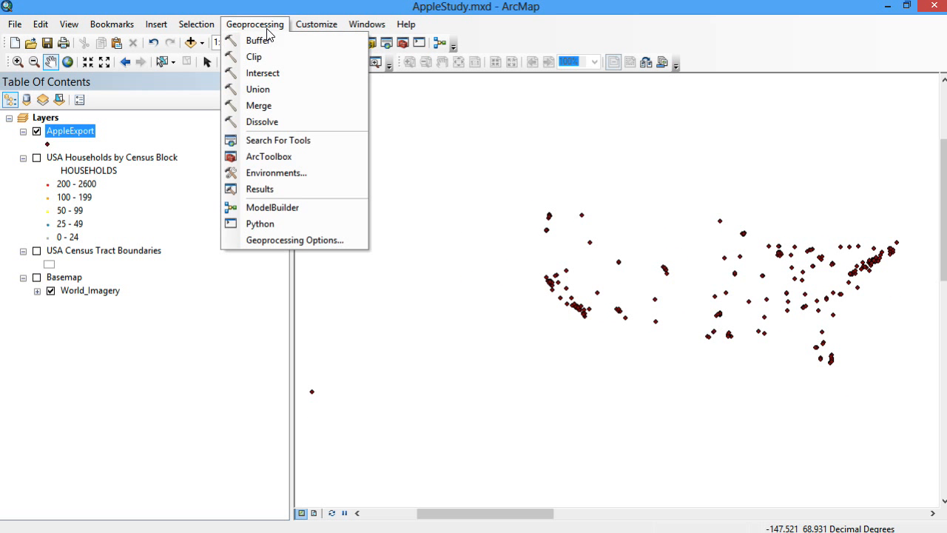
pyautogui.click(263, 40)
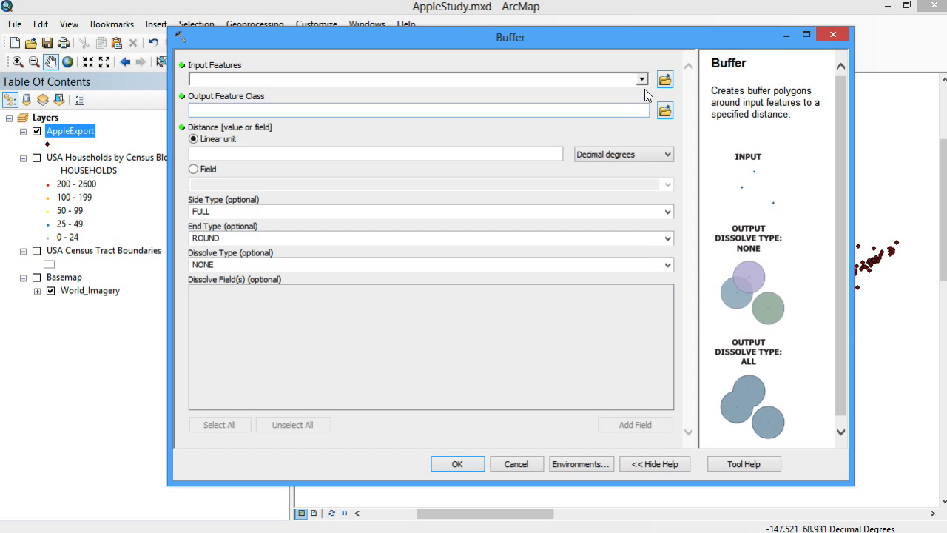
pyautogui.click(642, 80)
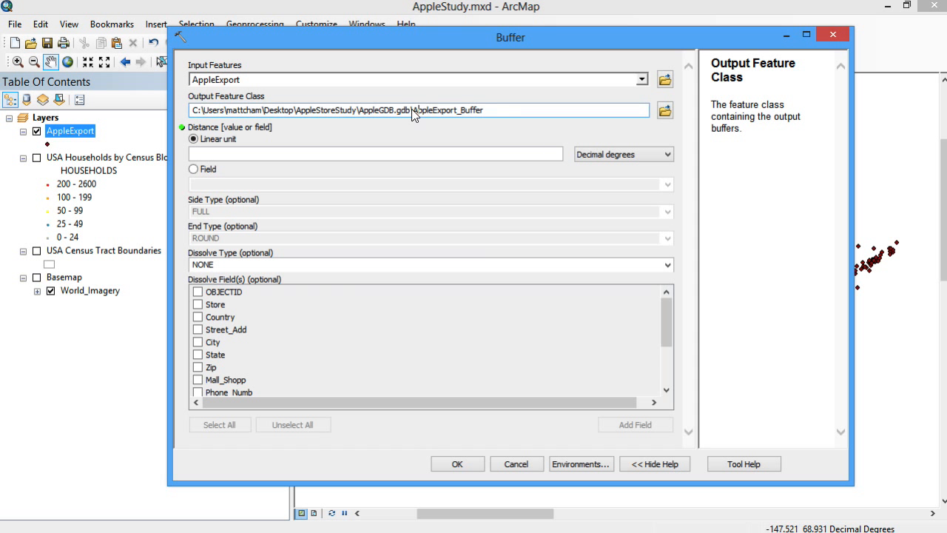
pyautogui.moveTo(412, 111); pyautogui.dragTo(501, 117)
pyautogui.write('A')
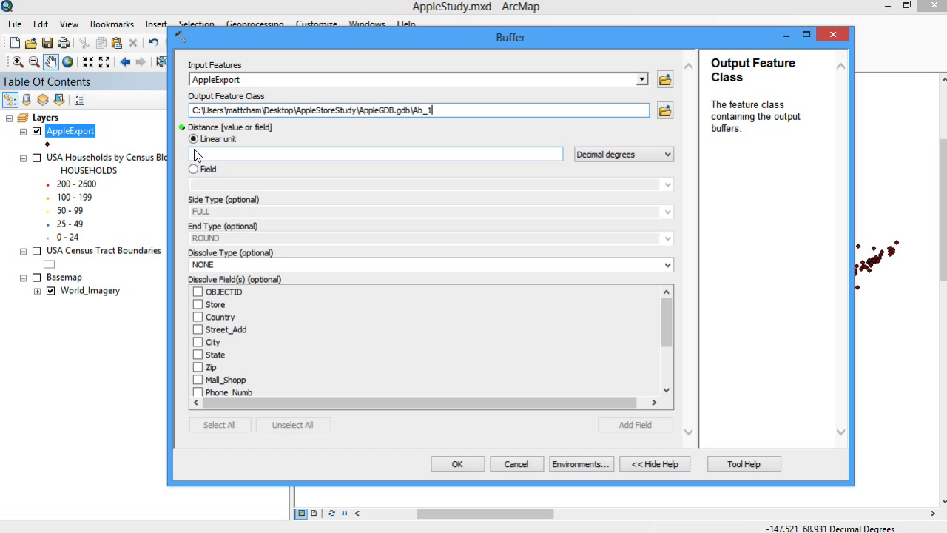
# Set the linear buffer distance to 10 miles and run the Buffer tool
pyautogui.click(502, 156)
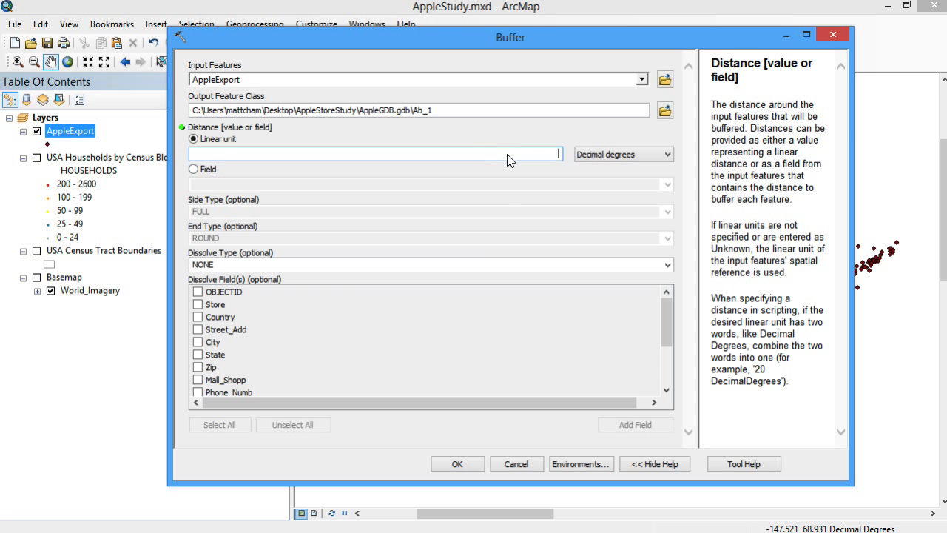
pyautogui.click(647, 151)
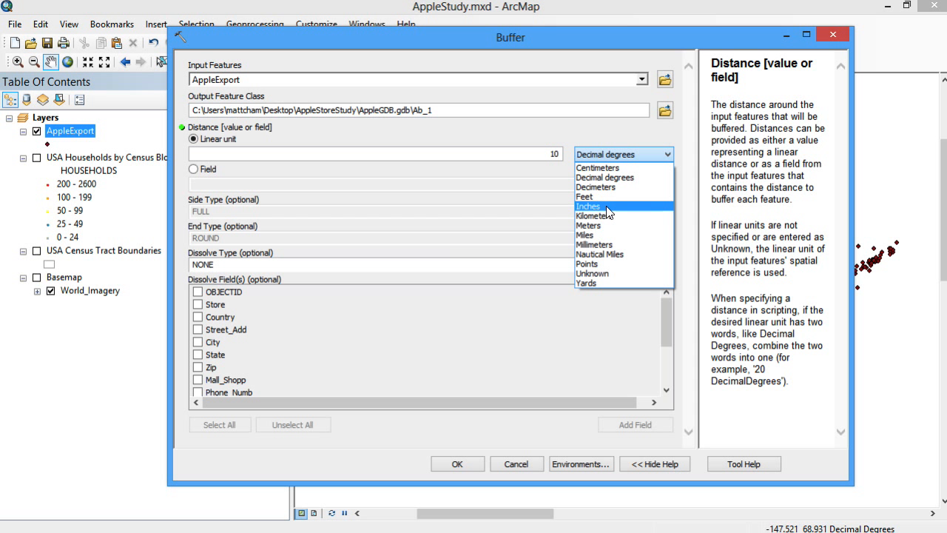
pyautogui.click(606, 235)
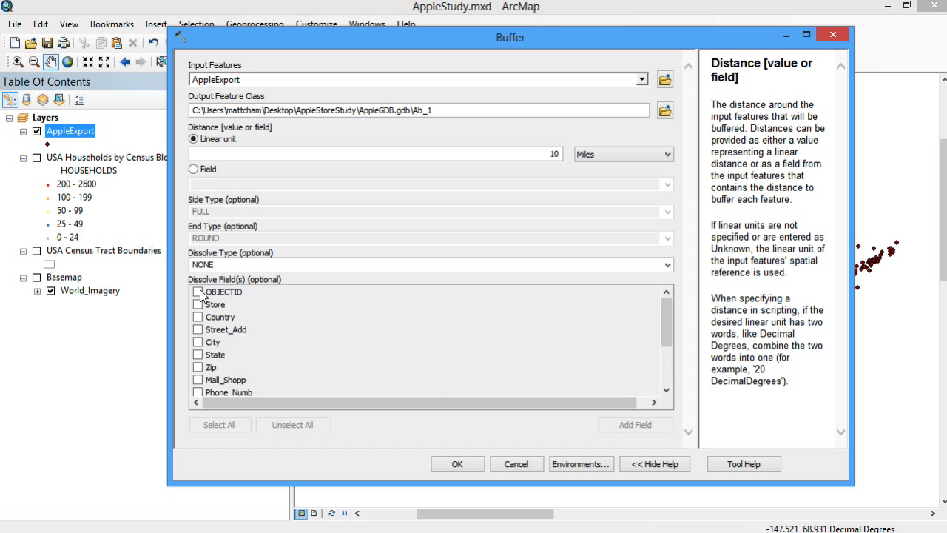
pyautogui.click(457, 463)
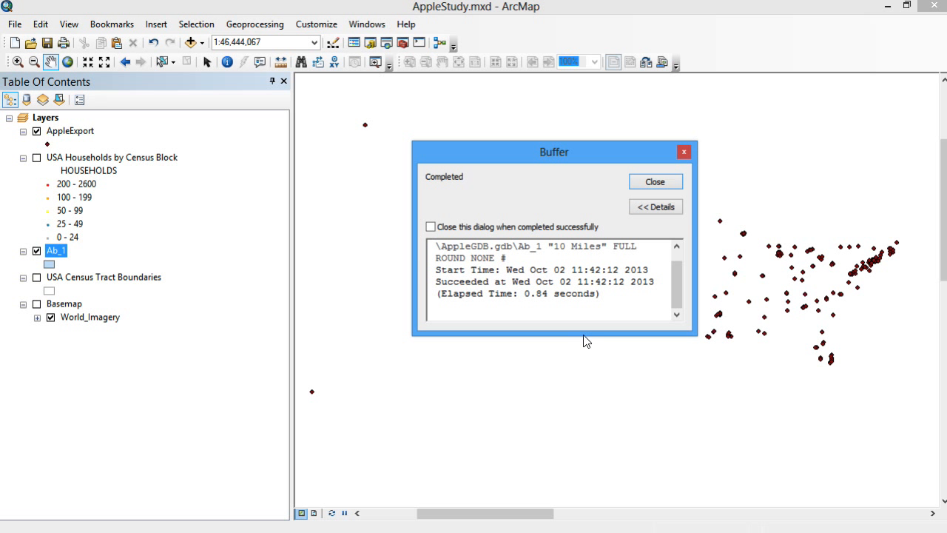
pyautogui.click(669, 183)
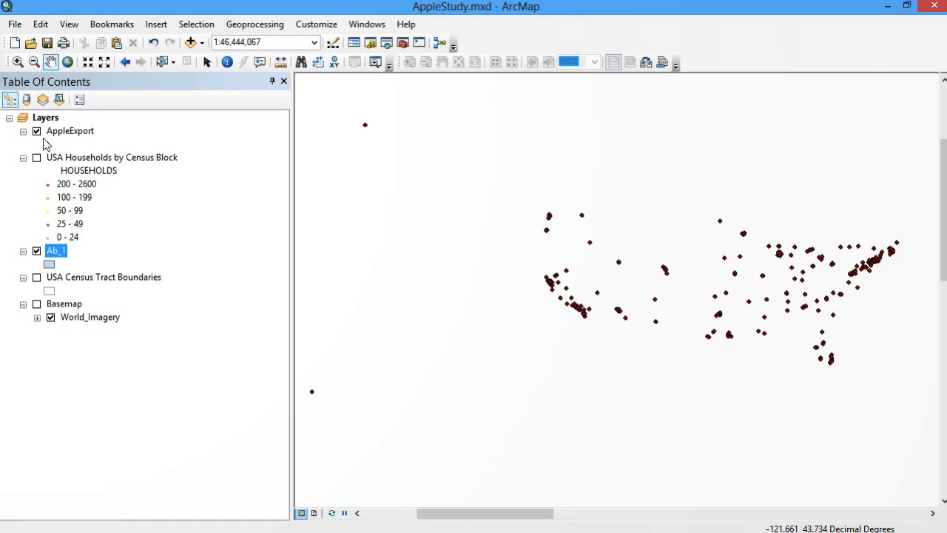
# Hide the AppleExport points and inspect the overlapping Ab_1 buffers around the cluster of stores near Chicago
pyautogui.click(36, 131)
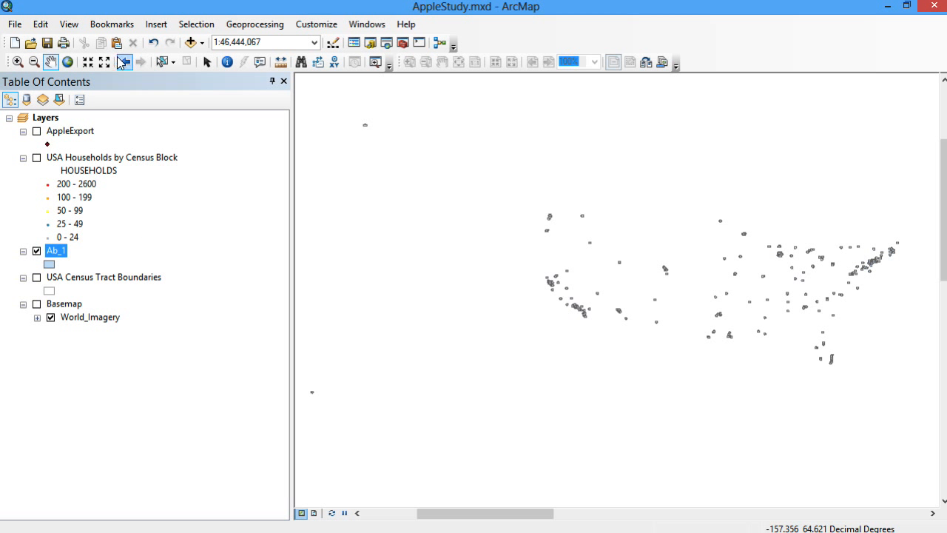
pyautogui.click(18, 61)
pyautogui.moveTo(770, 239); pyautogui.dragTo(812, 269)
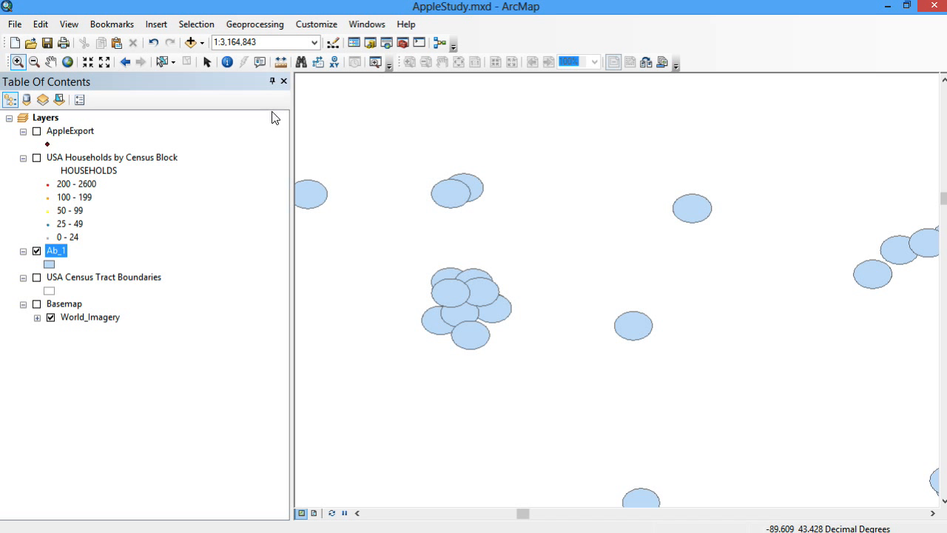
# Set up a Dissolve of Ab_1 with Ab_d in AppleGDB.gdb as the output feature class
pyautogui.click(252, 28)
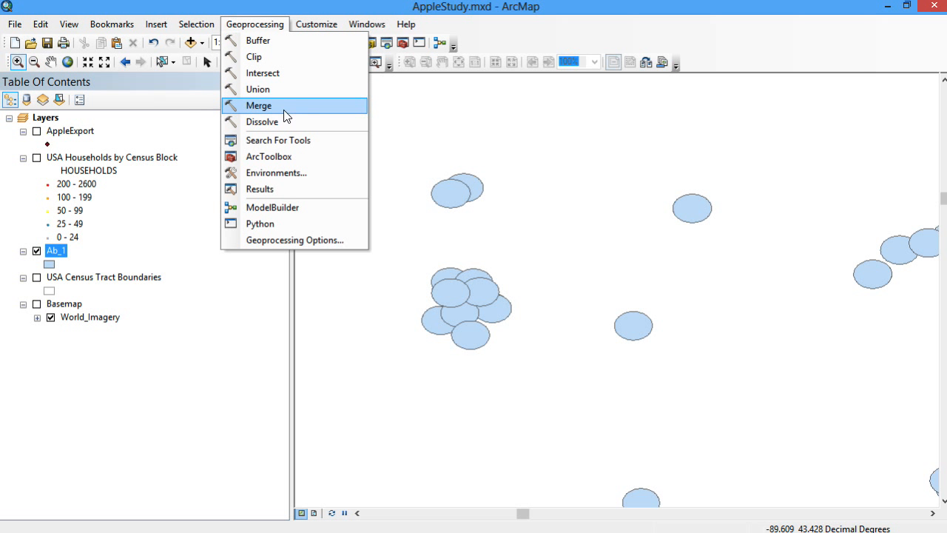
pyautogui.click(268, 121)
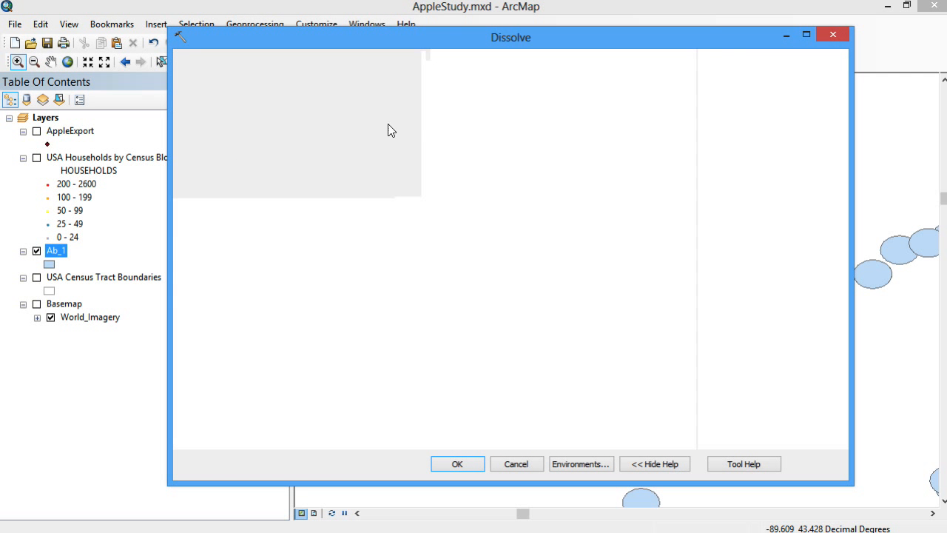
pyautogui.click(641, 79)
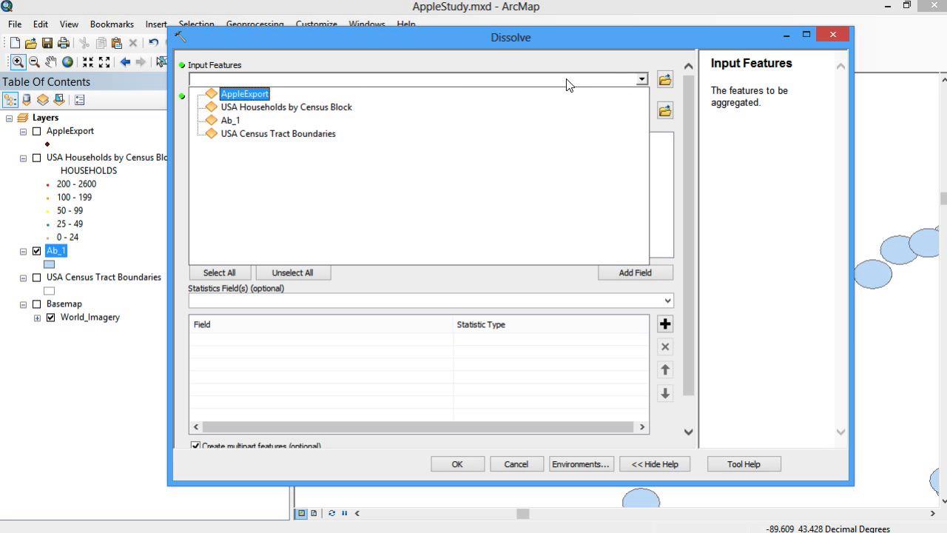
pyautogui.click(244, 120)
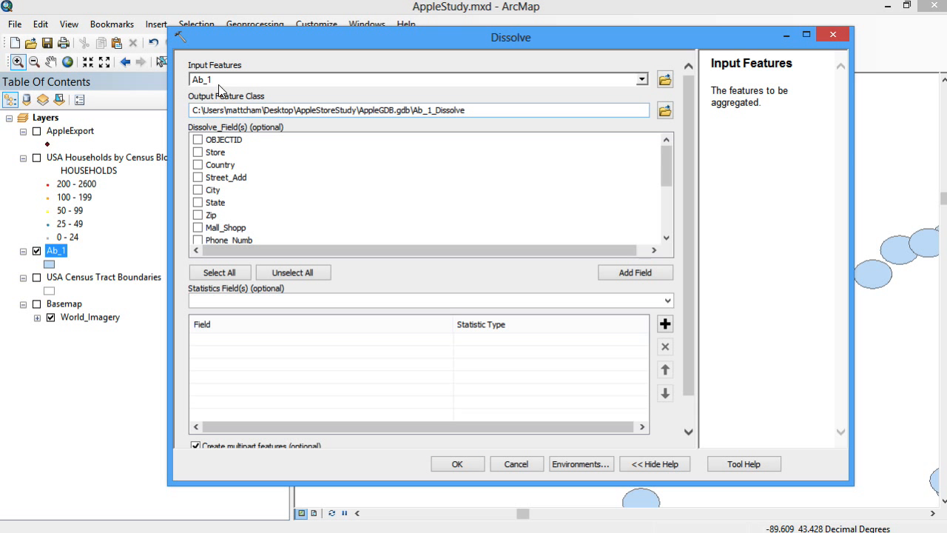
pyautogui.click(442, 113)
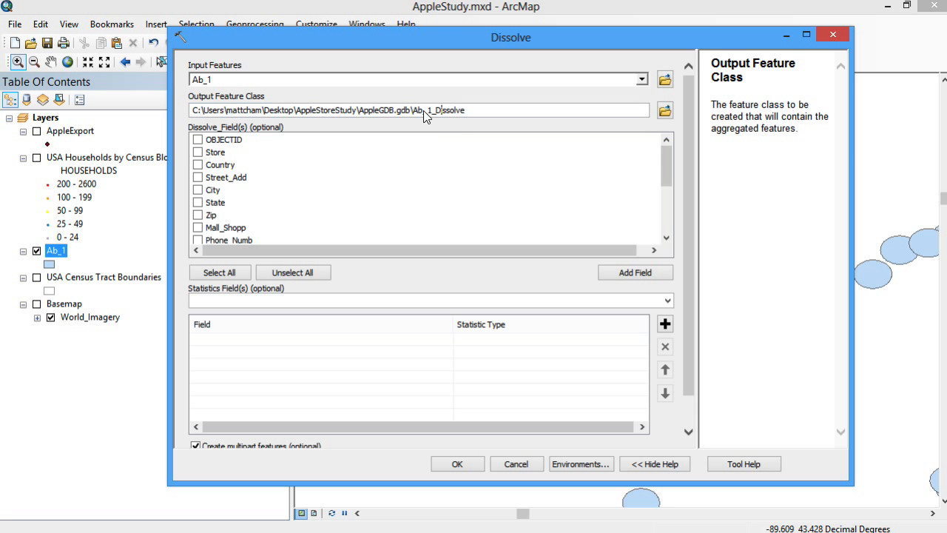
pyautogui.moveTo(428, 111); pyautogui.dragTo(486, 116)
pyautogui.write('d')
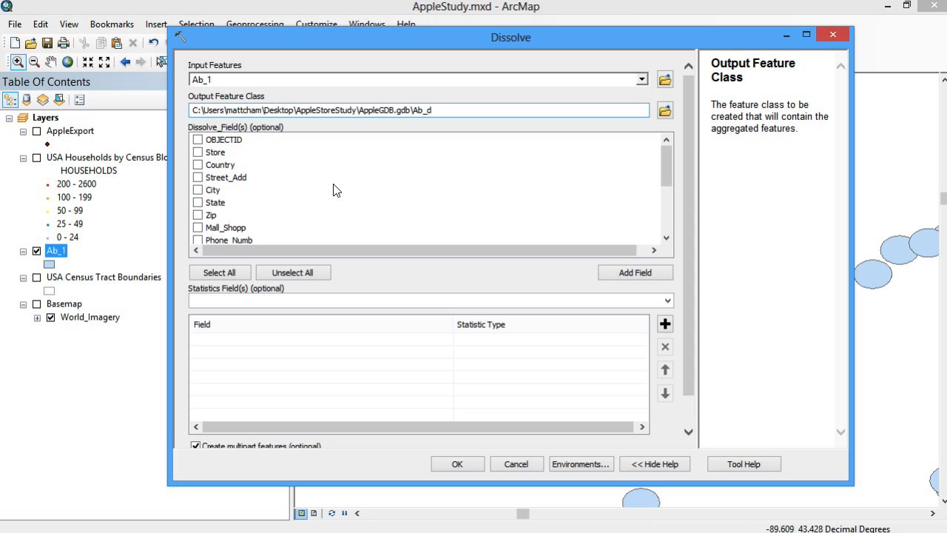
# Turn off multipart feature creation and run the Dissolve tool
pyautogui.moveTo(693, 164); pyautogui.dragTo(692, 204)
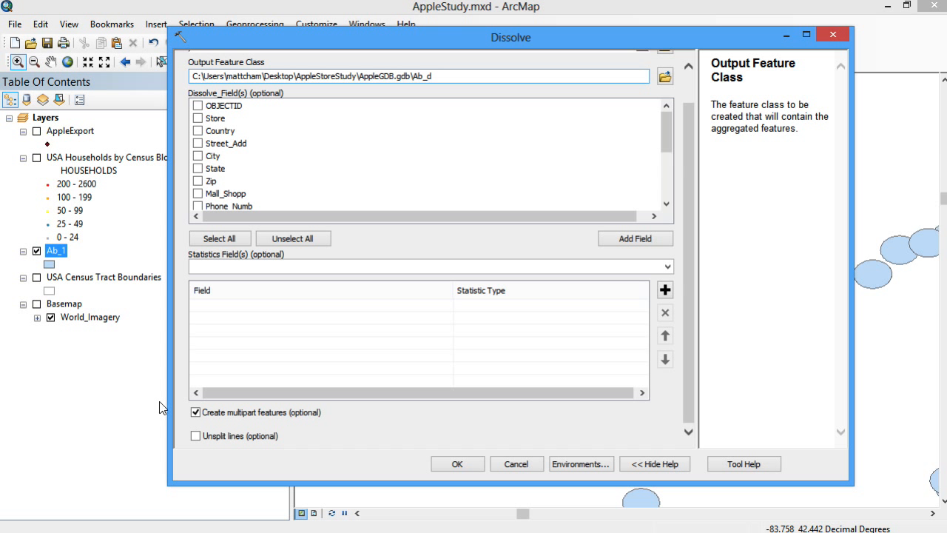
pyautogui.click(194, 413)
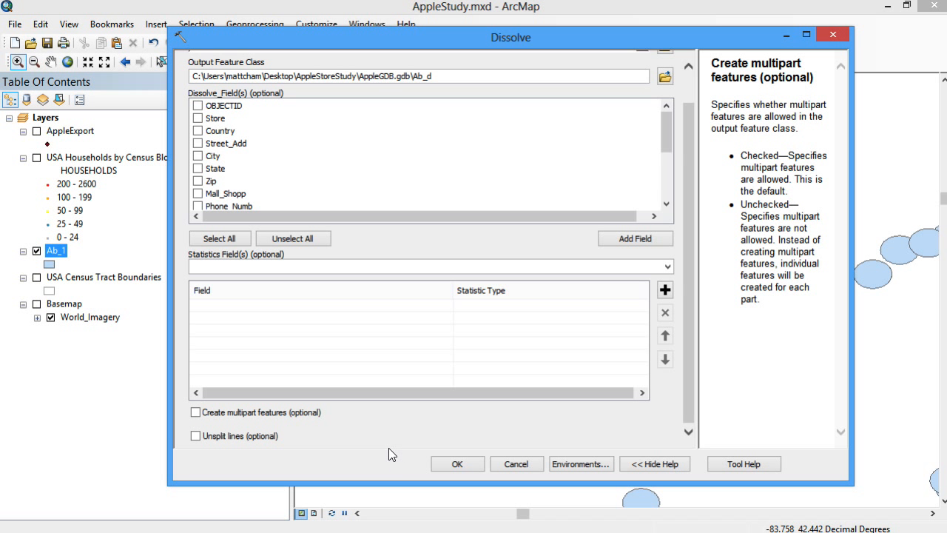
pyautogui.click(457, 464)
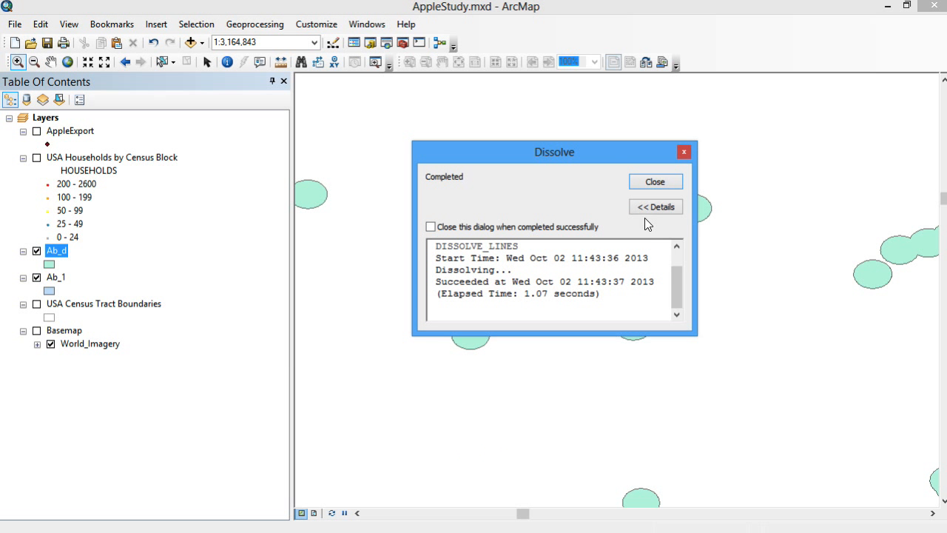
pyautogui.click(655, 182)
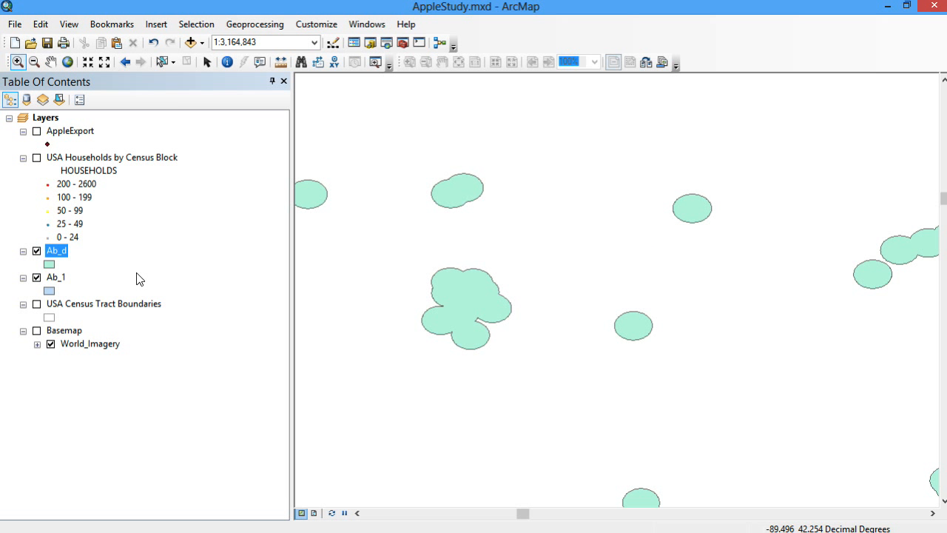
# Select the two clusters of overlapping buffers to compare the Ab_1 and Ab_d features
pyautogui.click(162, 61)
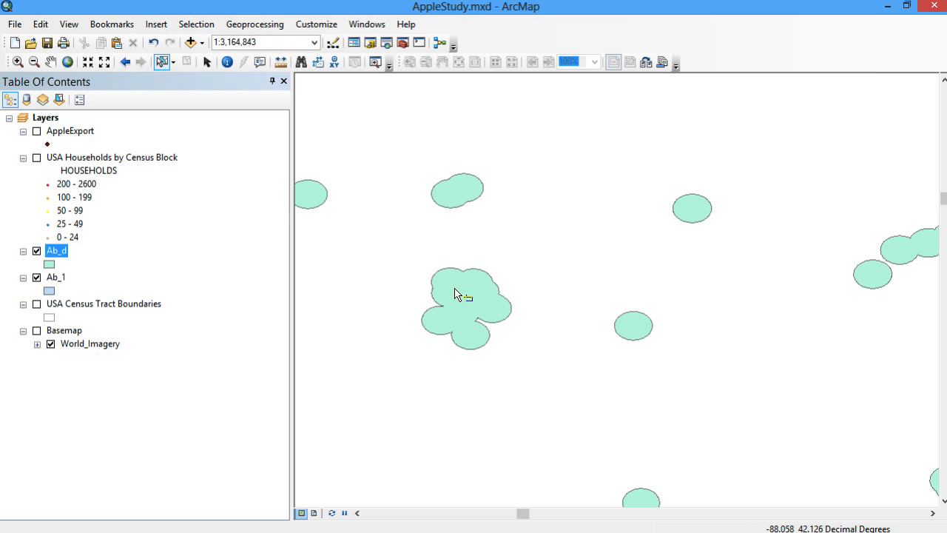
pyautogui.click(489, 310)
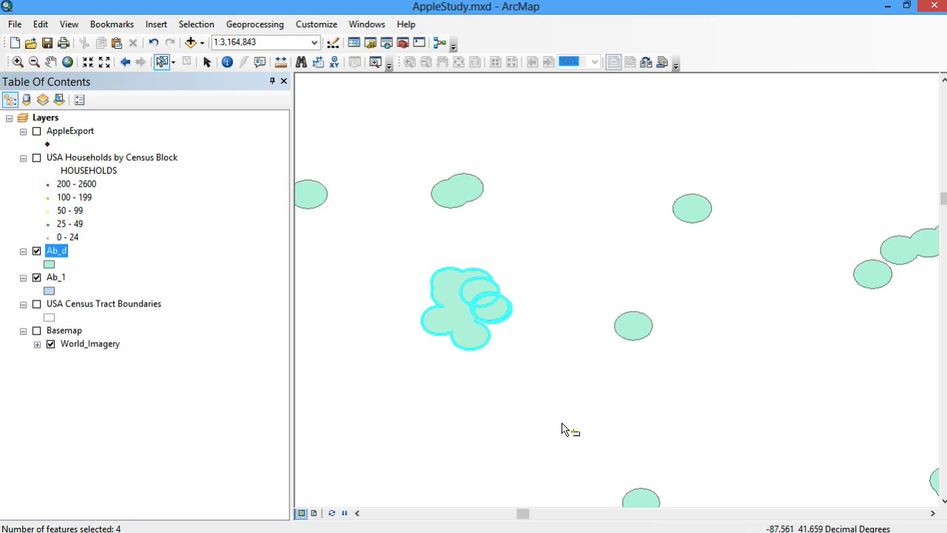
pyautogui.click(453, 198)
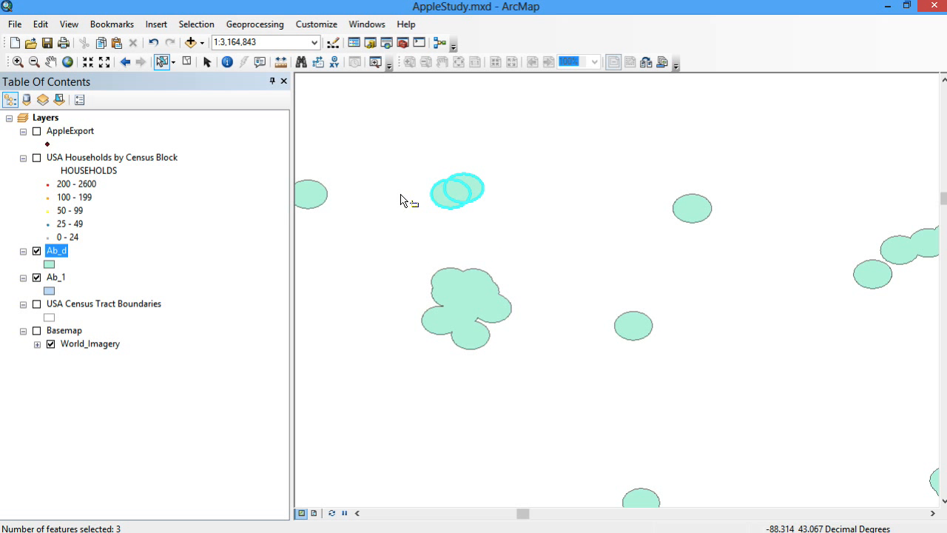
# Hide the Ab_1 layer and select individual dissolved buffers in Ab_d to check how they were merged
pyautogui.click(37, 278)
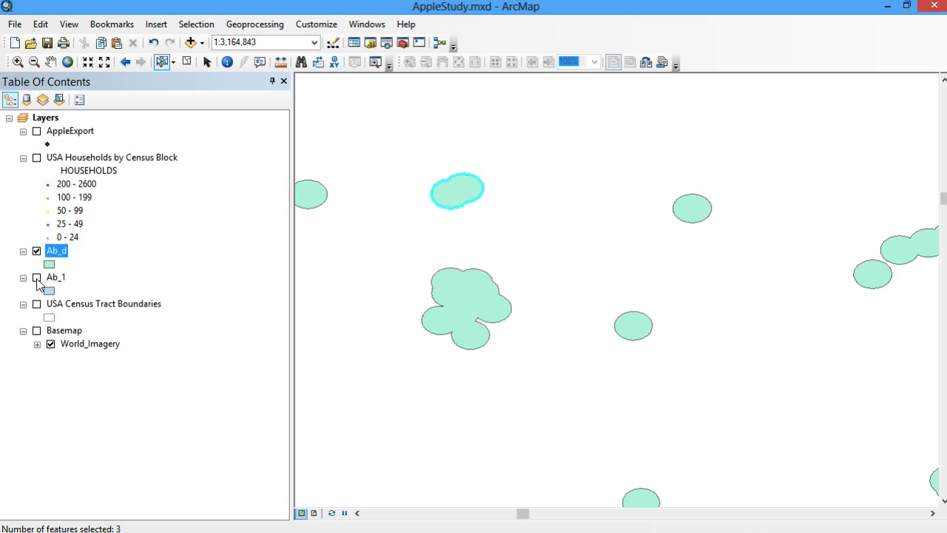
pyautogui.click(500, 311)
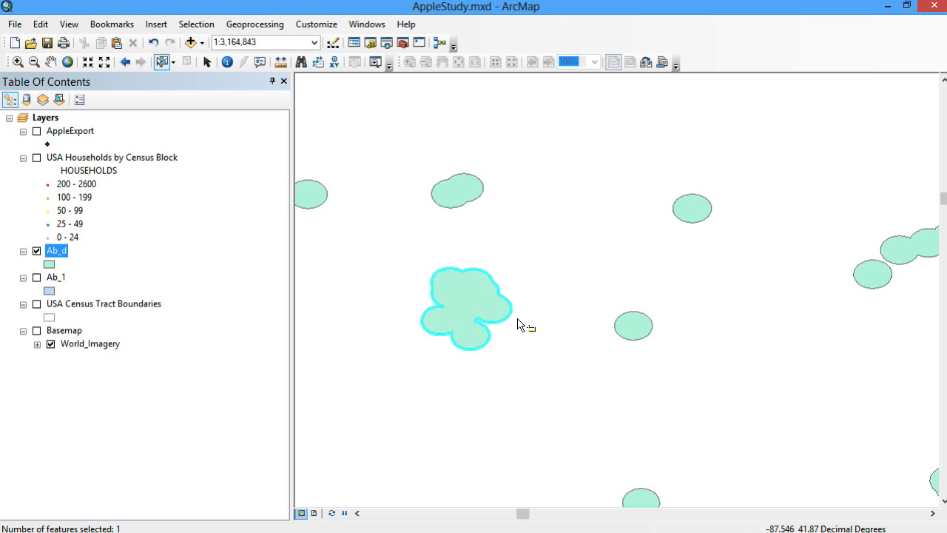
pyautogui.click(637, 329)
pyautogui.click(701, 214)
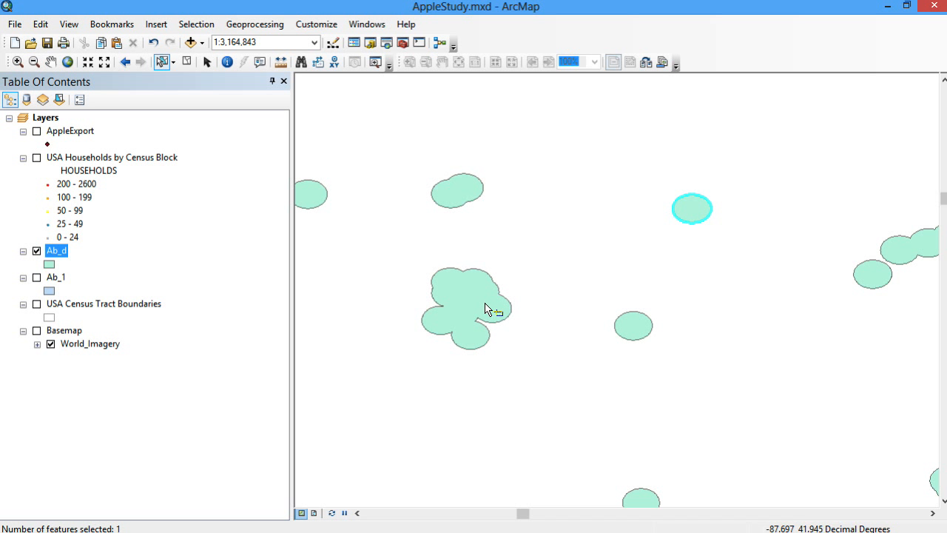
# Show the AppleExport and USA Households by Census Block layers together with the dissolved Ab_d buffers
pyautogui.click(37, 132)
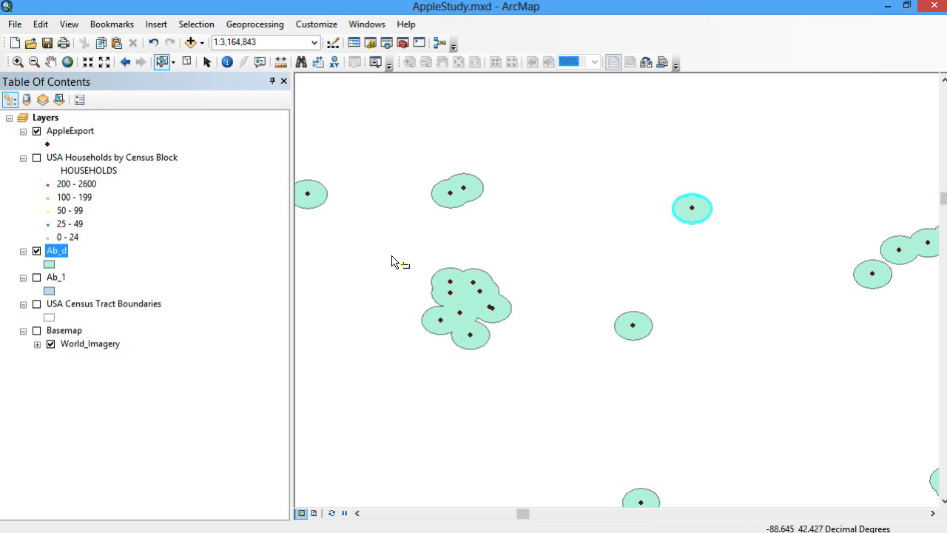
pyautogui.click(37, 251)
pyautogui.click(37, 250)
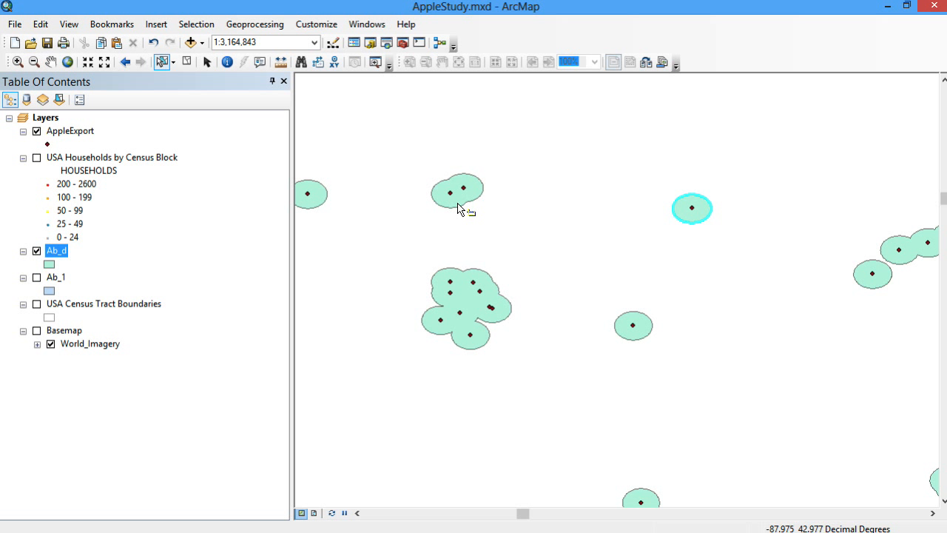
pyautogui.click(36, 158)
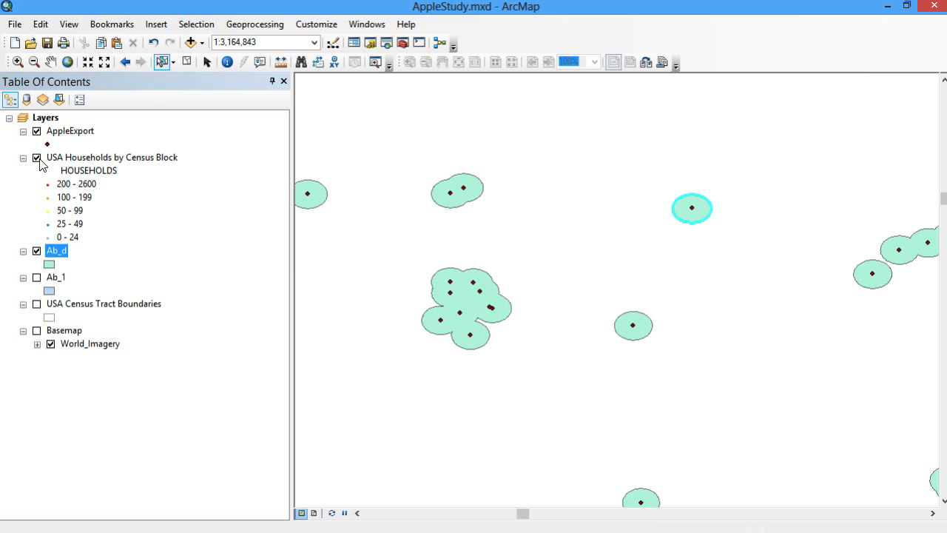
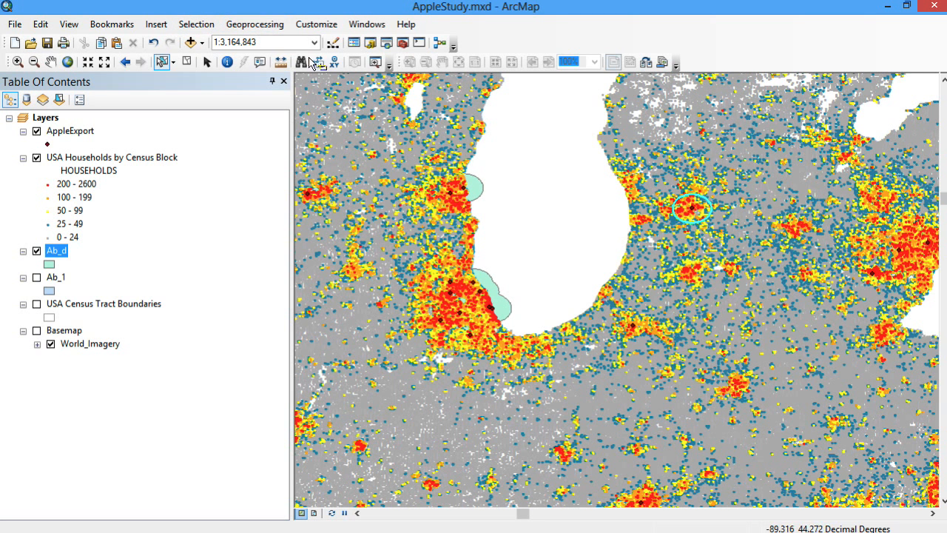
# Start the Clip tool with USA Households by Census Block as the input features and Ab_d as the clip features
pyautogui.click(261, 25)
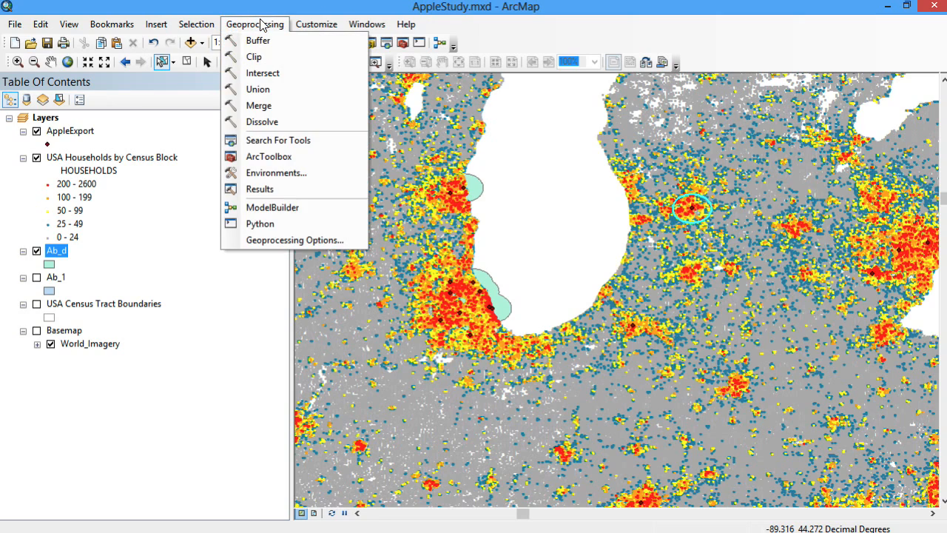
pyautogui.click(262, 59)
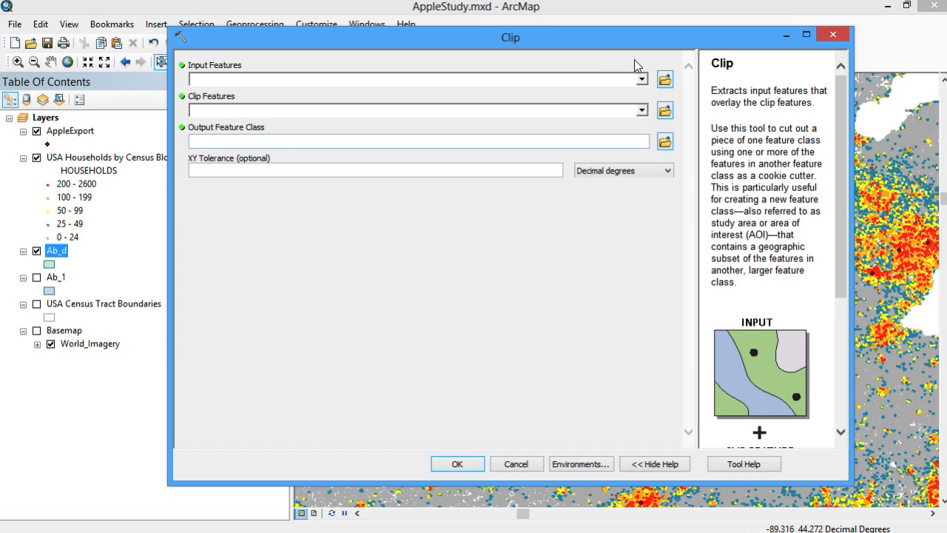
pyautogui.click(641, 79)
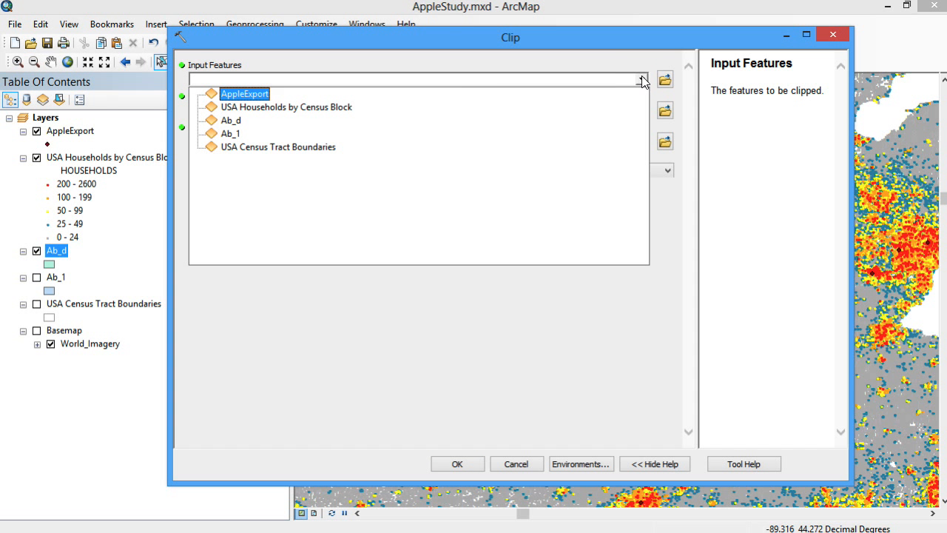
pyautogui.click(332, 111)
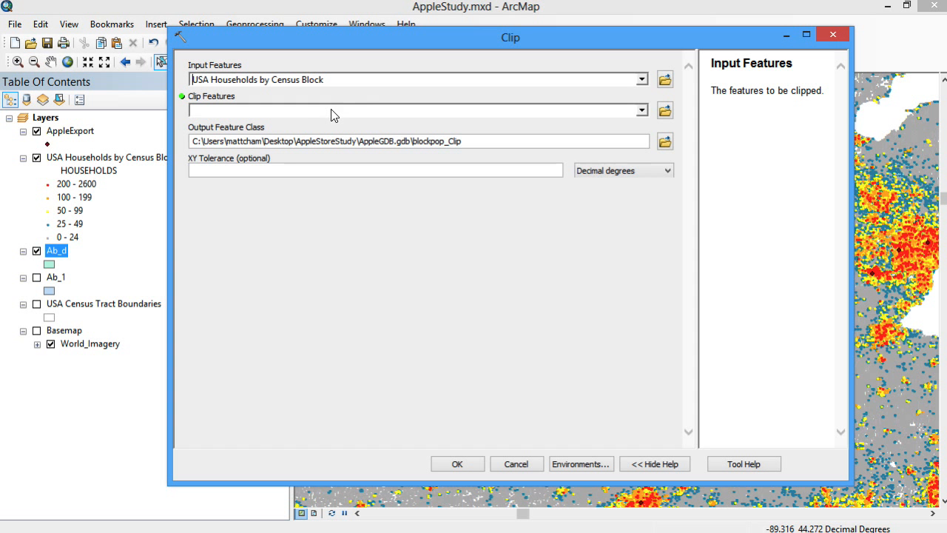
pyautogui.click(641, 110)
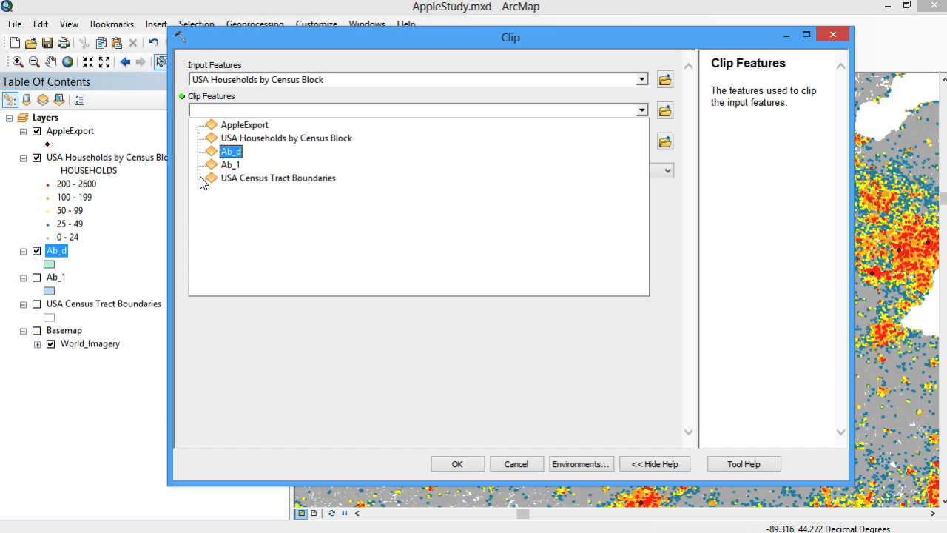
pyautogui.click(230, 152)
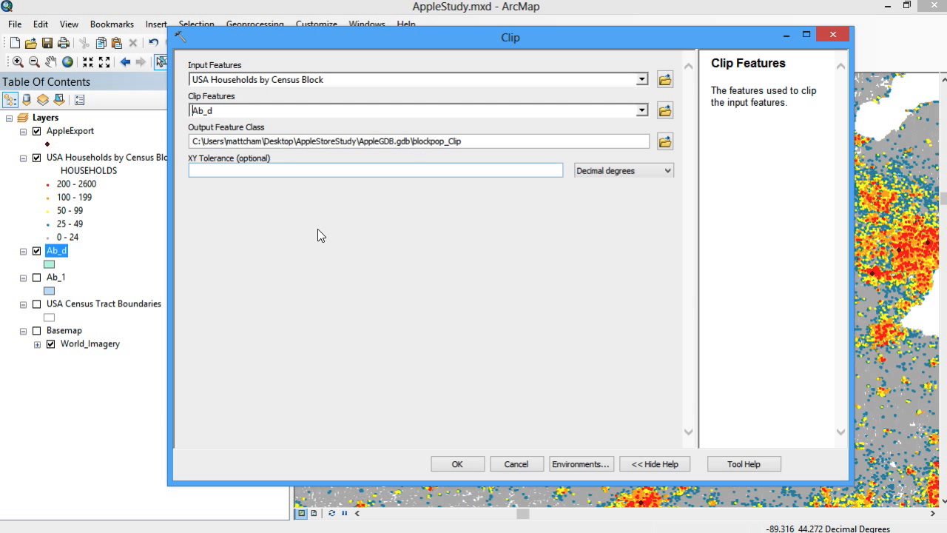
# Name the output feature class clipped_cen in AppleGDB.gdb and run the Clip tool
pyautogui.click(447, 143)
pyautogui.moveTo(413, 142); pyautogui.dragTo(520, 142)
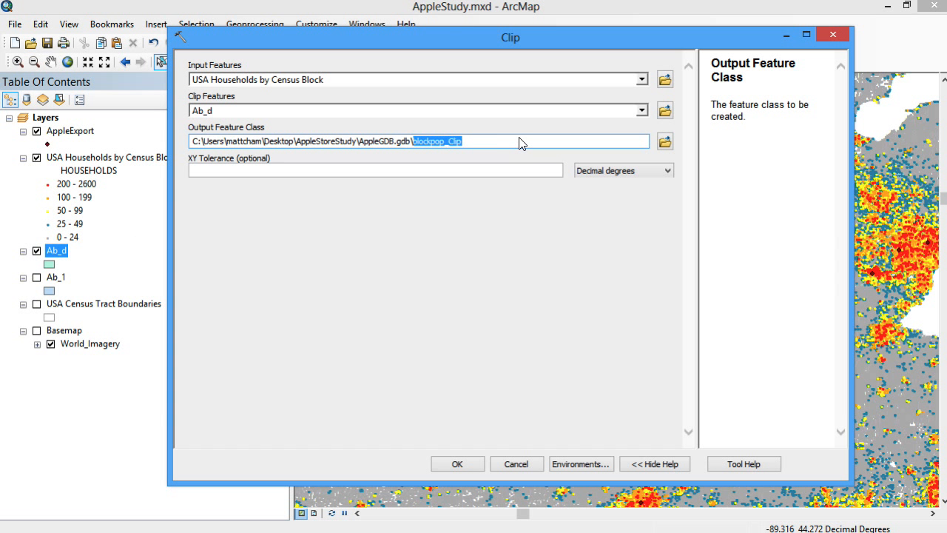
pyautogui.write('cen')
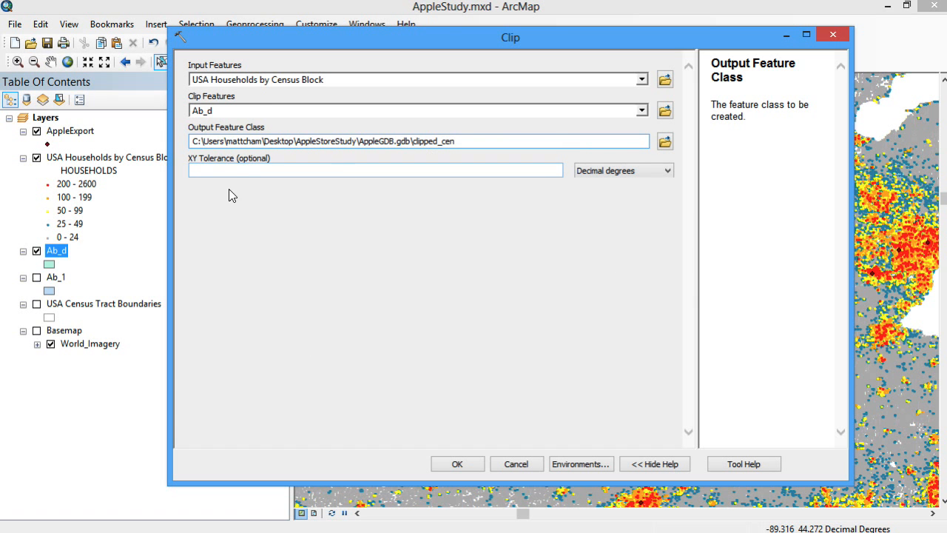
pyautogui.click(466, 461)
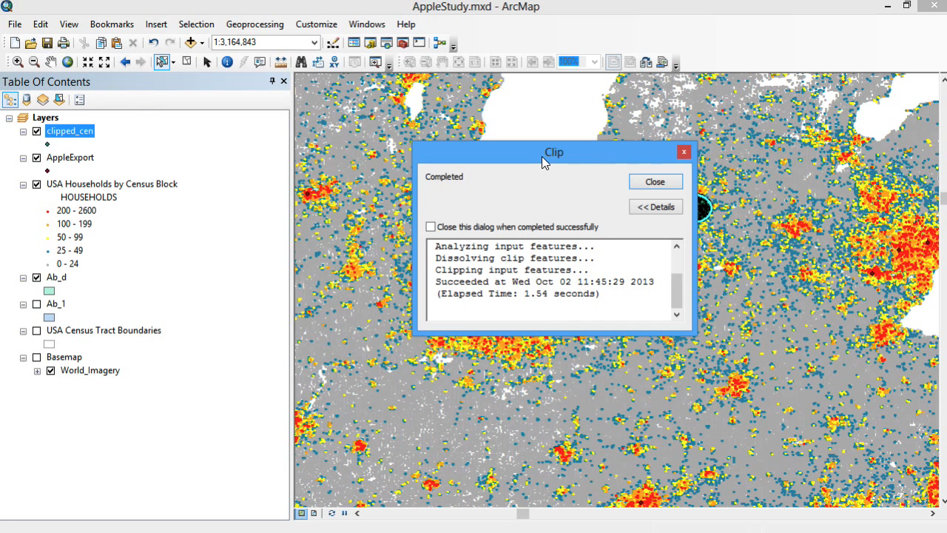
pyautogui.click(655, 182)
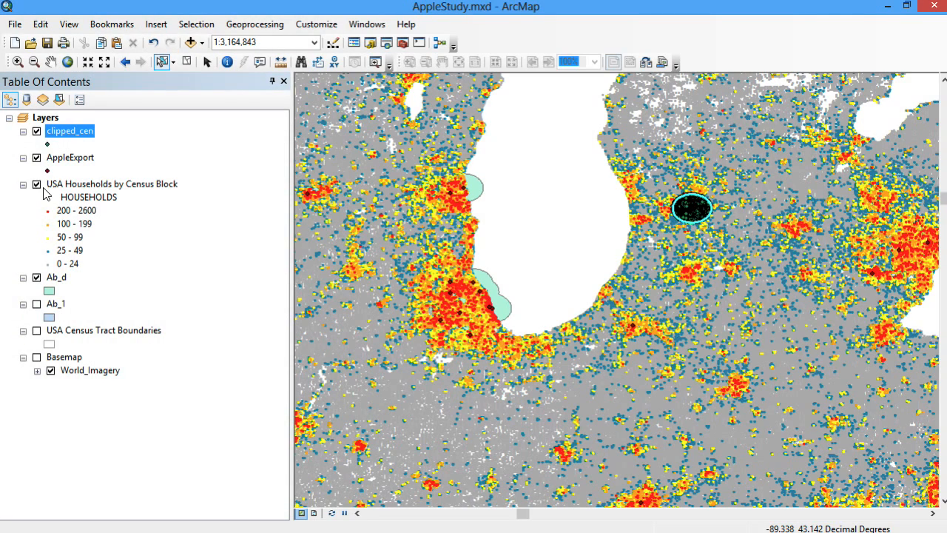
# Hide the Ab_d, USA Households by Census Block and AppleExport layers to examine clipped_cen on its own
pyautogui.click(36, 277)
pyautogui.click(36, 184)
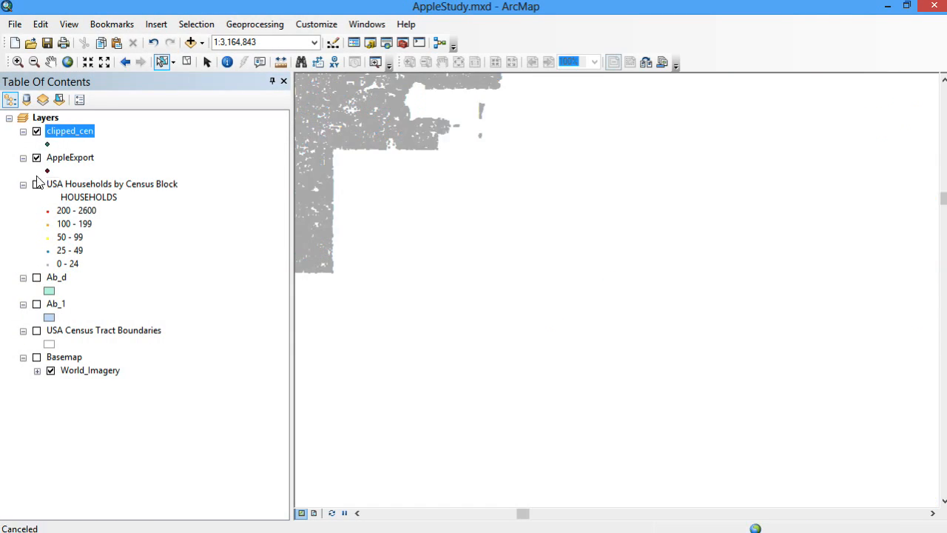
pyautogui.click(36, 157)
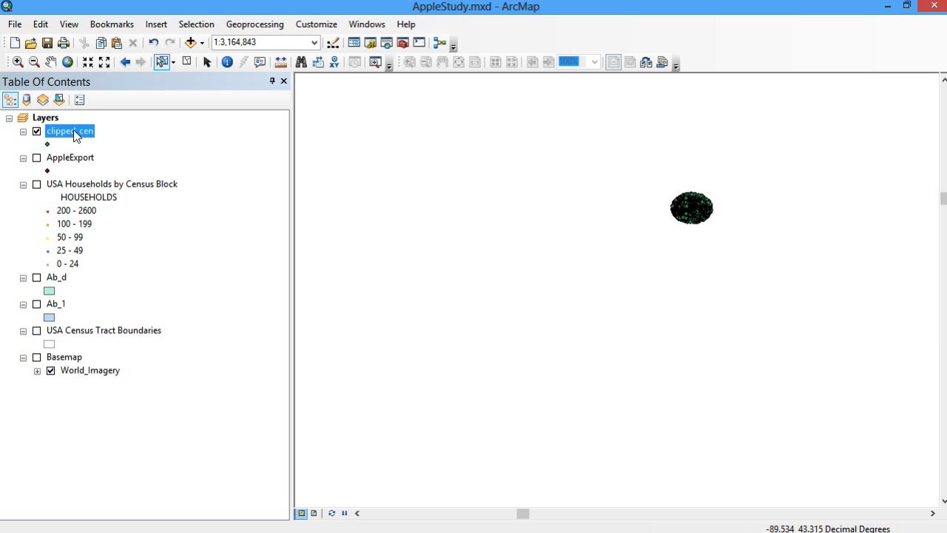
# Remove the clipped_cen layer from the map and clear the selected features in all layers
pyautogui.rightClick(76, 132)
pyautogui.click(122, 157)
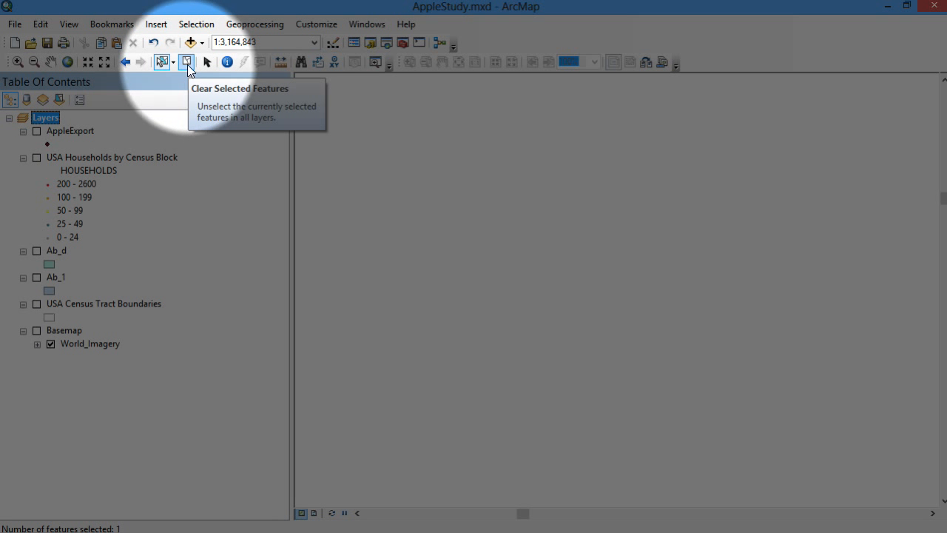
pyautogui.click(186, 63)
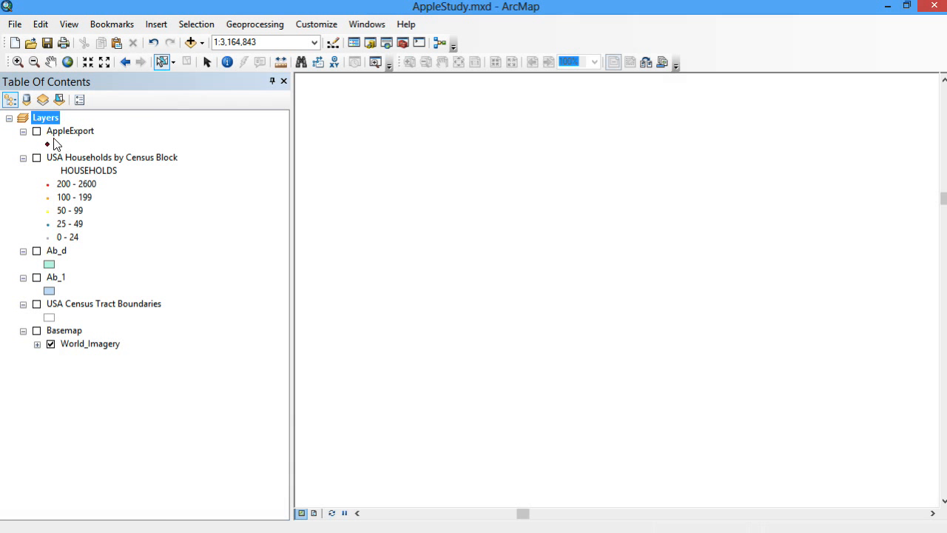
# Show the AppleExport and USA Households by Census Block layers again
pyautogui.click(37, 130)
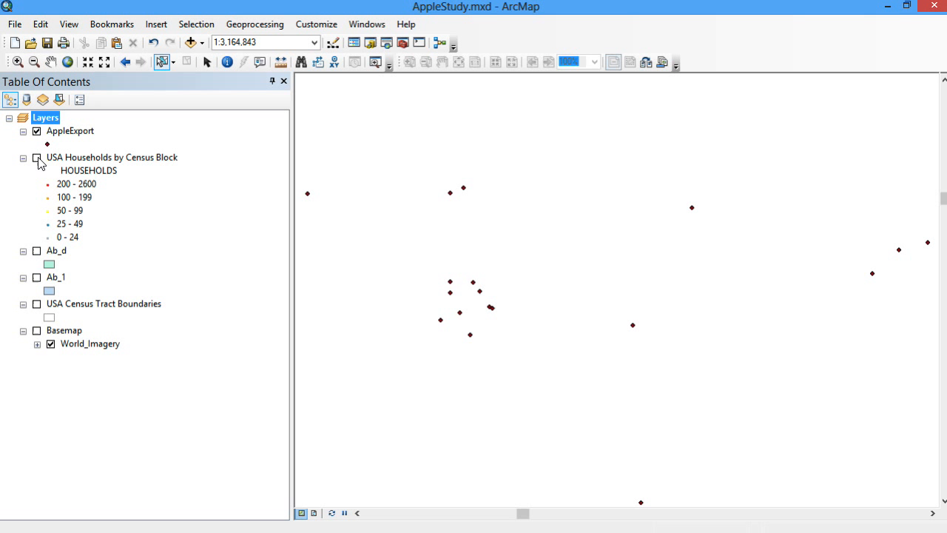
pyautogui.click(36, 158)
# Open the Buffer tool and its list of available input features
pyautogui.click(245, 23)
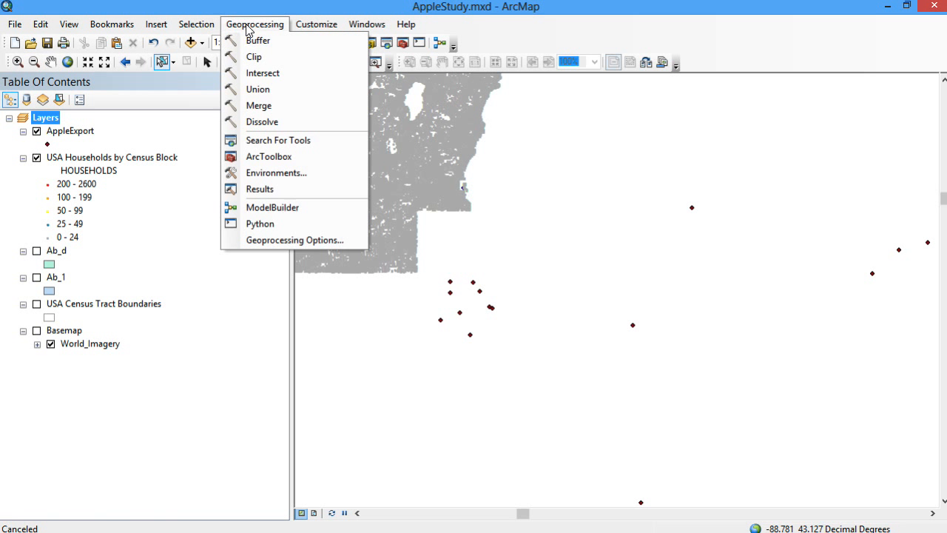
pyautogui.click(255, 39)
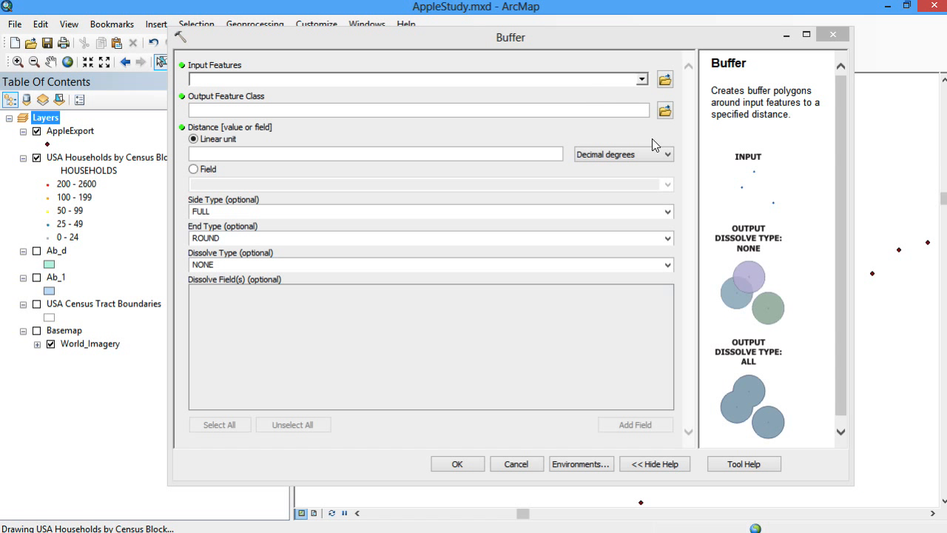
pyautogui.click(618, 41)
pyautogui.click(640, 79)
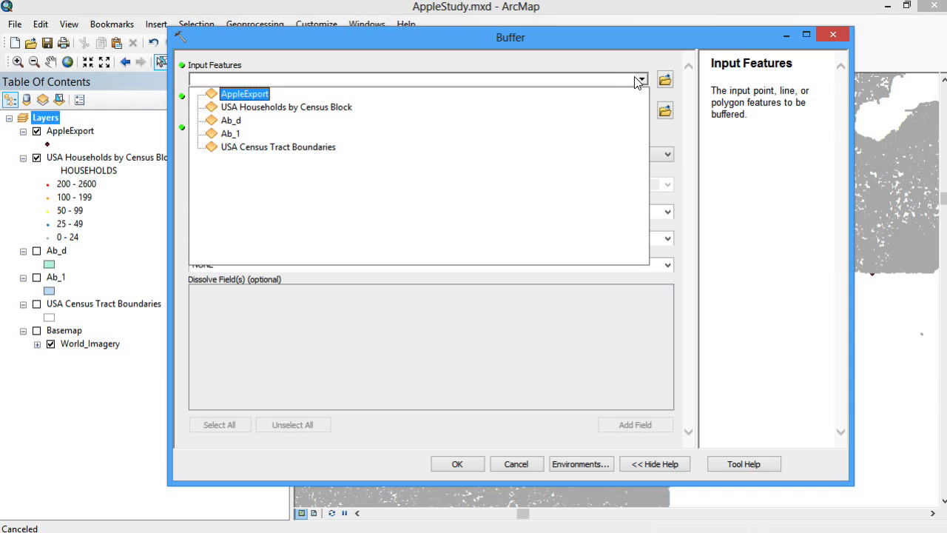
pyautogui.click(299, 120)
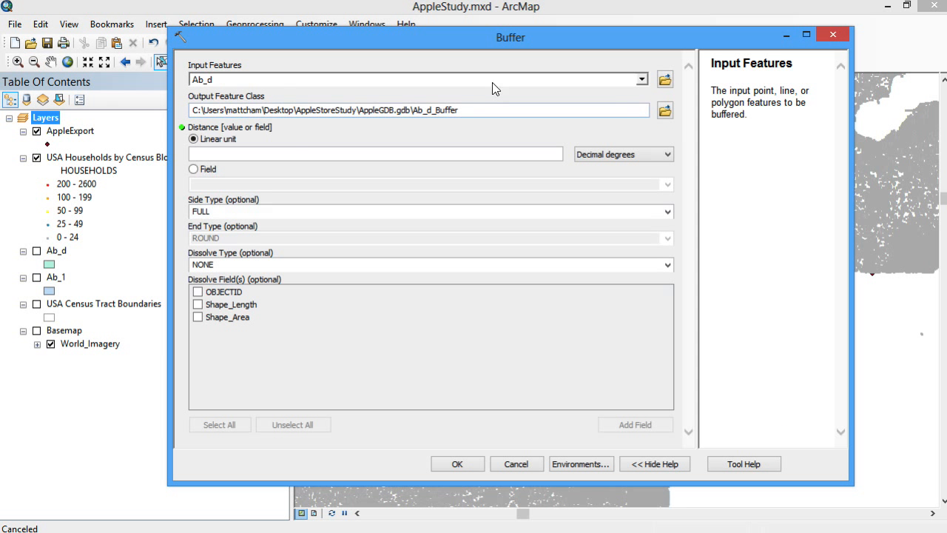
pyautogui.click(641, 79)
pyautogui.click(283, 109)
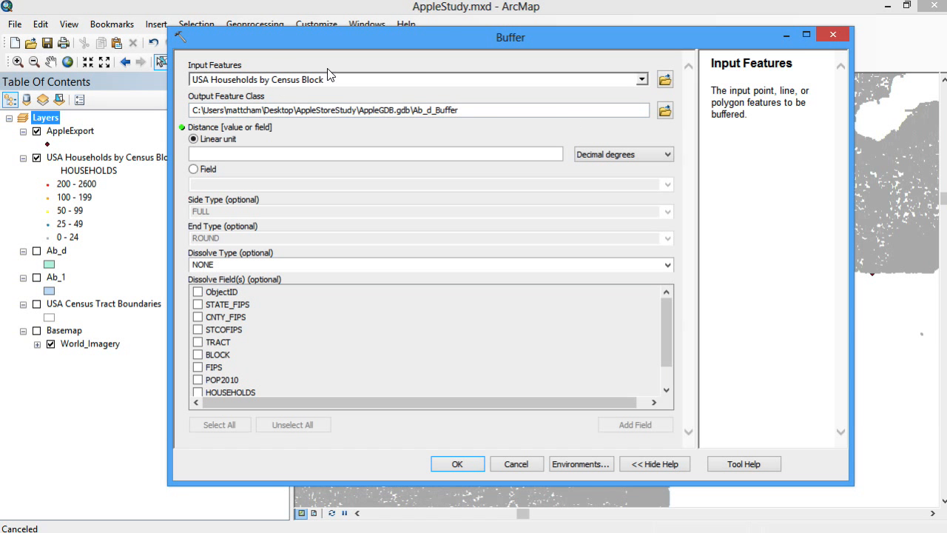
pyautogui.click(834, 35)
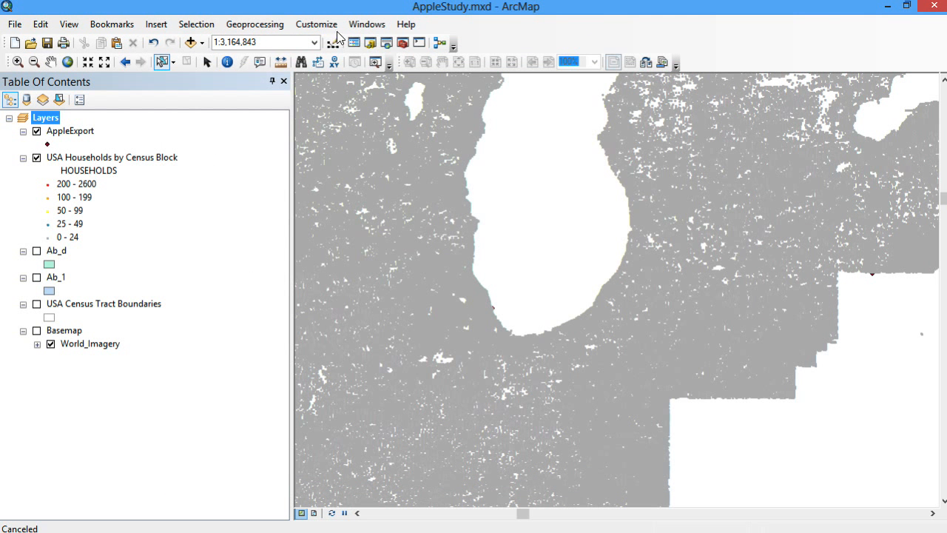
# Set up a Clip with USA Households by Census Block as the input features and Ab_d as the clip features
pyautogui.click(254, 25)
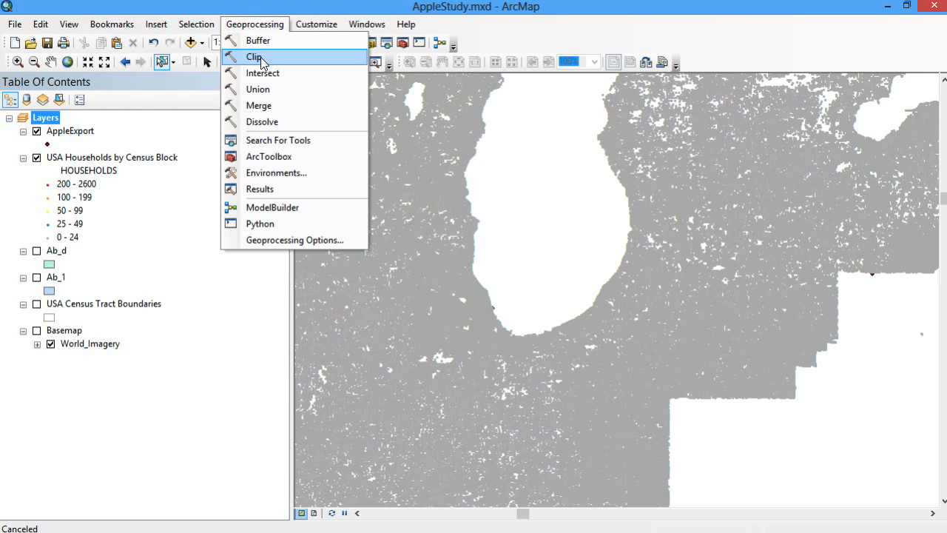
pyautogui.click(260, 57)
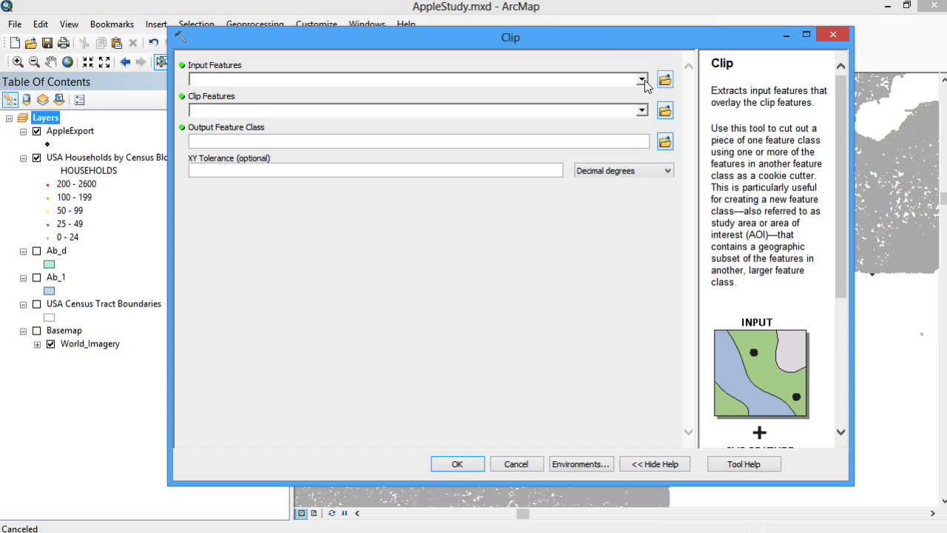
pyautogui.click(641, 80)
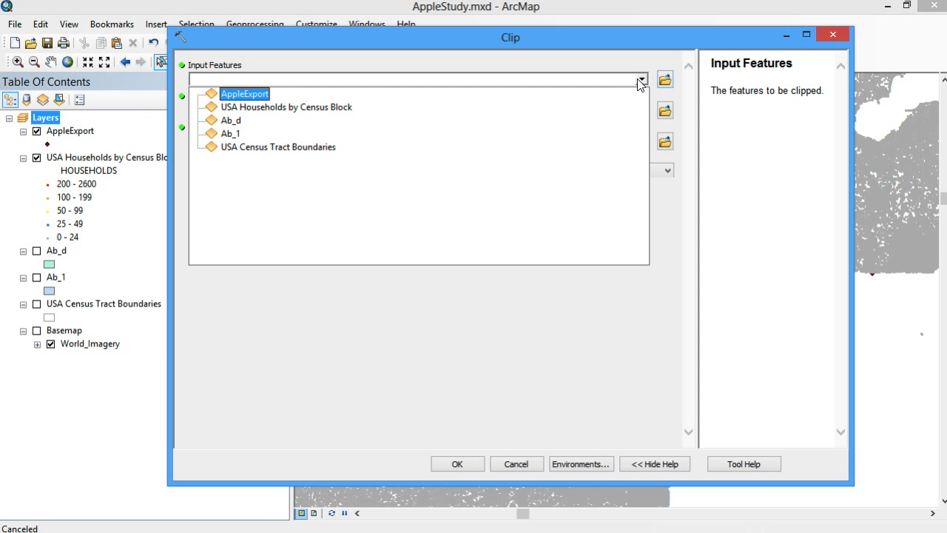
pyautogui.click(286, 112)
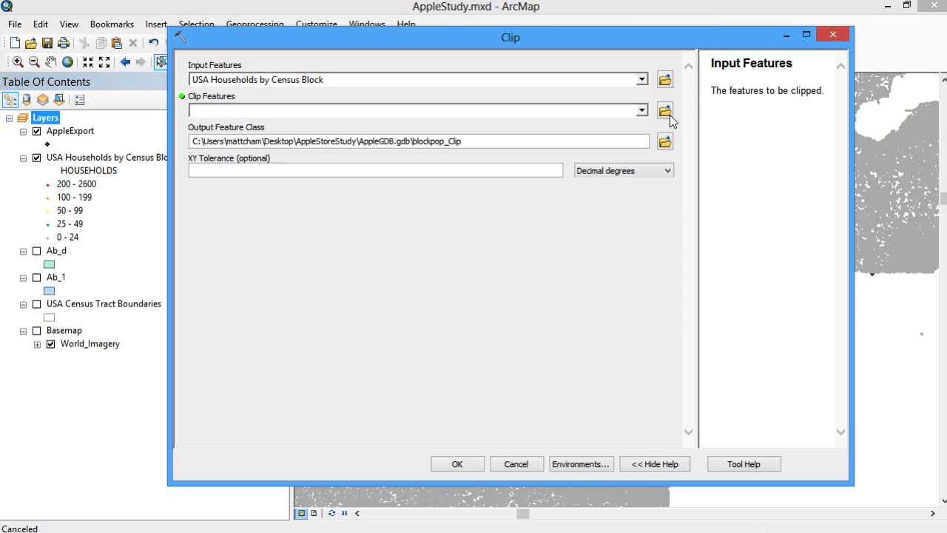
pyautogui.click(641, 111)
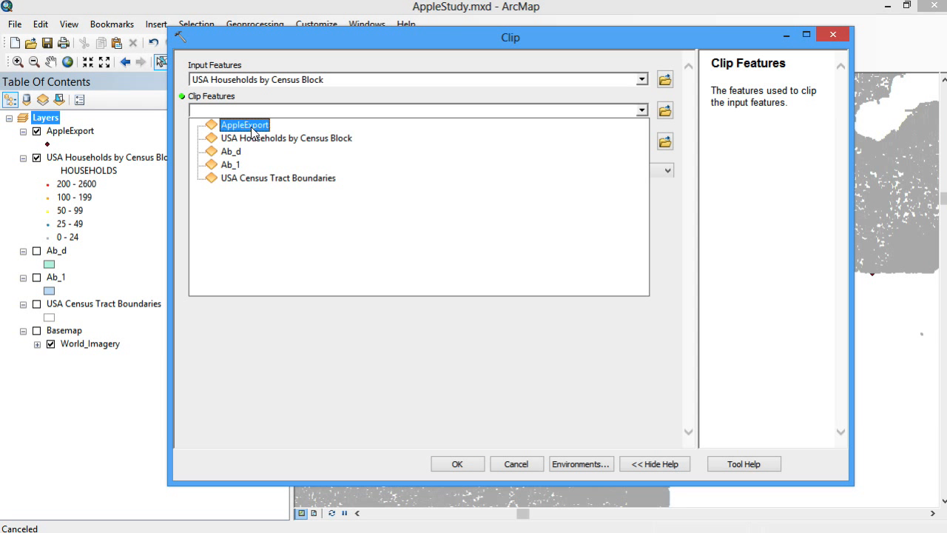
pyautogui.click(237, 151)
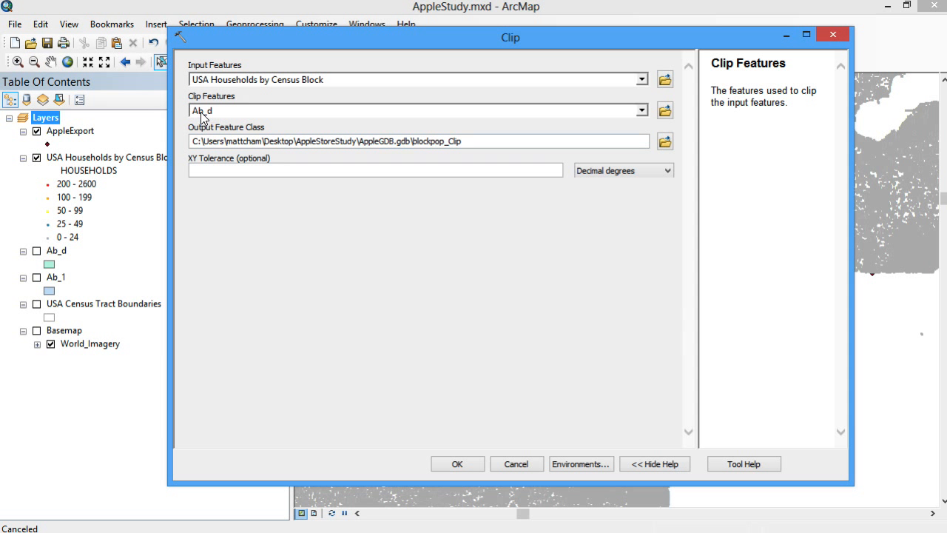
# Name the output feature class clipped_cen2 in AppleGDB.gdb, run the clip and dismiss its completion report
pyautogui.click(473, 144)
pyautogui.moveTo(415, 140); pyautogui.dragTo(539, 141)
pyautogui.press('BackSpace')
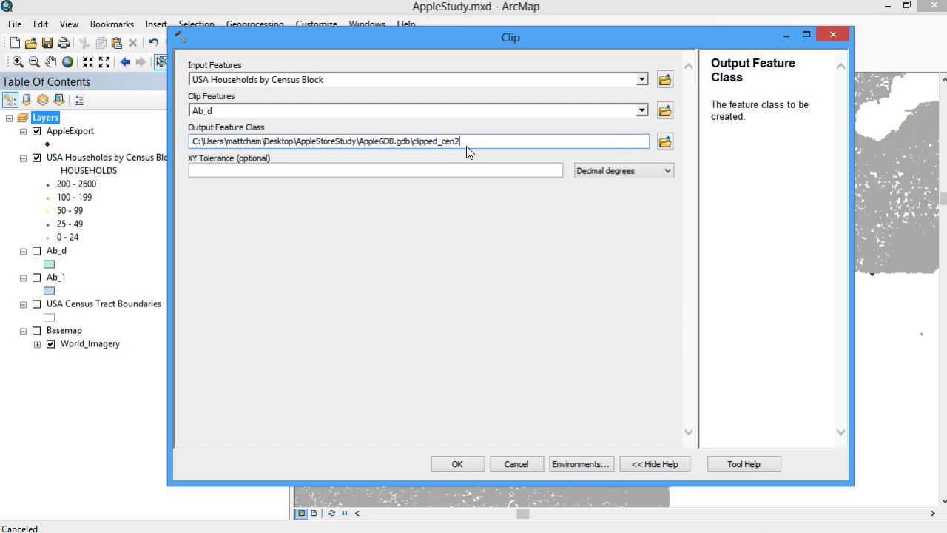
pyautogui.moveTo(208, 45); pyautogui.dragTo(232, 54)
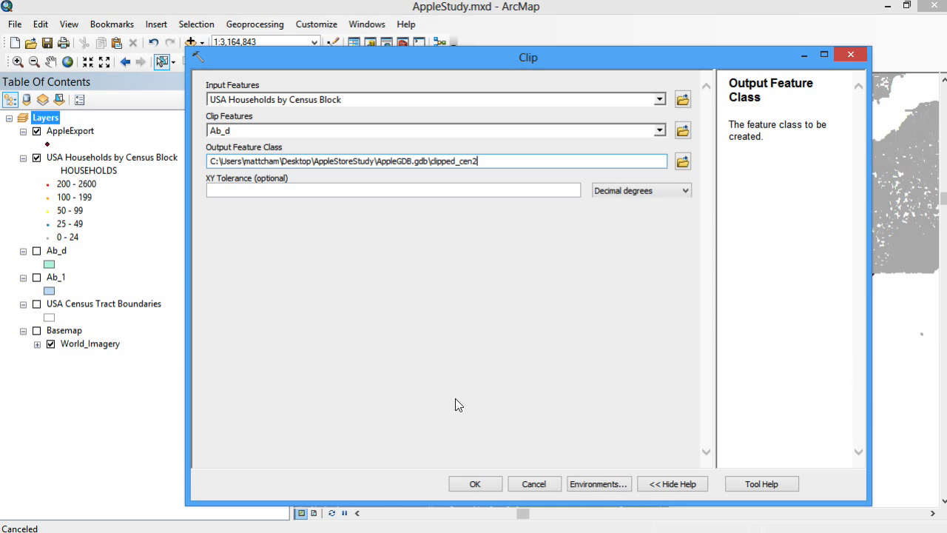
pyautogui.click(488, 482)
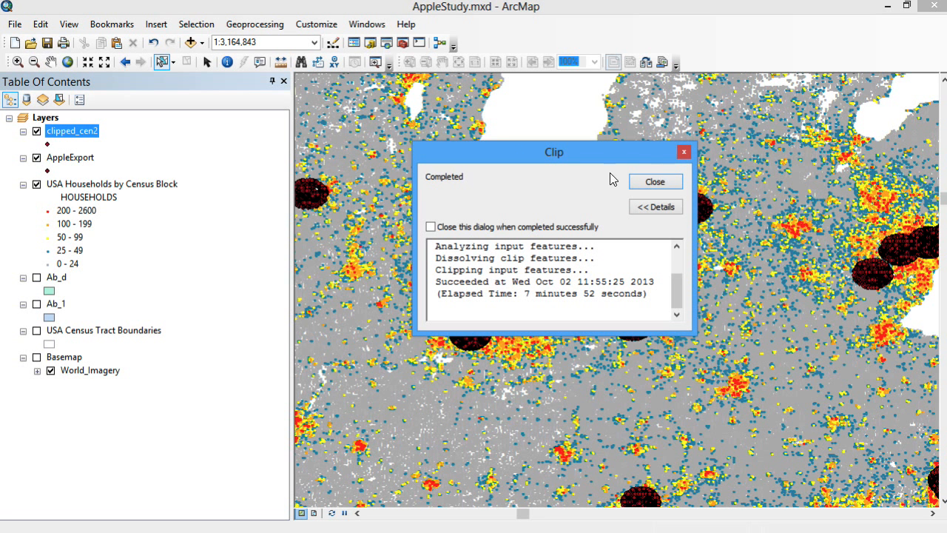
pyautogui.click(684, 153)
# Review the attribute table of the clipped_cen2 layer and close it
pyautogui.rightClick(78, 135)
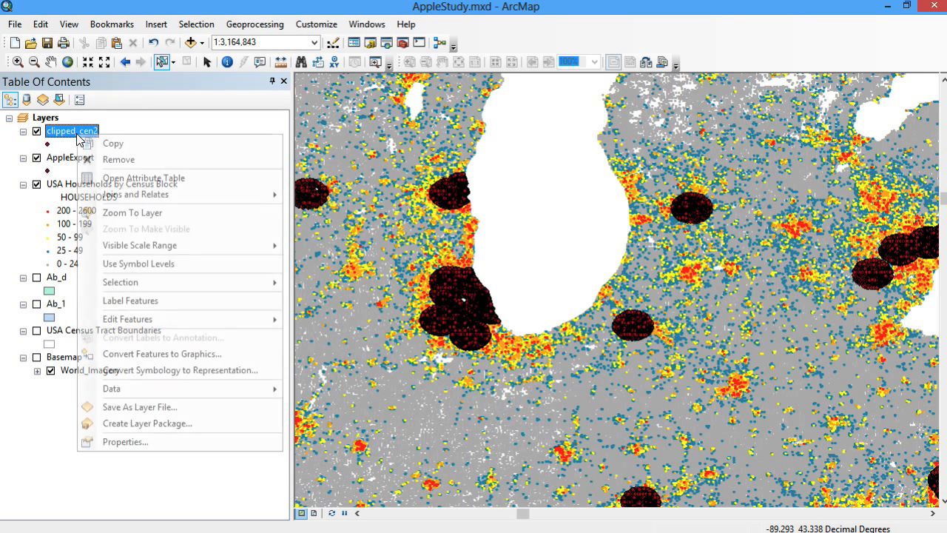
pyautogui.click(133, 177)
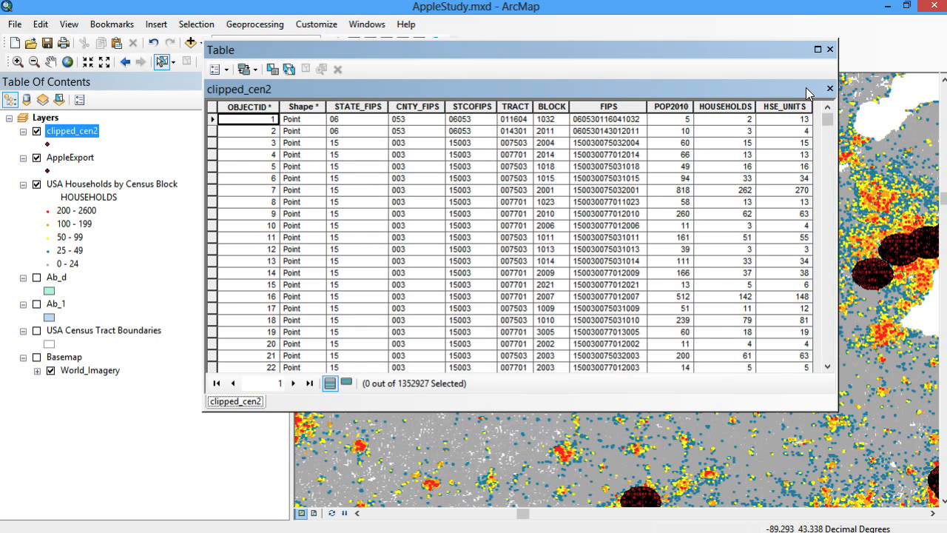
pyautogui.click(829, 49)
# Hide the USA Households by Census Block layer and zoom the map to the full extent of clipped_cen2
pyautogui.click(36, 185)
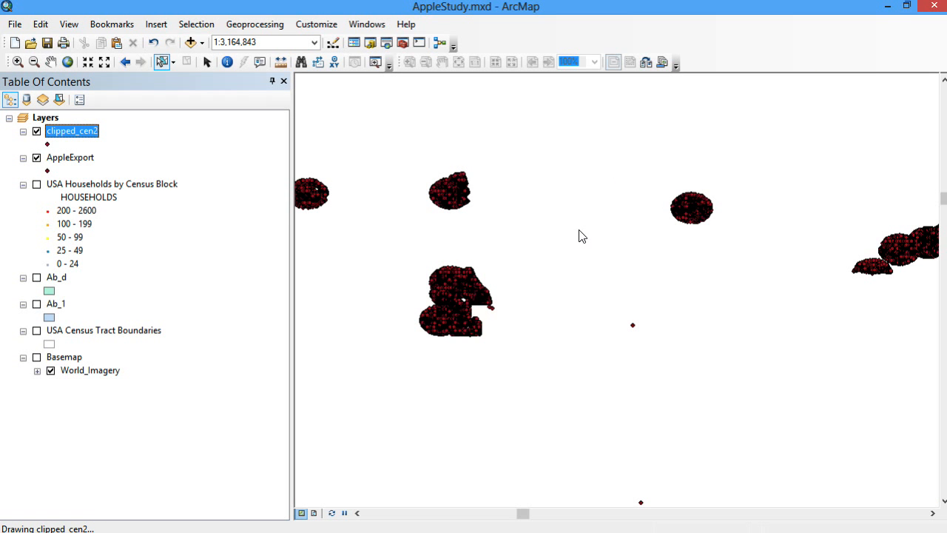
pyautogui.rightClick(71, 133)
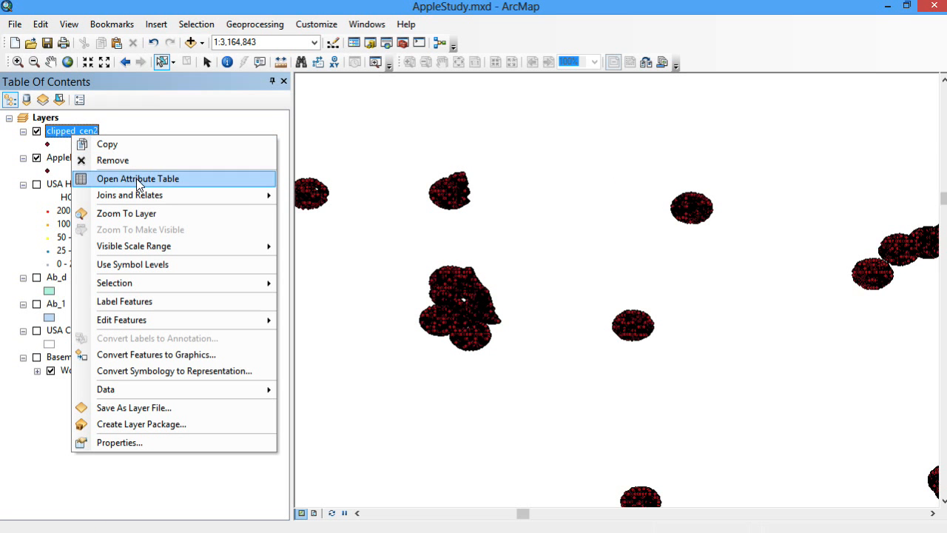
pyautogui.click(143, 214)
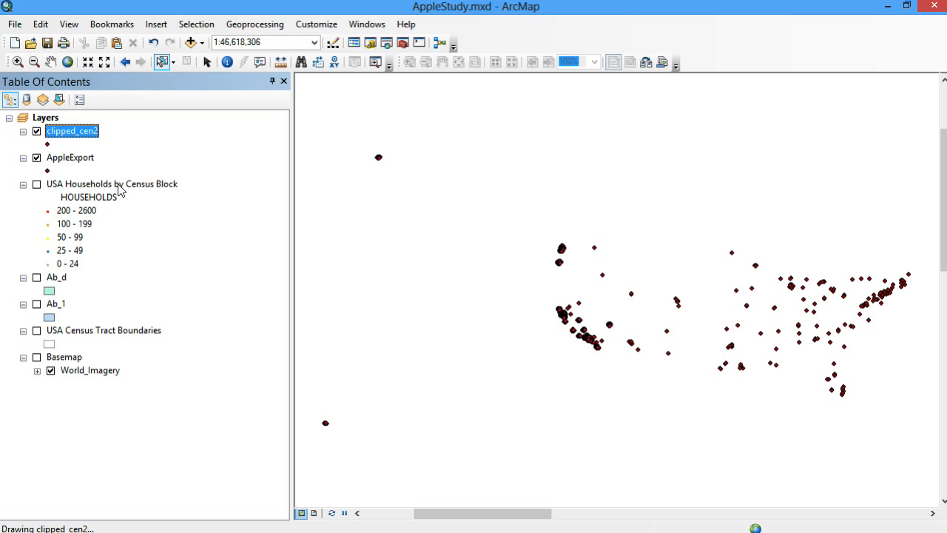
# Change the AppleExport layer's point symbol to the green Square 2
pyautogui.click(49, 171)
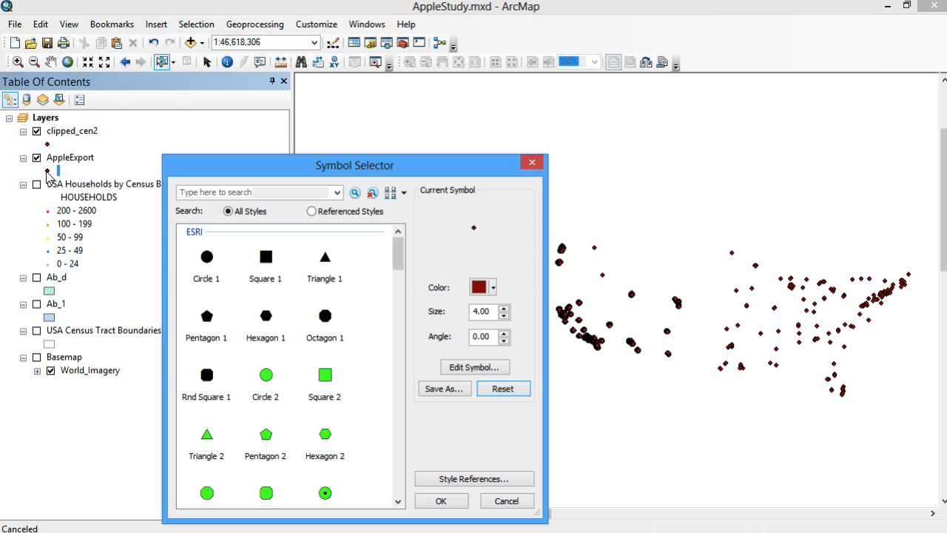
pyautogui.click(323, 376)
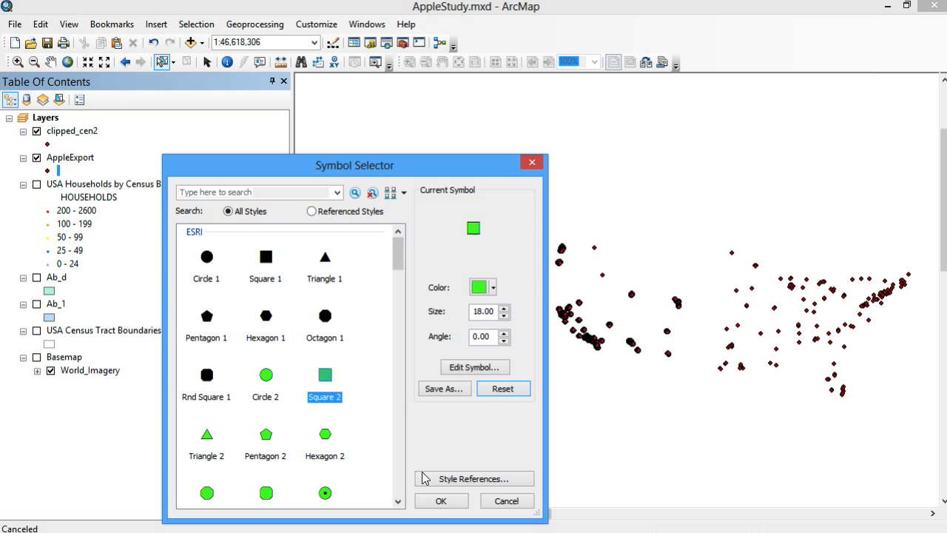
pyautogui.click(449, 506)
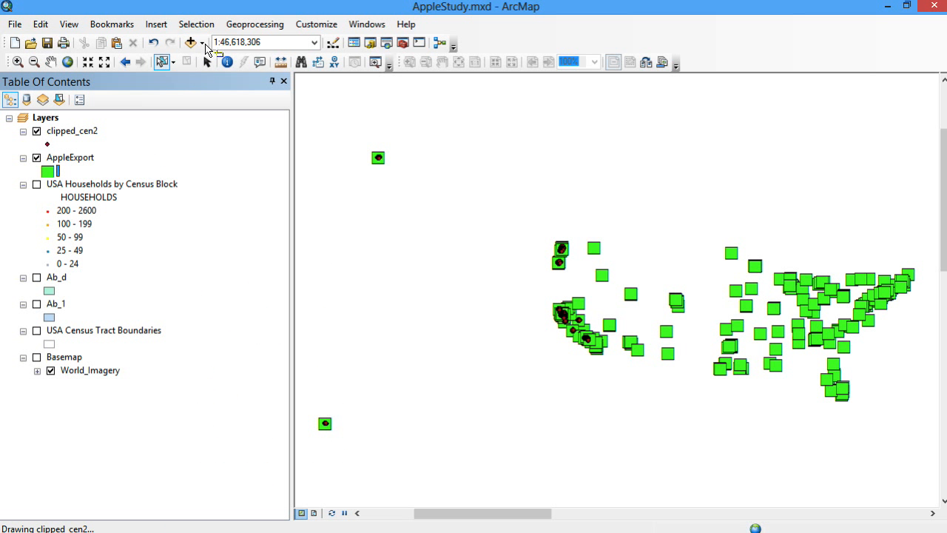
pyautogui.click(203, 44)
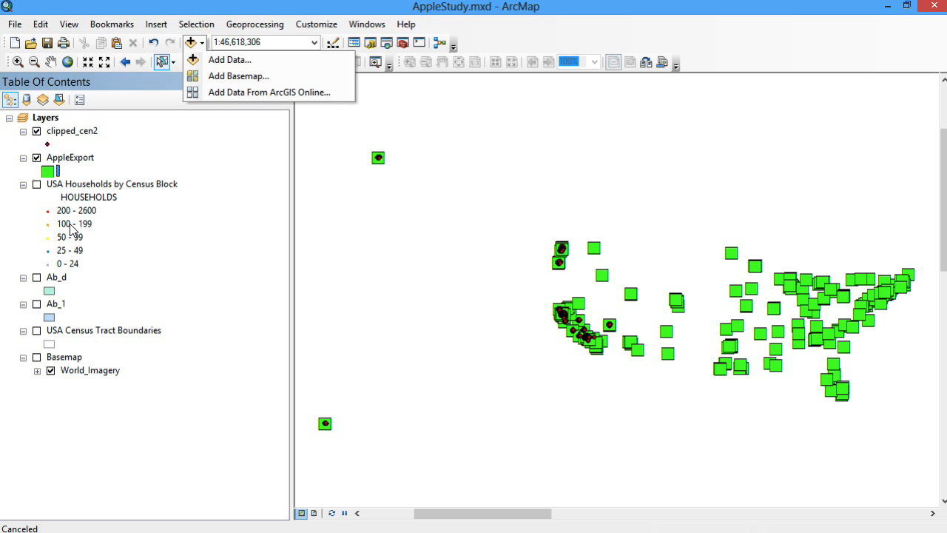
# Import the complete symbology definition from USA Households by Census Block into clipped_cen2, matching the HOUSEHOLDS value field, and apply it
pyautogui.click(82, 133)
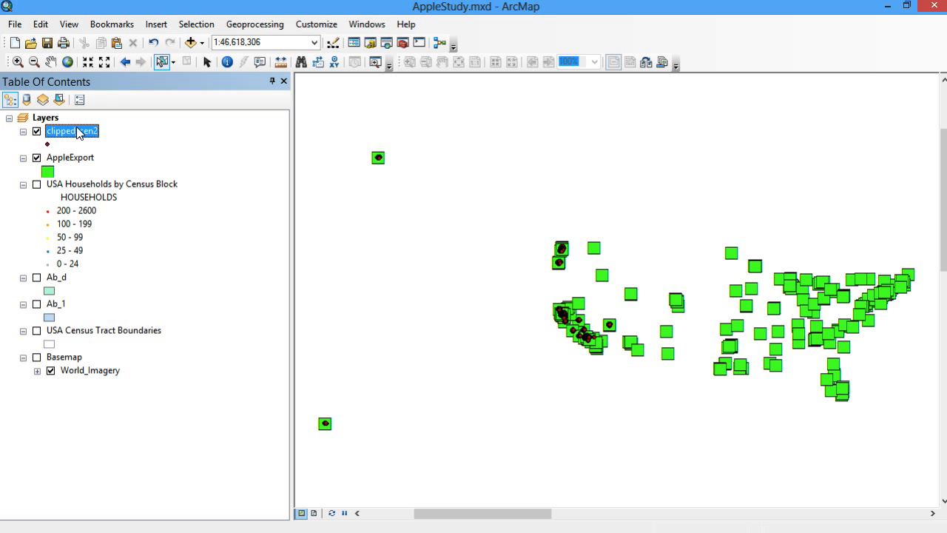
pyautogui.rightClick(80, 133)
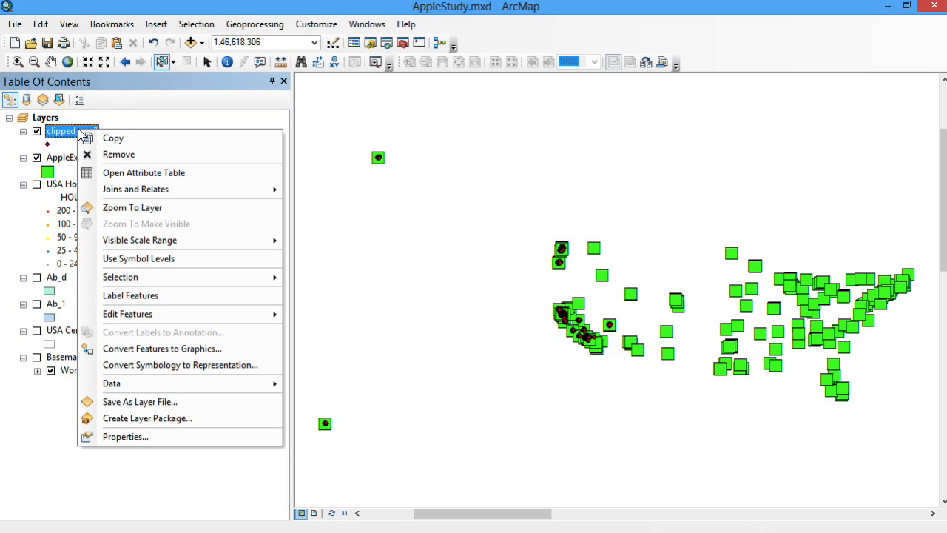
pyautogui.click(126, 436)
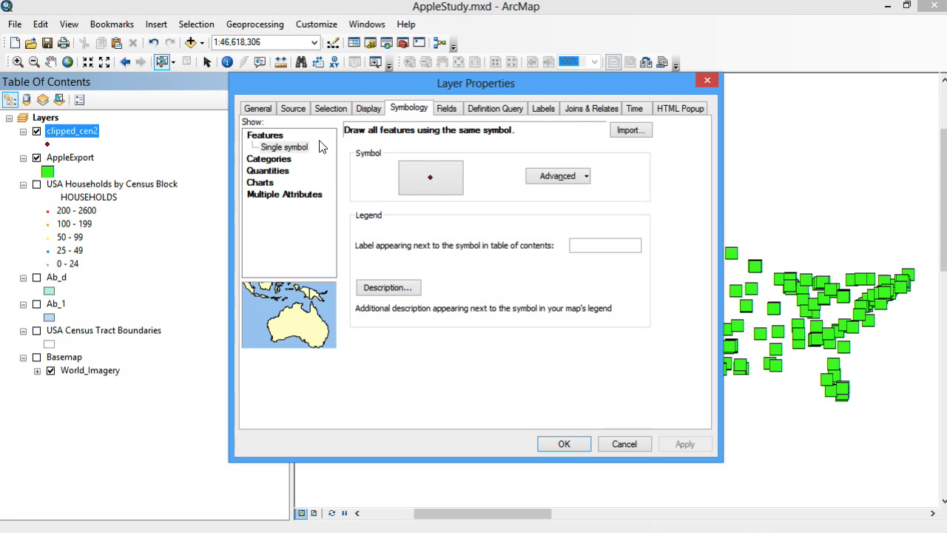
pyautogui.click(285, 158)
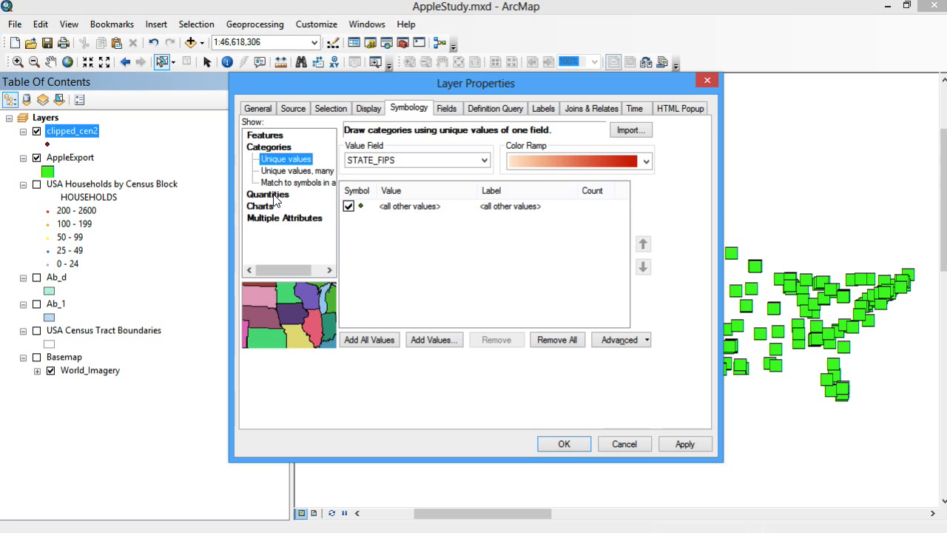
pyautogui.click(273, 196)
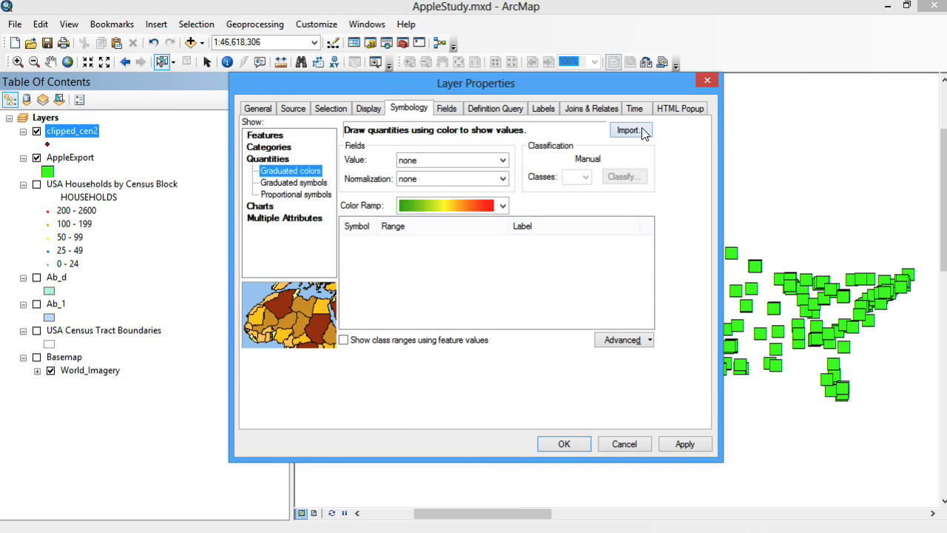
pyautogui.click(628, 130)
pyautogui.click(557, 252)
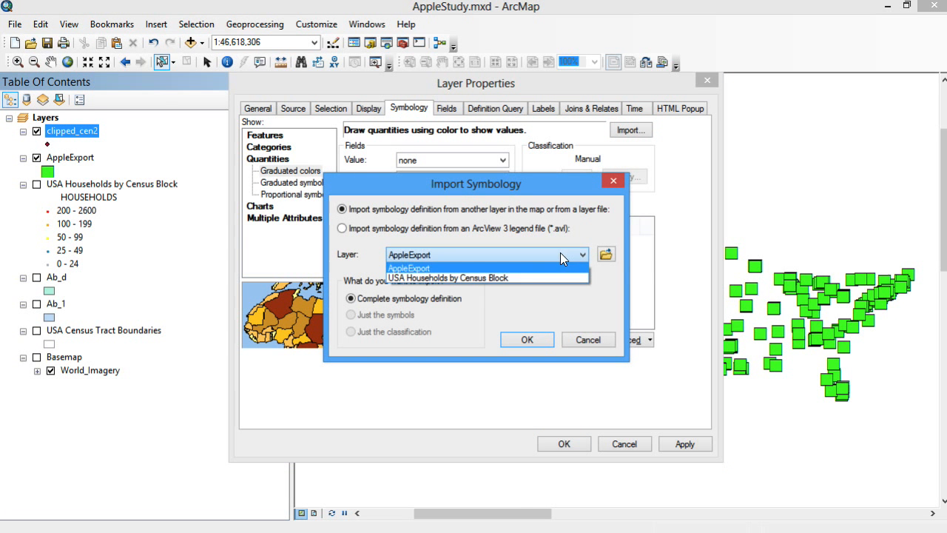
pyautogui.click(501, 278)
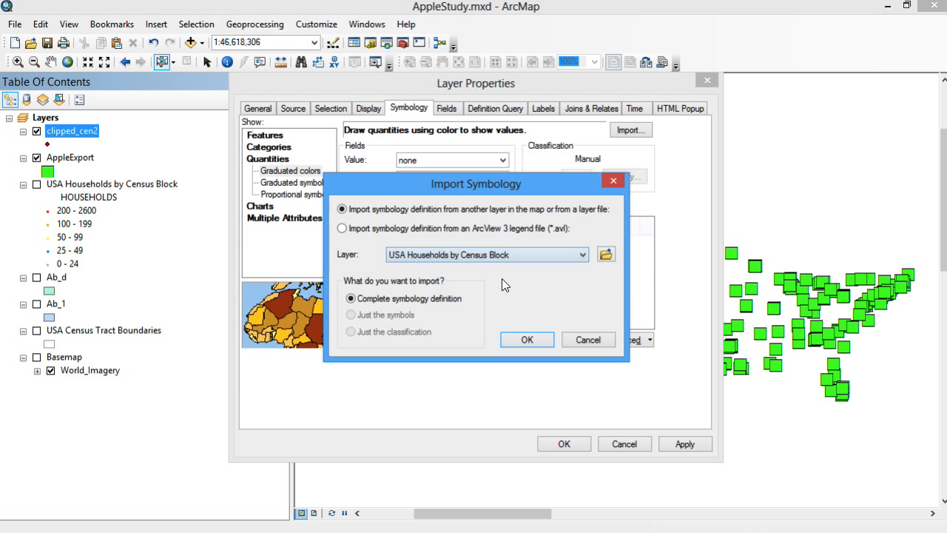
pyautogui.click(533, 339)
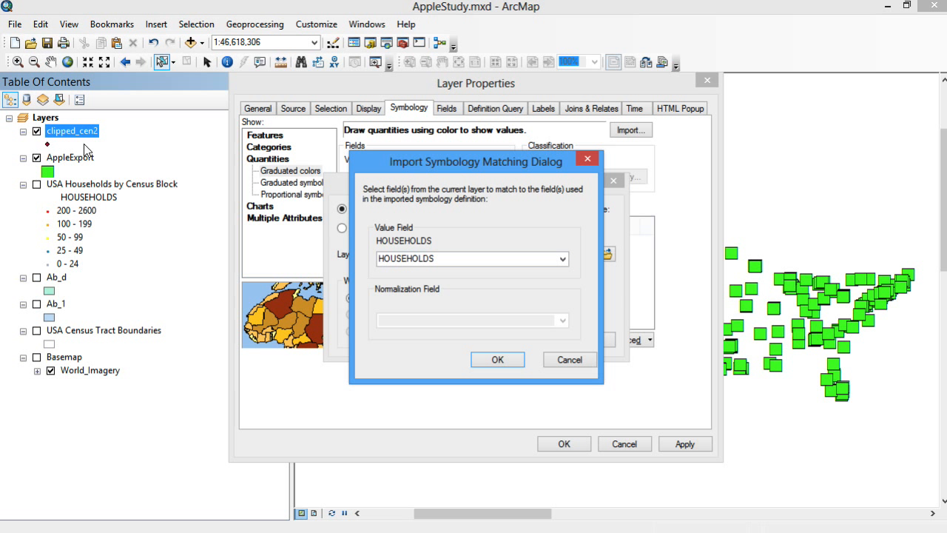
pyautogui.click(508, 359)
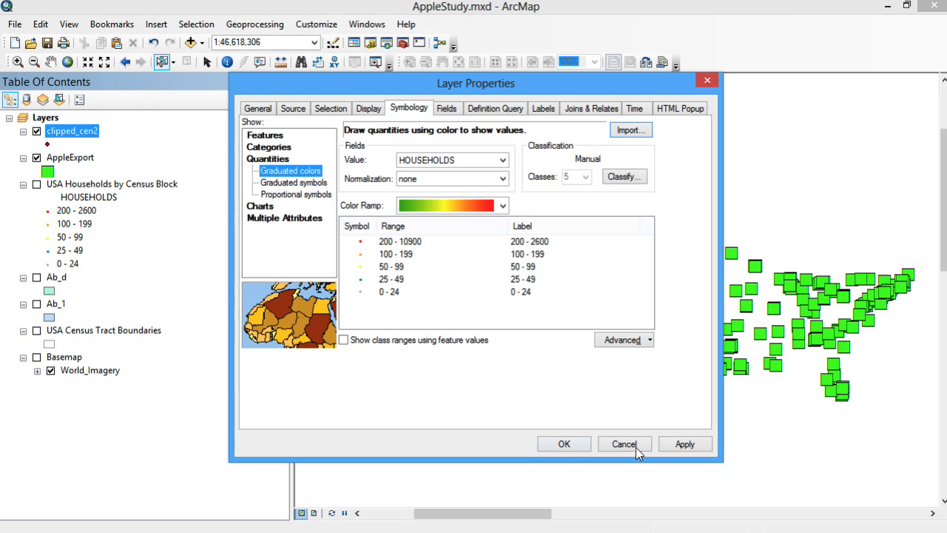
pyautogui.click(683, 443)
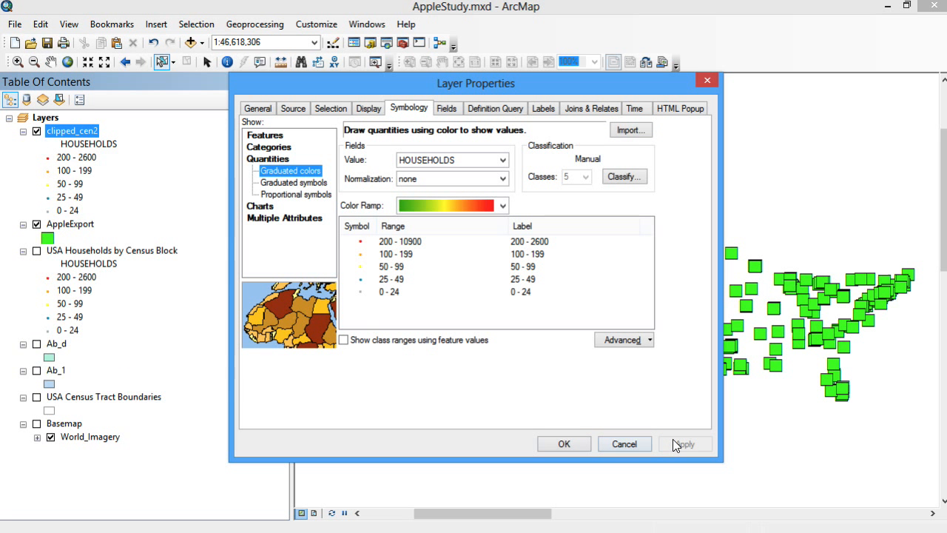
pyautogui.click(572, 447)
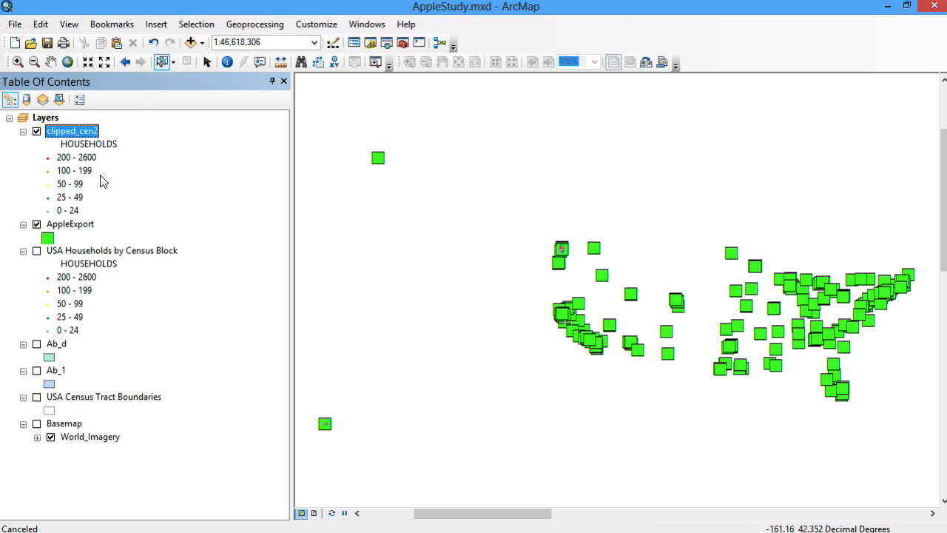
# Hide the AppleExport layer so only the clipped_cen2 points are drawn
pyautogui.rightClick(87, 134)
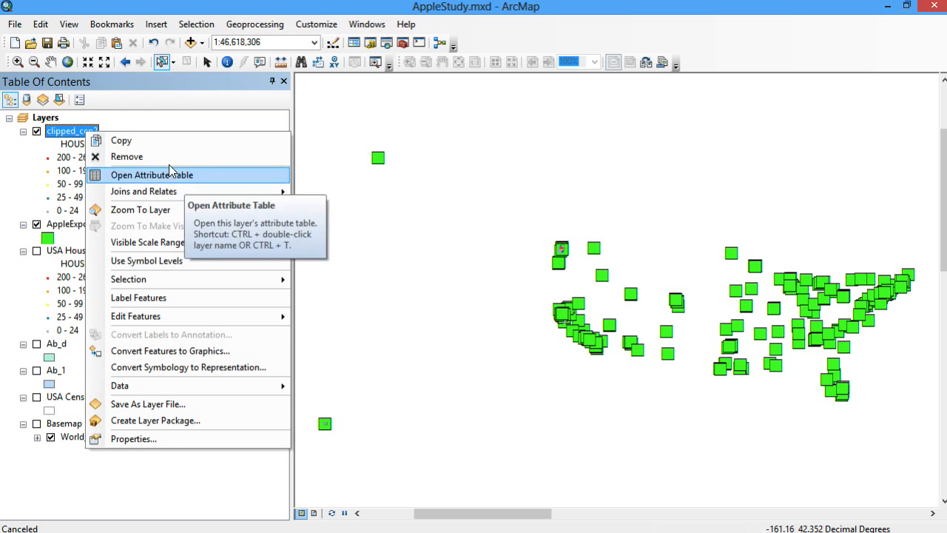
pyautogui.click(343, 133)
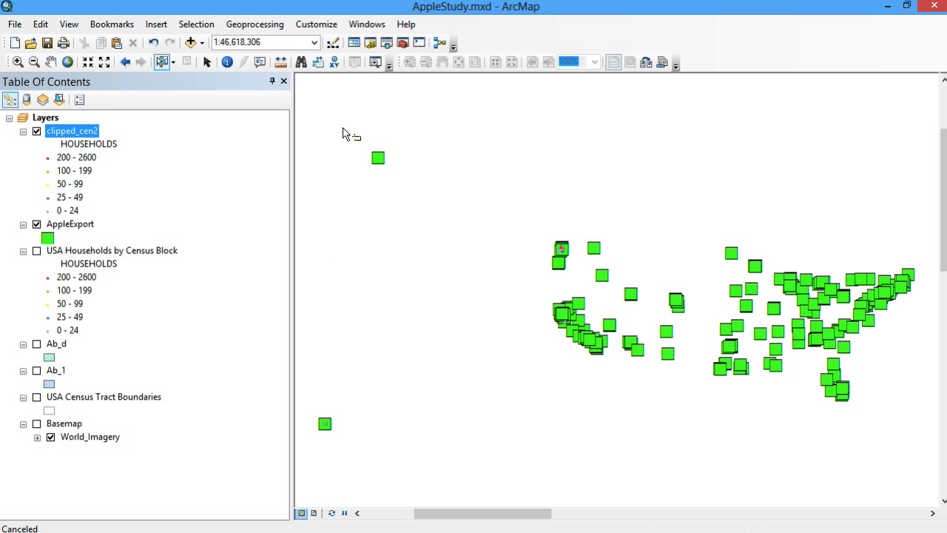
pyautogui.click(36, 224)
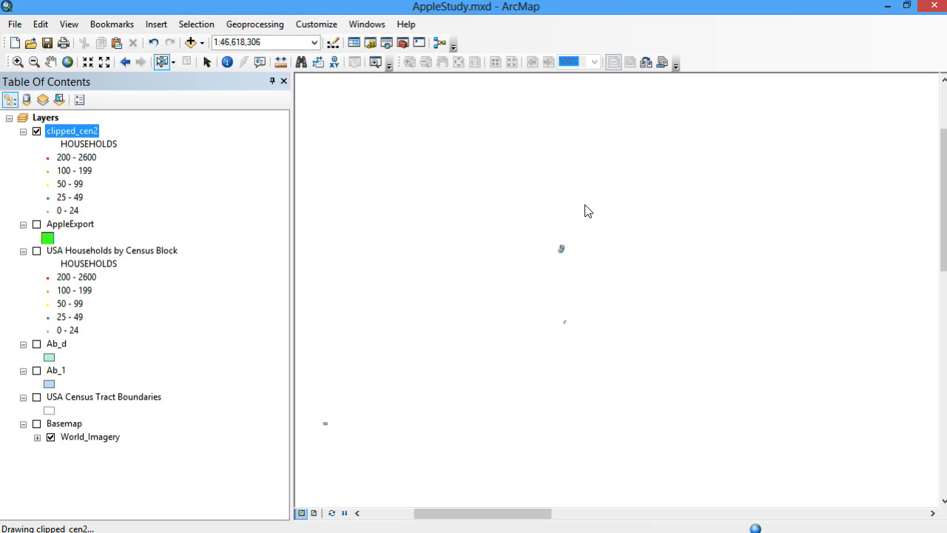
# Zoom in on the northernmost cluster of clipped_cen2 points to examine the household symbols in detail
pyautogui.click(18, 62)
pyautogui.moveTo(548, 237); pyautogui.dragTo(577, 260)
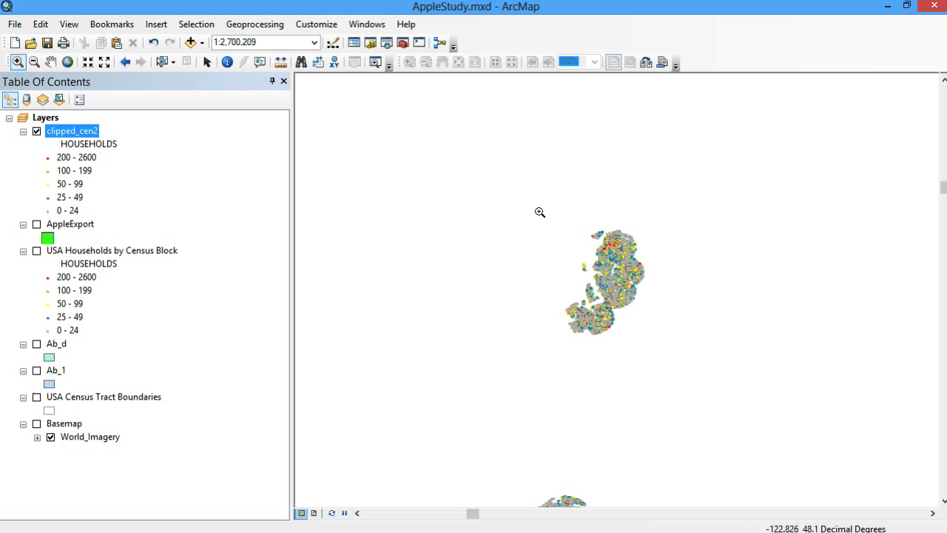
pyautogui.moveTo(533, 209); pyautogui.dragTo(690, 358)
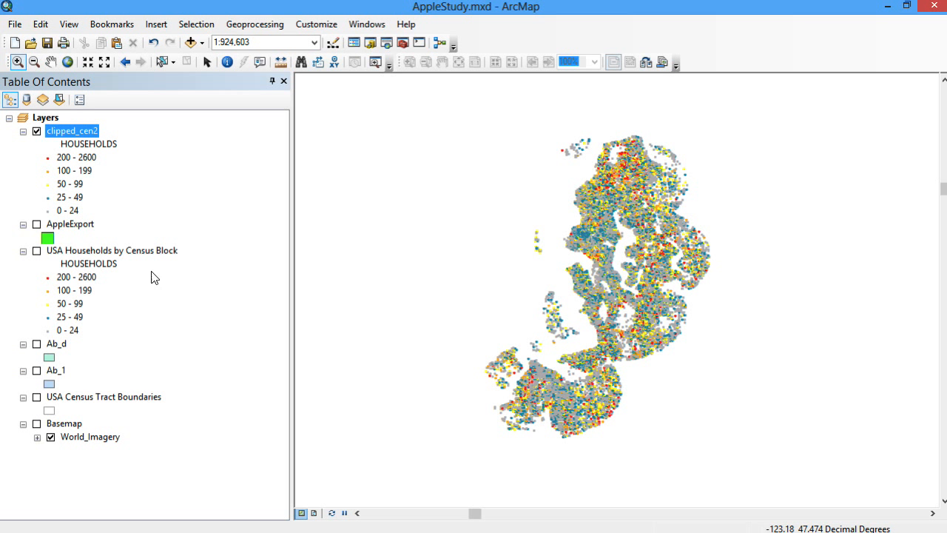
pyautogui.rightClick(108, 252)
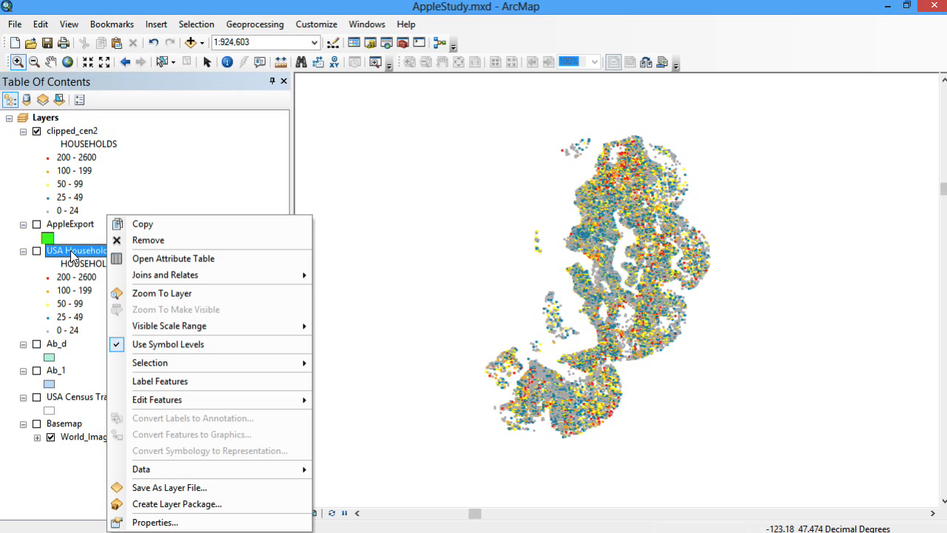
pyautogui.click(250, 148)
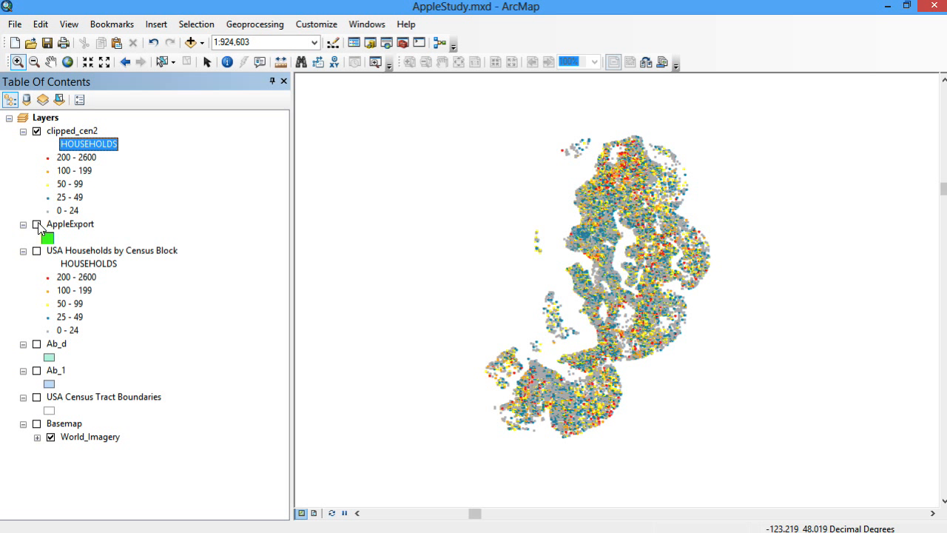
# Show the Ab_d layer, place it above clipped_cen2 in the drawing order, and zoom the map to its extent
pyautogui.click(37, 344)
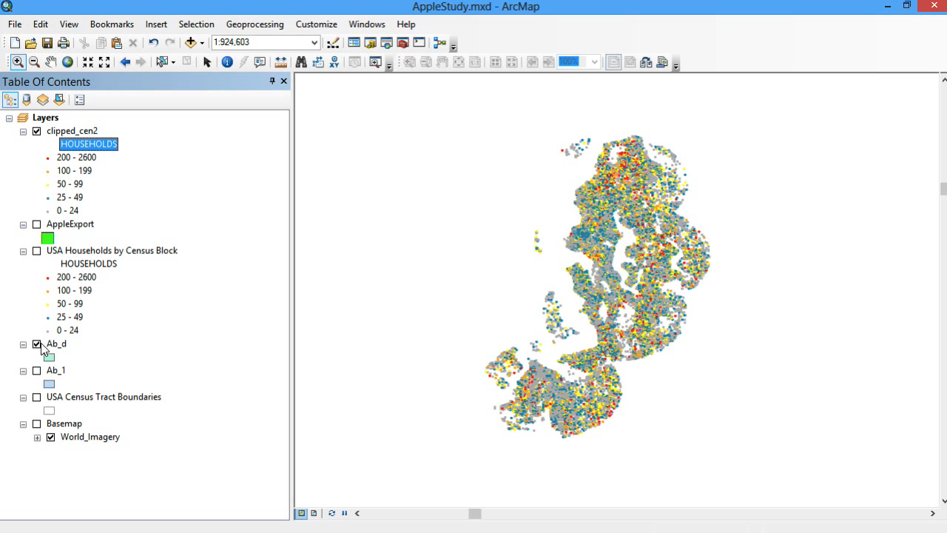
pyautogui.moveTo(57, 345); pyautogui.dragTo(73, 132)
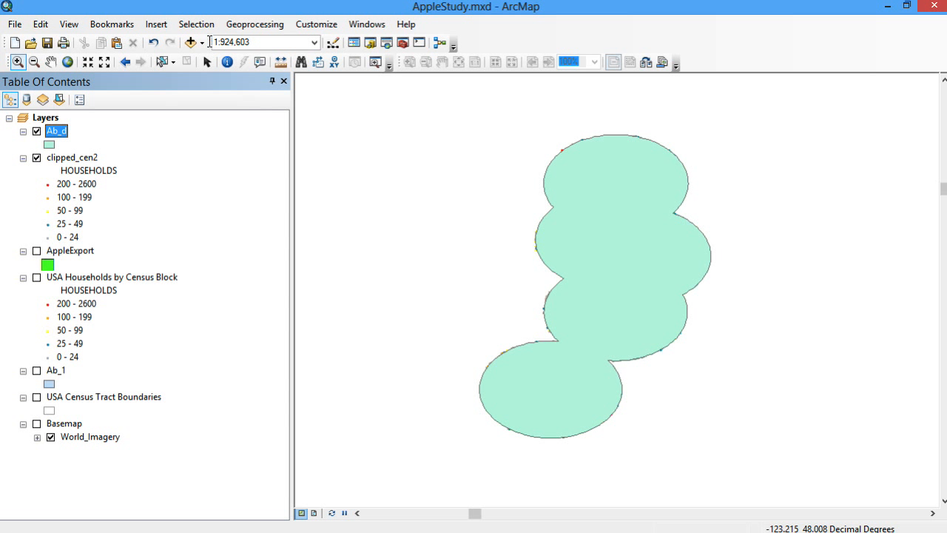
pyautogui.rightClick(70, 134)
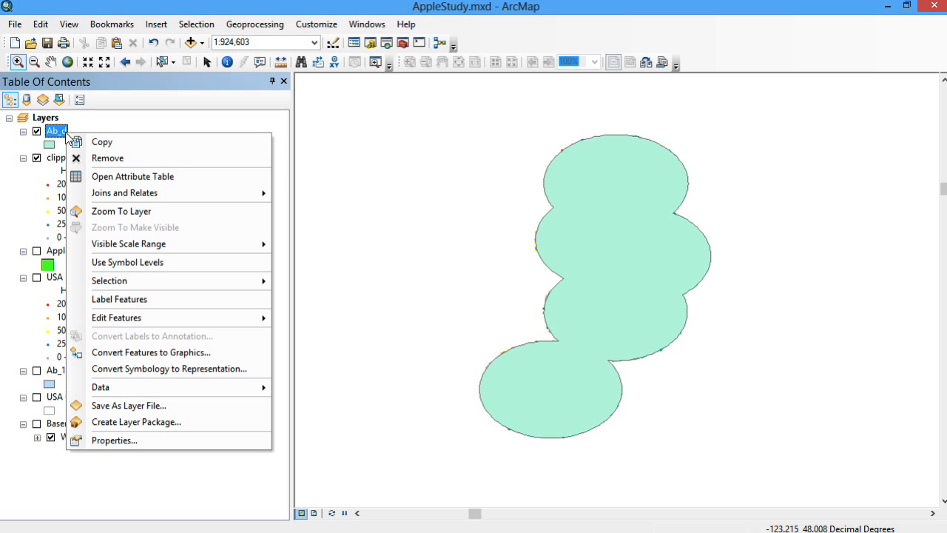
pyautogui.click(162, 214)
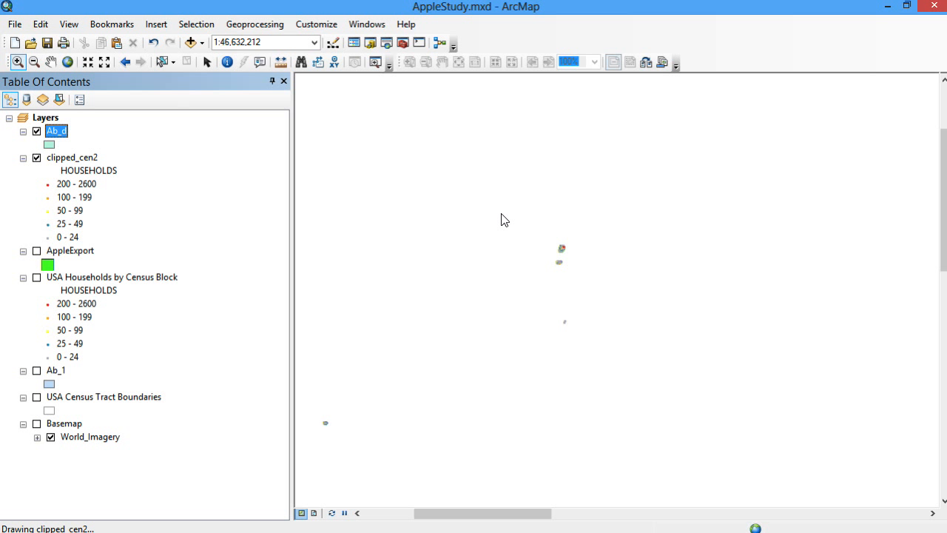
pyautogui.click(91, 159)
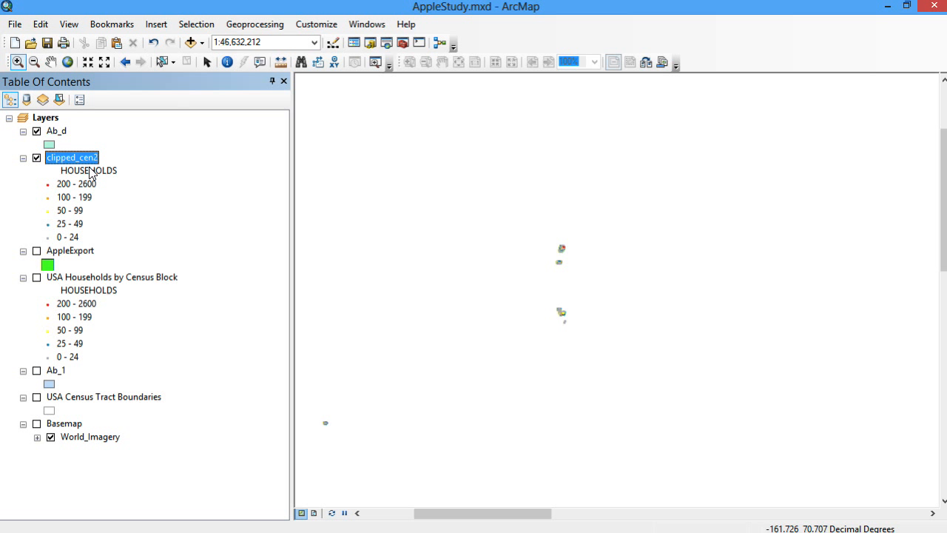
pyautogui.click(57, 132)
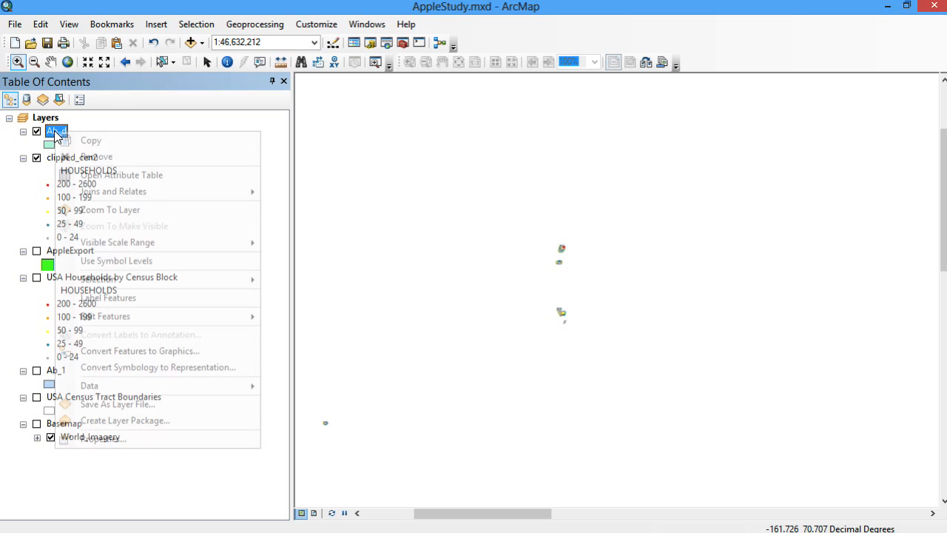
pyautogui.rightClick(57, 131)
pyautogui.moveTo(130, 192)
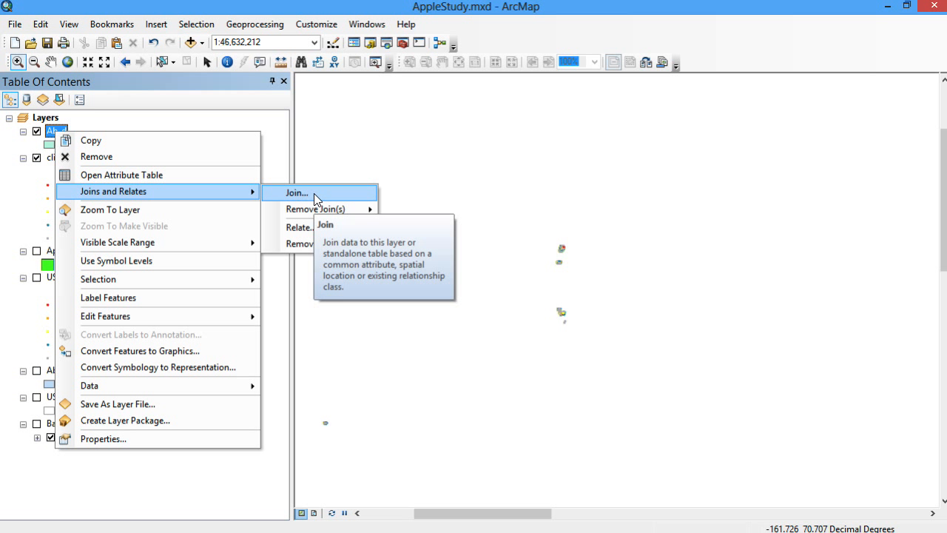
pyautogui.click(364, 171)
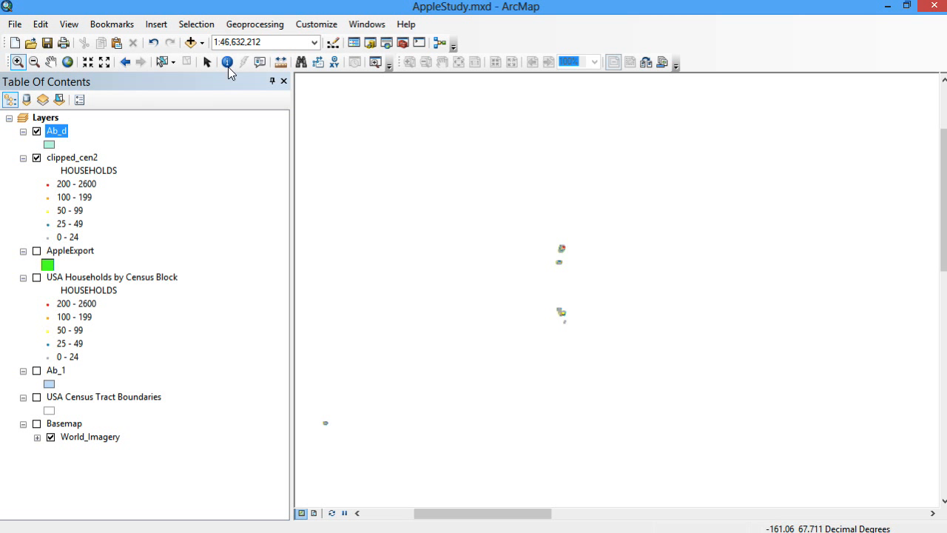
# Zoom in on the northern Ab_d areas and compare them with the clipped_cen2 points hidden and shown
pyautogui.click(18, 61)
pyautogui.moveTo(544, 239); pyautogui.dragTo(590, 268)
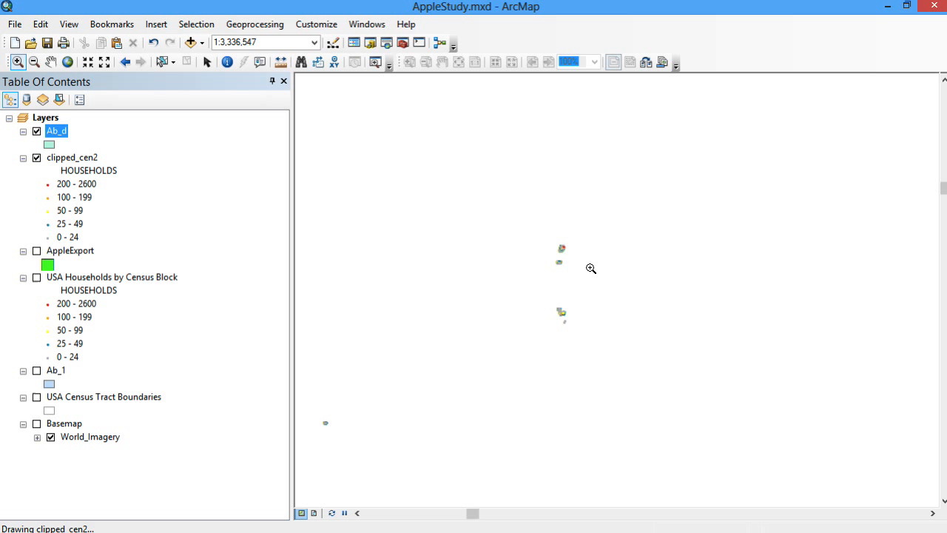
pyautogui.click(37, 157)
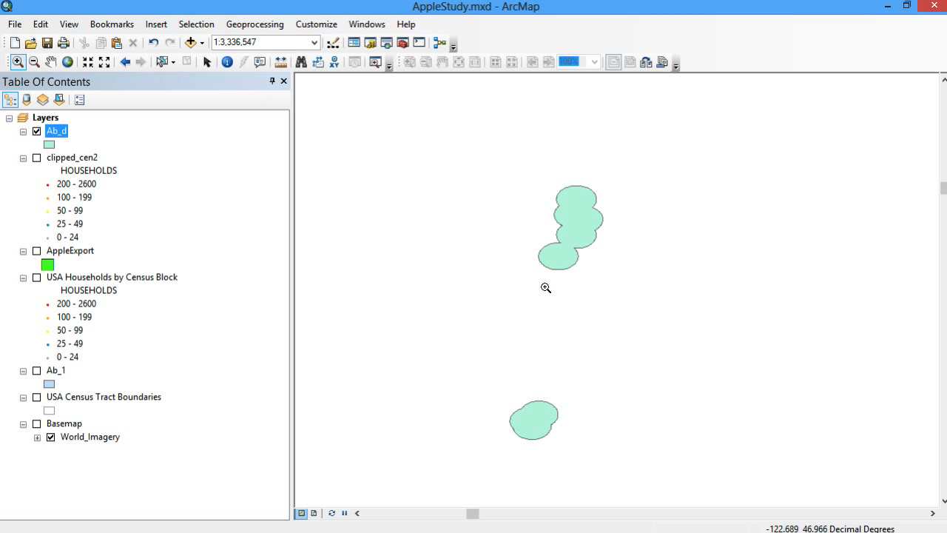
pyautogui.click(38, 158)
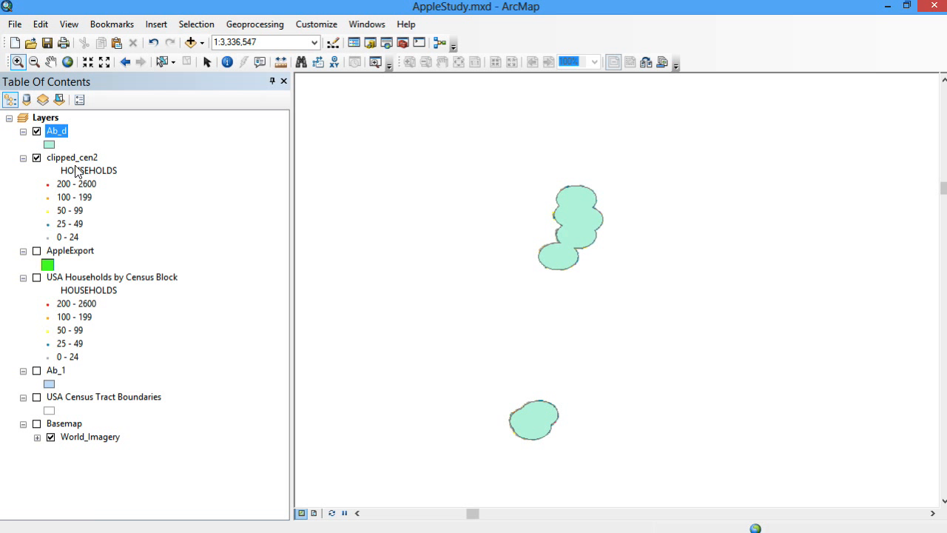
# Examine the fields in the Ab_d attribute table
pyautogui.rightClick(59, 137)
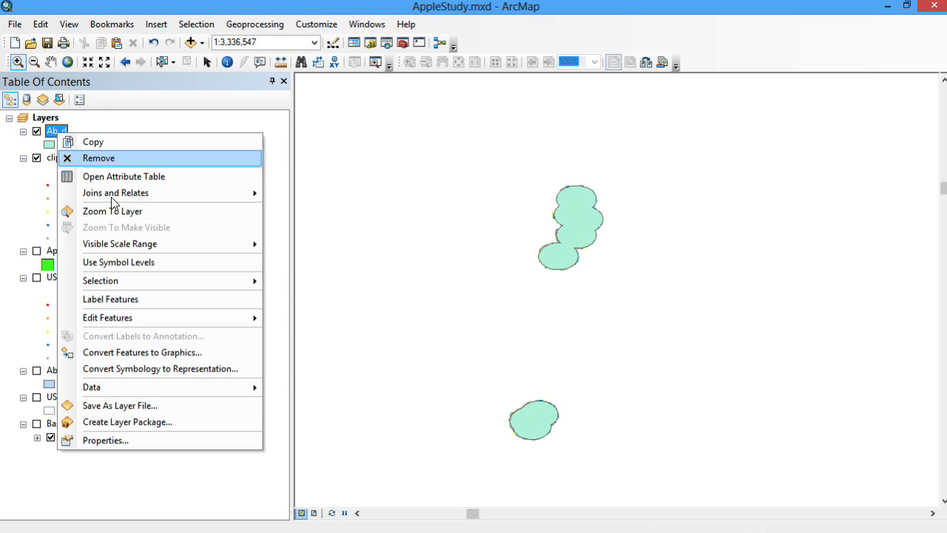
pyautogui.click(91, 176)
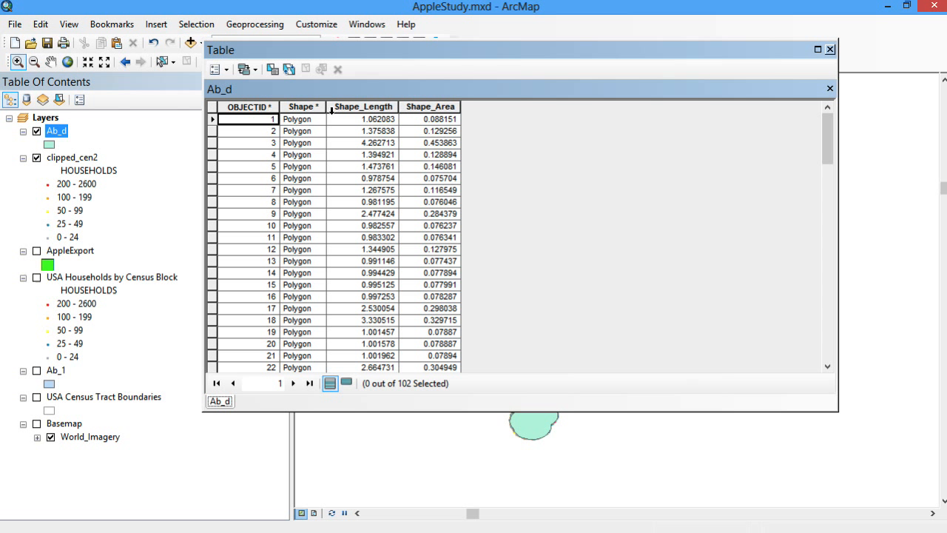
pyautogui.click(829, 50)
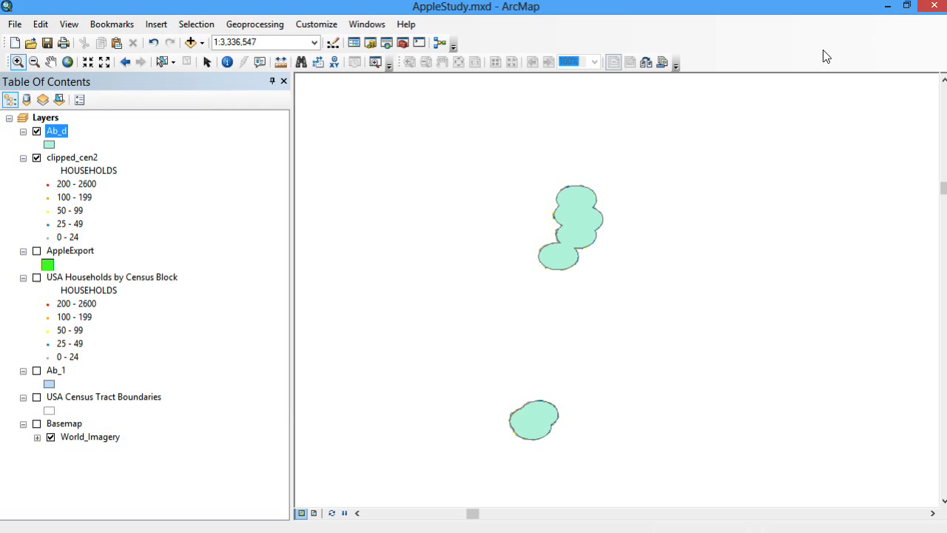
# Hide the OBJECTID, Shape, Shape_Length and Shape_Area fields of the Ab_d layer and apply the change
pyautogui.rightClick(57, 131)
pyautogui.click(137, 437)
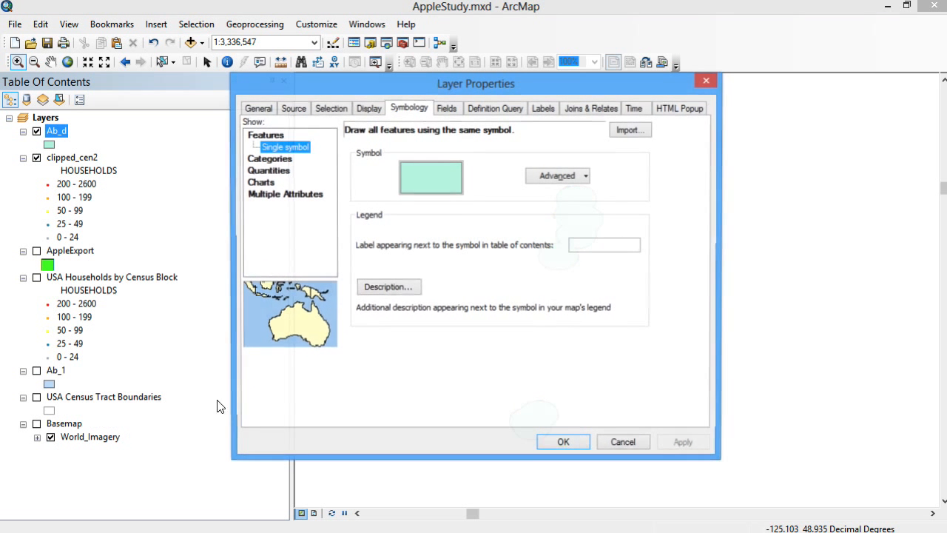
pyautogui.click(446, 108)
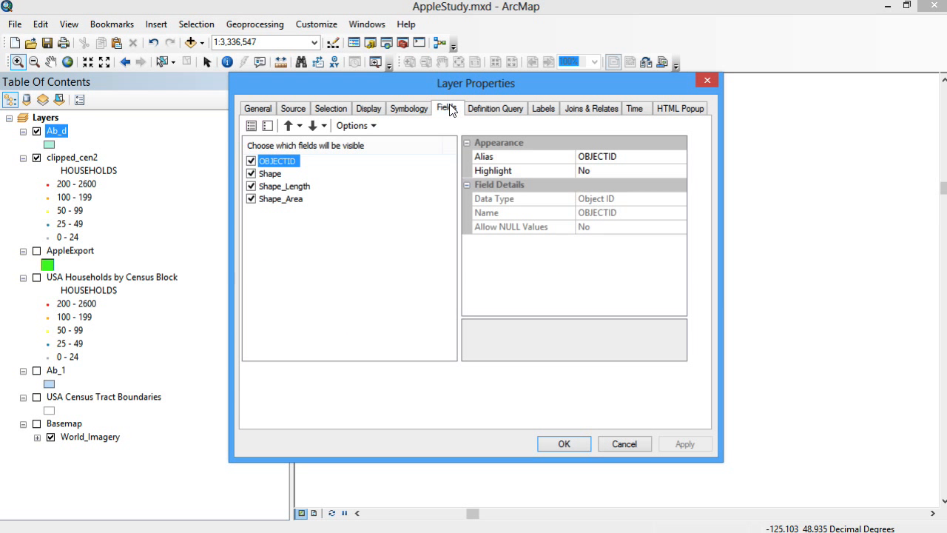
pyautogui.click(250, 162)
pyautogui.click(251, 174)
pyautogui.click(251, 199)
pyautogui.click(251, 187)
pyautogui.click(681, 444)
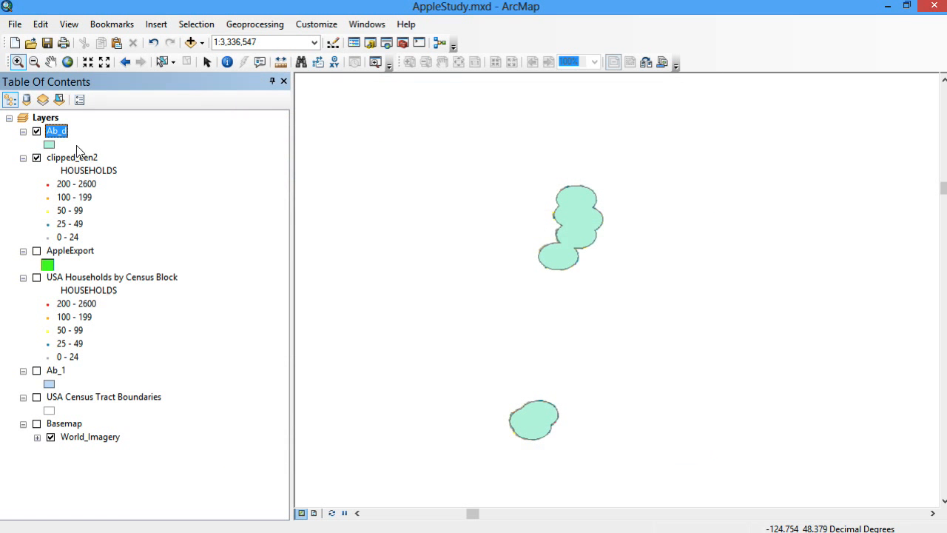
# Examine the fields in the clipped_cen2 attribute table
pyautogui.click(65, 159)
pyautogui.rightClick(65, 159)
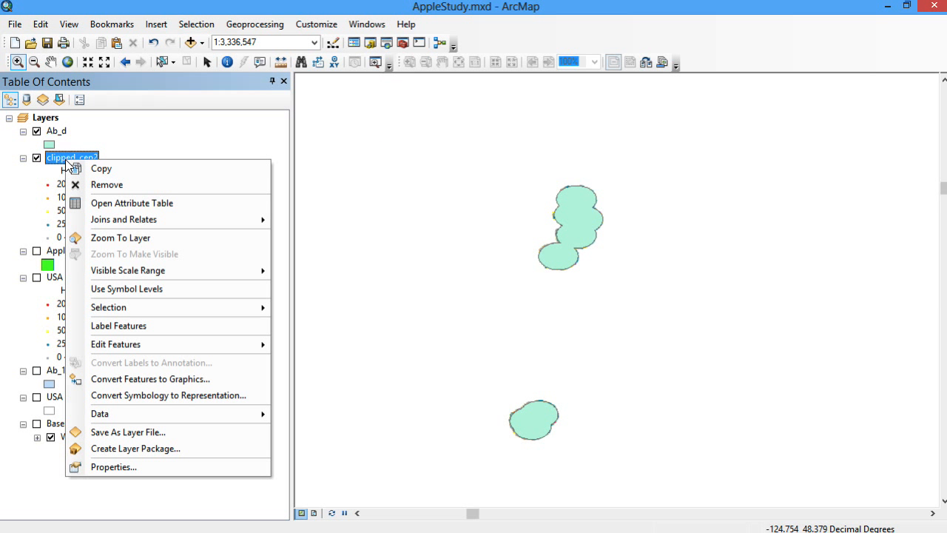
pyautogui.click(159, 203)
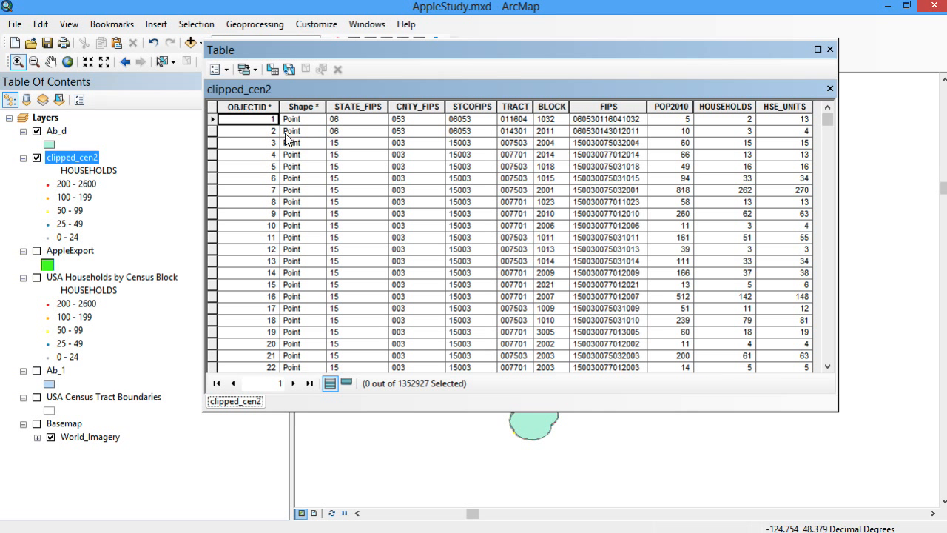
pyautogui.click(829, 49)
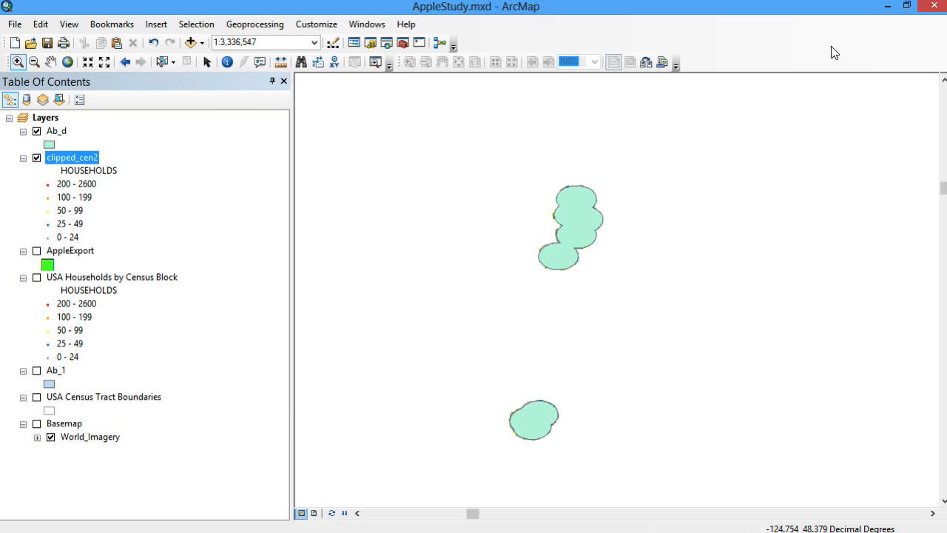
# Hide all clipped_cen2 fields except POP2010, HOUSEHOLDS and HSE_UNITS, and apply the change
pyautogui.rightClick(71, 158)
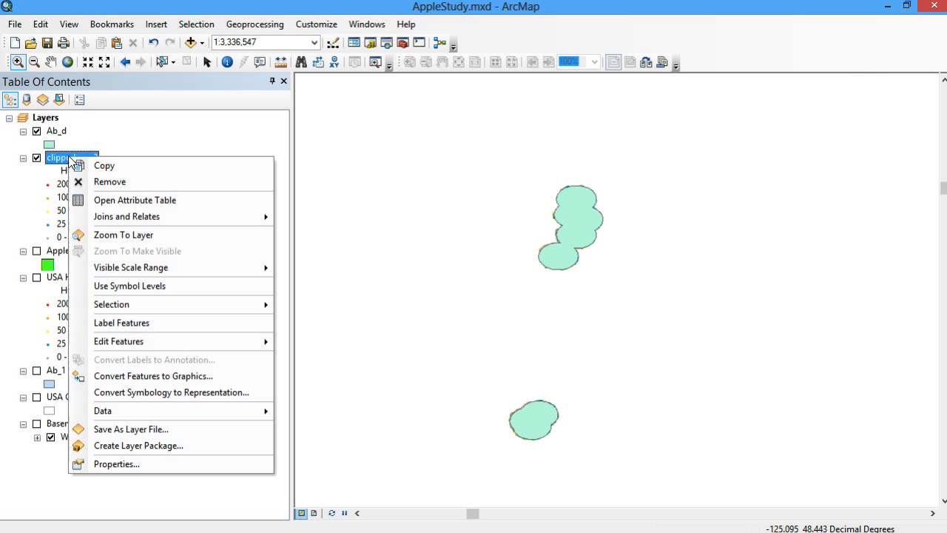
pyautogui.click(116, 463)
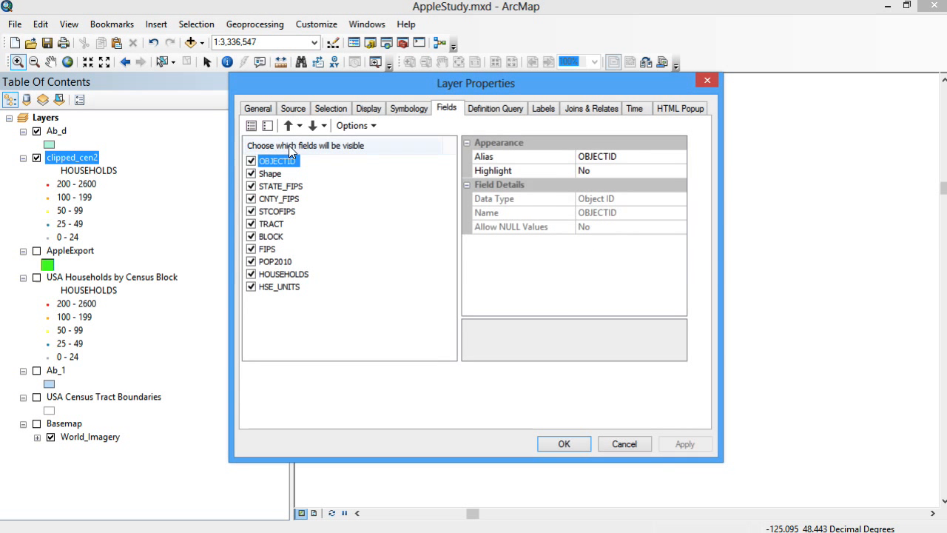
pyautogui.click(252, 161)
pyautogui.click(251, 174)
pyautogui.click(251, 187)
pyautogui.click(251, 199)
pyautogui.click(251, 211)
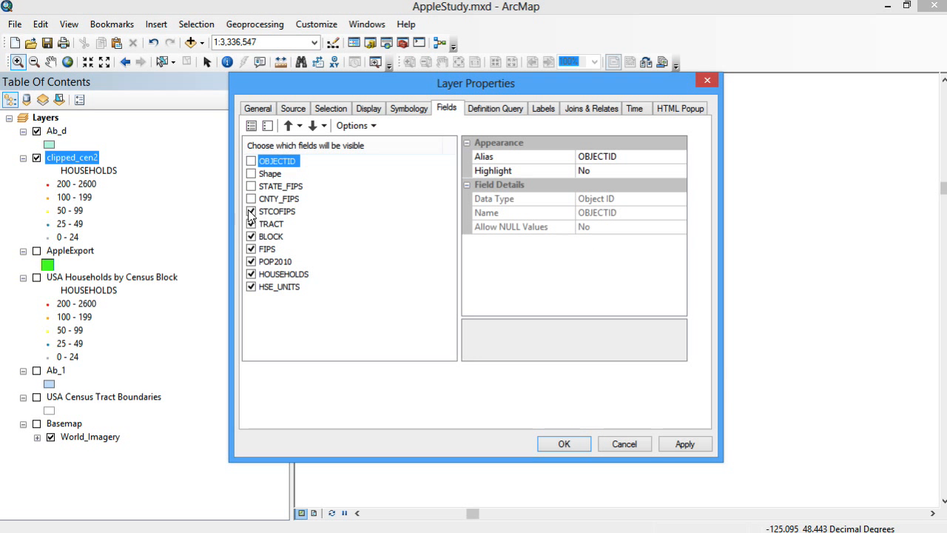
pyautogui.click(251, 224)
pyautogui.click(252, 236)
pyautogui.click(251, 249)
pyautogui.click(251, 287)
pyautogui.click(247, 287)
pyautogui.click(251, 287)
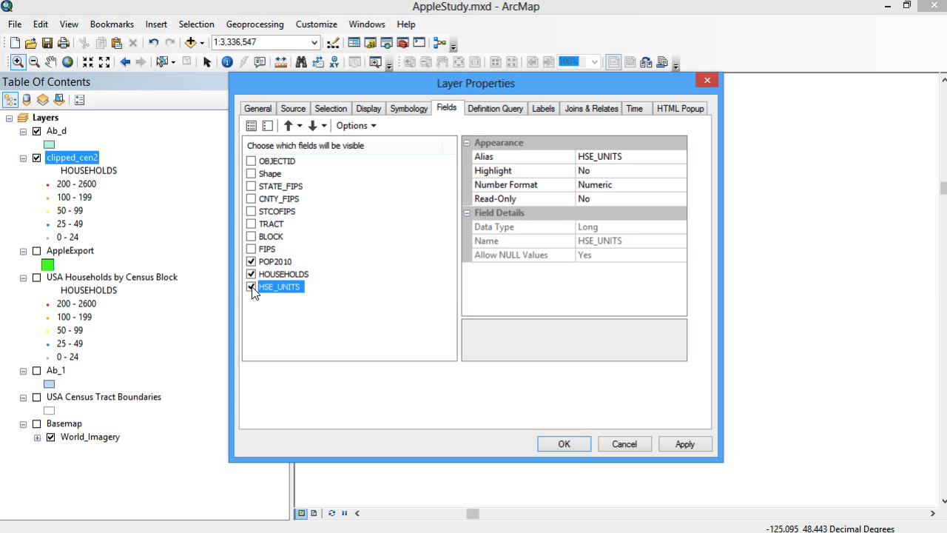
pyautogui.click(685, 444)
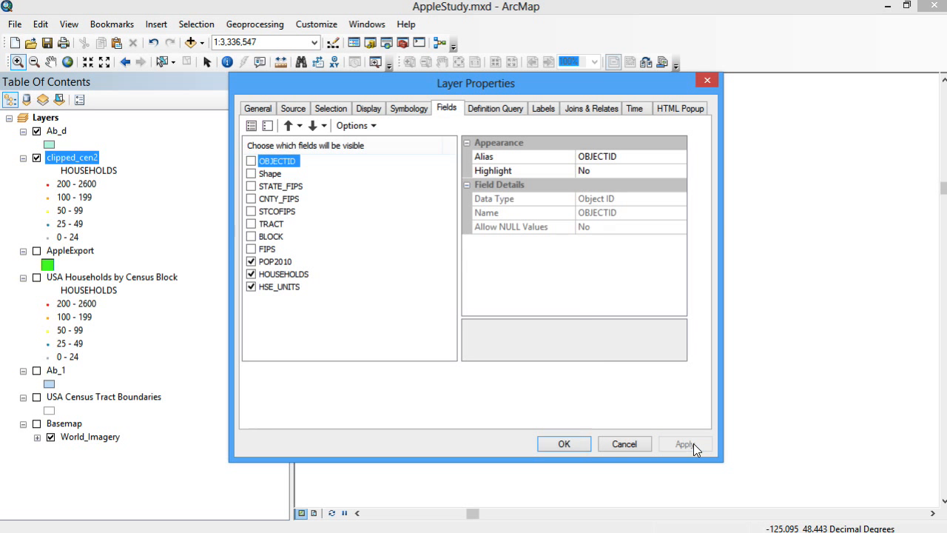
pyautogui.click(703, 77)
# Check the clipped_cen2 attribute table for the fields left visible
pyautogui.rightClick(88, 159)
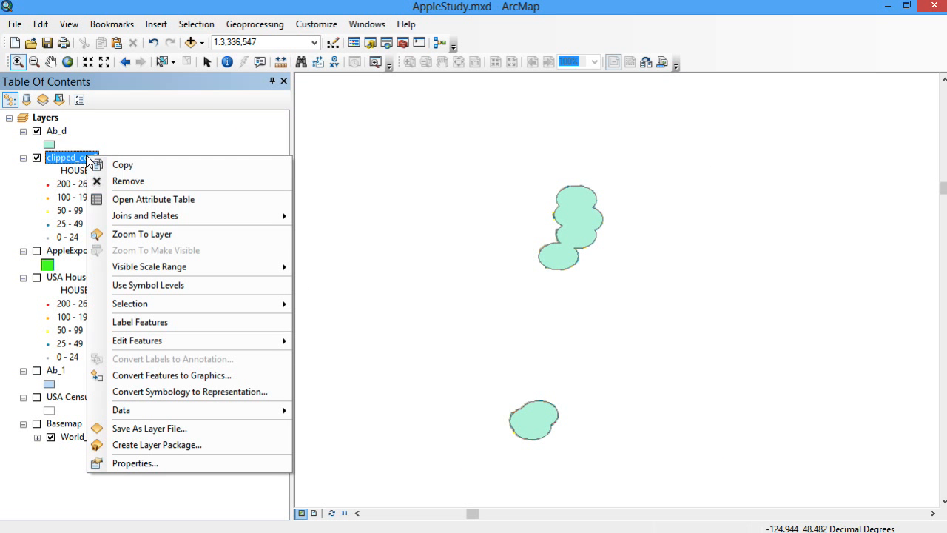
pyautogui.click(142, 200)
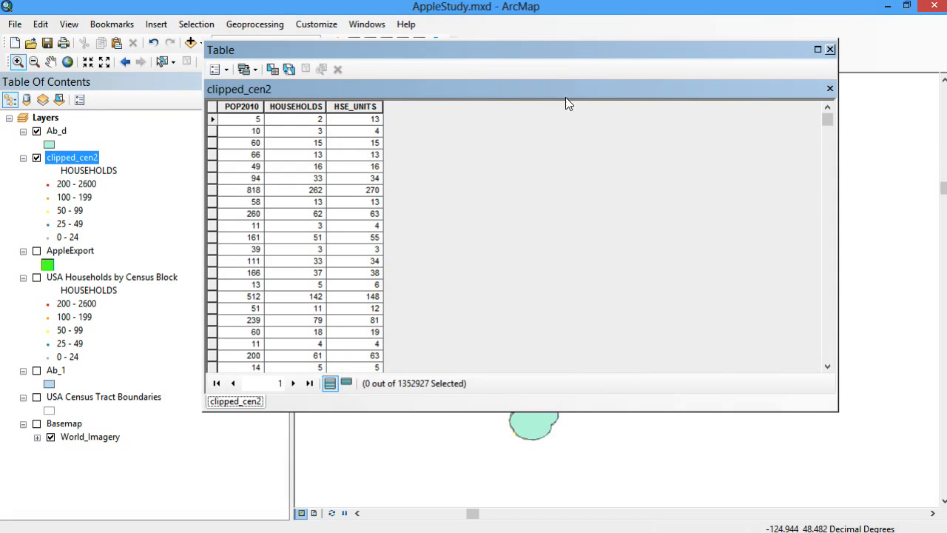
pyautogui.click(830, 49)
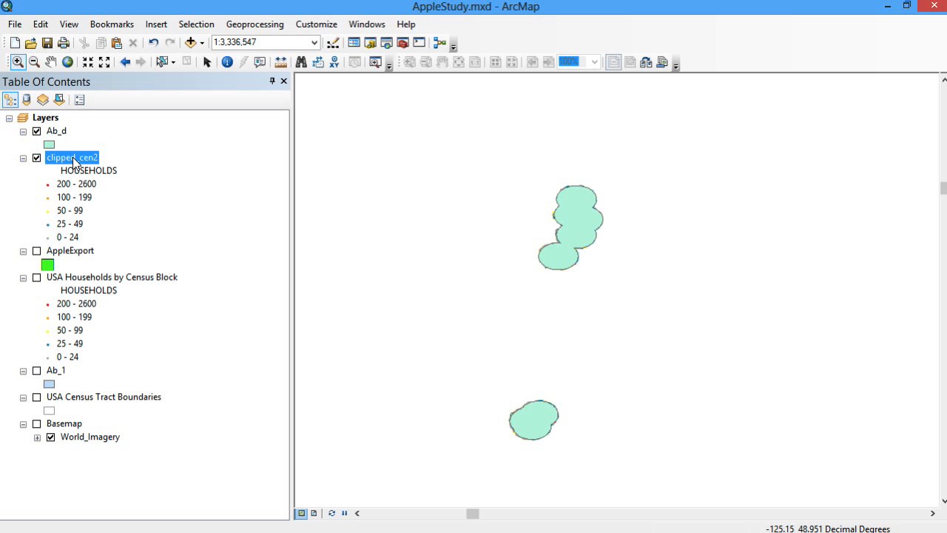
# Check the Ab_d attribute table for visible fields, scroll through its rows and close it
pyautogui.click(52, 131)
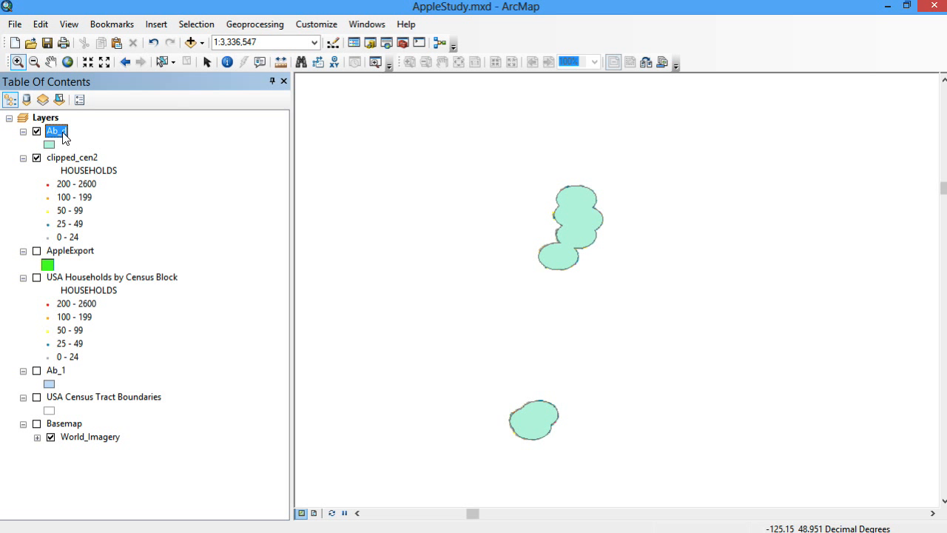
pyautogui.rightClick(62, 134)
pyautogui.moveTo(137, 195)
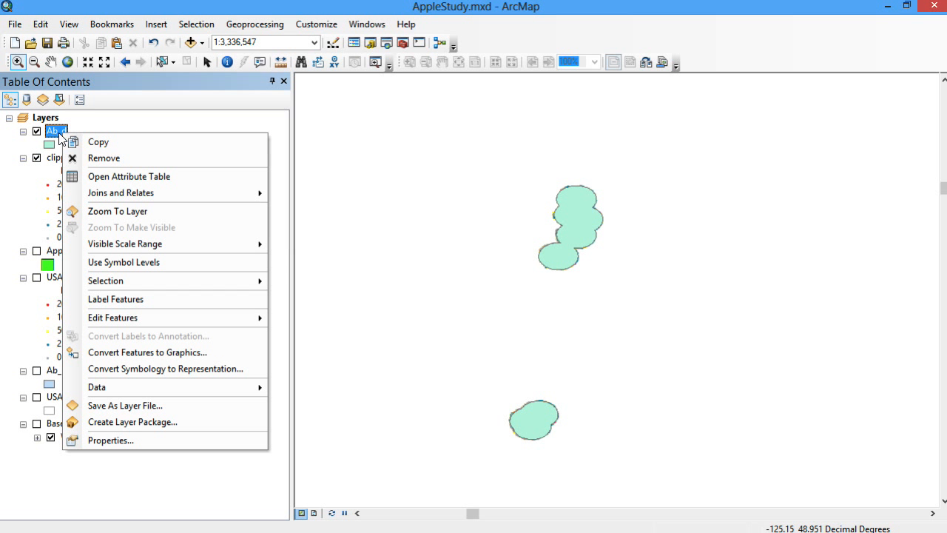
pyautogui.click(158, 123)
pyautogui.rightClick(54, 132)
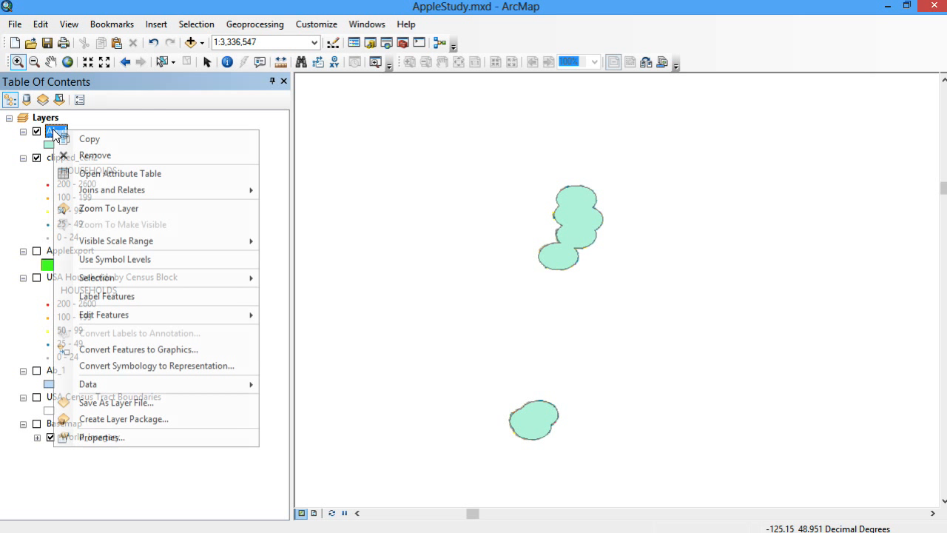
pyautogui.click(121, 174)
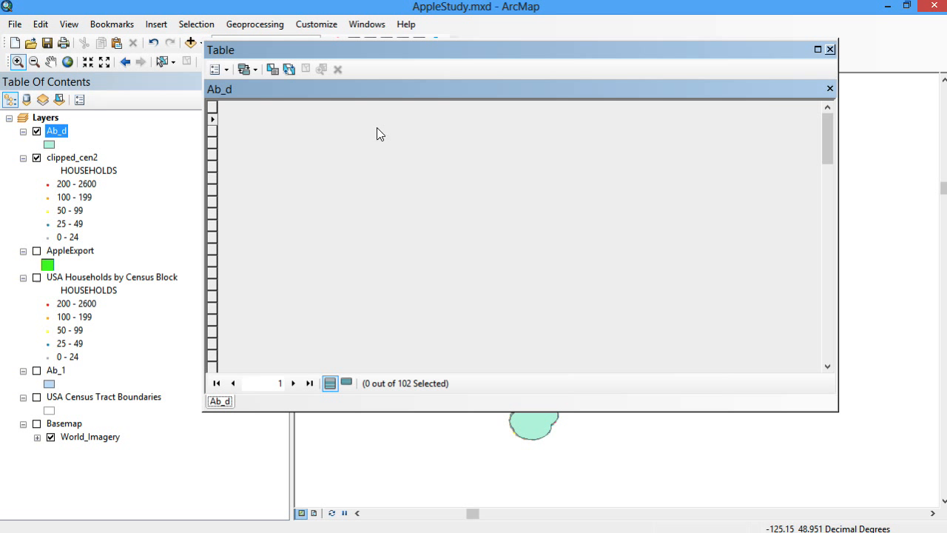
pyautogui.moveTo(827, 137); pyautogui.dragTo(828, 174)
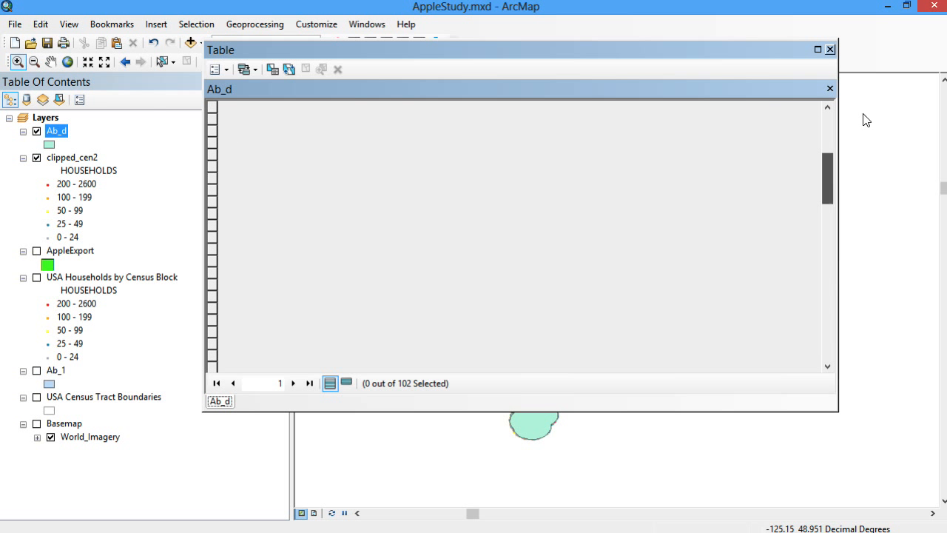
pyautogui.click(830, 50)
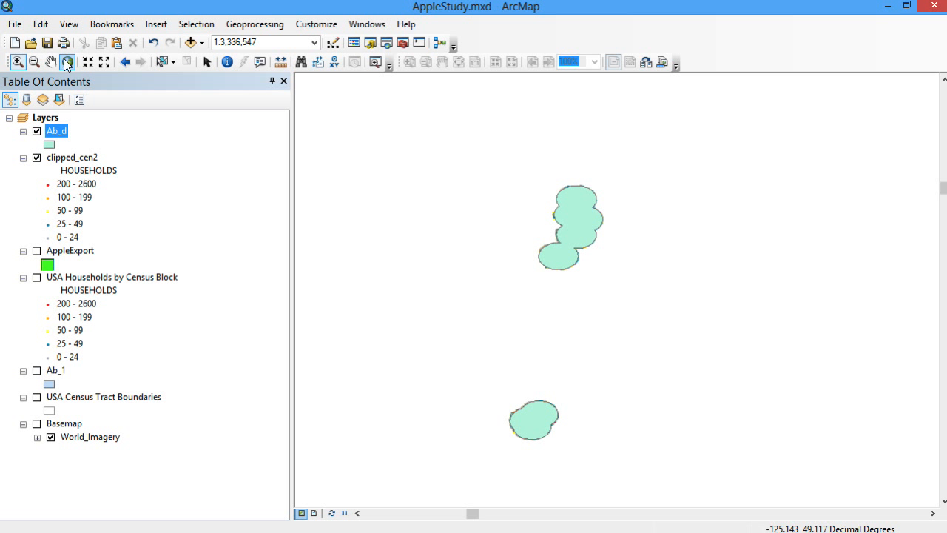
# Select the northern cluster of merged buffers on the map to check its extent, and clear the selection
pyautogui.click(165, 62)
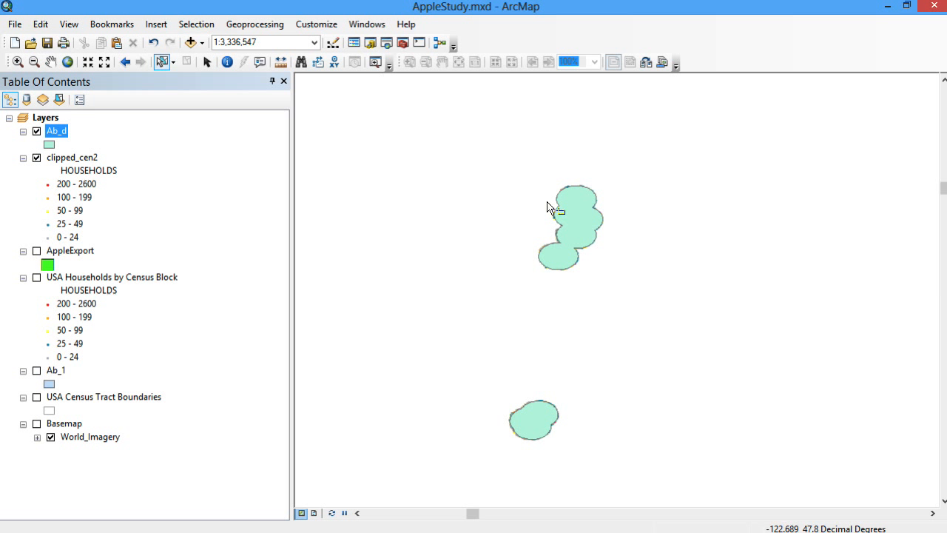
pyautogui.click(571, 213)
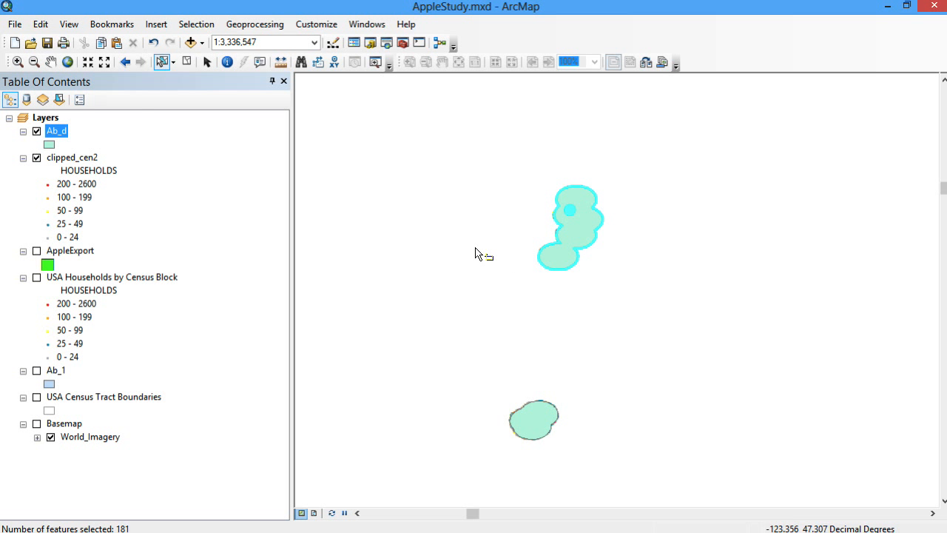
pyautogui.click(436, 241)
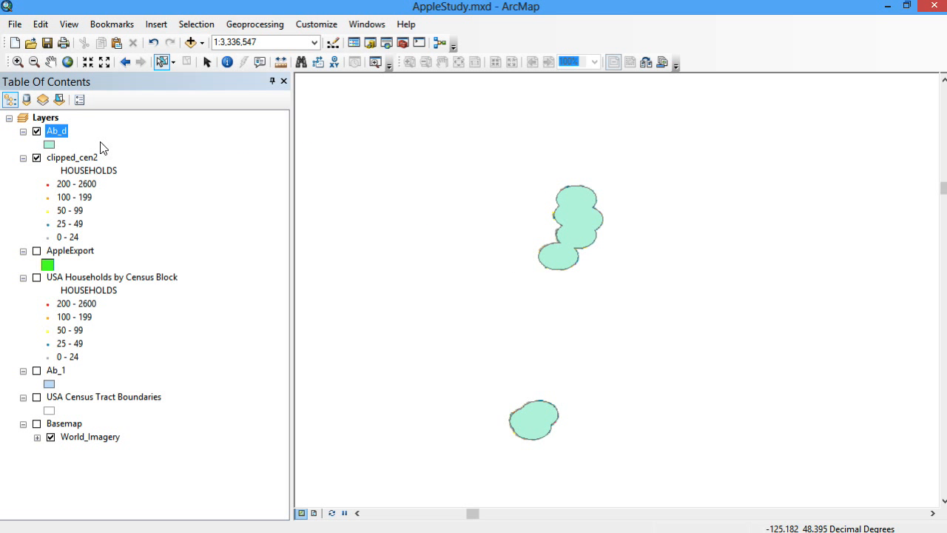
# Set up a join on Ab_d by spatial location with clipped_cen2, summarizing the points inside each polygon by Sum
pyautogui.rightClick(56, 132)
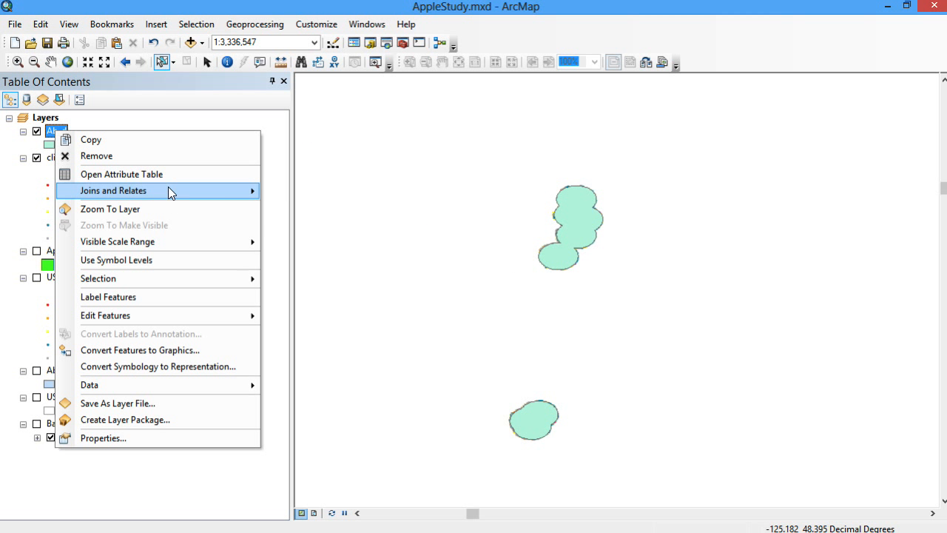
pyautogui.moveTo(168, 190)
pyautogui.click(314, 190)
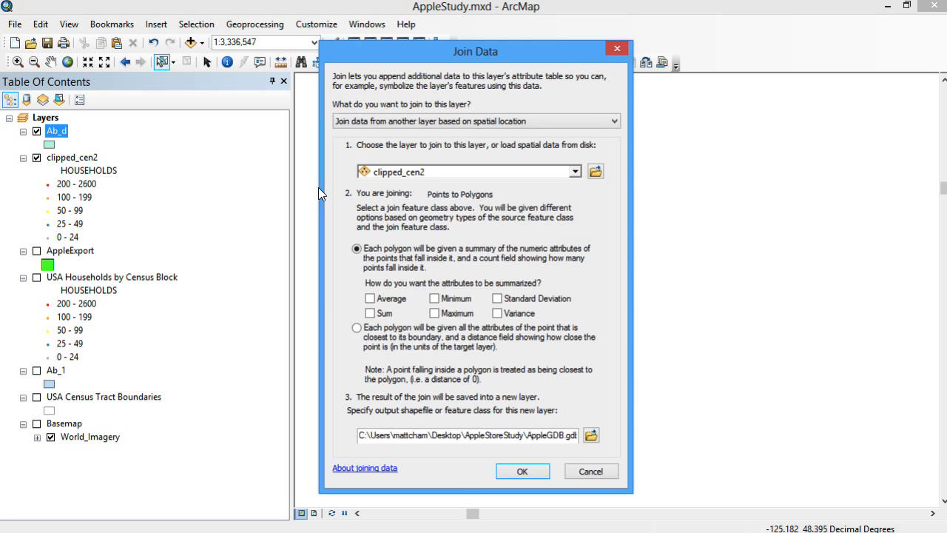
pyautogui.click(377, 121)
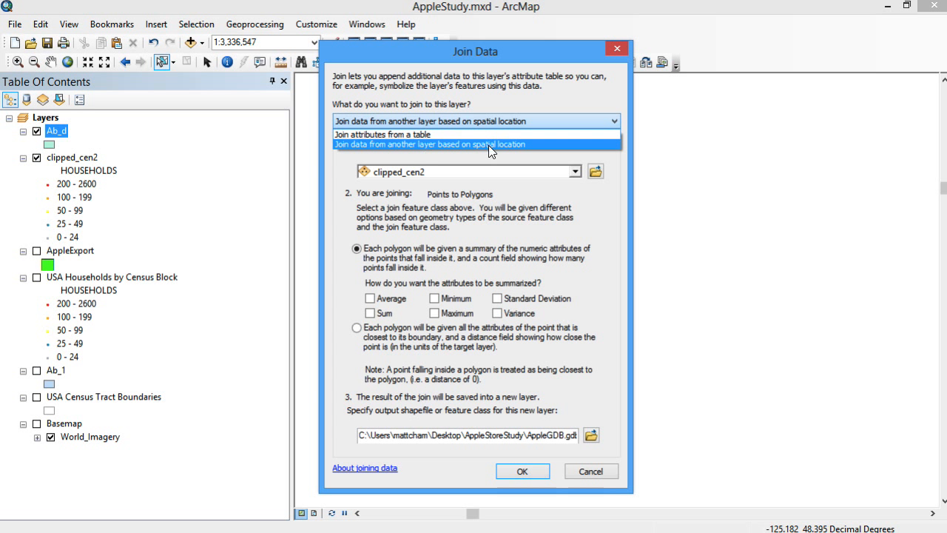
pyautogui.click(507, 144)
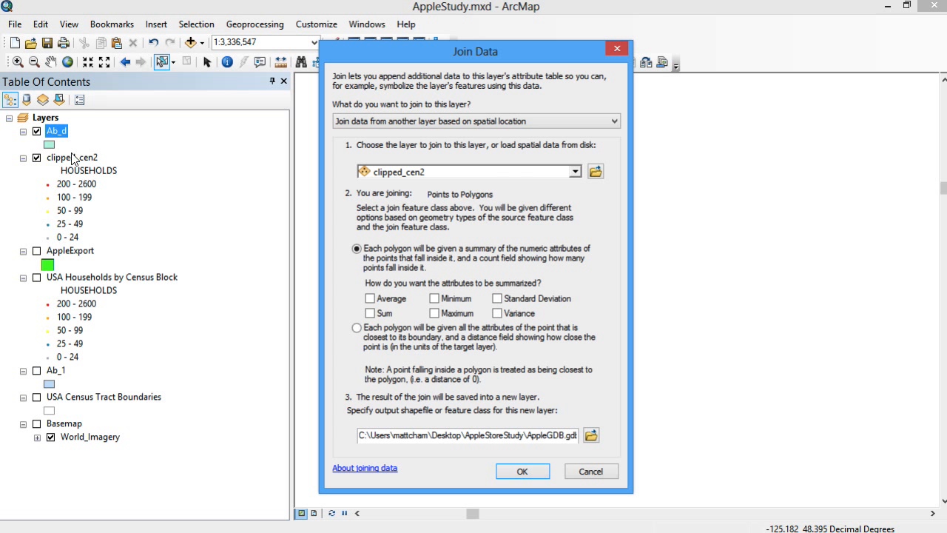
pyautogui.click(574, 171)
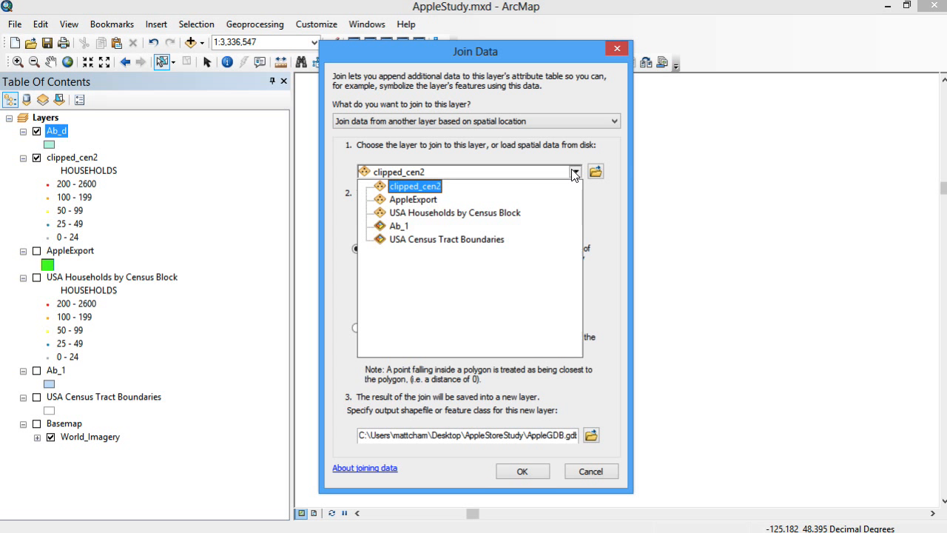
pyautogui.click(429, 187)
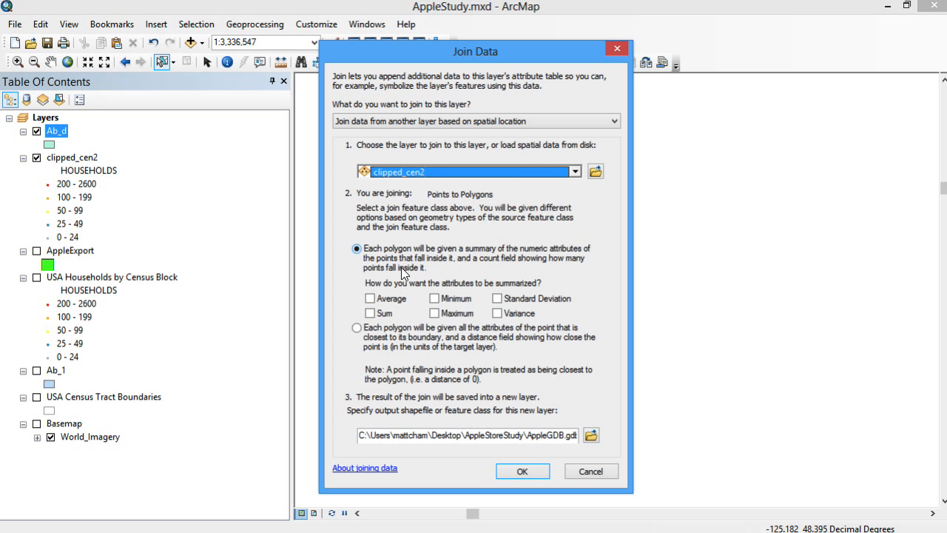
pyautogui.moveTo(458, 64); pyautogui.dragTo(747, 52)
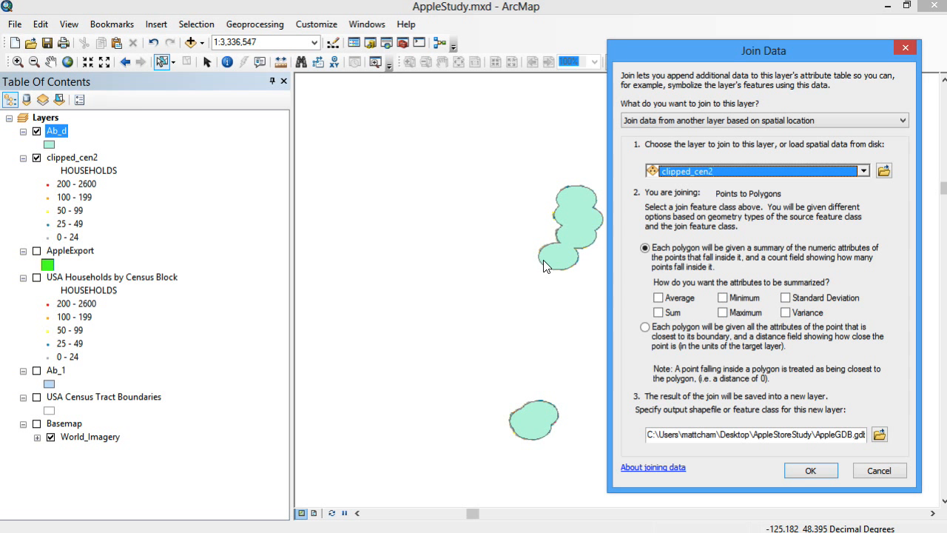
pyautogui.click(657, 312)
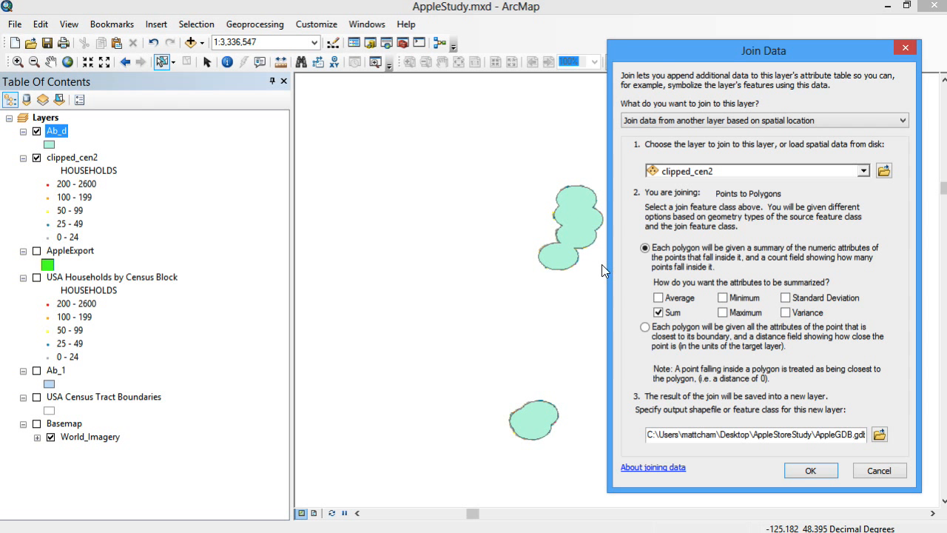
# Name the join output cen_buf in AppleGDB.gdb and run the join
pyautogui.doubleClick(817, 432)
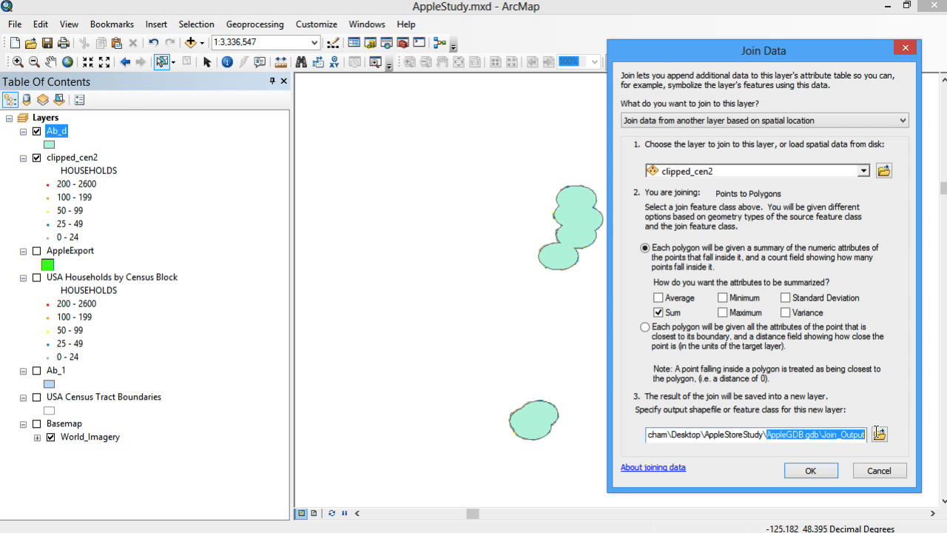
pyautogui.click(819, 432)
pyautogui.moveTo(823, 433); pyautogui.dragTo(879, 437)
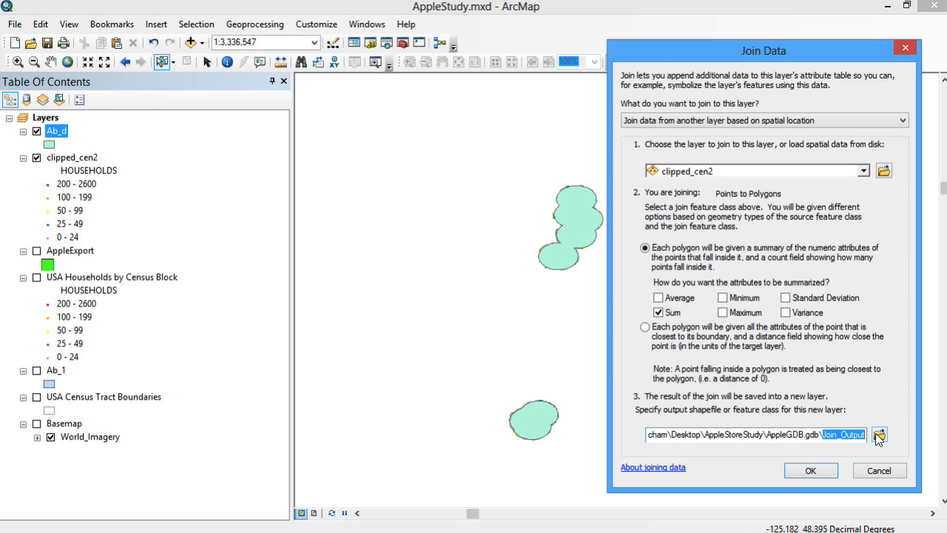
pyautogui.write('jo')
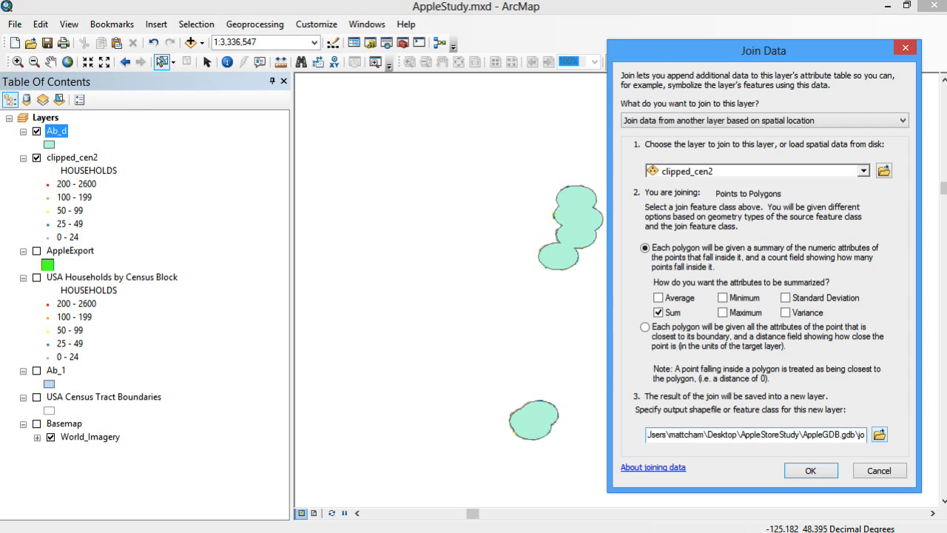
pyautogui.write('in_')
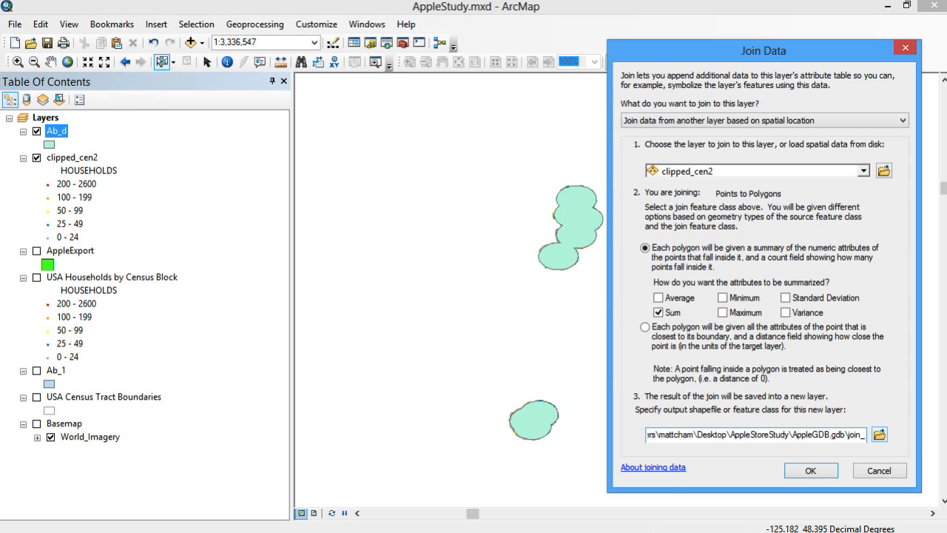
pyautogui.press('BackSpace')
pyautogui.press('BackSpace')
pyautogui.press('BackSpace')
pyautogui.press('BackSpace')
pyautogui.press('BackSpace')
pyautogui.write('ce')
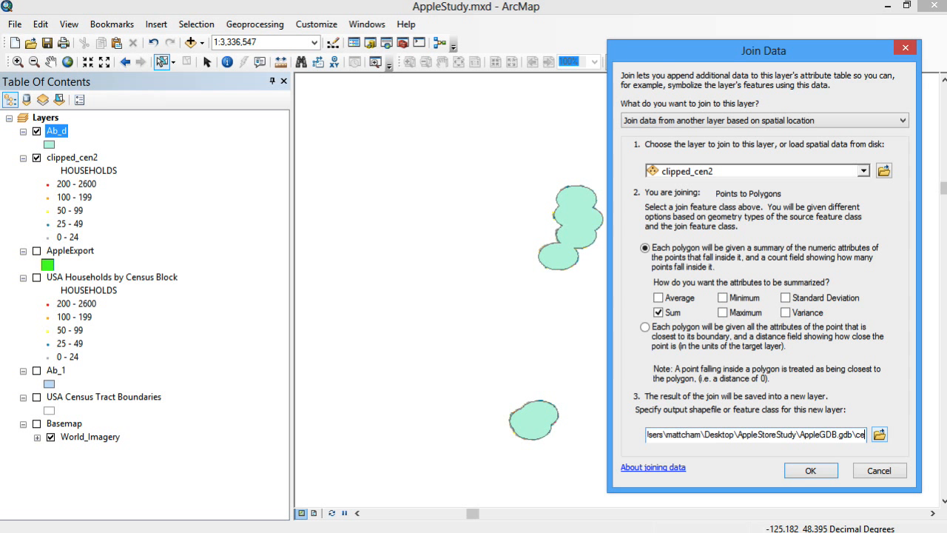
pyautogui.write('n_')
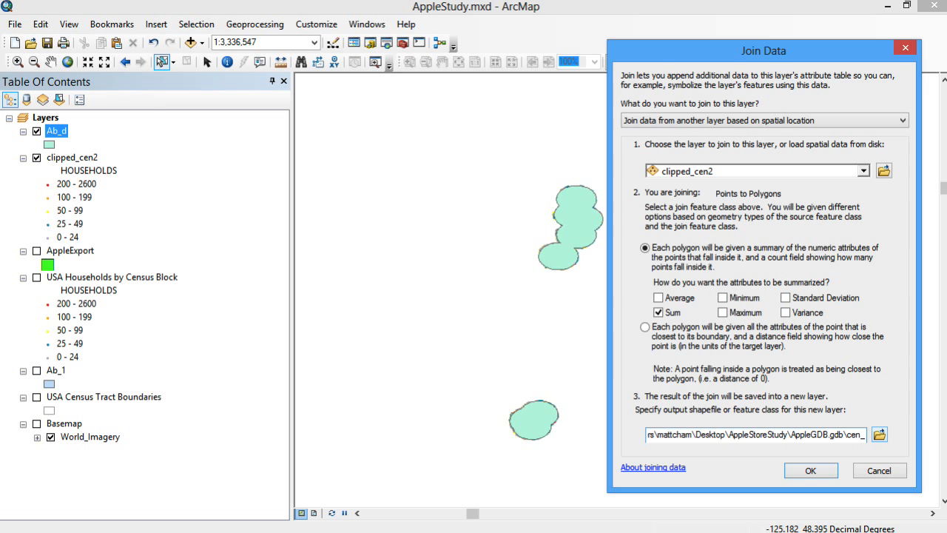
pyautogui.write('buf')
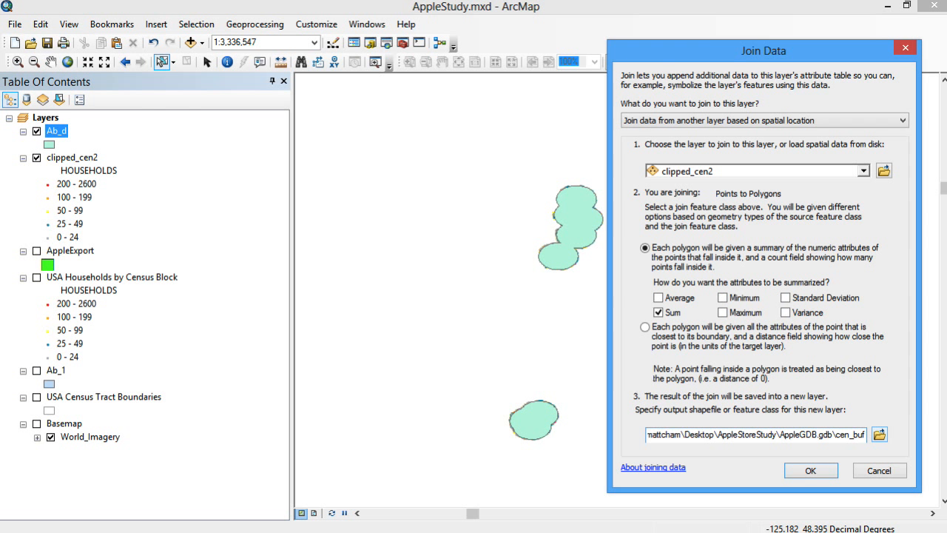
pyautogui.click(829, 469)
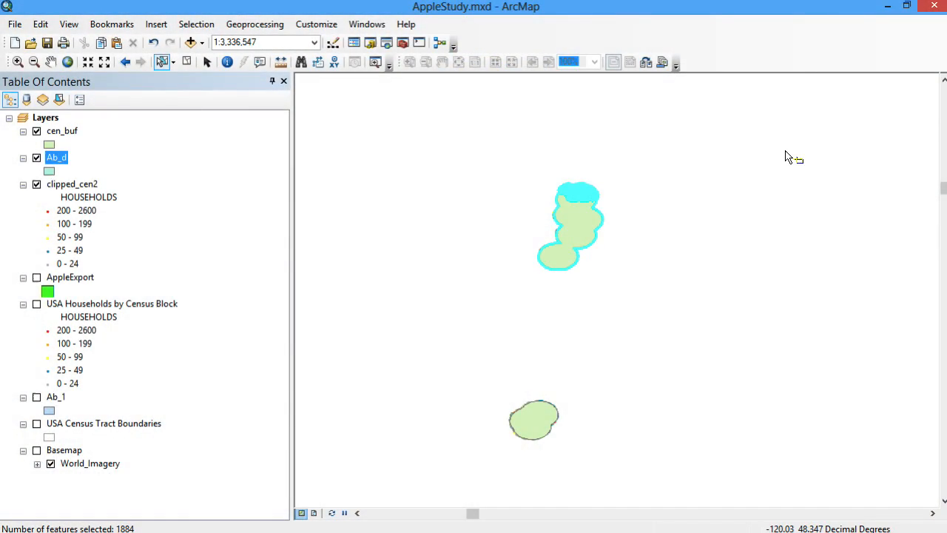
# Clear the map selection and turn off the Ab_d and clipped_cen2 layers
pyautogui.click(785, 156)
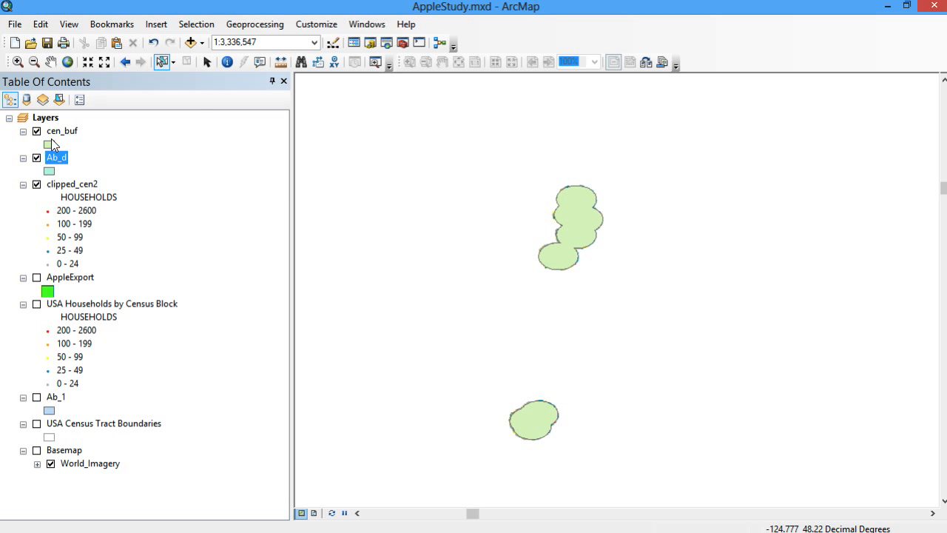
pyautogui.click(36, 157)
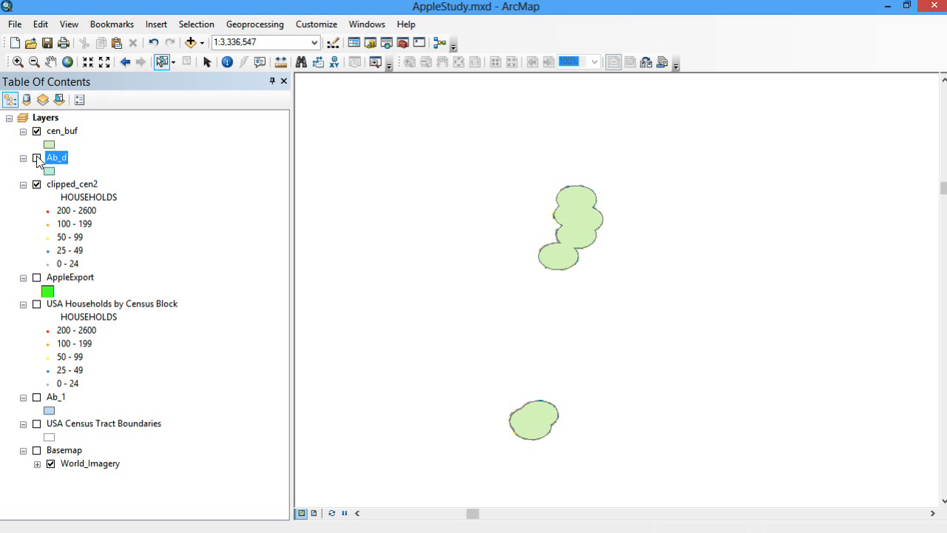
pyautogui.click(36, 185)
# Open the cen_buf attribute table and select all its records from first to last
pyautogui.rightClick(67, 133)
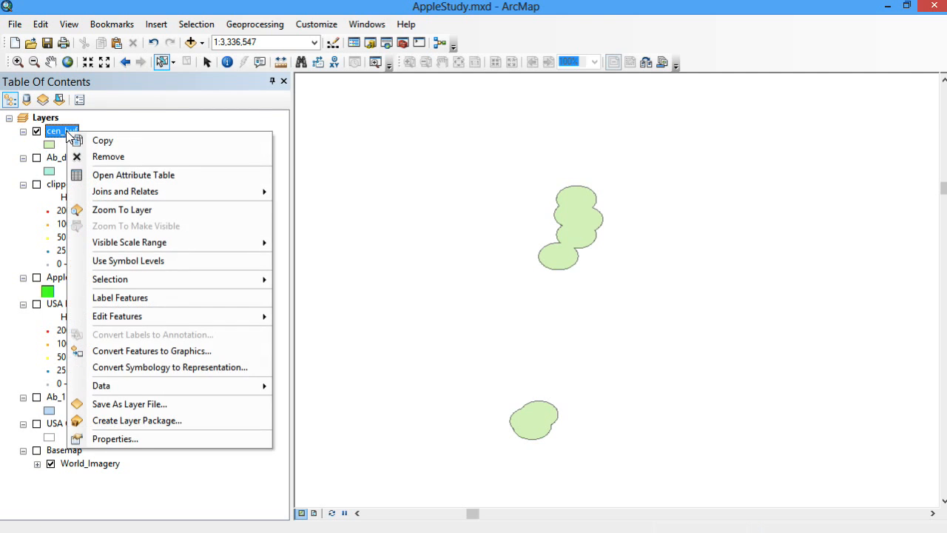
pyautogui.click(113, 173)
pyautogui.moveTo(828, 137); pyautogui.dragTo(846, 77)
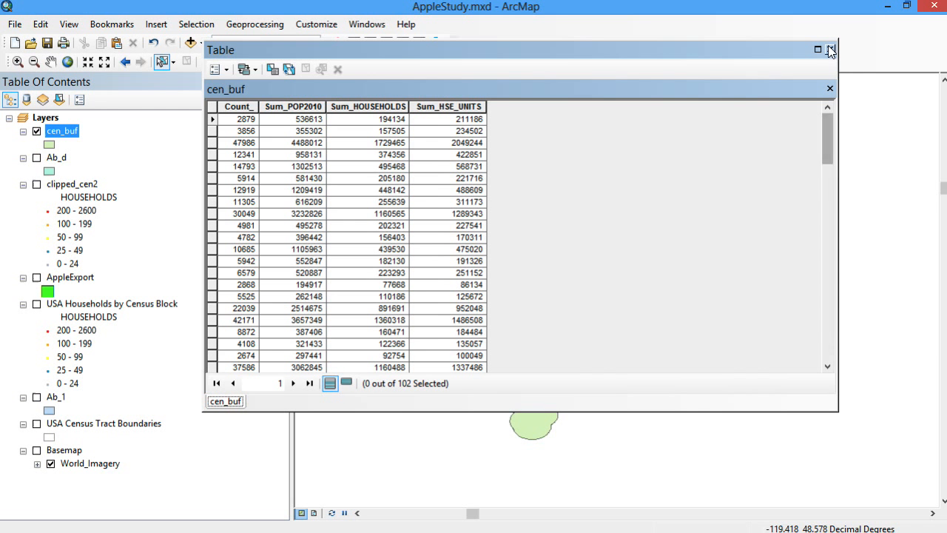
pyautogui.click(212, 119)
pyautogui.moveTo(828, 139); pyautogui.dragTo(828, 339)
pyautogui.keyDown('shift'); pyautogui.click(212, 355); pyautogui.keyUp('shift')
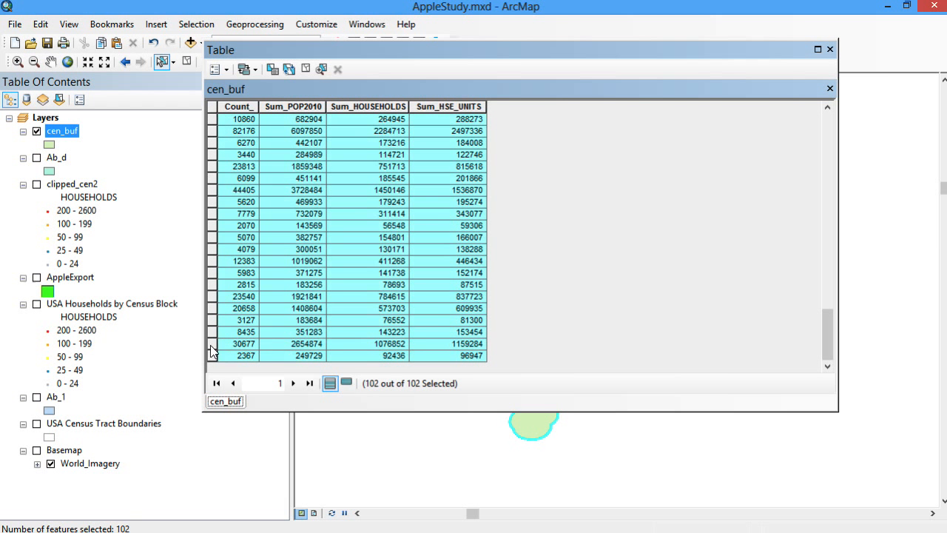
# Close the attribute table and zoom the map to the full extent of the cen_buf layer
pyautogui.click(830, 49)
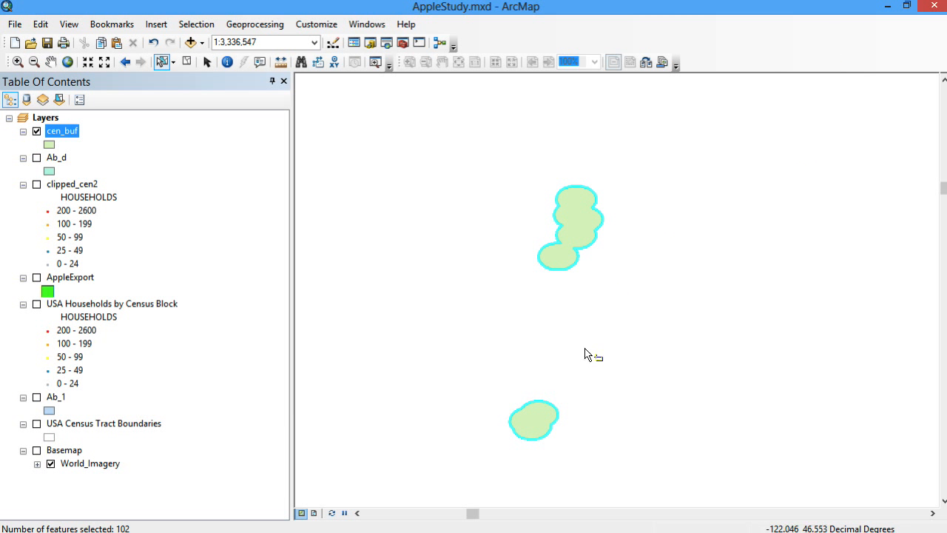
pyautogui.rightClick(72, 138)
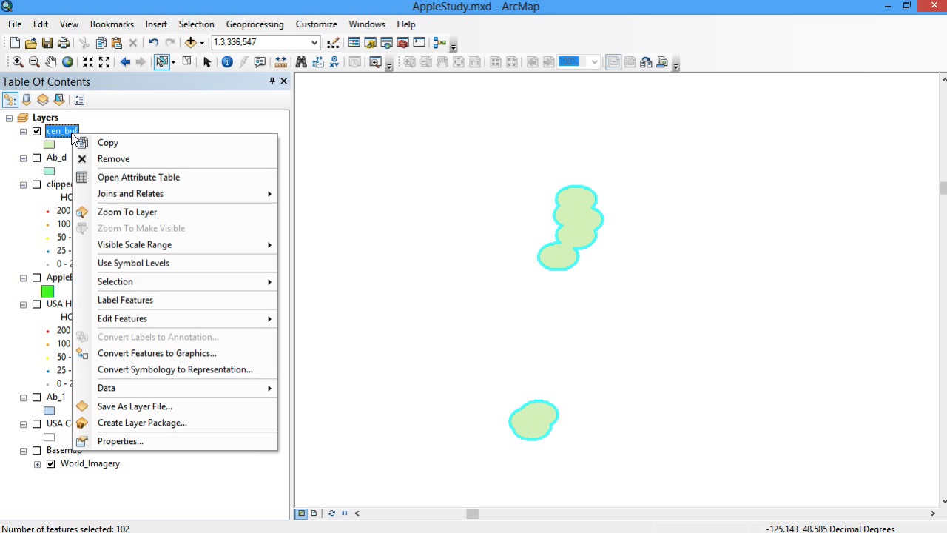
pyautogui.click(159, 215)
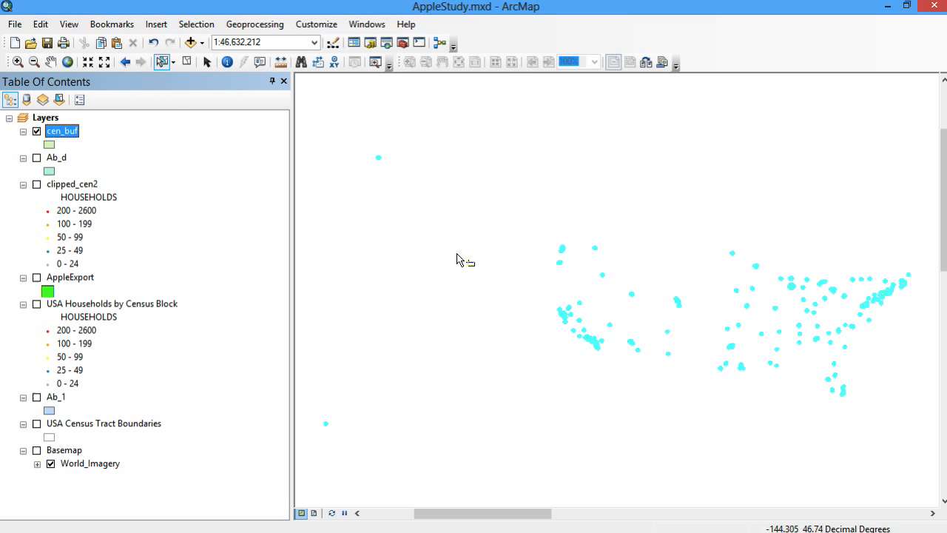
# Sort the cen_buf attribute table by Sum_HOUSEHOLDS in descending order and select the record with the most households
pyautogui.rightClick(71, 134)
pyautogui.click(127, 173)
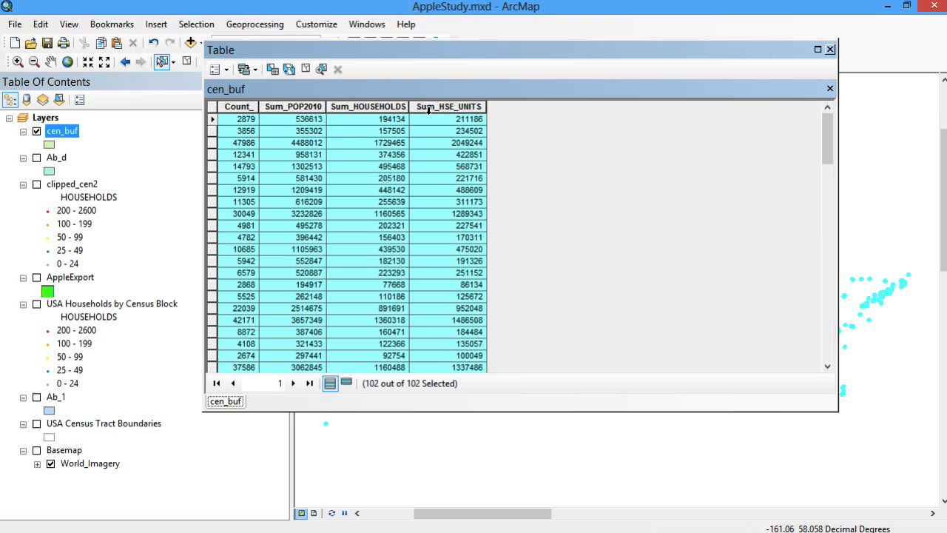
pyautogui.rightClick(397, 107)
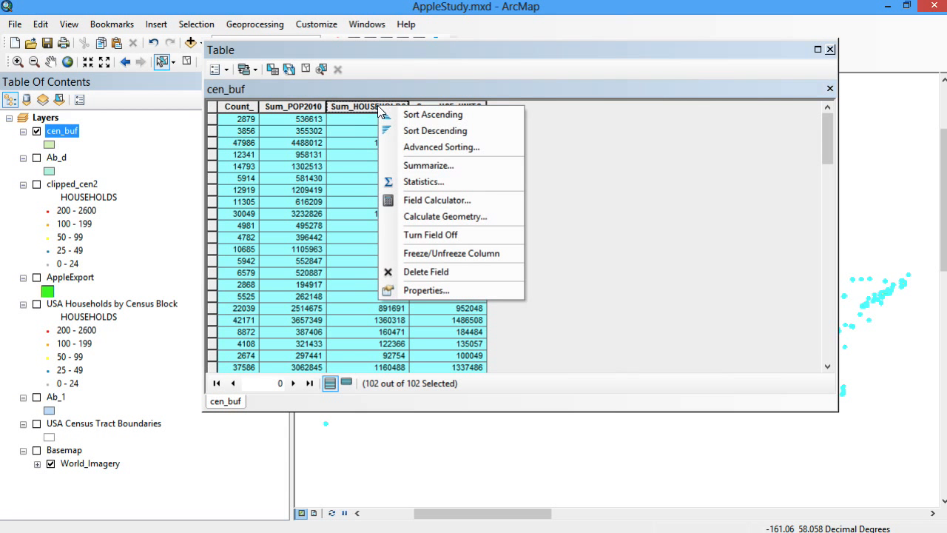
pyautogui.click(410, 128)
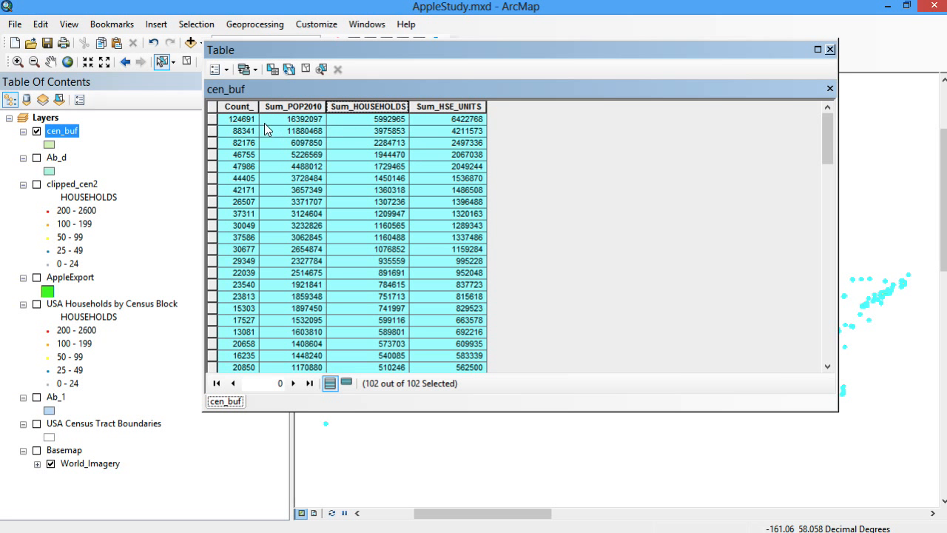
pyautogui.click(212, 120)
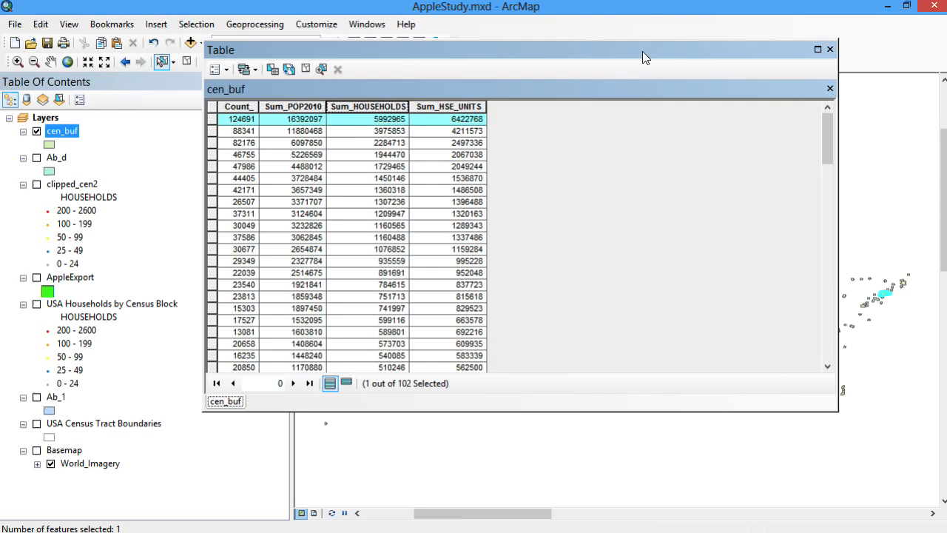
pyautogui.moveTo(642, 51); pyautogui.dragTo(507, 106)
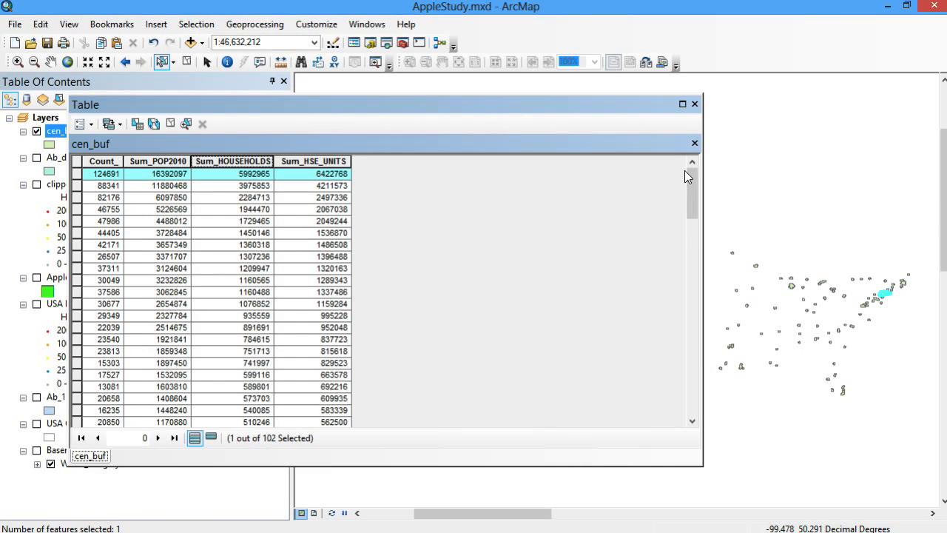
pyautogui.click(694, 105)
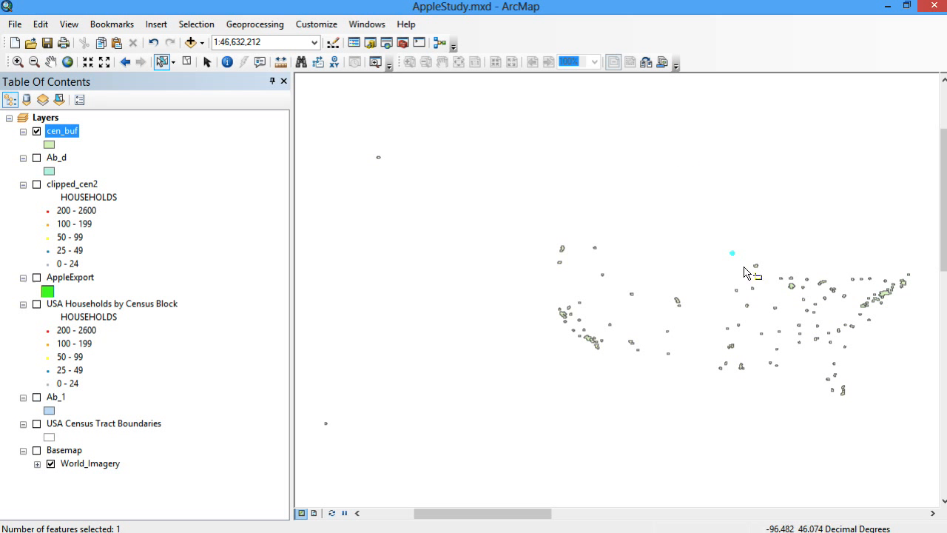
# Identify the highlighted northernmost buffer in the central US to read its summed census attributes, and close the results
pyautogui.click(227, 61)
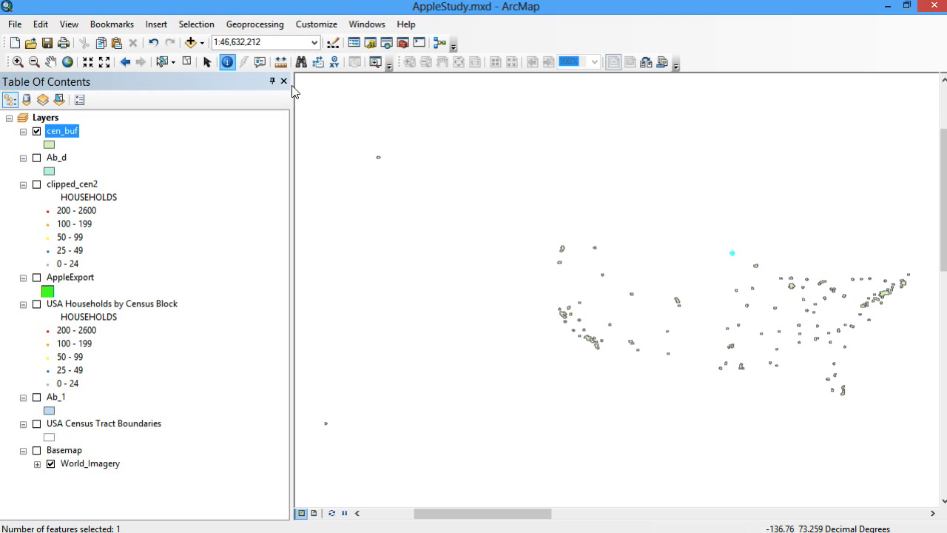
pyautogui.click(730, 256)
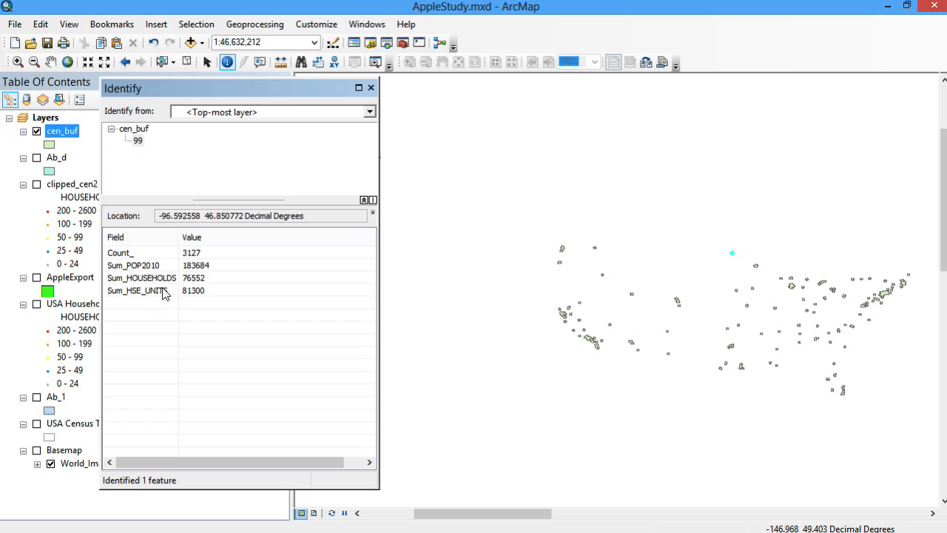
pyautogui.click(371, 87)
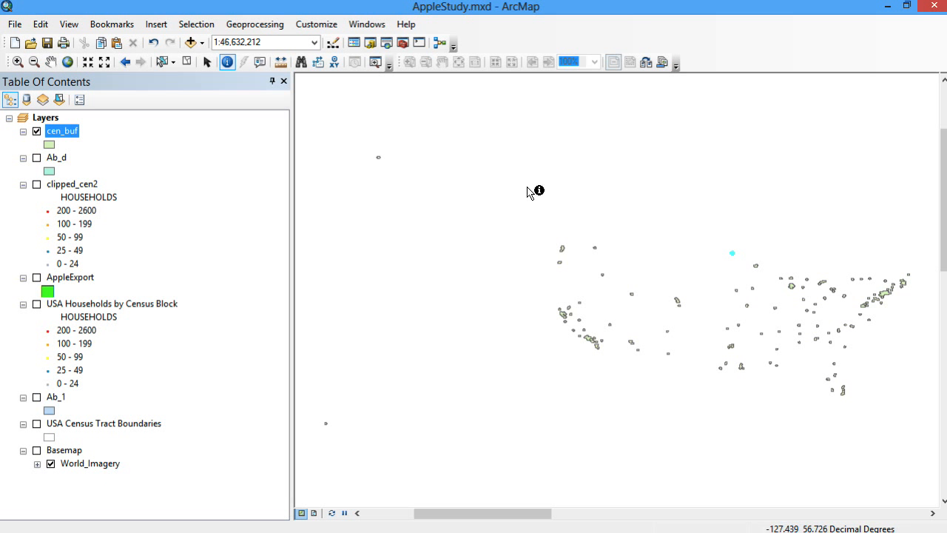
pyautogui.click(673, 235)
pyautogui.click(371, 88)
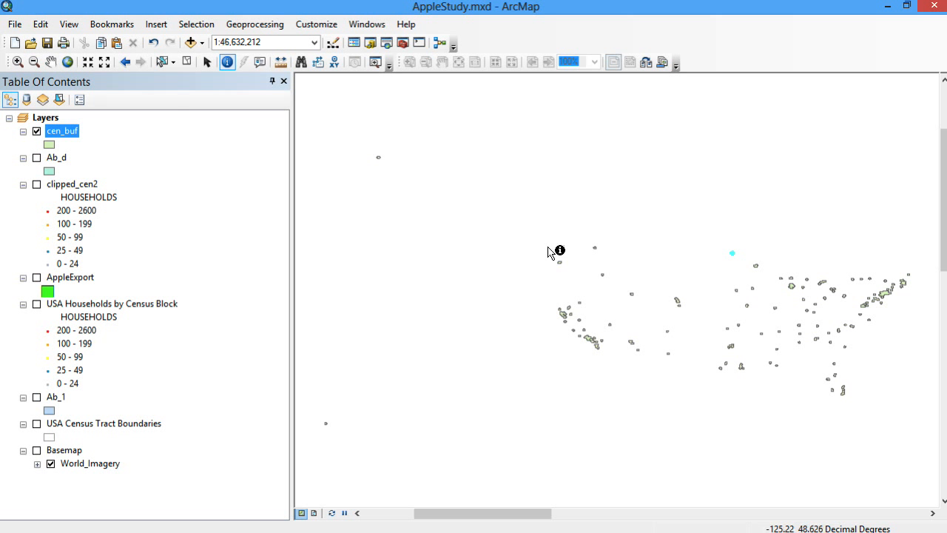
# Turn on the AppleExport layer and change its store symbol to a red Circle 1 marker
pyautogui.click(17, 62)
pyautogui.moveTo(552, 300); pyautogui.dragTo(630, 363)
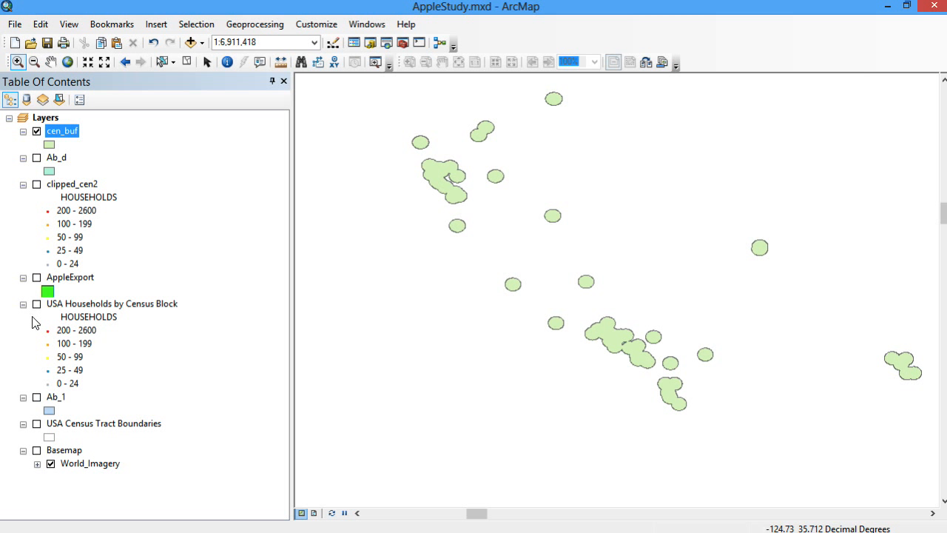
pyautogui.click(37, 278)
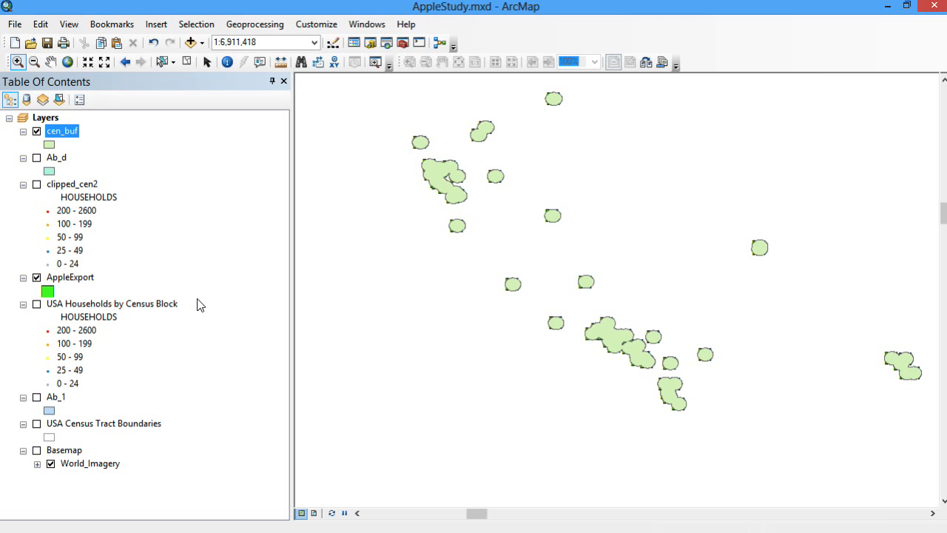
pyautogui.click(48, 293)
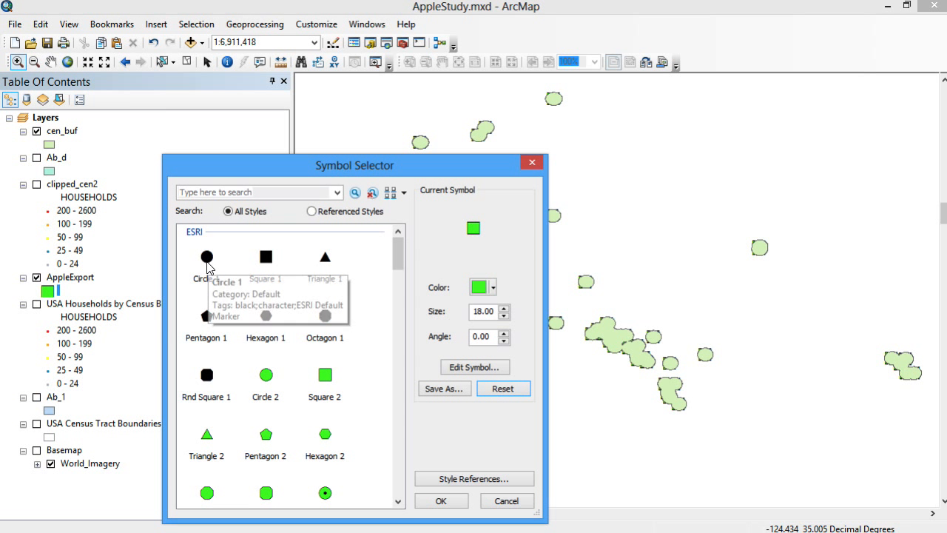
pyautogui.click(210, 267)
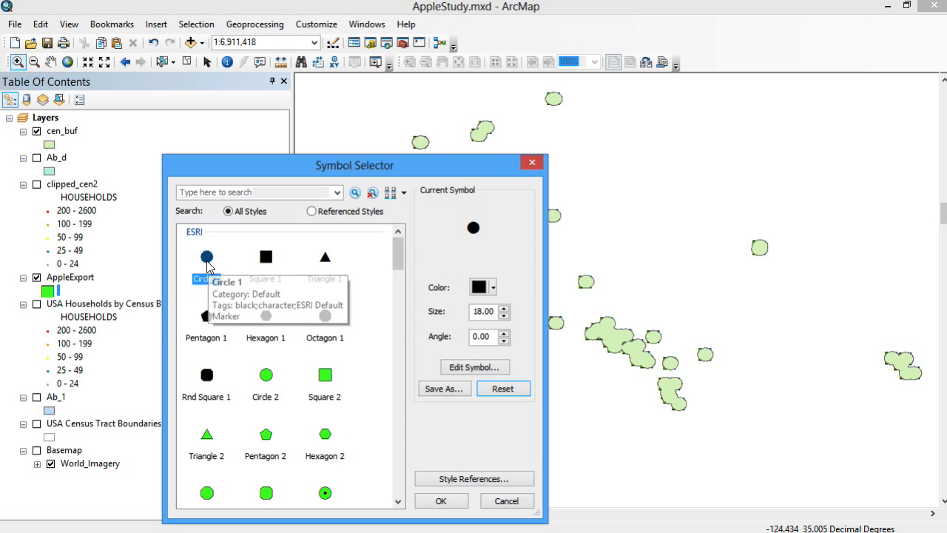
pyautogui.click(492, 287)
pyautogui.click(492, 367)
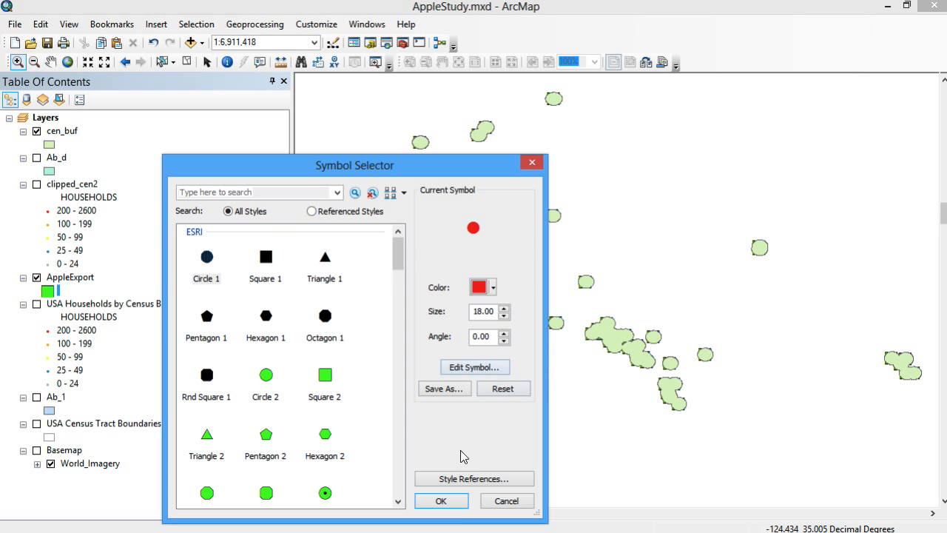
pyautogui.click(448, 501)
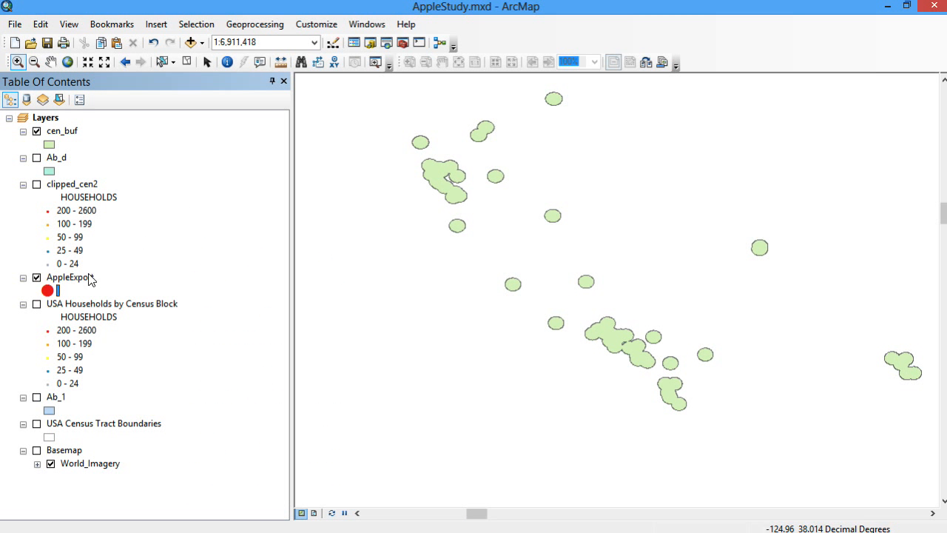
# Move the AppleExport layer above cen_buf in the layer order and set its marker size to 4
pyautogui.moveTo(89, 278); pyautogui.dragTo(71, 125)
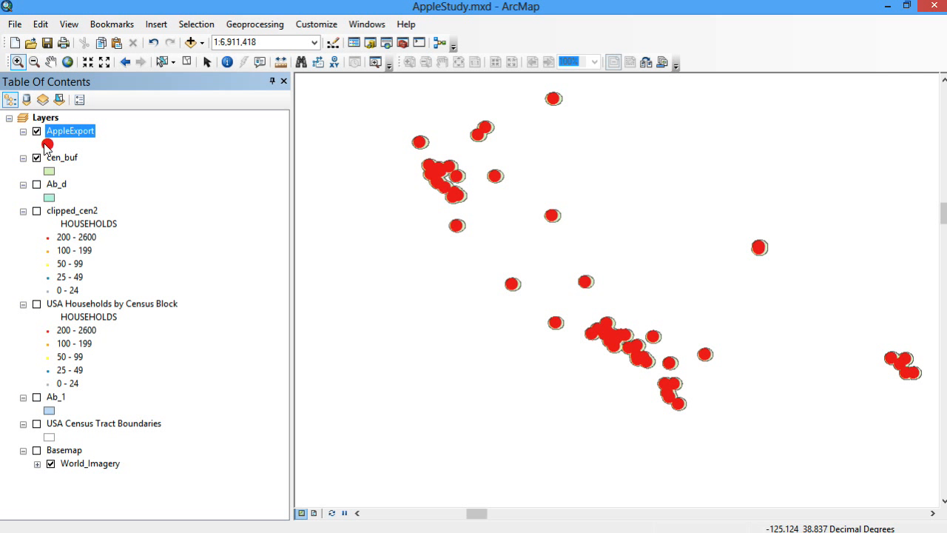
pyautogui.click(46, 145)
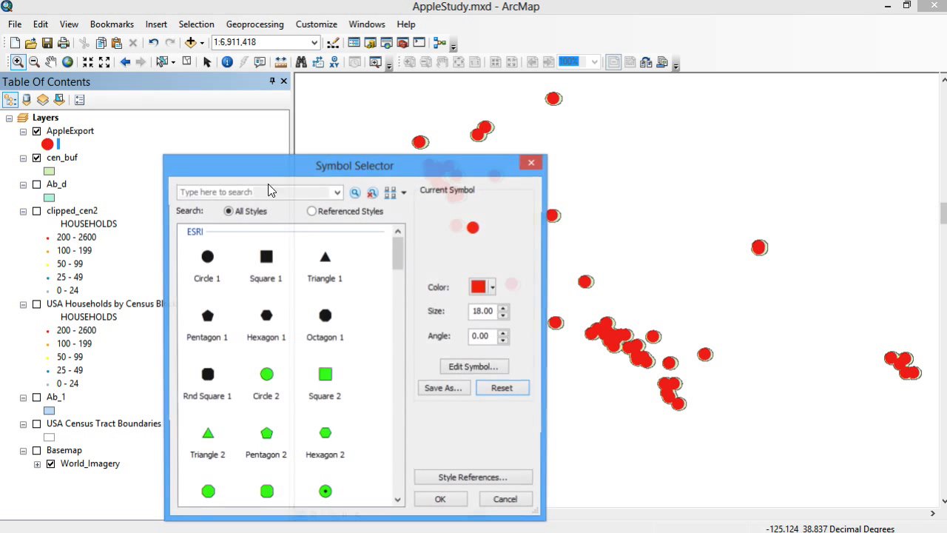
pyautogui.doubleClick(487, 312)
pyautogui.write('4')
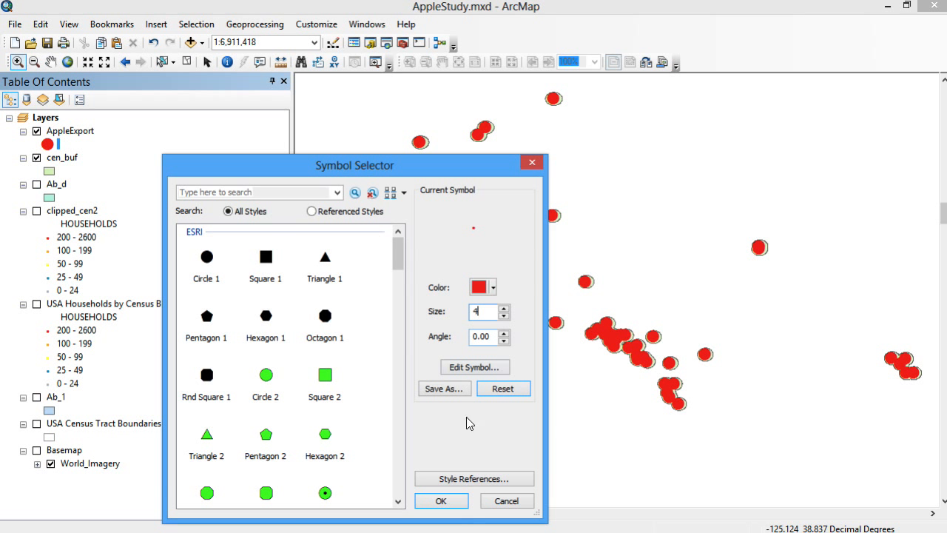
pyautogui.click(440, 501)
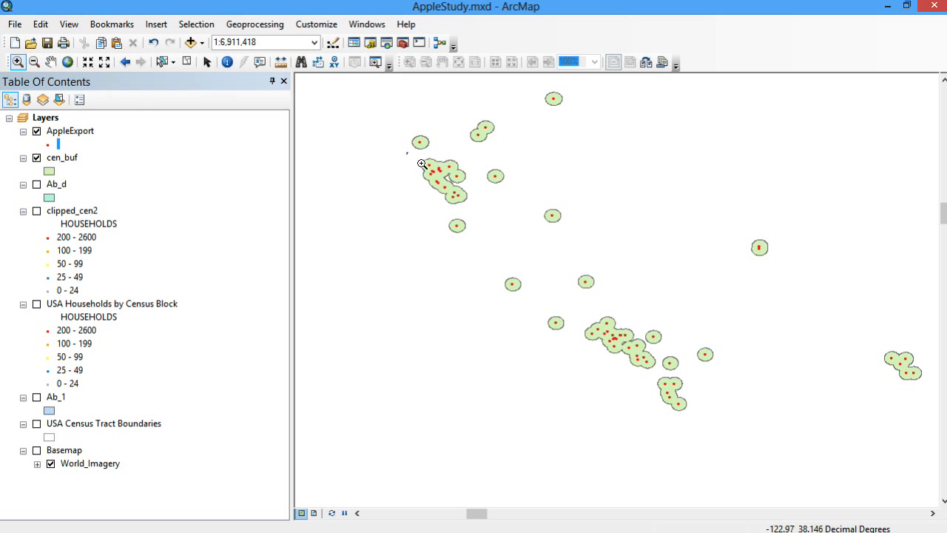
# Select the large merged cen_buf polygon around the northern California store cluster
pyautogui.moveTo(408, 153); pyautogui.dragTo(506, 226)
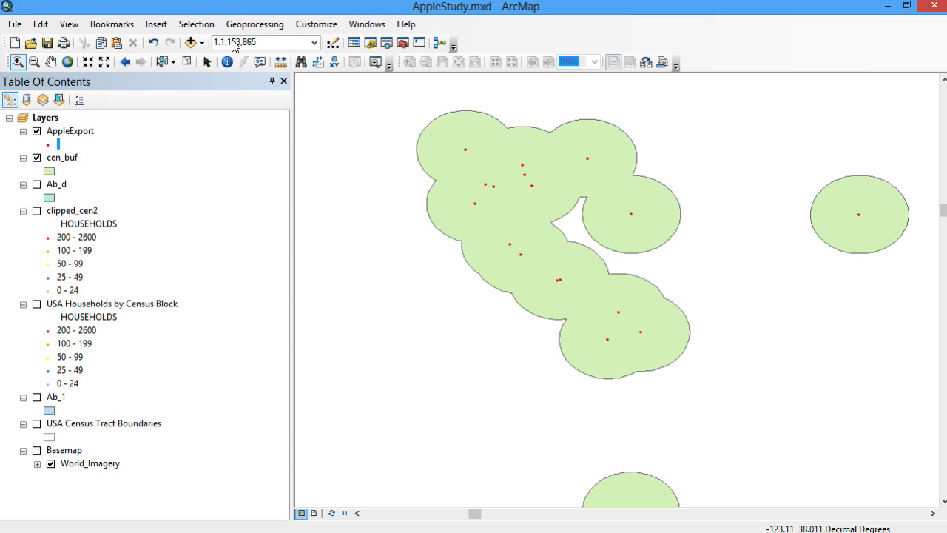
pyautogui.click(163, 62)
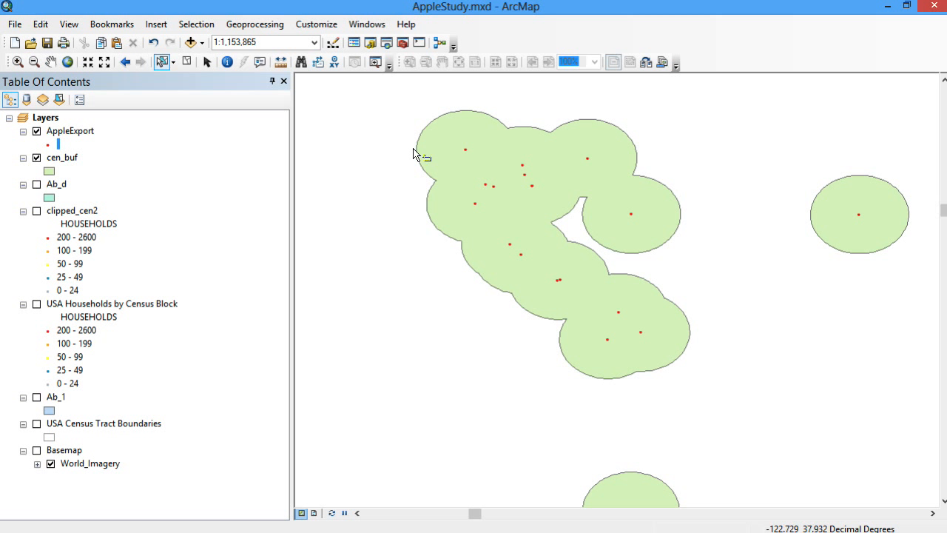
pyautogui.click(436, 154)
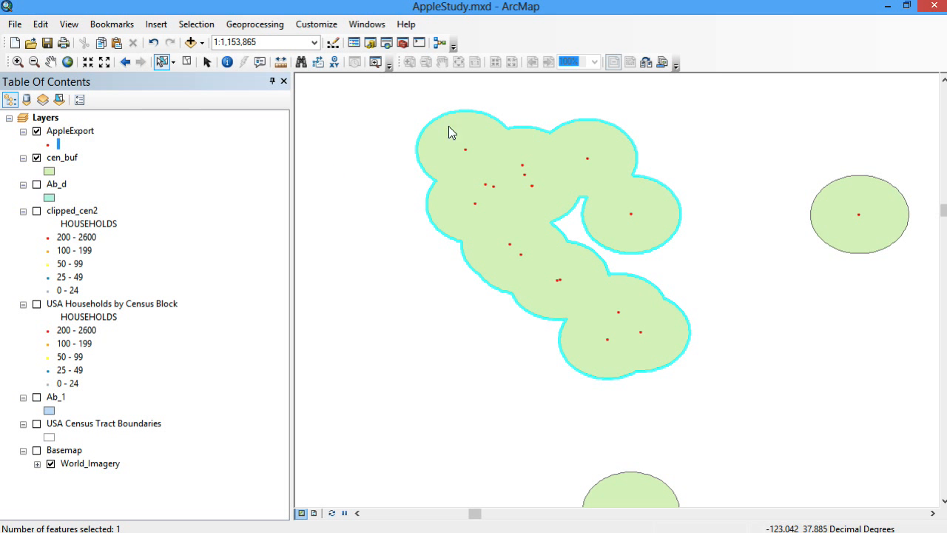
pyautogui.click(403, 45)
pyautogui.click(608, 59)
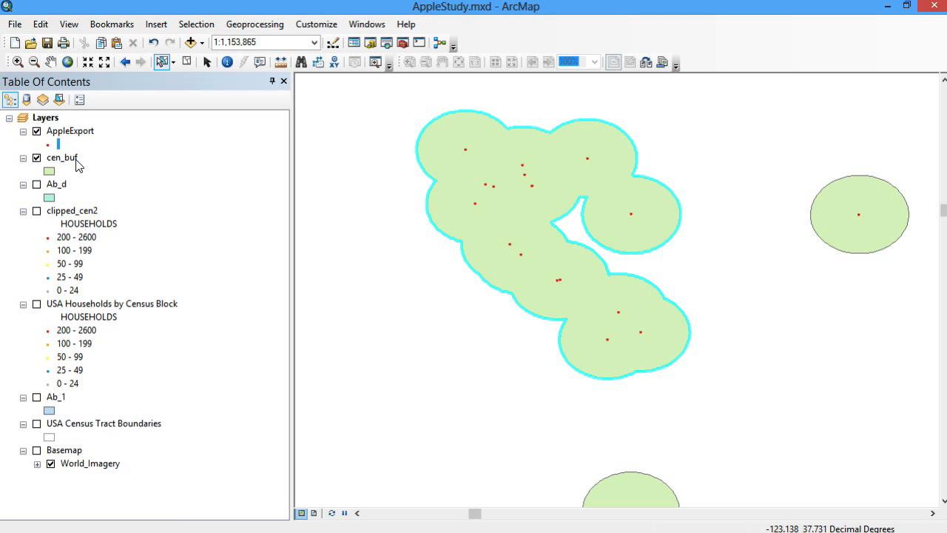
# Open the AppleExport attribute table and add a short integer field named Sc
pyautogui.rightClick(72, 135)
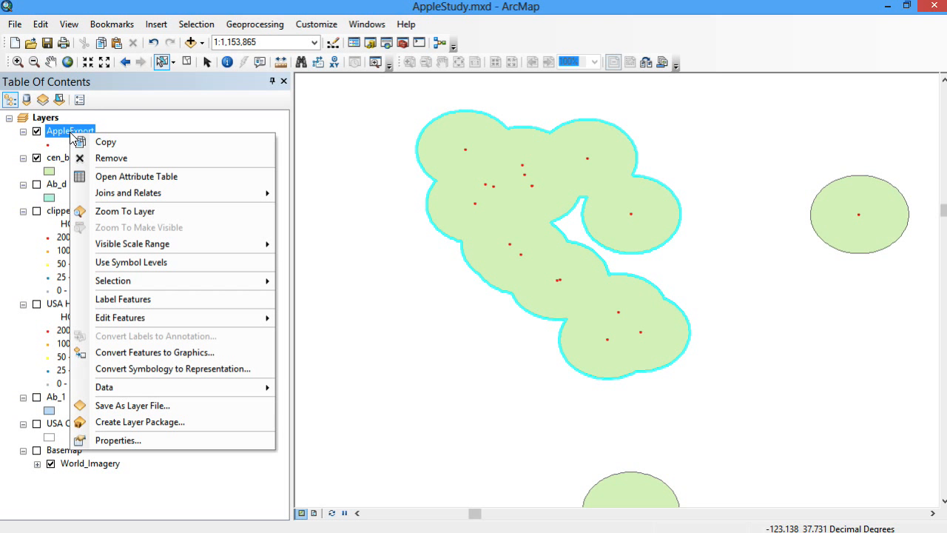
pyautogui.click(135, 177)
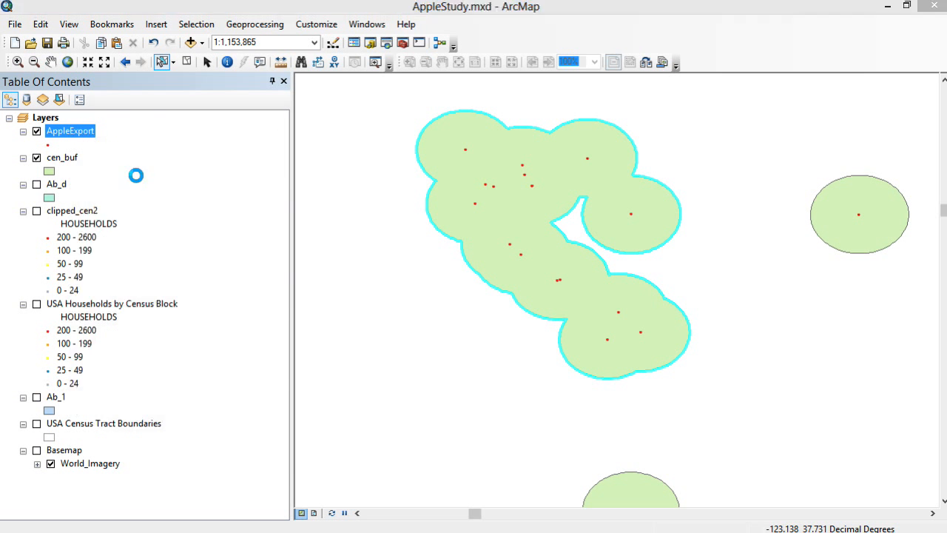
pyautogui.moveTo(314, 98); pyautogui.dragTo(380, 92)
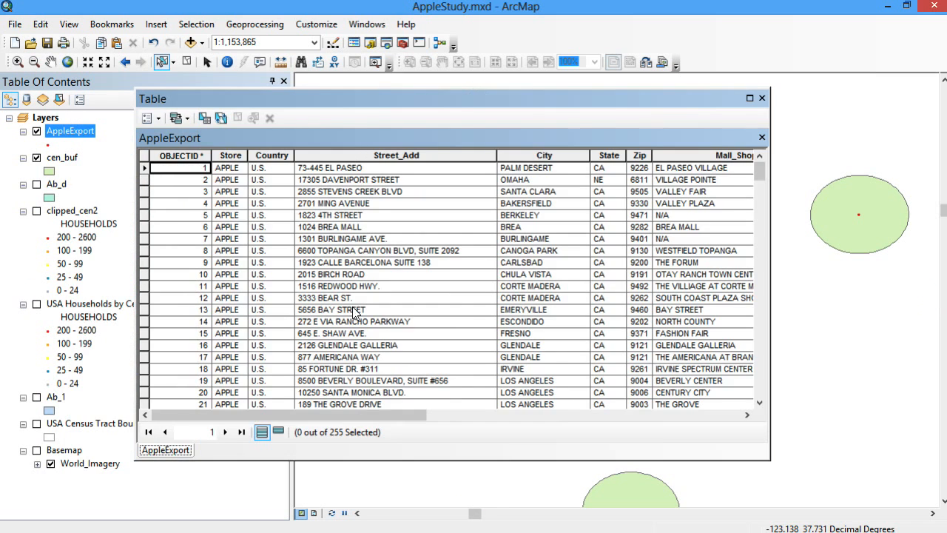
pyautogui.moveTo(368, 419); pyautogui.dragTo(684, 417)
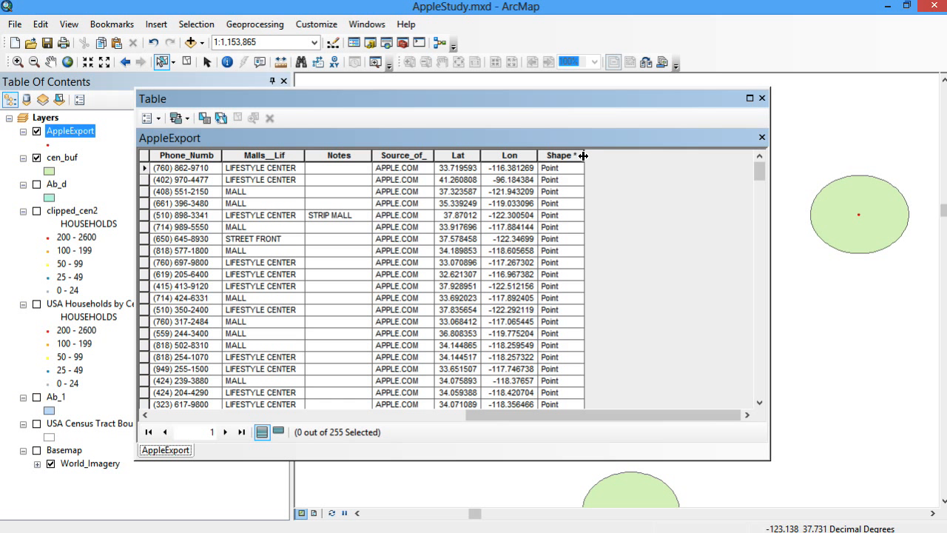
pyautogui.click(156, 121)
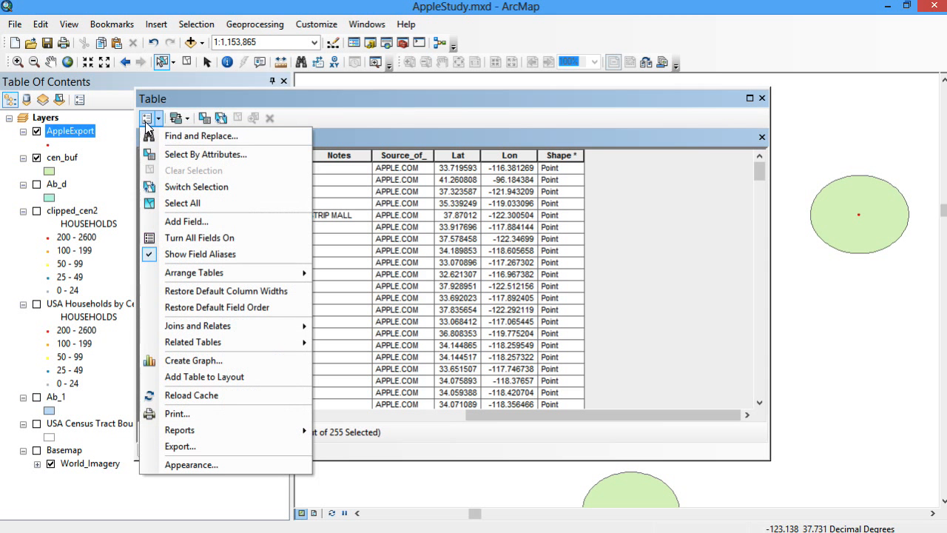
pyautogui.click(204, 221)
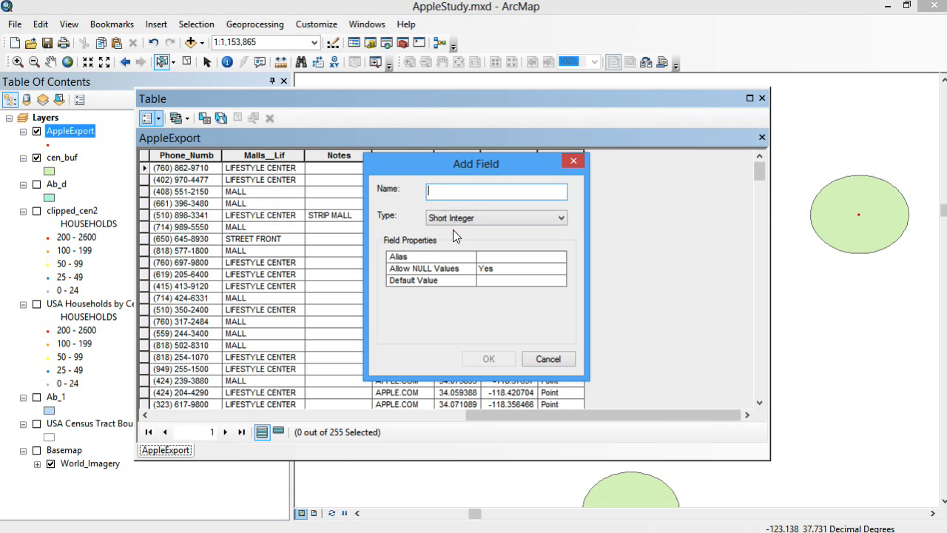
pyautogui.write('Sc')
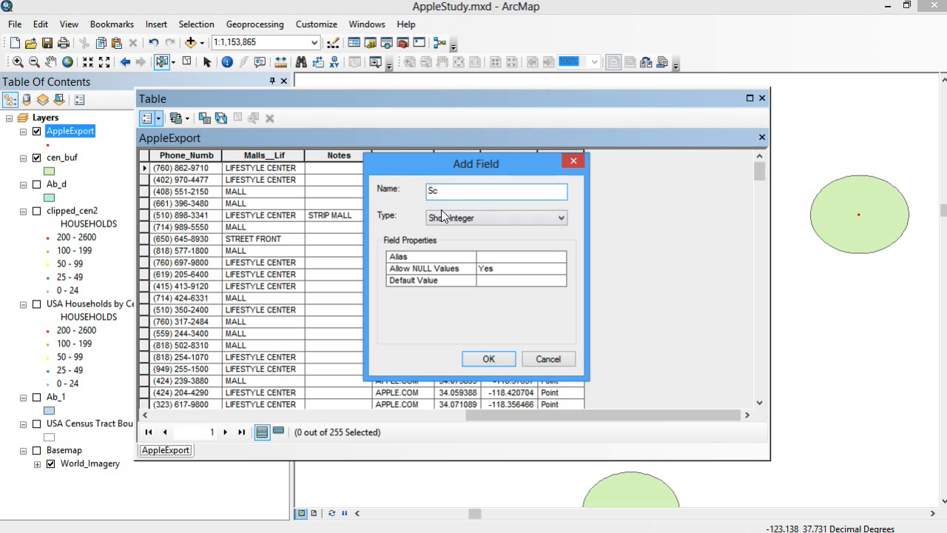
pyautogui.click(468, 215)
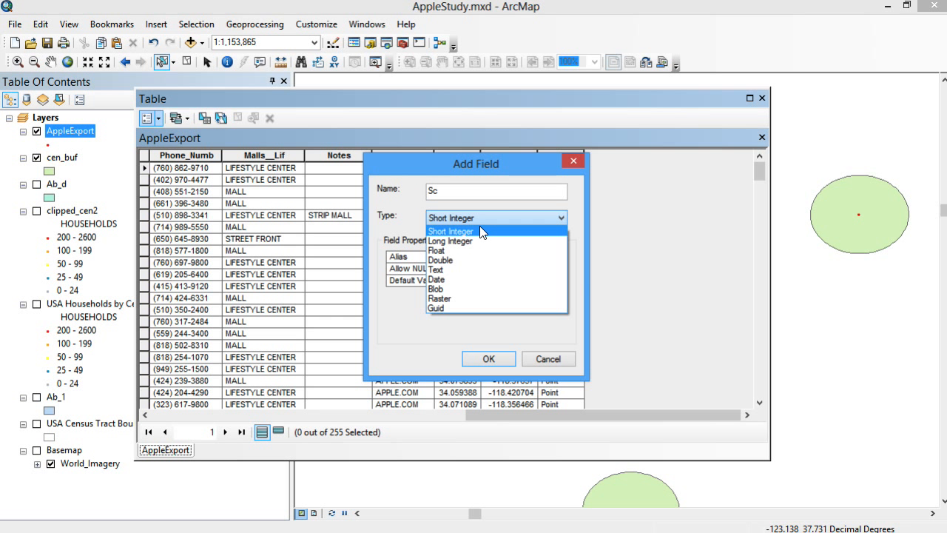
pyautogui.click(408, 215)
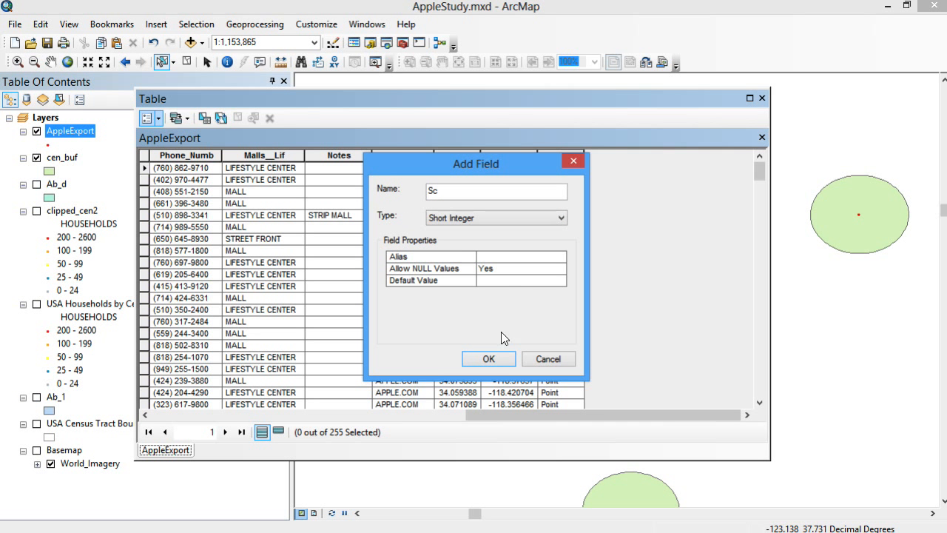
pyautogui.click(499, 356)
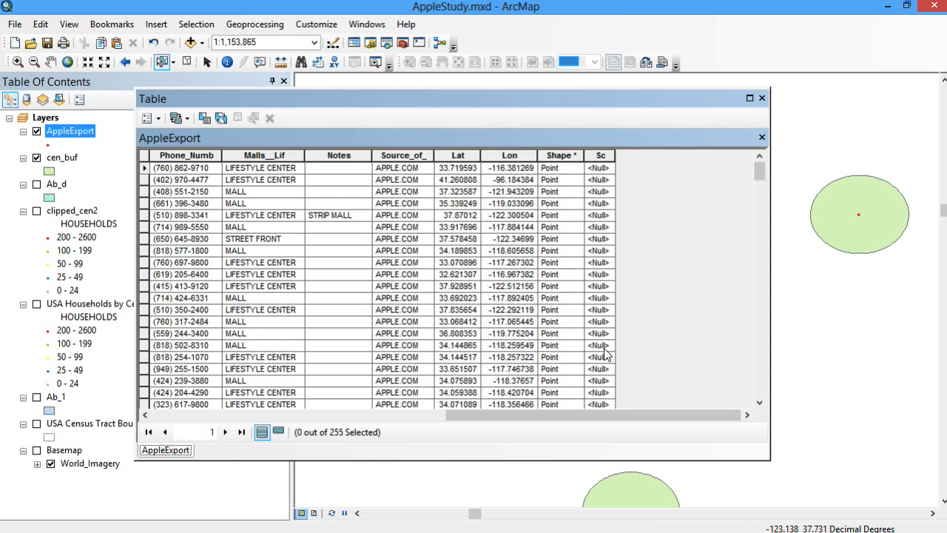
pyautogui.moveTo(758, 172)
pyautogui.mouseDown()
pyautogui.moveTo(750, 432)
pyautogui.moveTo(759, 182)
pyautogui.mouseUp()
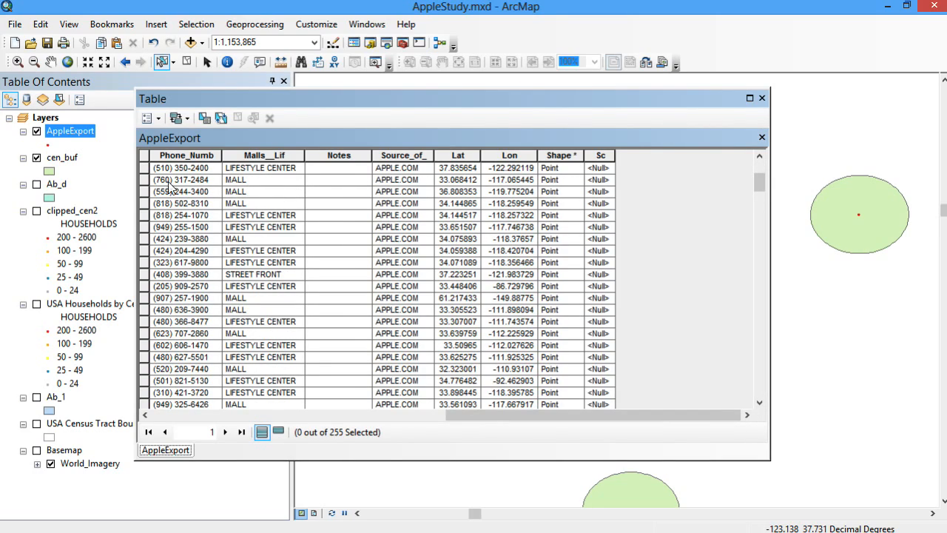
# Try to calculate the Sc field in the AppleExport table with the expression "=1"
pyautogui.moveTo(471, 415); pyautogui.dragTo(523, 412)
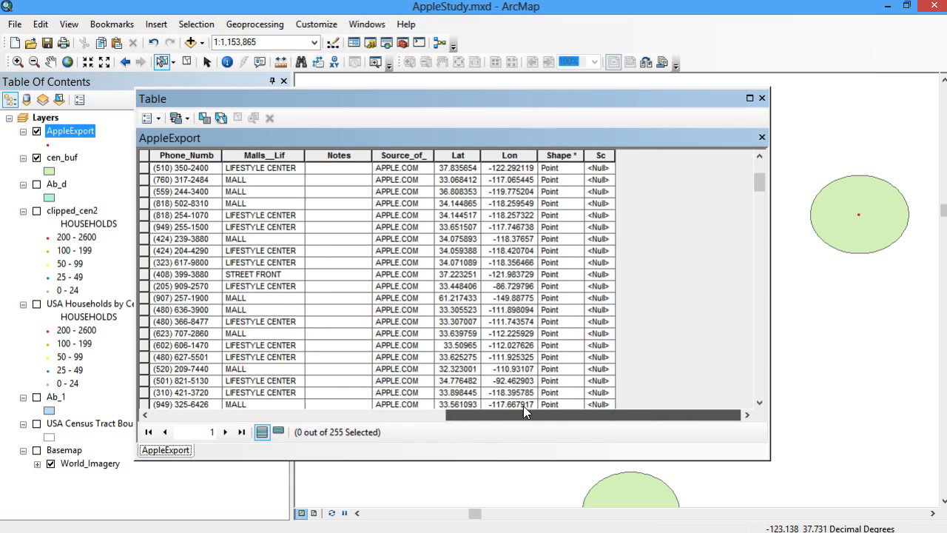
pyautogui.rightClick(602, 155)
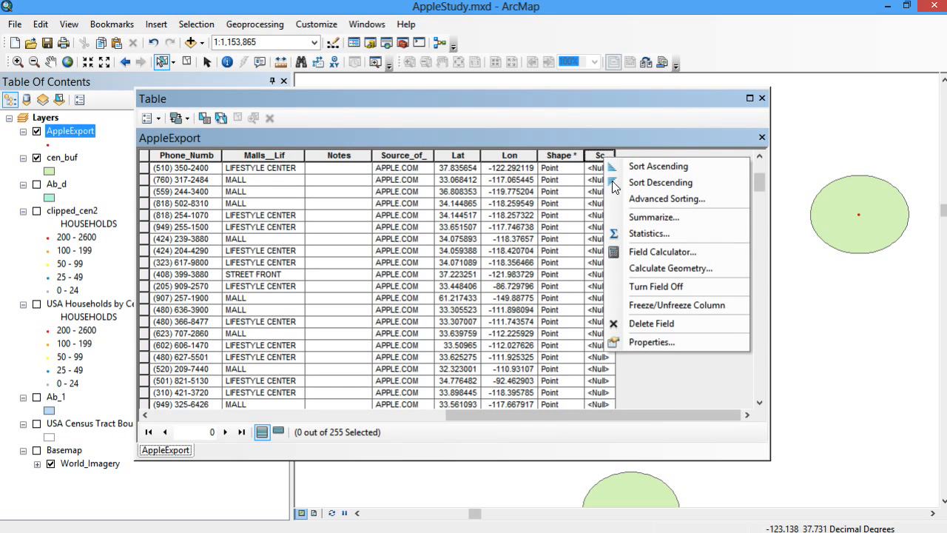
pyautogui.click(673, 251)
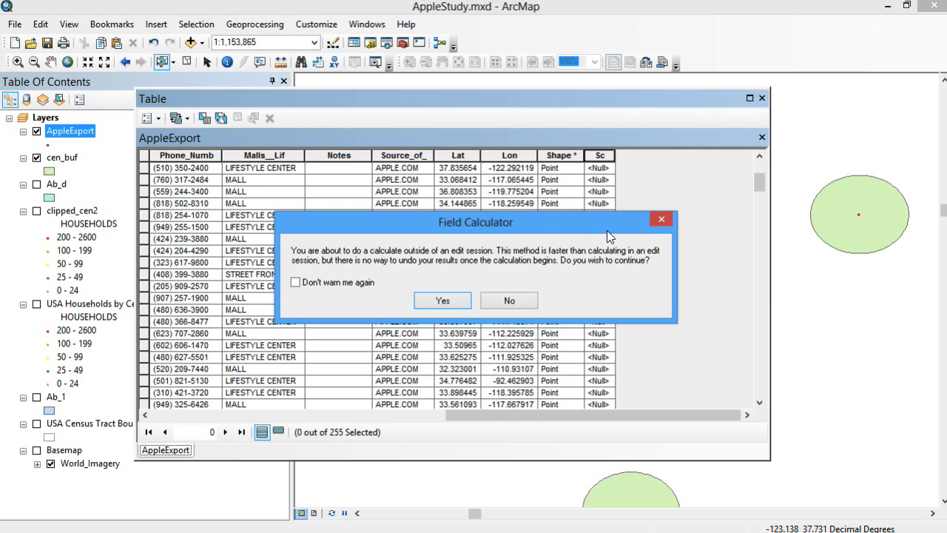
pyautogui.moveTo(610, 231); pyautogui.dragTo(585, 222)
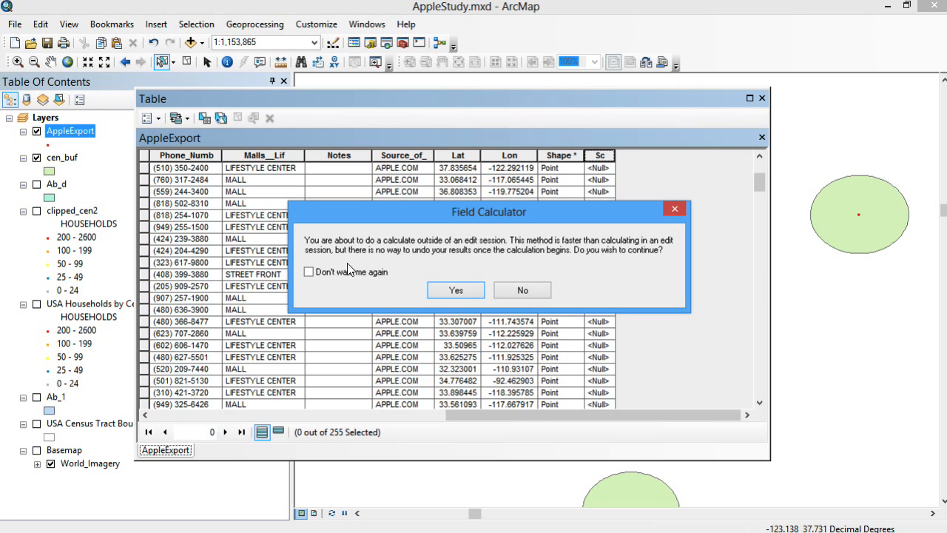
pyautogui.click(456, 290)
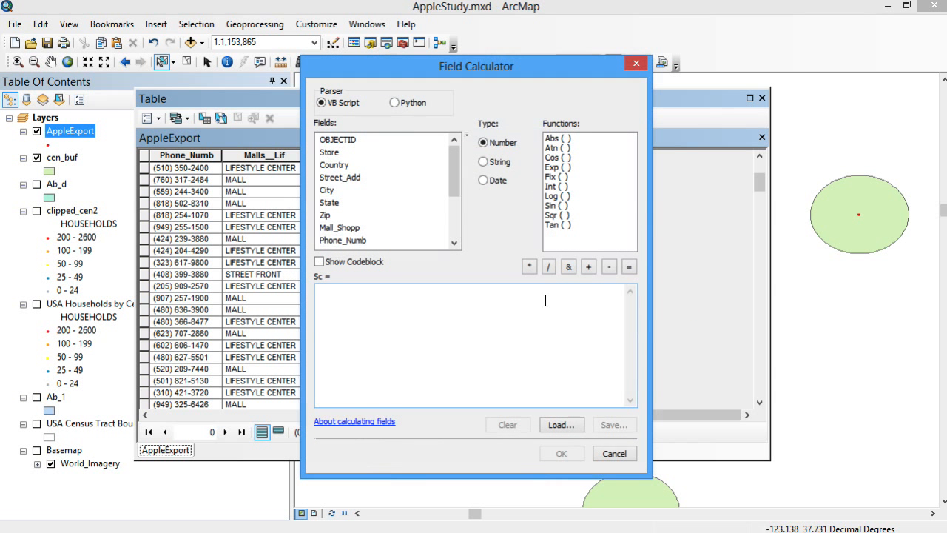
pyautogui.click(412, 311)
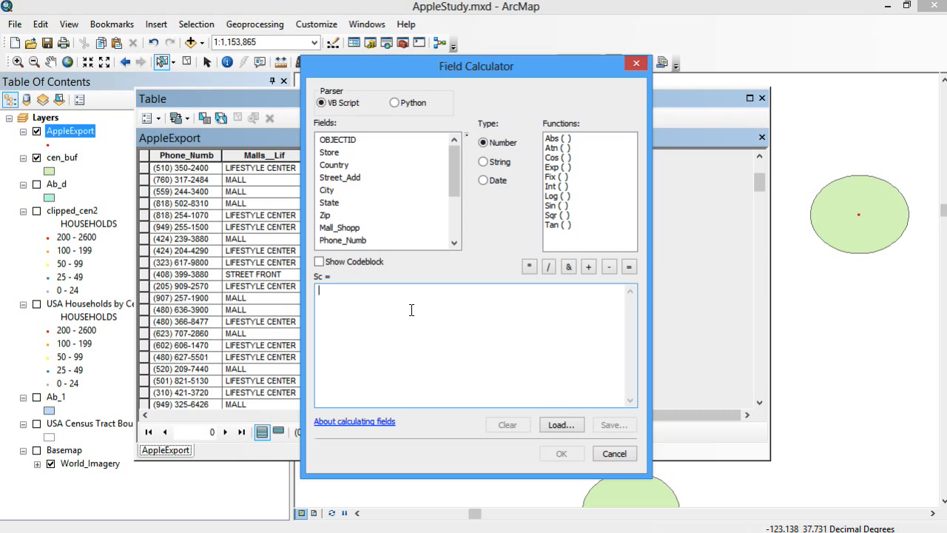
pyautogui.write('=1')
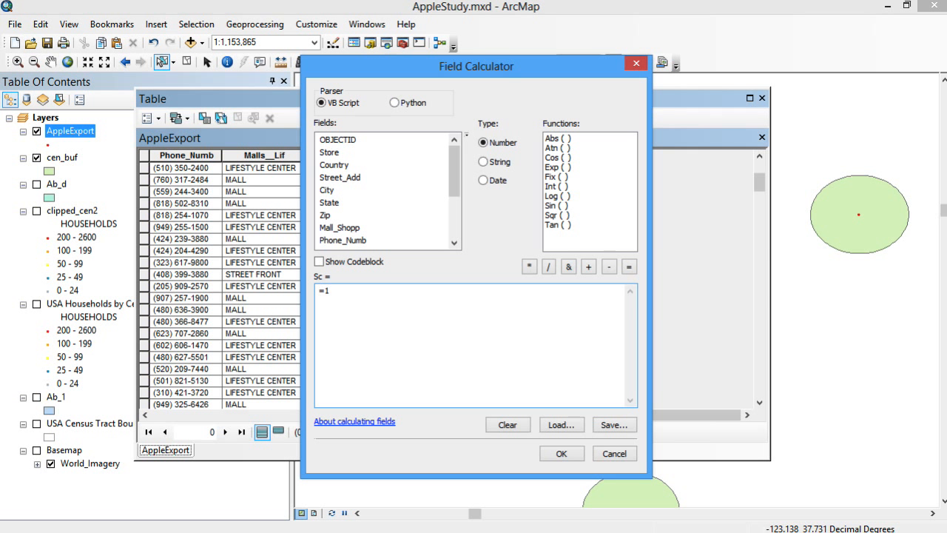
pyautogui.click(563, 453)
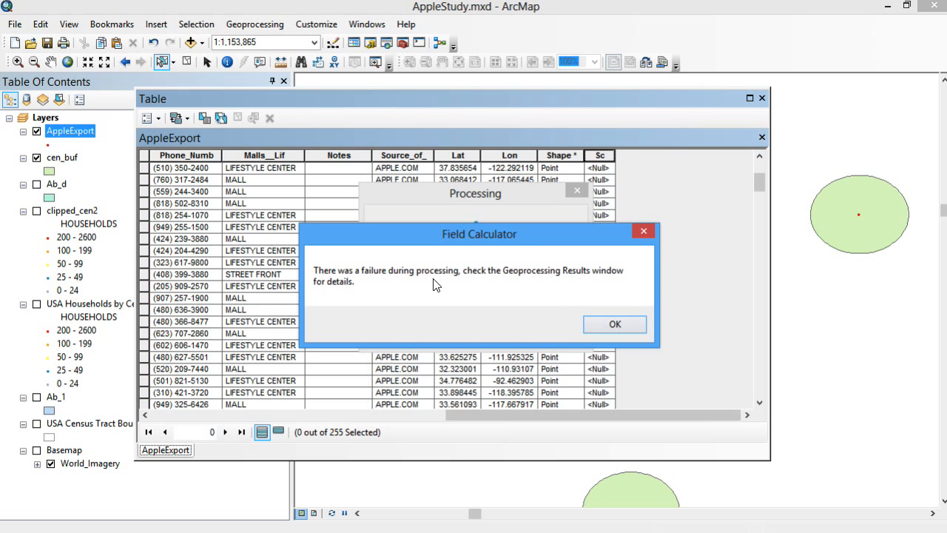
pyautogui.click(625, 324)
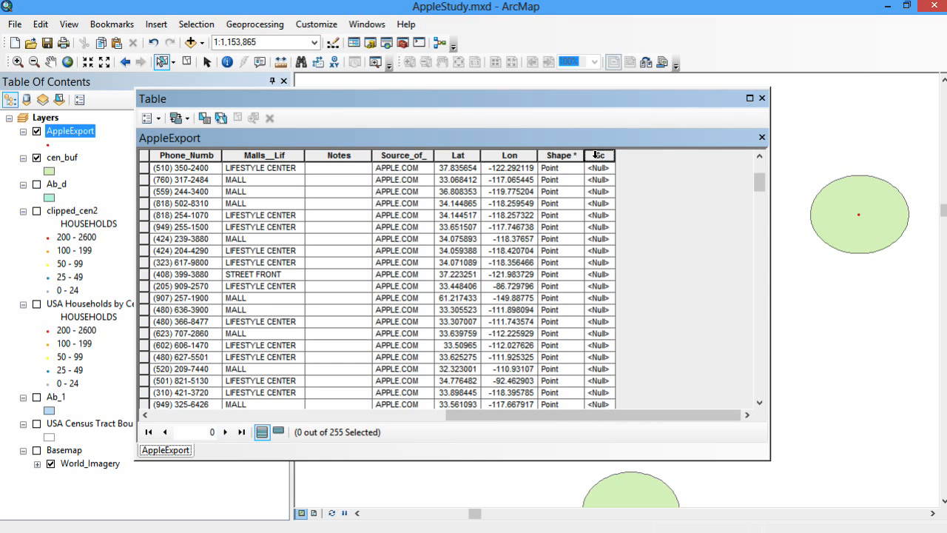
# Calculate the Sc field as 1 for all AppleExport records, check the filled column, and close the attribute table
pyautogui.rightClick(595, 154)
pyautogui.click(665, 247)
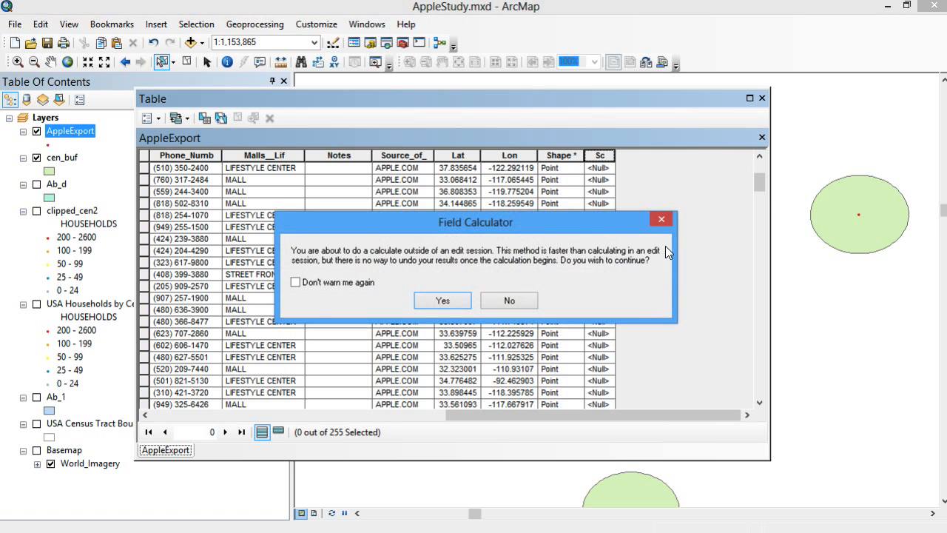
pyautogui.click(442, 300)
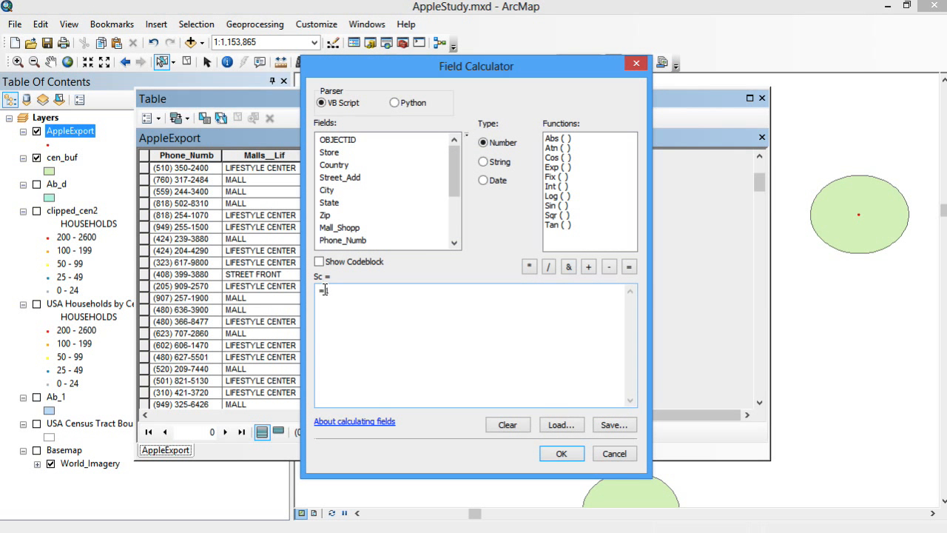
pyautogui.moveTo(324, 290); pyautogui.dragTo(296, 292)
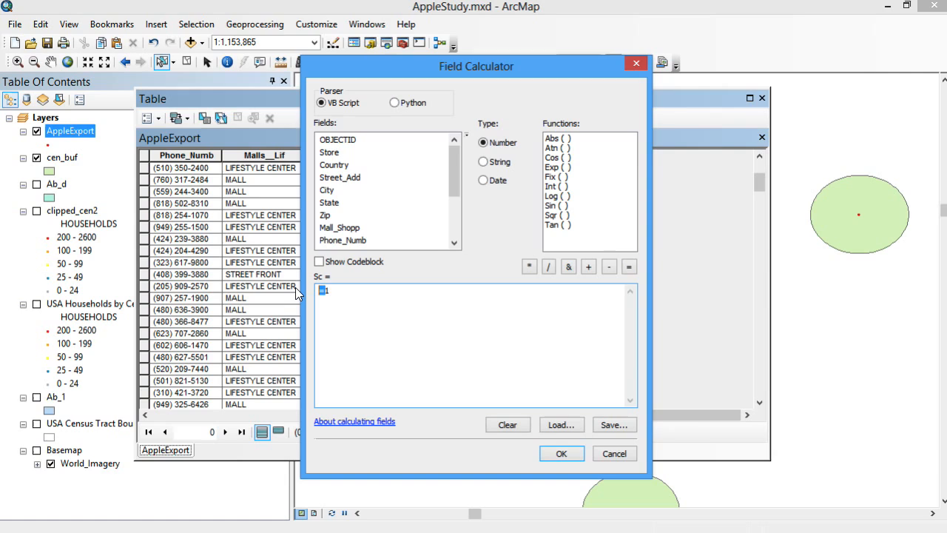
pyautogui.click(561, 452)
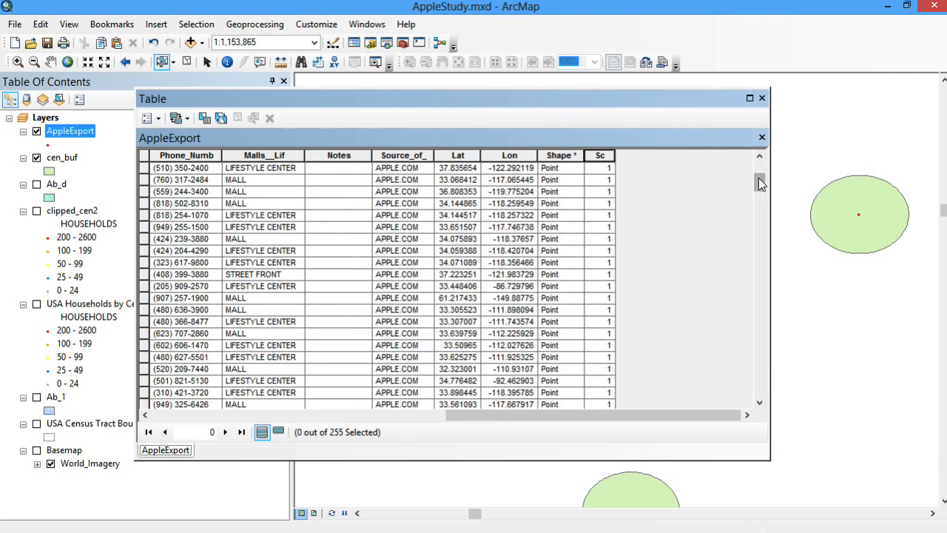
pyautogui.moveTo(758, 178); pyautogui.dragTo(651, 392)
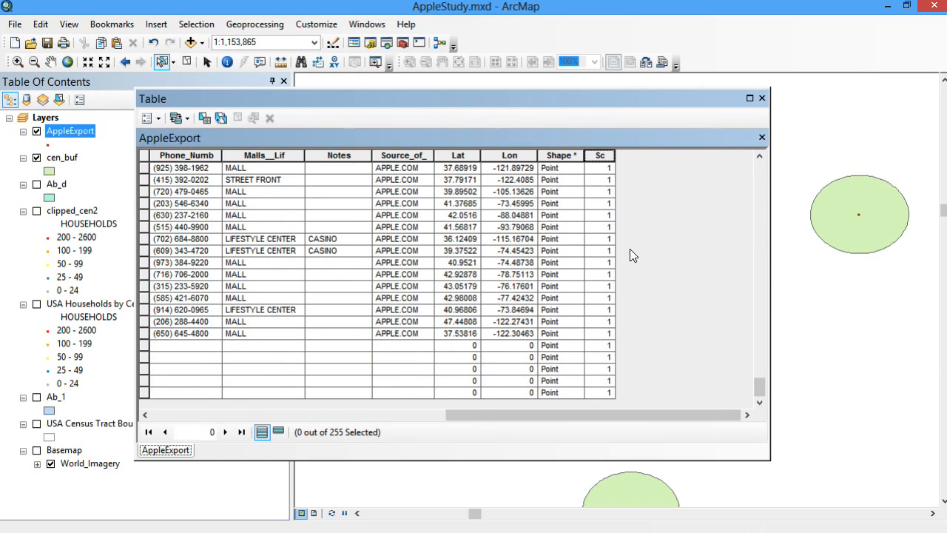
pyautogui.moveTo(671, 108); pyautogui.dragTo(702, 234)
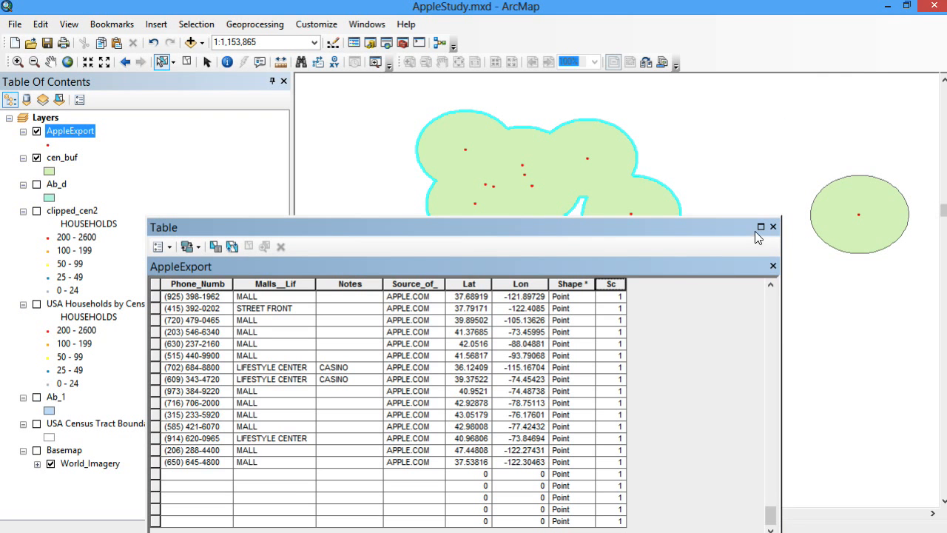
pyautogui.click(773, 227)
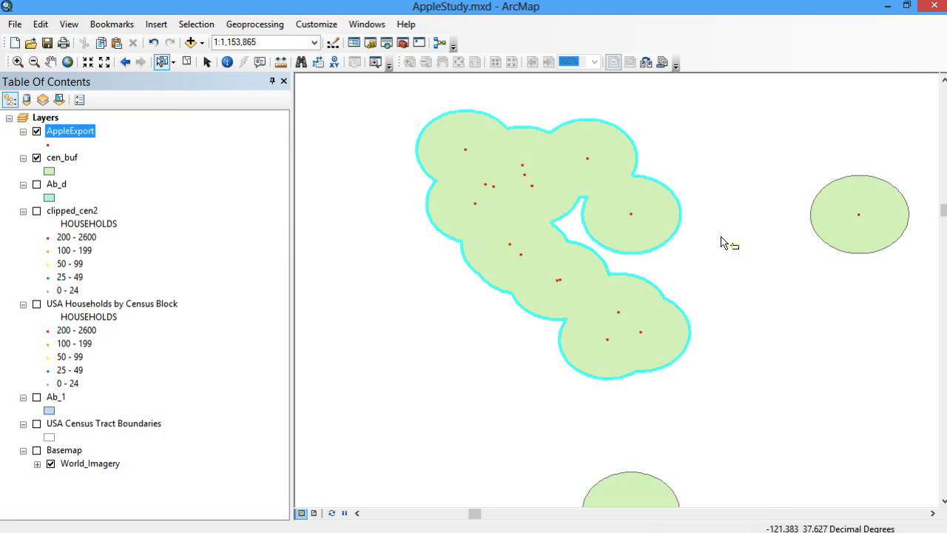
# Locate an isolated single-store buffer in the northern Midwest, select its cen_buf polygon, and clear the selection
pyautogui.rightClick(84, 135)
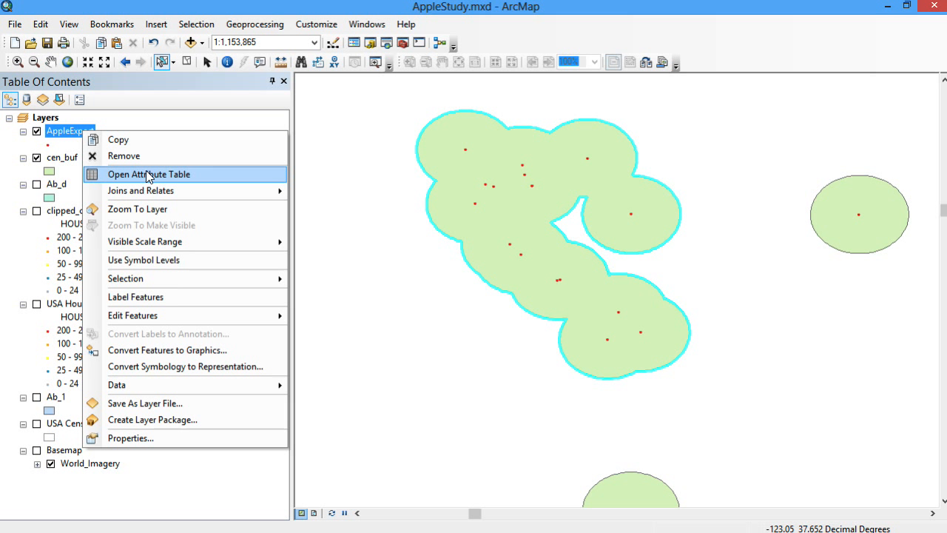
pyautogui.click(151, 209)
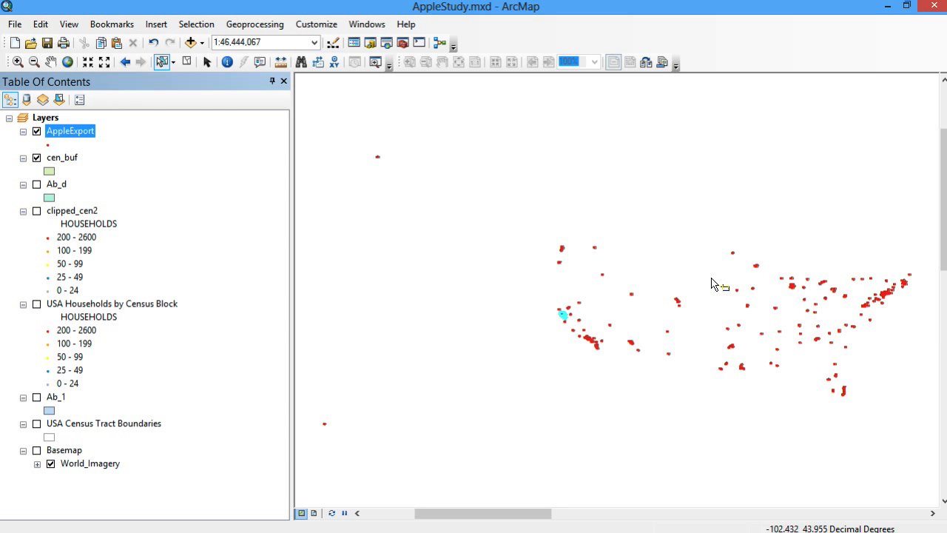
pyautogui.click(17, 62)
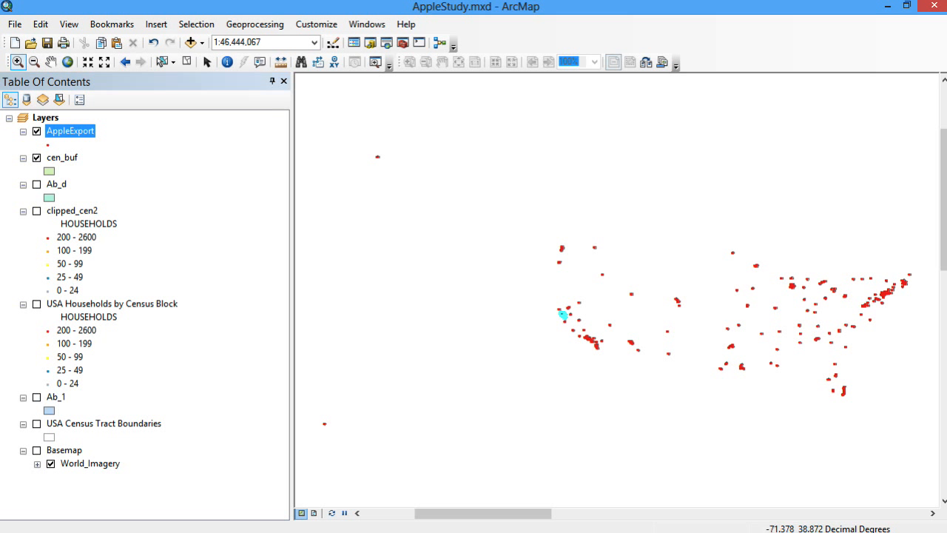
pyautogui.moveTo(714, 239); pyautogui.dragTo(746, 268)
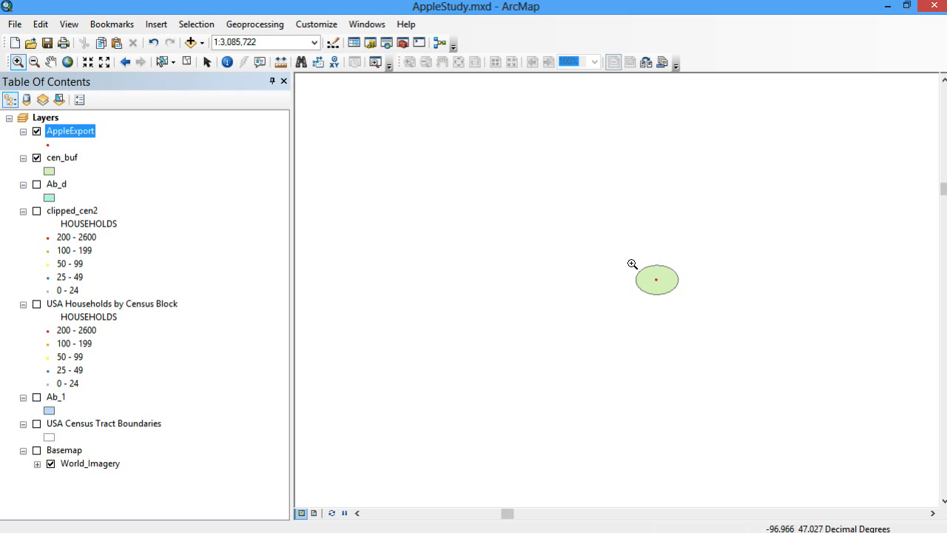
pyautogui.moveTo(609, 258); pyautogui.dragTo(705, 324)
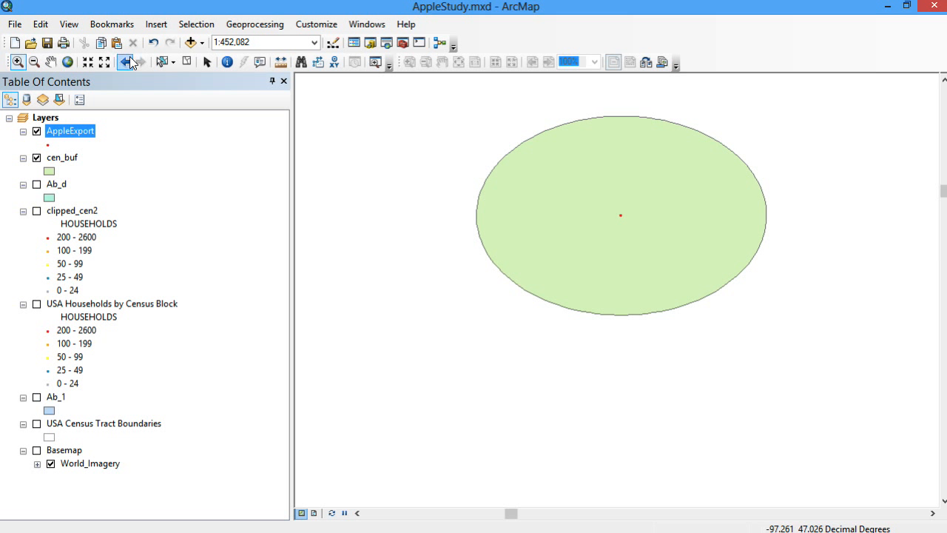
pyautogui.click(162, 62)
pyautogui.click(538, 218)
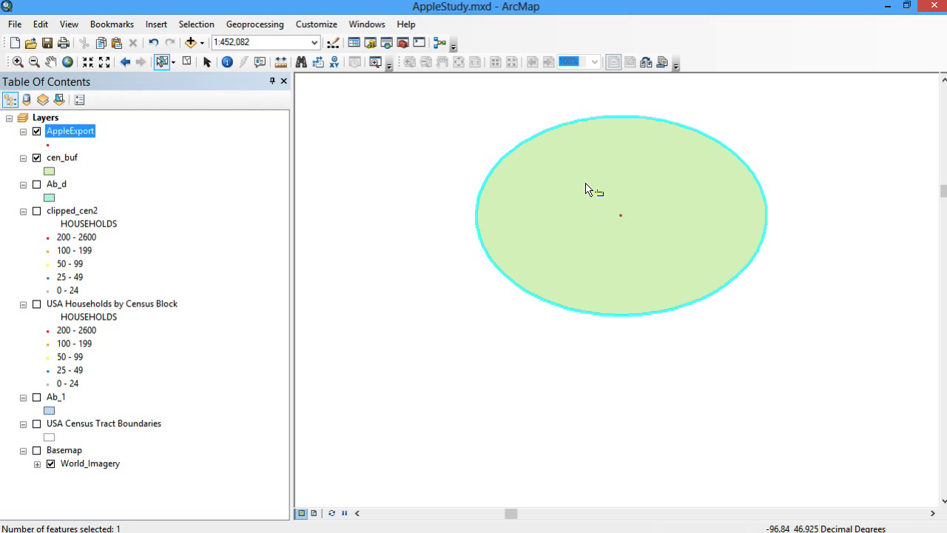
pyautogui.moveTo(587, 188); pyautogui.dragTo(666, 256)
pyautogui.click(676, 327)
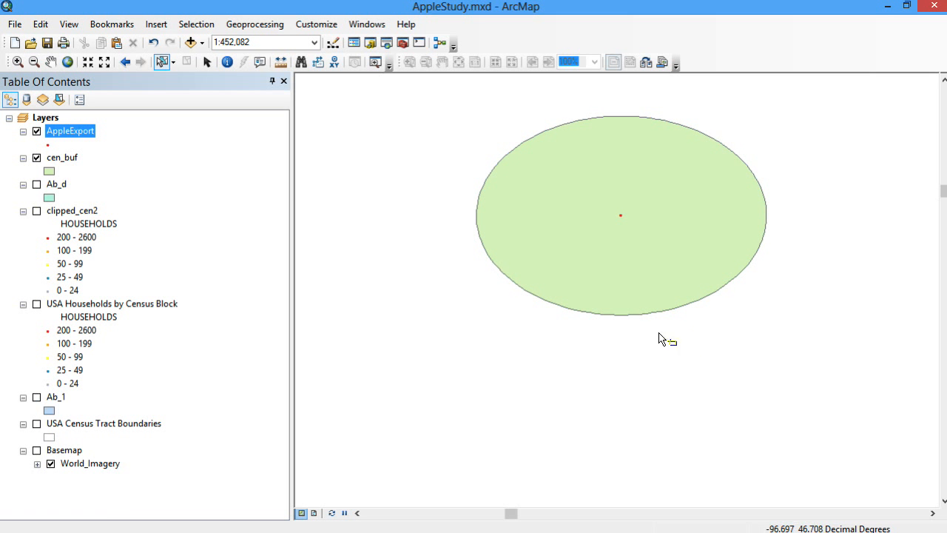
pyautogui.rightClick(71, 130)
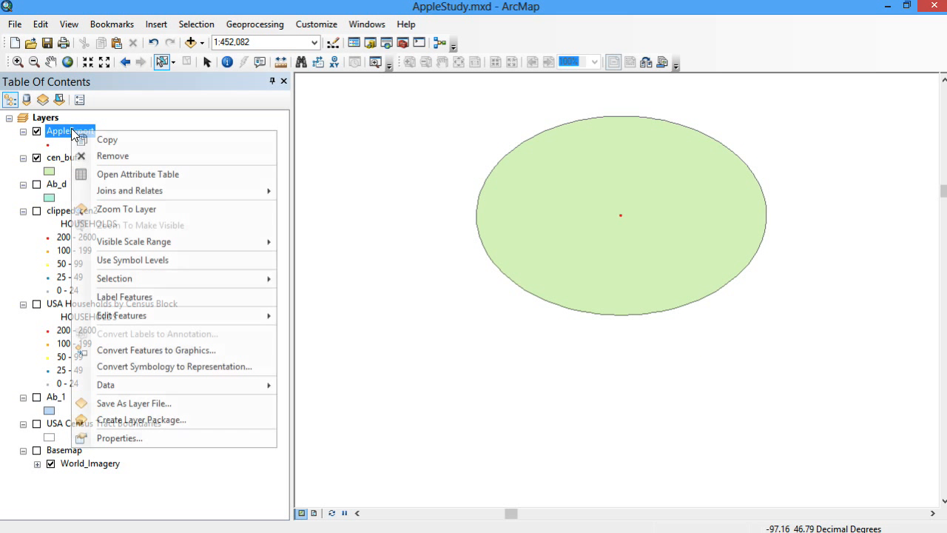
pyautogui.click(148, 435)
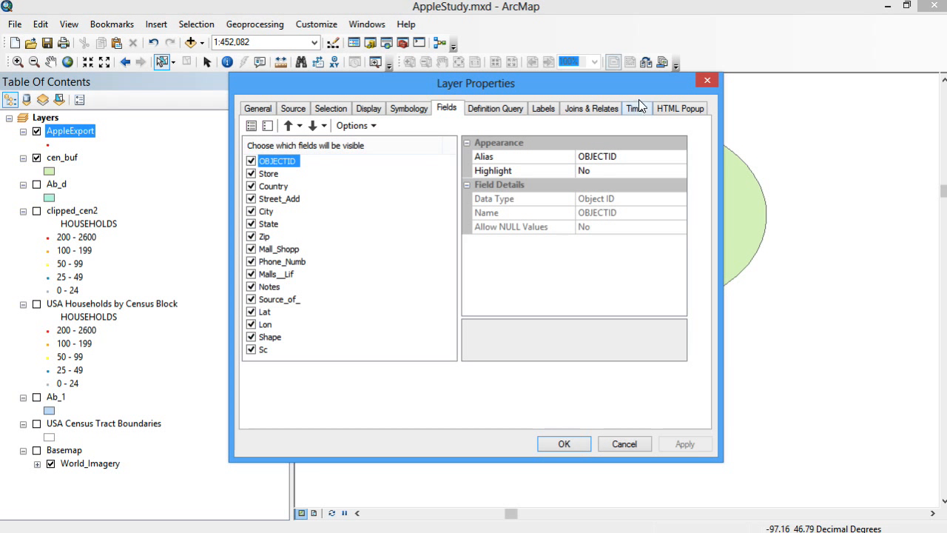
pyautogui.click(706, 80)
# Open the AppleExport attribute table and add a text field named PoE with a length of 50
pyautogui.rightClick(85, 132)
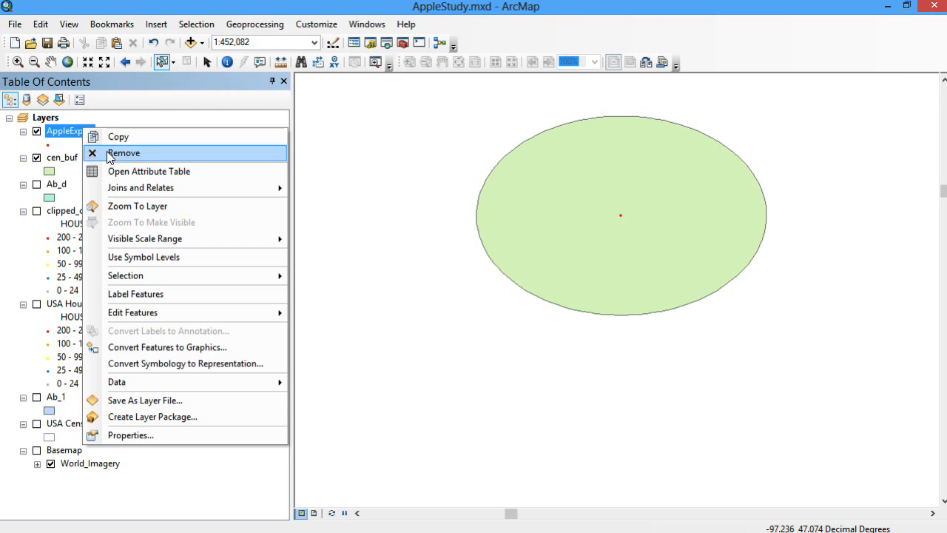
pyautogui.click(133, 170)
pyautogui.moveTo(380, 226); pyautogui.dragTo(343, 96)
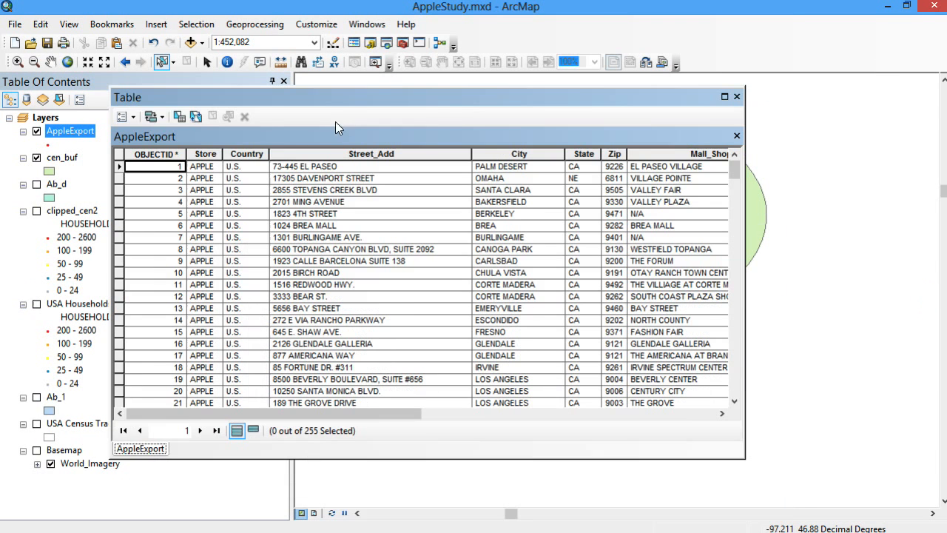
pyautogui.click(123, 116)
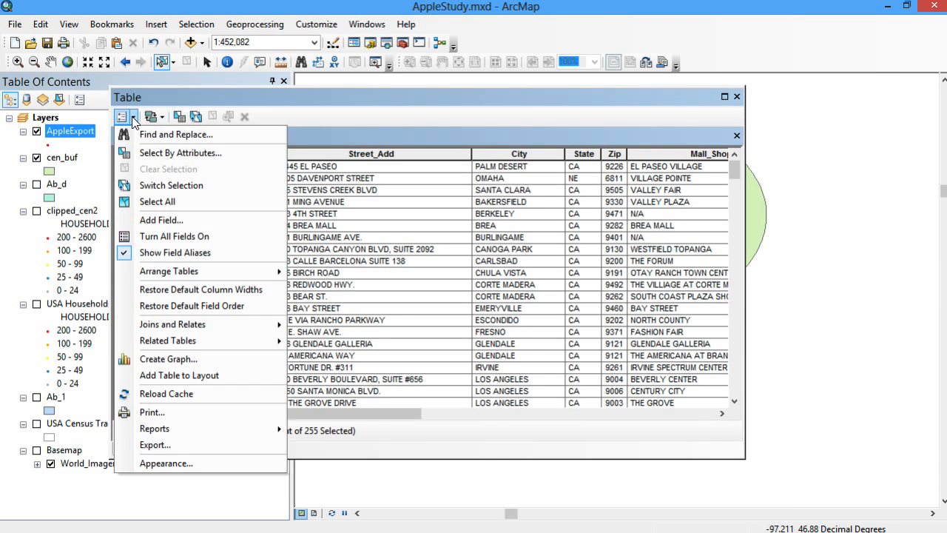
pyautogui.click(178, 222)
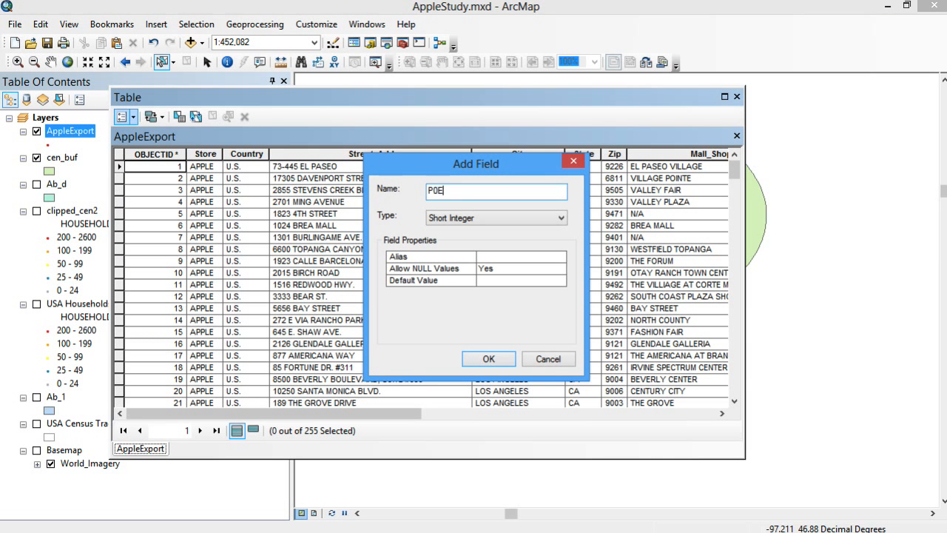
pyautogui.press('BackSpace')
pyautogui.press('BackSpace')
pyautogui.click(446, 219)
pyautogui.click(466, 272)
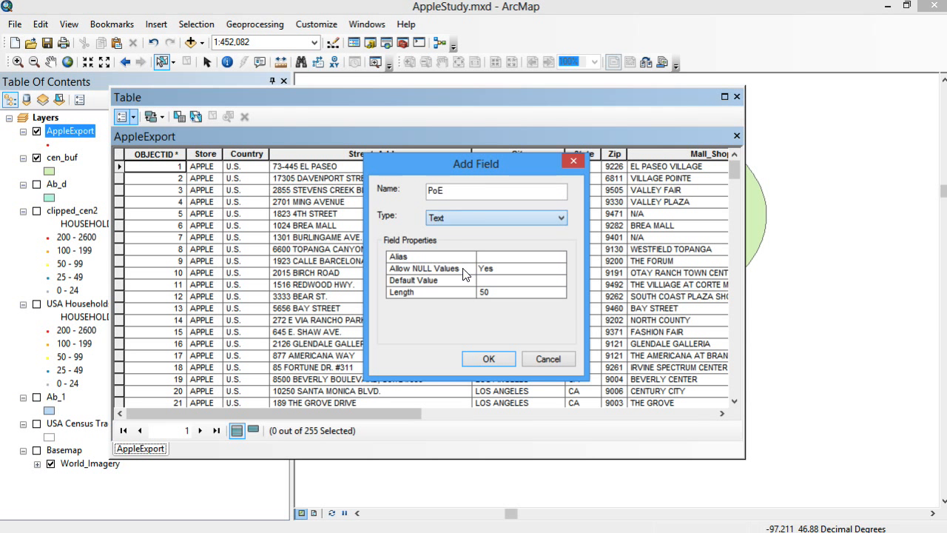
pyautogui.click(489, 359)
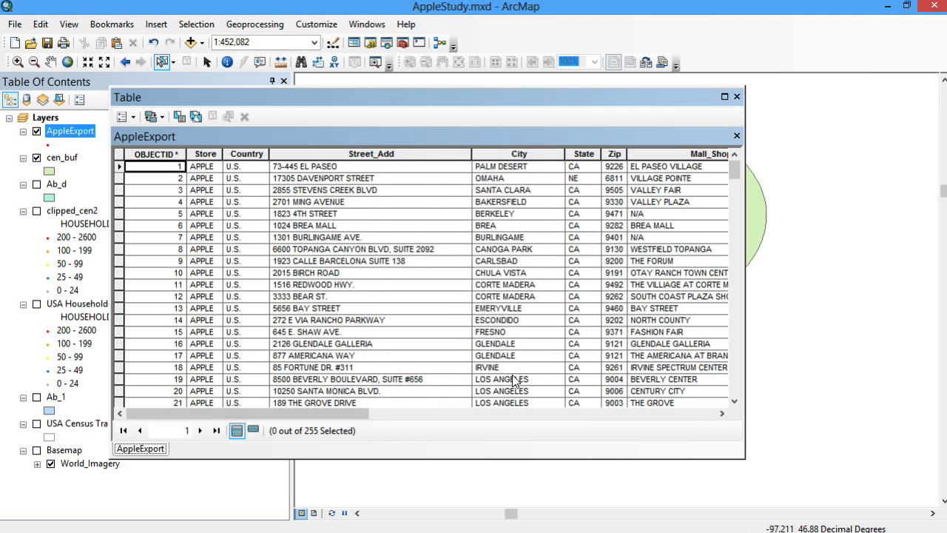
# Calculate the PoE field as "existing" for all records in the AppleExport table
pyautogui.click(349, 403)
pyautogui.scroll(-2, 348, 405)
pyautogui.moveTo(352, 407); pyautogui.dragTo(703, 414)
pyautogui.rightClick(554, 154)
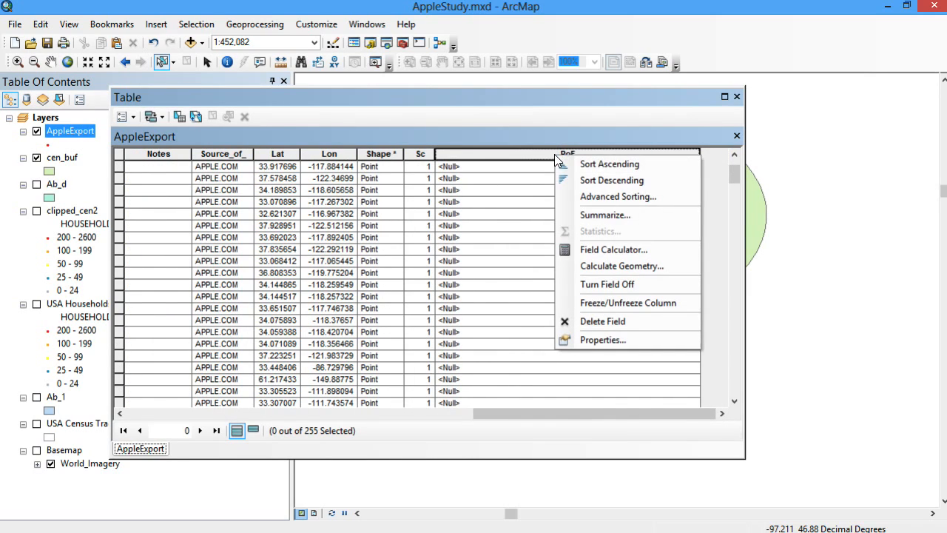
pyautogui.click(613, 249)
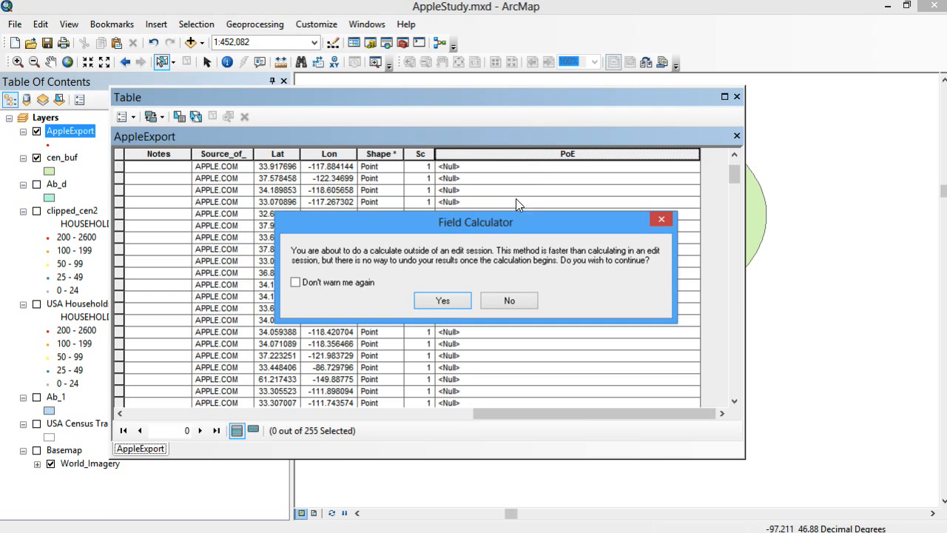
pyautogui.click(429, 301)
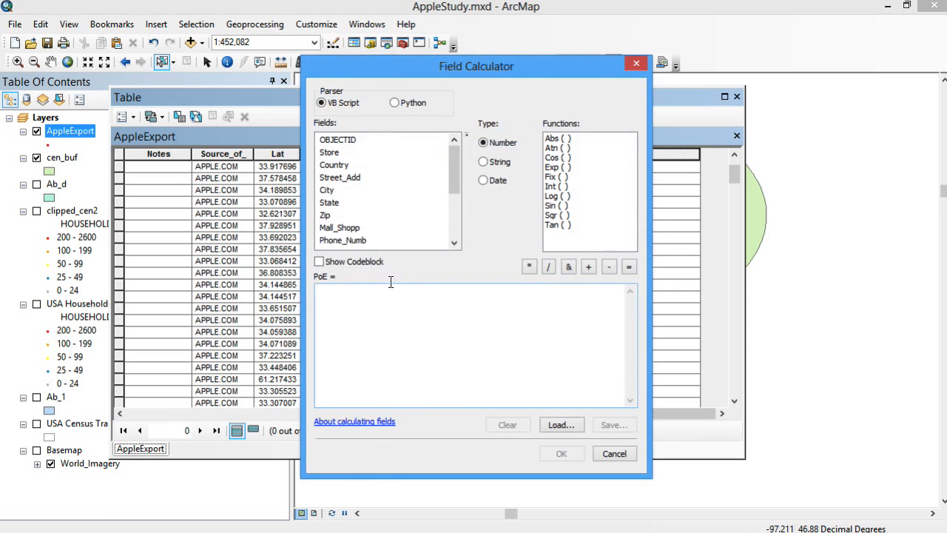
pyautogui.click(352, 294)
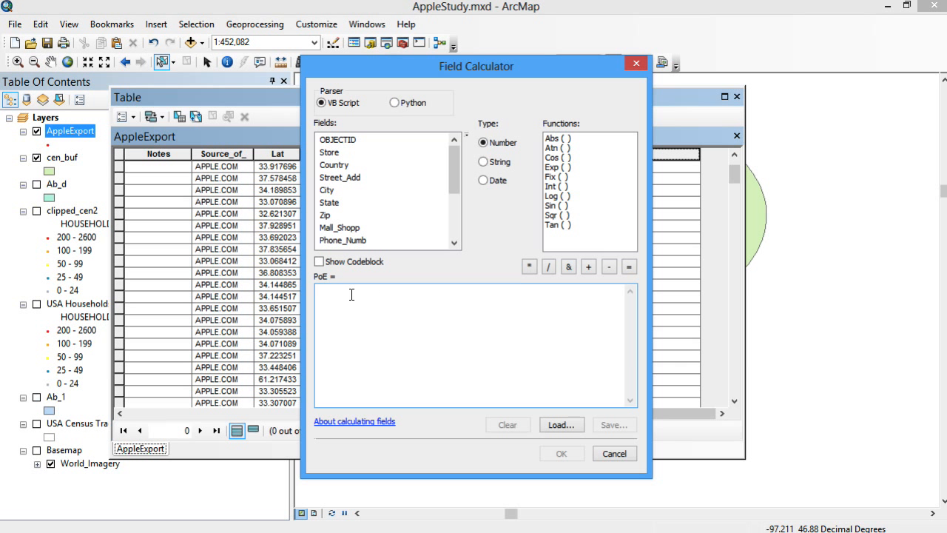
pyautogui.write('""')
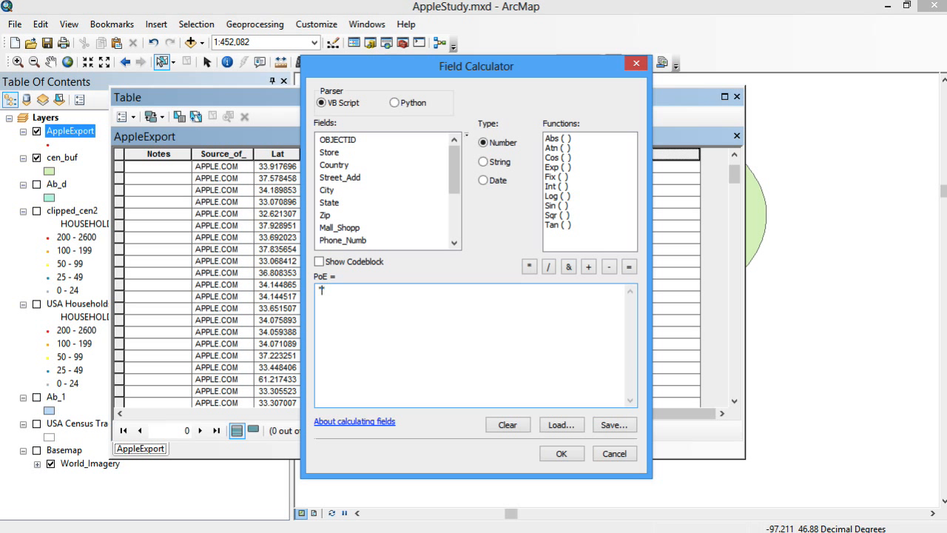
pyautogui.write('existing')
pyautogui.click(560, 453)
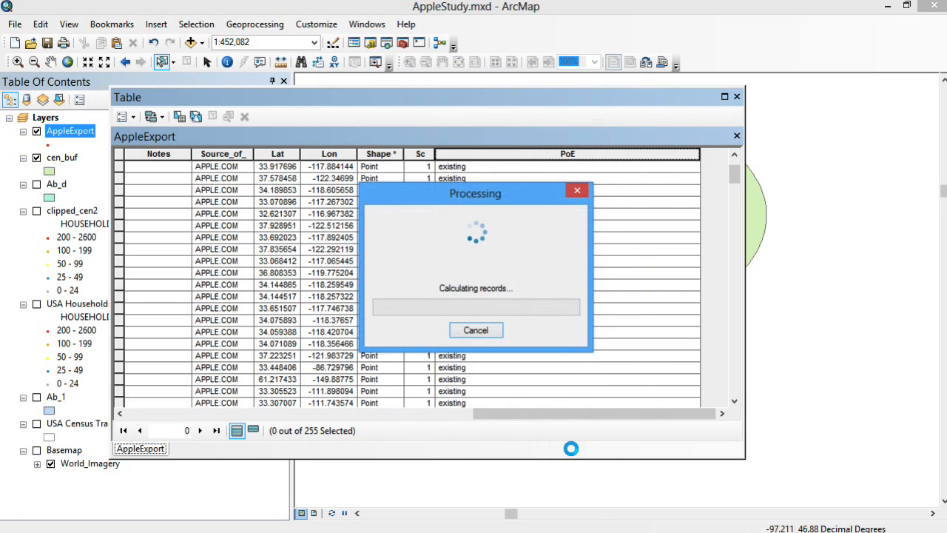
# Hide the cen_buf layer and select only the AppleExport point at the centre of the isolated buffer
pyautogui.moveTo(732, 171); pyautogui.dragTo(732, 383)
pyautogui.moveTo(634, 111); pyautogui.dragTo(482, 268)
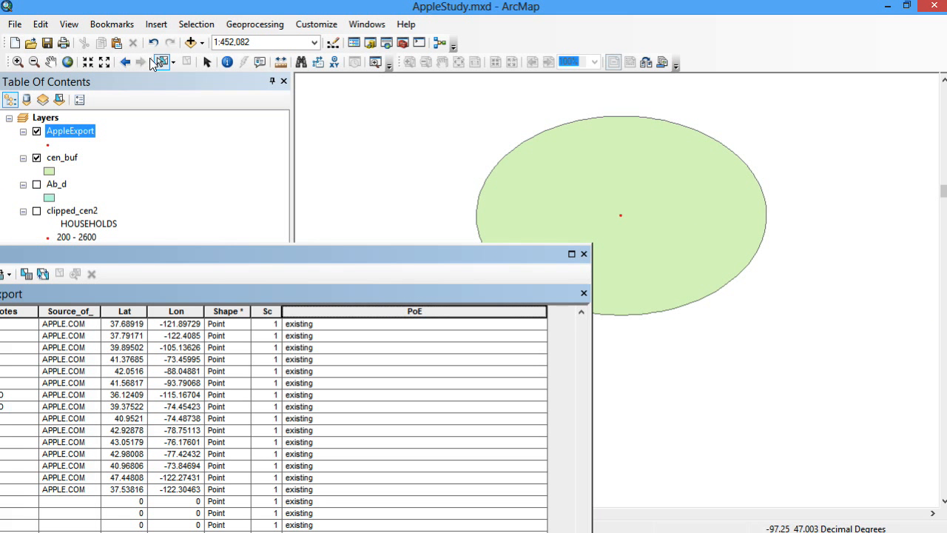
pyautogui.click(624, 218)
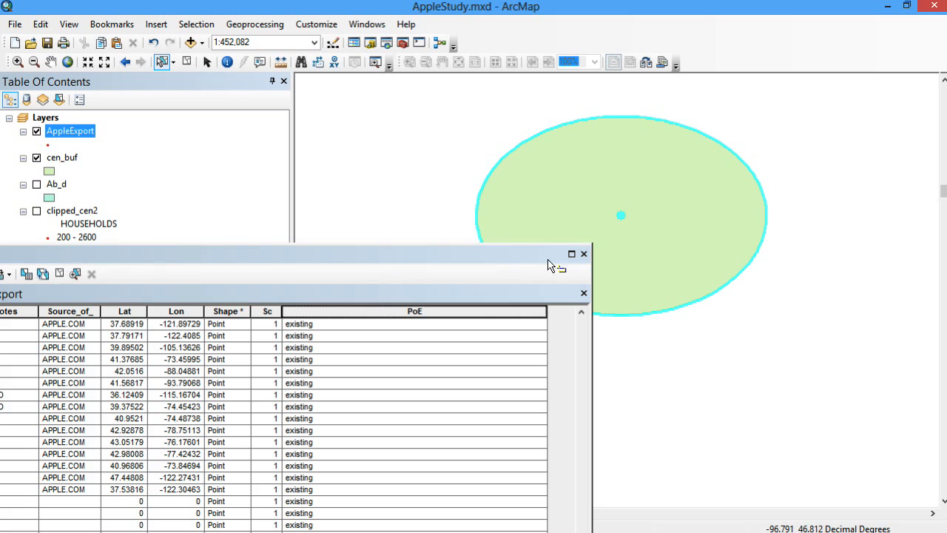
pyautogui.click(36, 157)
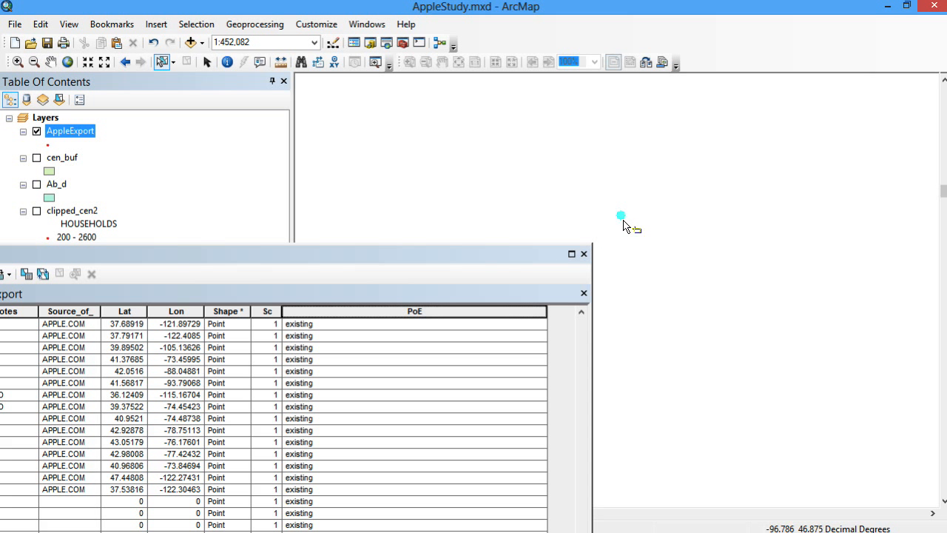
pyautogui.moveTo(530, 256); pyautogui.dragTo(713, 85)
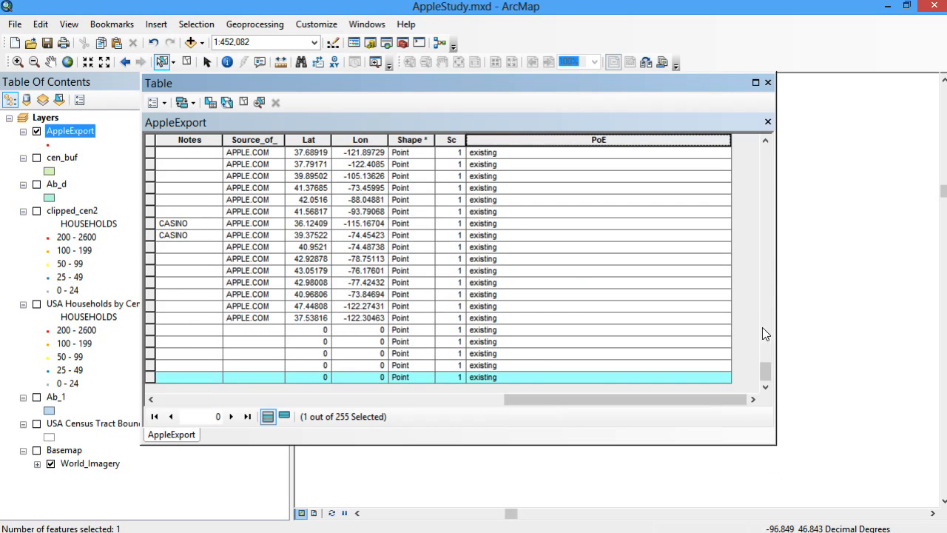
pyautogui.moveTo(767, 372)
pyautogui.mouseDown()
pyautogui.moveTo(765, 313)
pyautogui.moveTo(766, 370)
pyautogui.mouseUp()
# Calculate the PoE field as "proposed" for the single selected record at the end of the AppleExport table
pyautogui.click(485, 377)
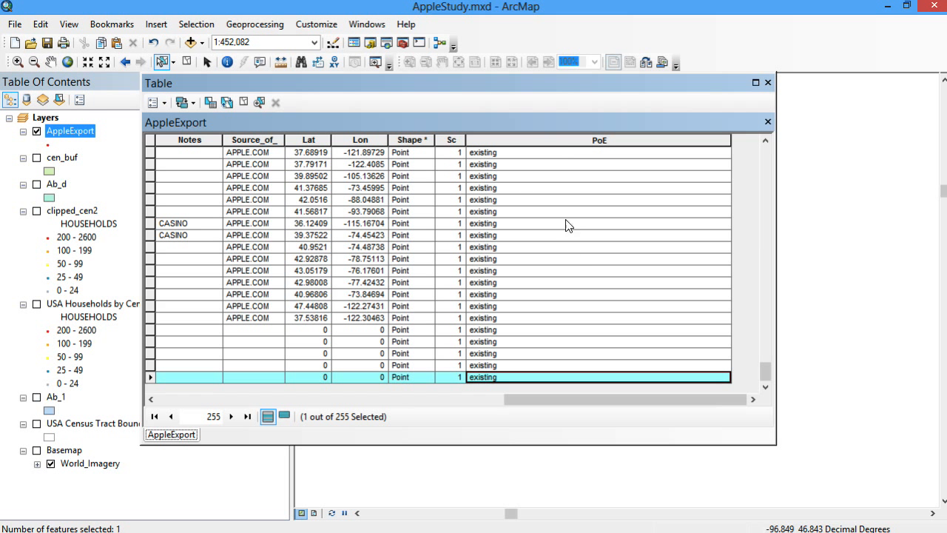
pyautogui.click(531, 142)
pyautogui.click(150, 378)
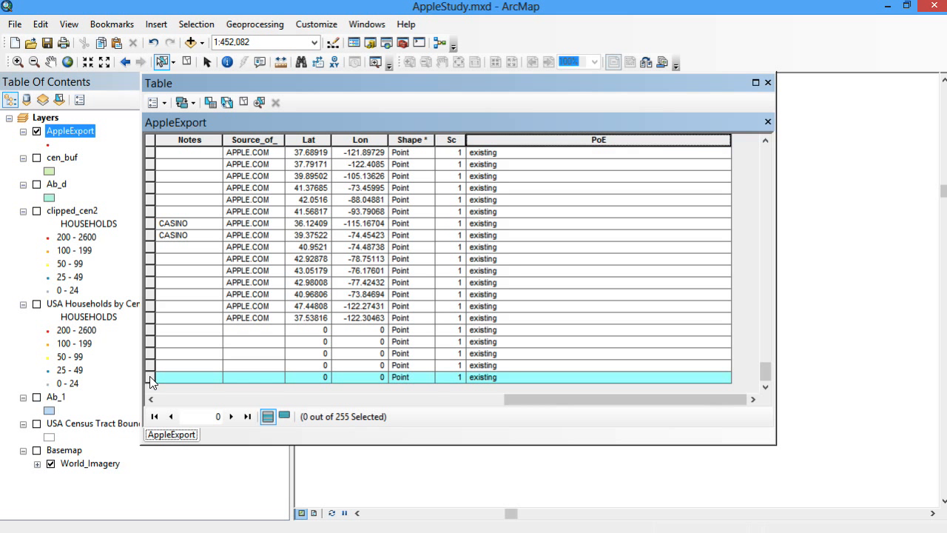
pyautogui.rightClick(605, 135)
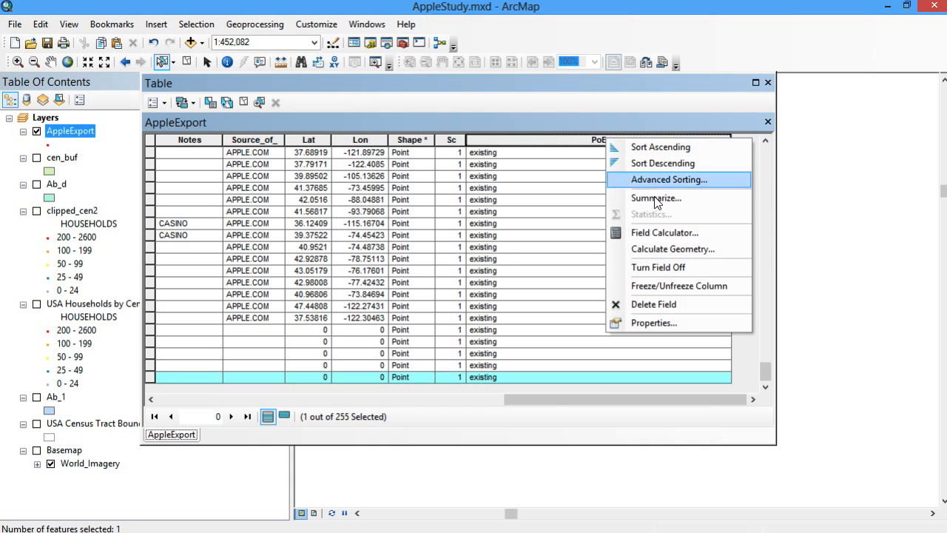
pyautogui.click(665, 233)
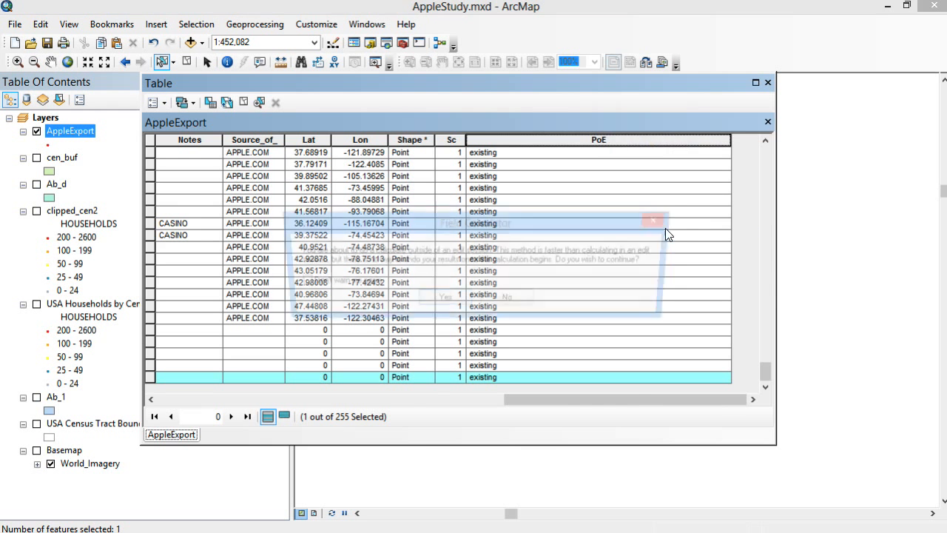
pyautogui.click(442, 300)
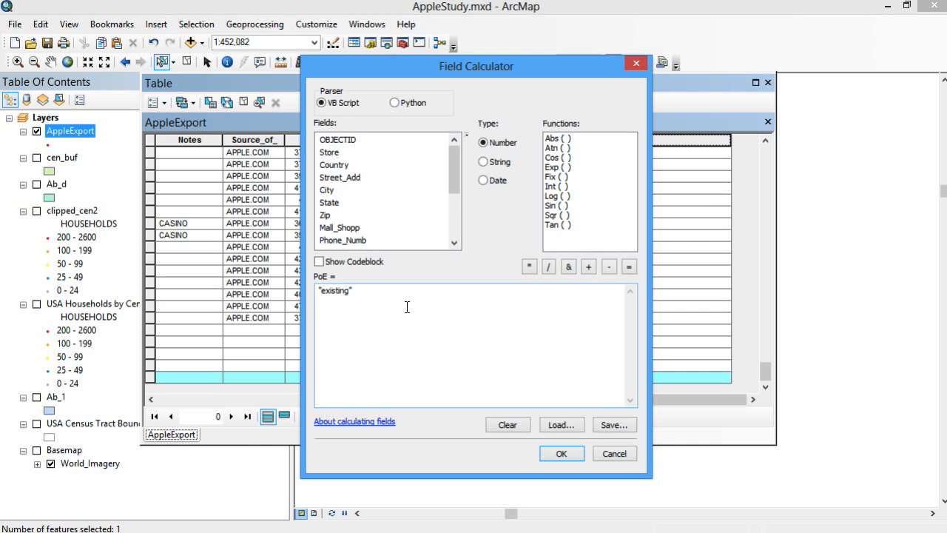
pyautogui.doubleClick(338, 293)
pyautogui.write('""')
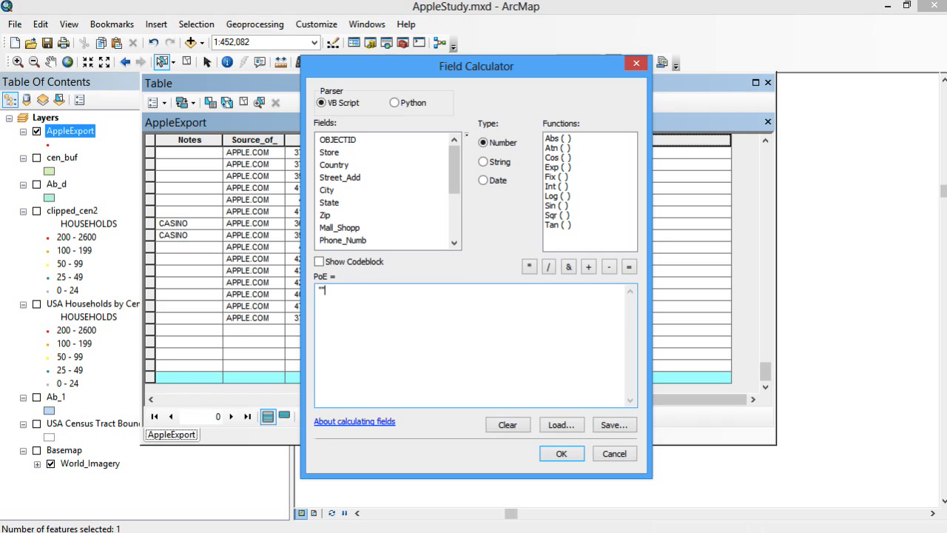
pyautogui.write('proposed')
pyautogui.click(566, 454)
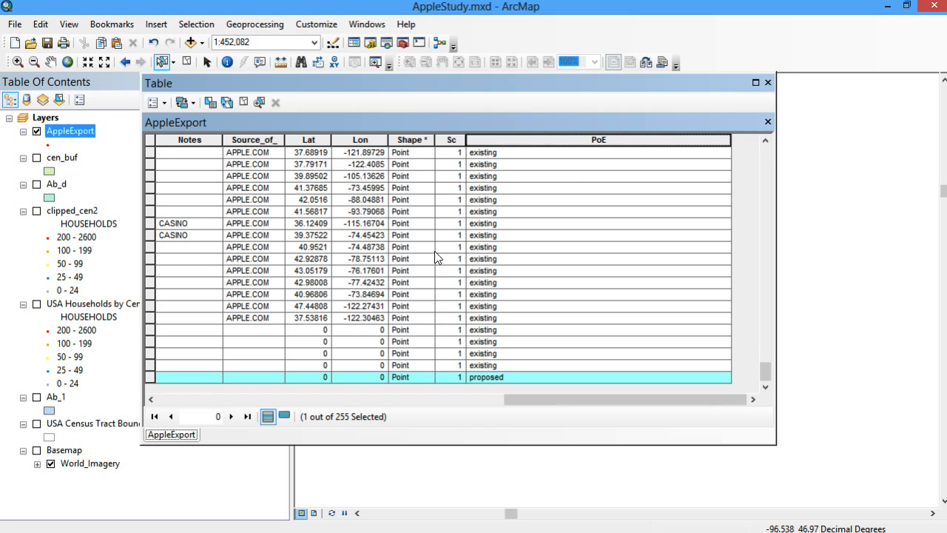
# Close the attribute table, clear the store selection, and show the cen_buf layer at its full extent
pyautogui.click(767, 82)
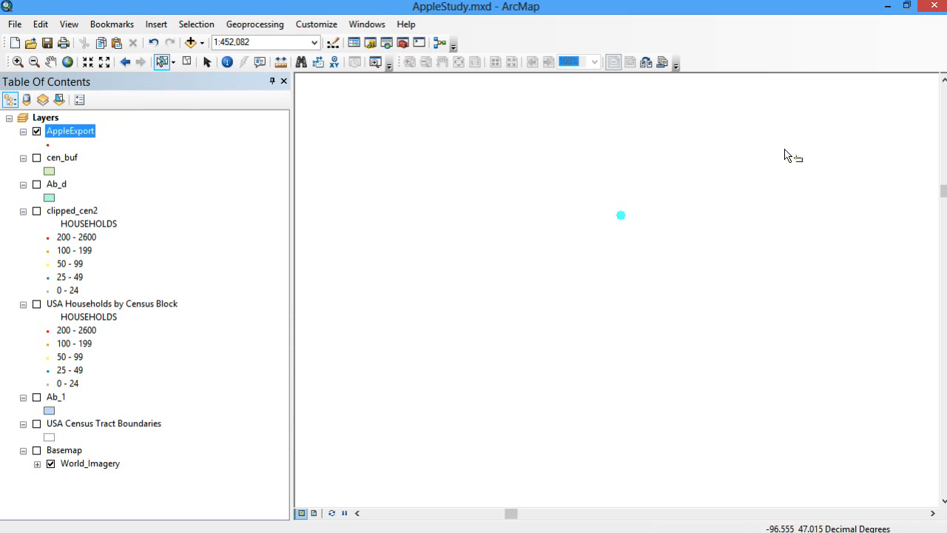
pyautogui.click(703, 217)
pyautogui.click(36, 157)
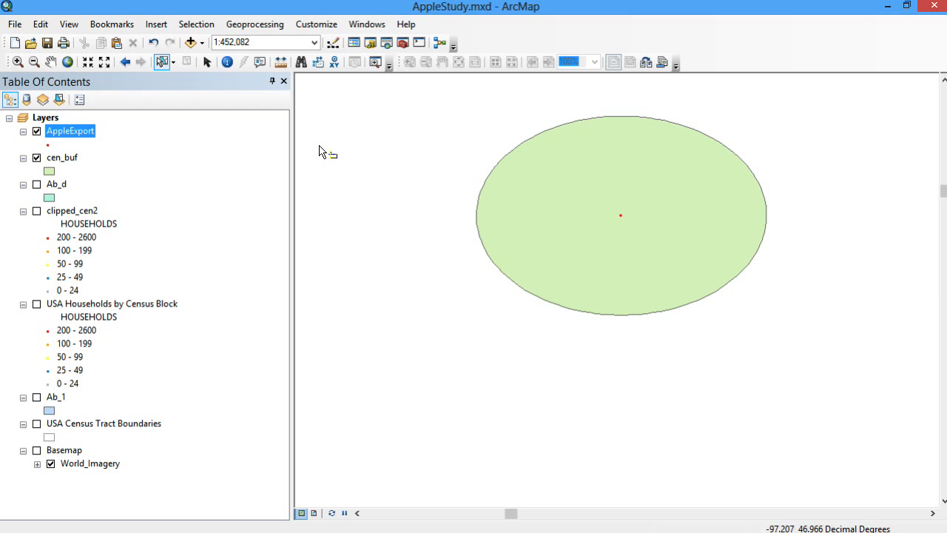
pyautogui.rightClick(73, 159)
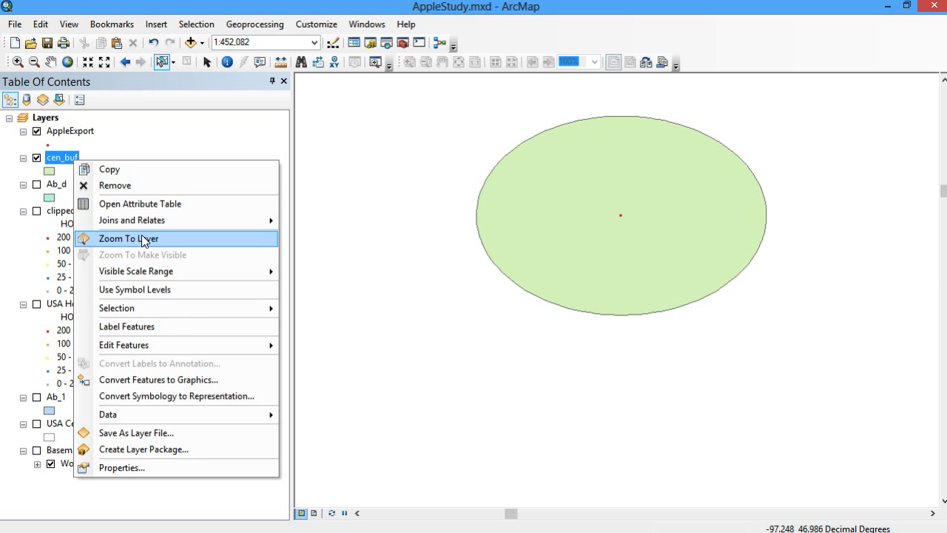
pyautogui.click(126, 238)
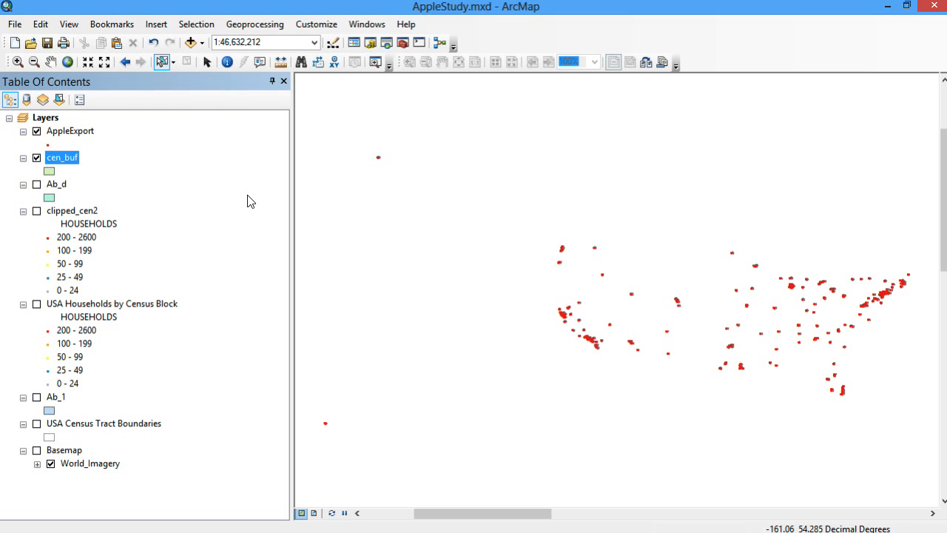
# Limit the visible fields of the AppleExport layer to Sc and PoE and apply the change
pyautogui.rightClick(75, 131)
pyautogui.click(140, 435)
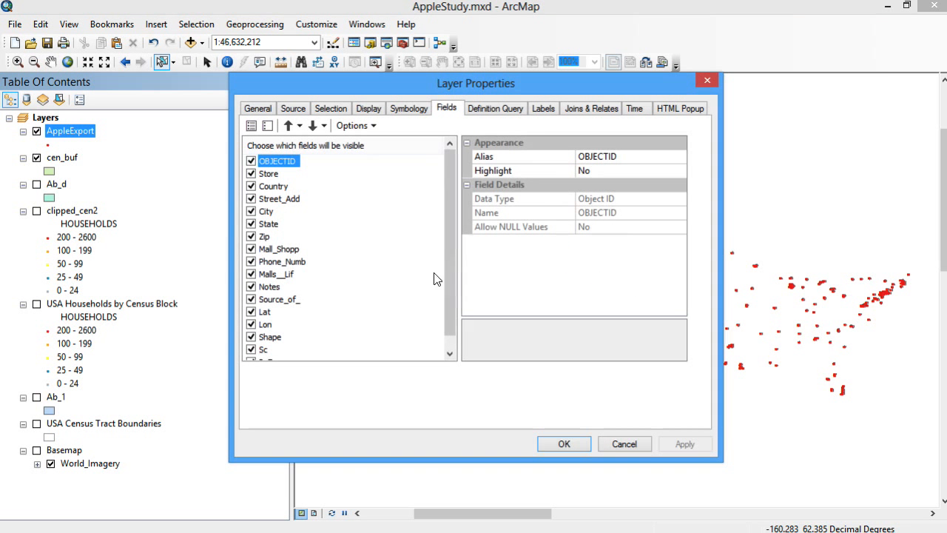
pyautogui.click(267, 125)
pyautogui.moveTo(450, 222); pyautogui.dragTo(463, 234)
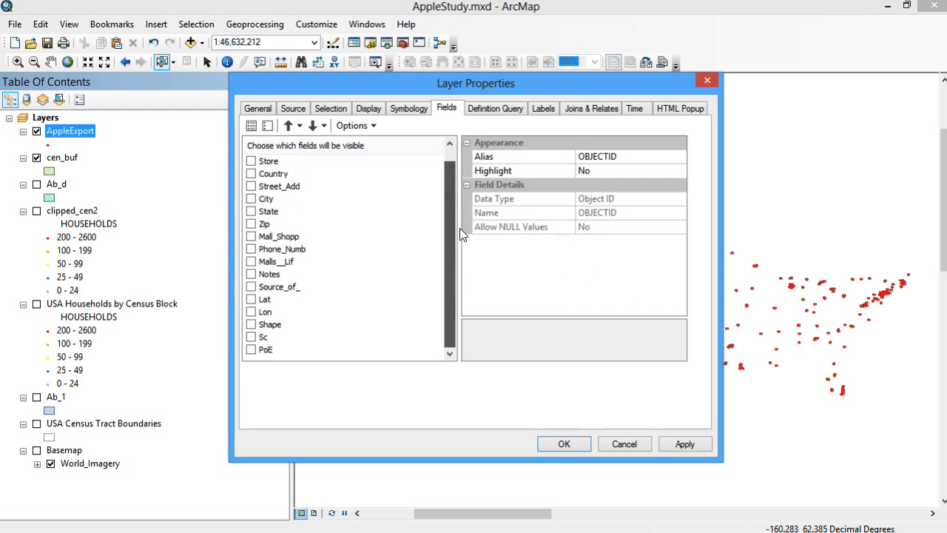
pyautogui.click(251, 349)
pyautogui.click(251, 336)
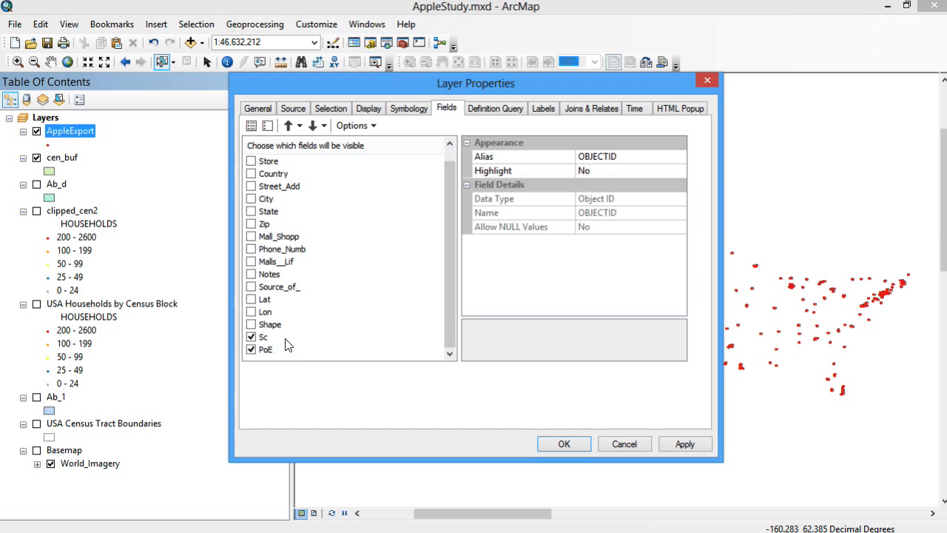
pyautogui.click(682, 444)
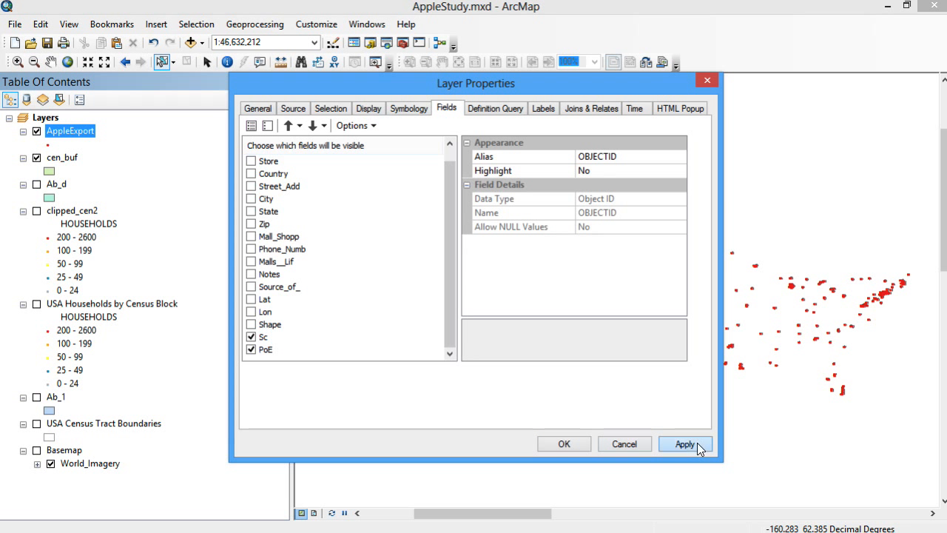
pyautogui.click(707, 80)
# Hide the Count_, Sum_HOUSEHOLDS and Sum_HSE_UNITS fields of cen_buf so only Sum_POP2010 remains visible, and apply the change
pyautogui.rightClick(75, 159)
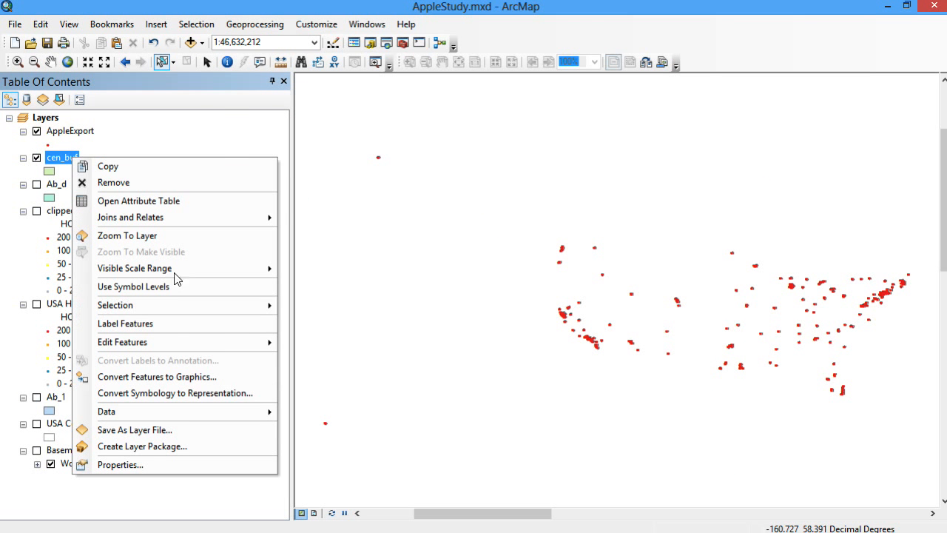
pyautogui.click(186, 461)
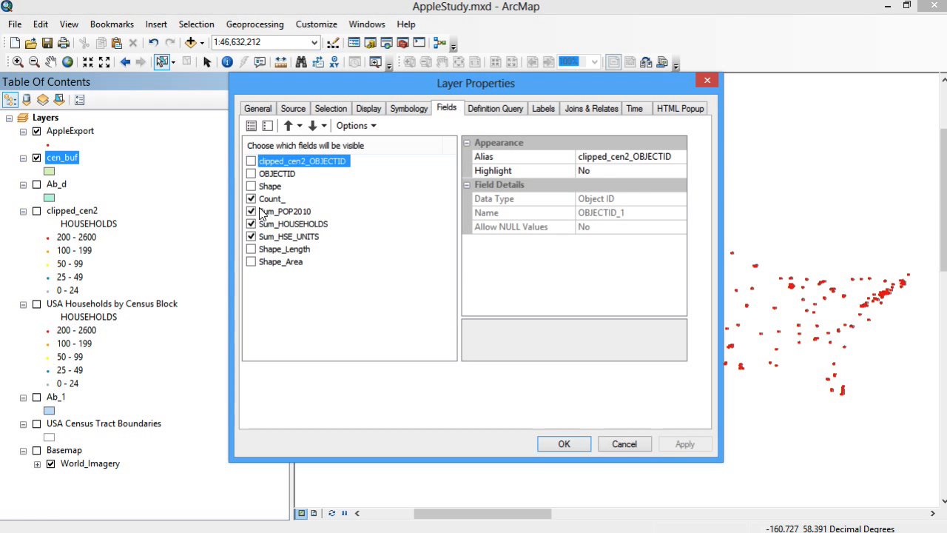
pyautogui.click(251, 224)
pyautogui.click(251, 224)
pyautogui.click(251, 236)
pyautogui.click(250, 198)
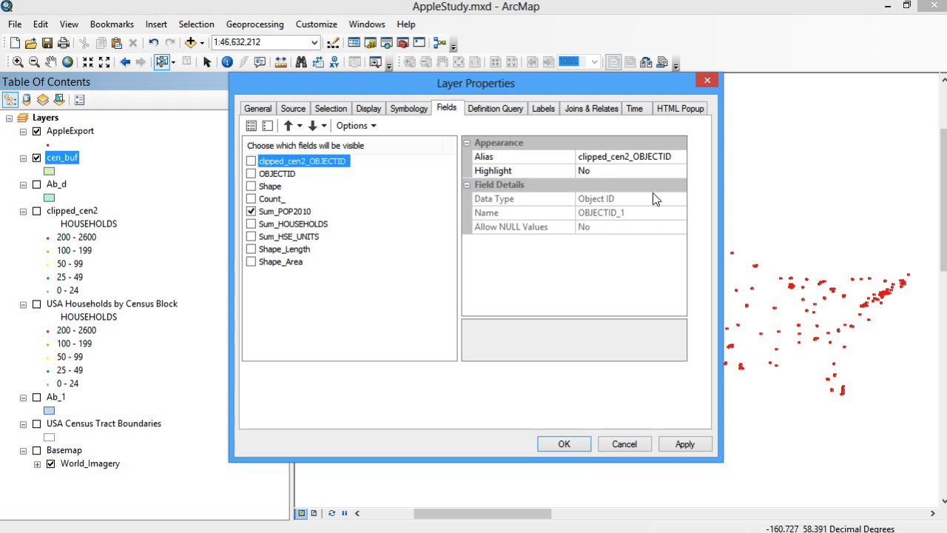
pyautogui.click(685, 443)
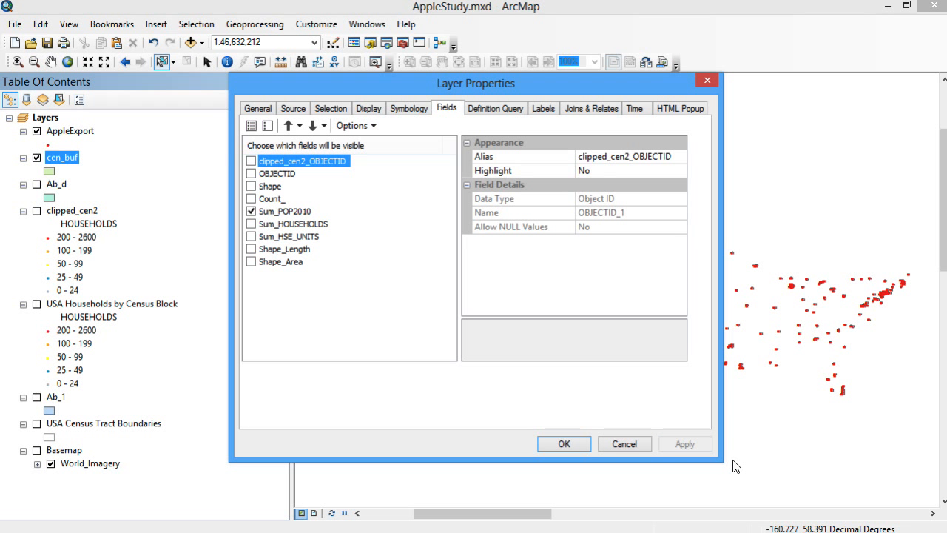
pyautogui.click(708, 79)
# Set up a join of AppleExport to cen_buf based on spatial location, summarizing the point attributes inside each polygon by Sum
pyautogui.rightClick(68, 158)
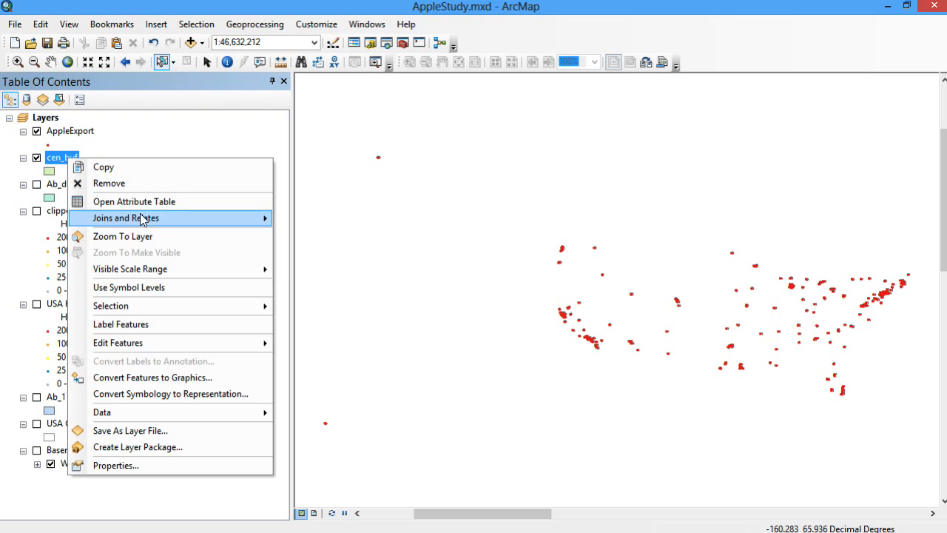
pyautogui.moveTo(140, 217)
pyautogui.click(308, 220)
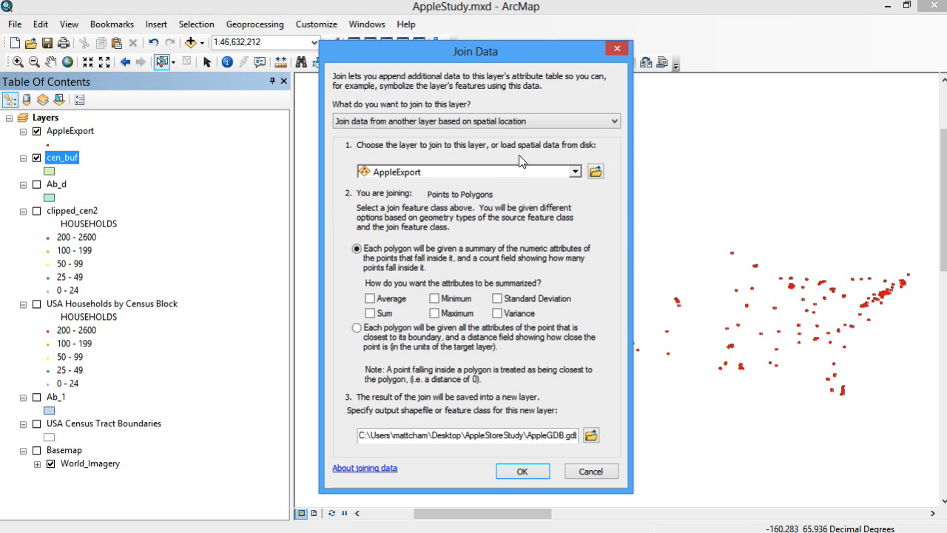
pyautogui.click(412, 120)
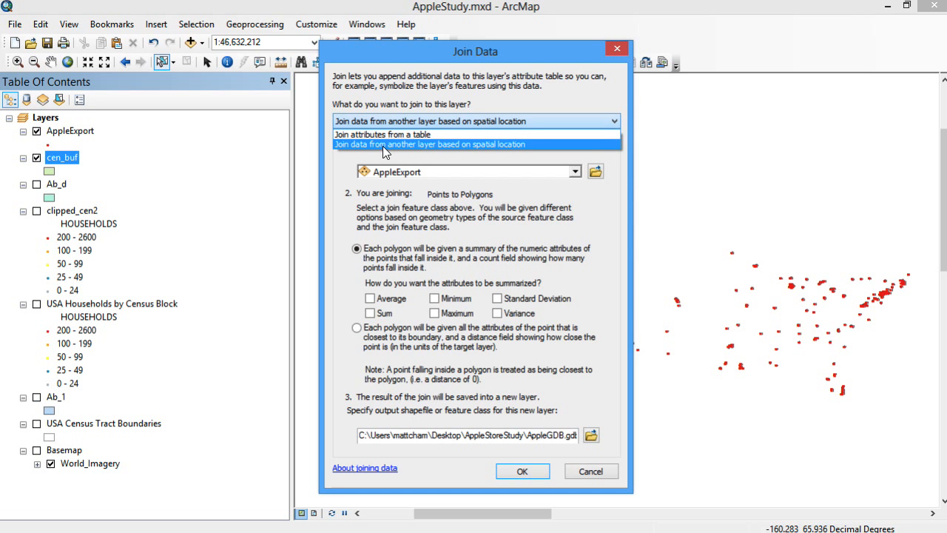
pyautogui.click(402, 143)
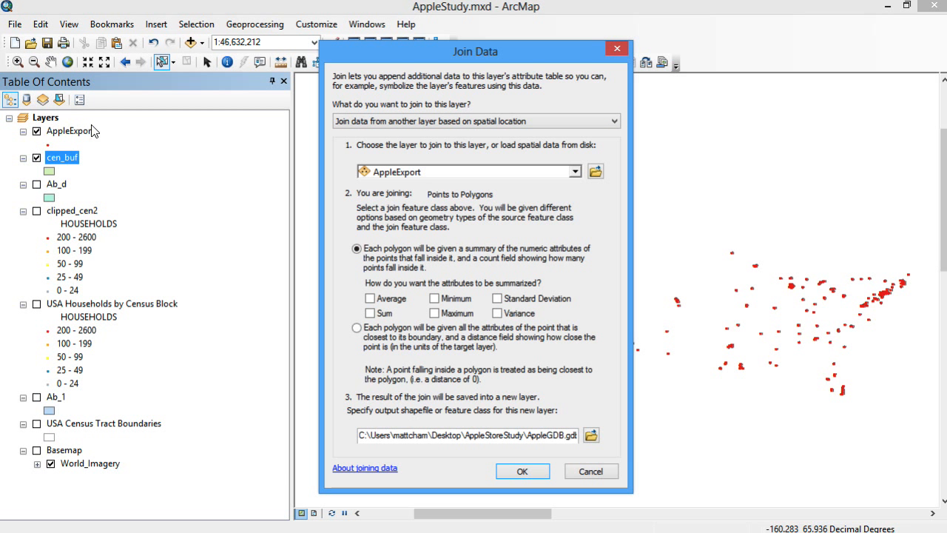
pyautogui.click(550, 172)
pyautogui.click(421, 184)
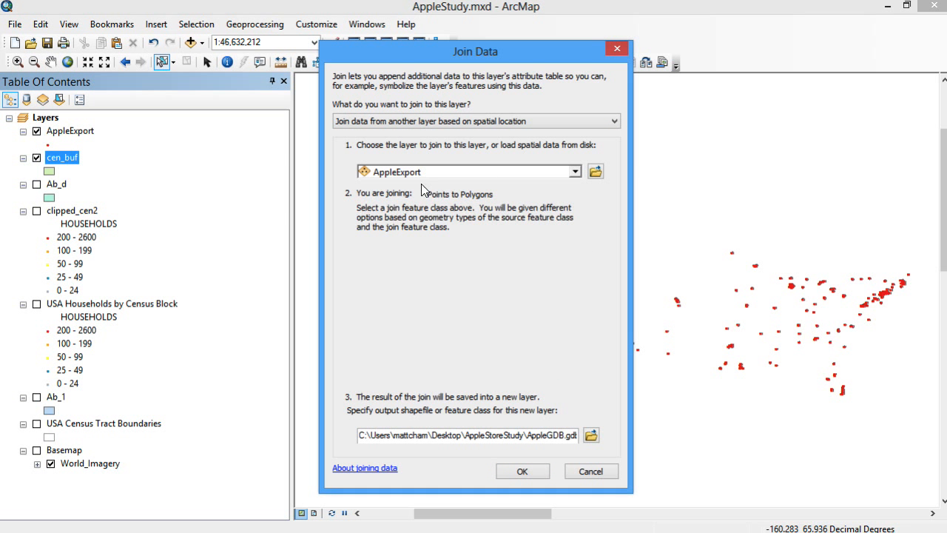
pyautogui.click(370, 313)
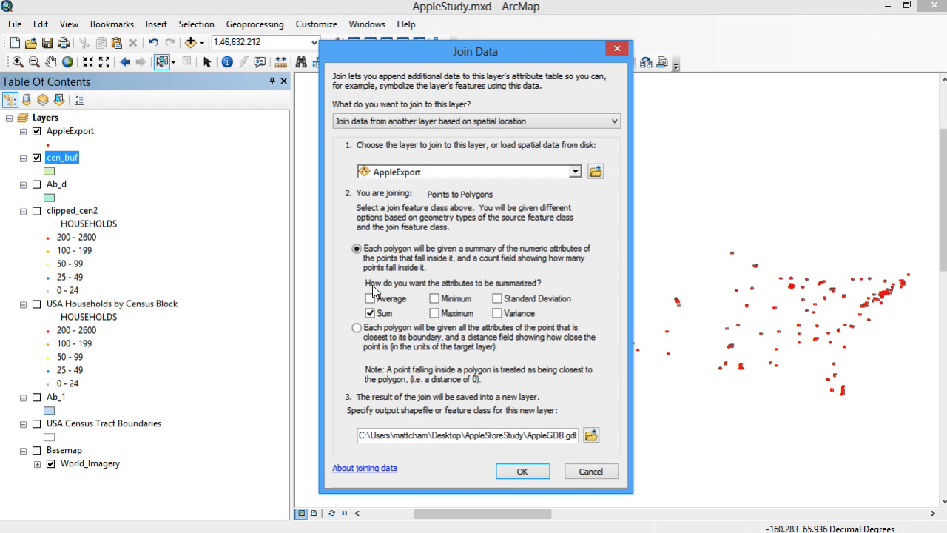
# Name the join's output feature class Join_sc in AppleGDB.gdb and run the join
pyautogui.click(556, 435)
pyautogui.moveTo(549, 435); pyautogui.dragTo(622, 438)
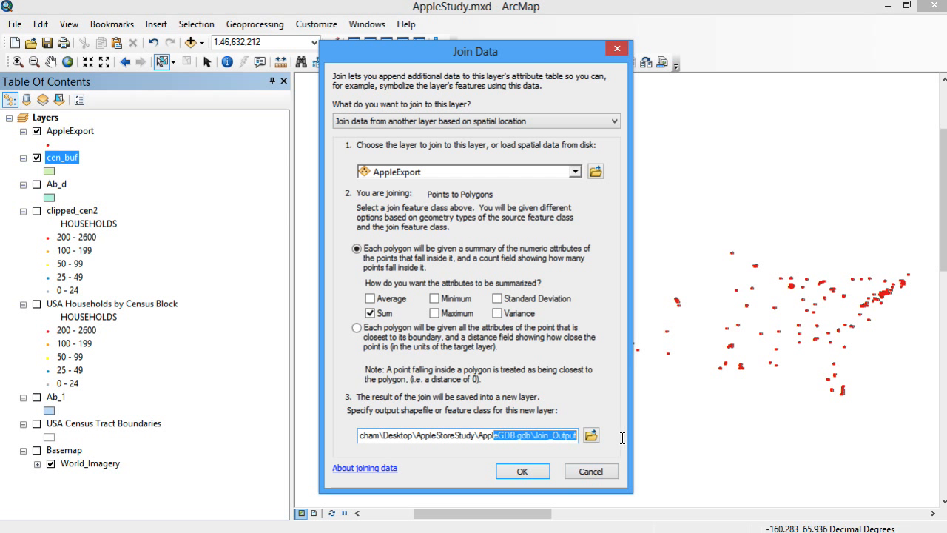
pyautogui.click(548, 435)
pyautogui.moveTo(536, 436); pyautogui.dragTo(575, 440)
pyautogui.write('Join')
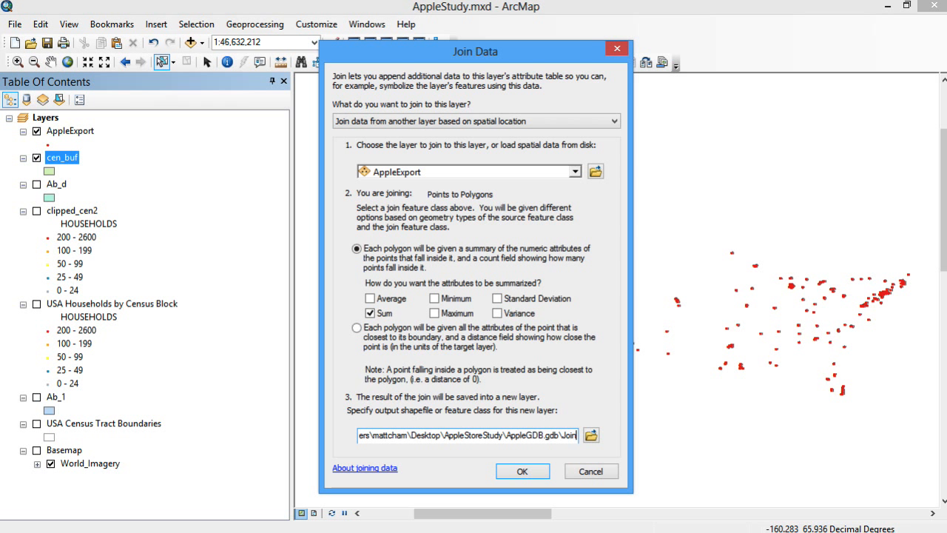
pyautogui.write('_sc')
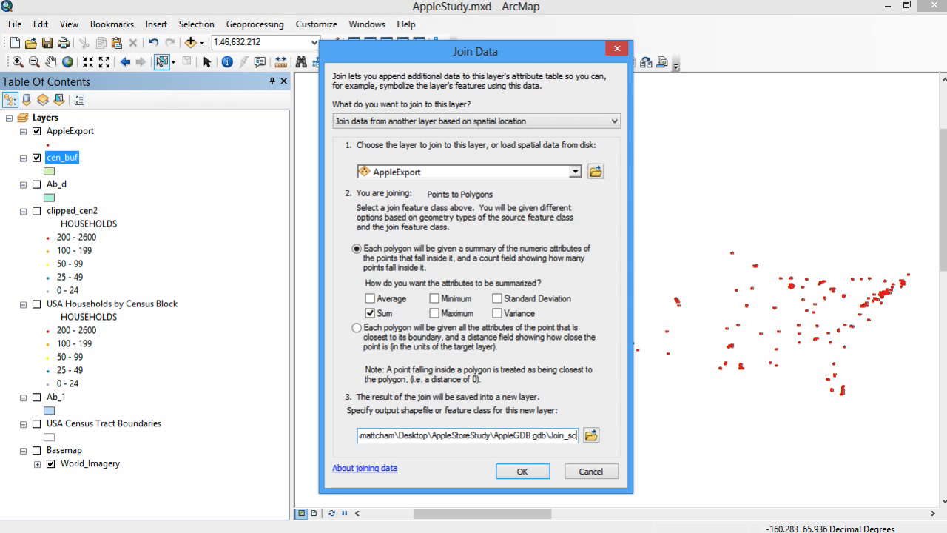
pyautogui.click(529, 467)
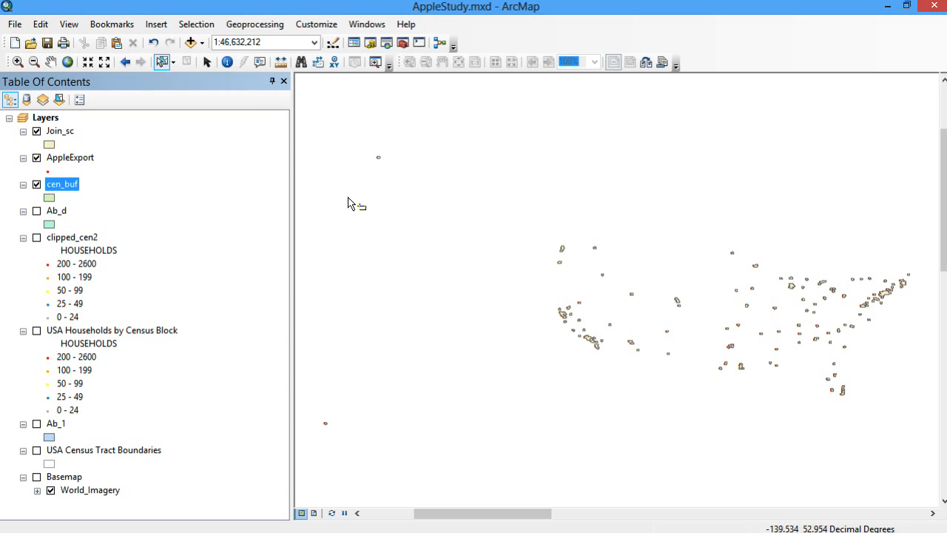
# Hide the AppleExport and cen_buf layers and select the Join_sc layer
pyautogui.click(36, 158)
pyautogui.click(37, 185)
pyautogui.click(62, 130)
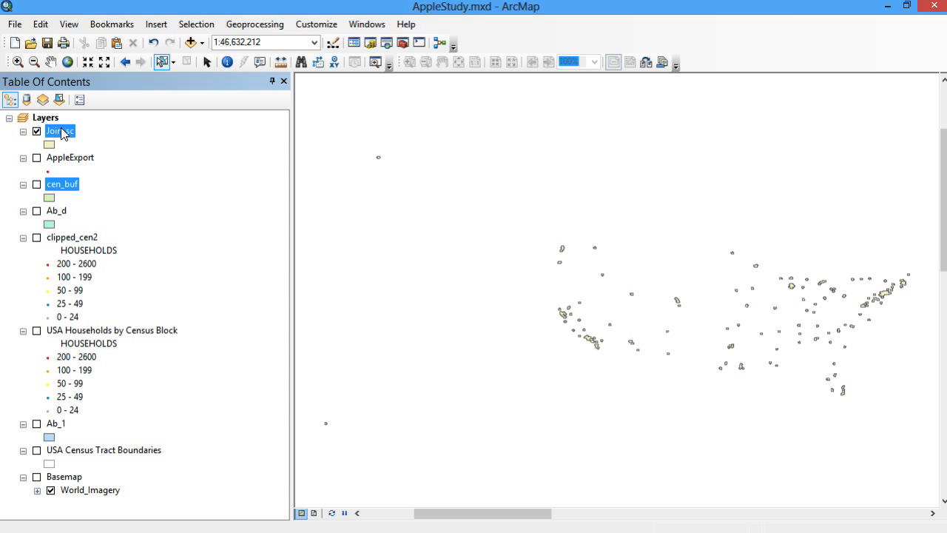
# Examine the summed fields in the Join_sc attribute table, highlighting Sum_POP2010, and close the table
pyautogui.rightClick(62, 131)
pyautogui.click(122, 169)
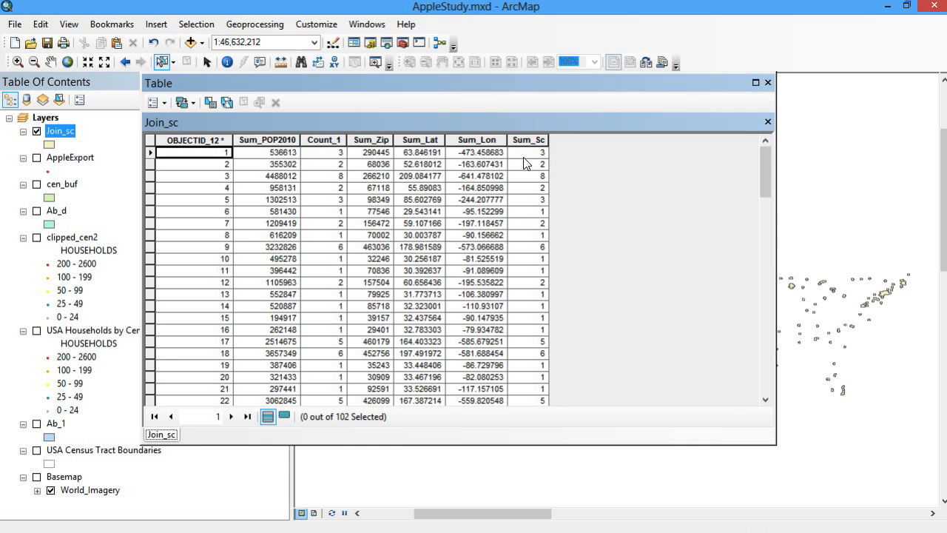
pyautogui.moveTo(764, 162)
pyautogui.mouseDown()
pyautogui.moveTo(769, 362)
pyautogui.moveTo(769, 148)
pyautogui.mouseUp()
pyautogui.click(284, 140)
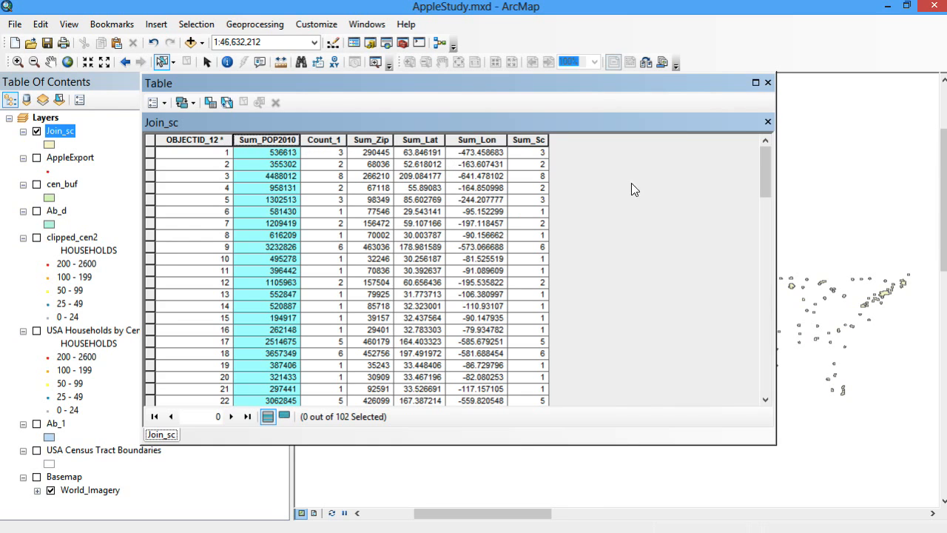
pyautogui.moveTo(759, 161); pyautogui.dragTo(772, 88)
pyautogui.click(767, 82)
# Limit the visible fields of the Join_sc layer to Sum_POP2010 and Sum_Sc, apply the change and close the layer properties
pyautogui.rightClick(60, 133)
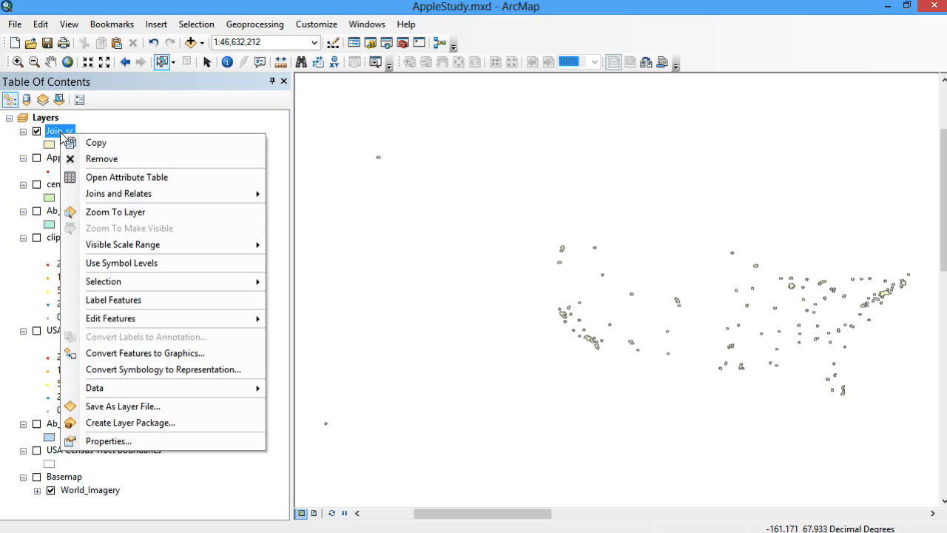
pyautogui.click(108, 442)
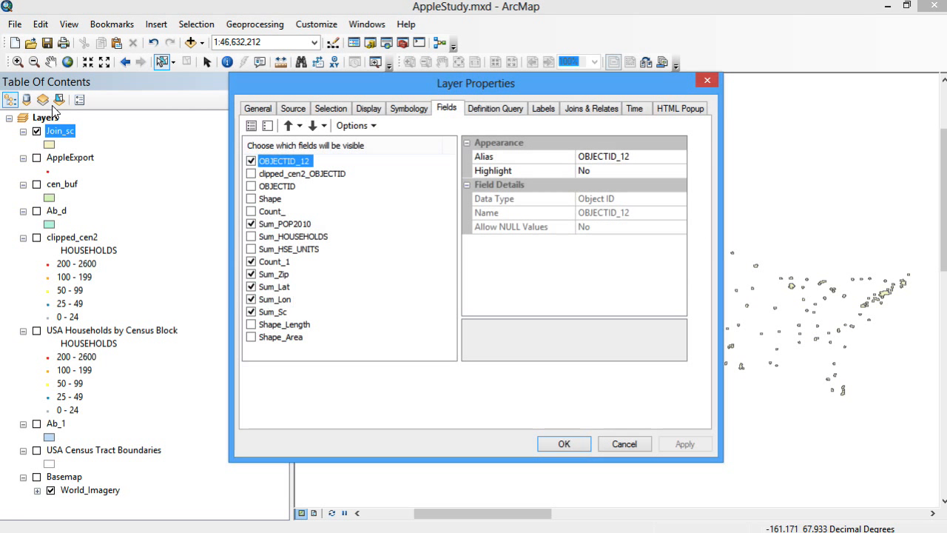
pyautogui.click(267, 125)
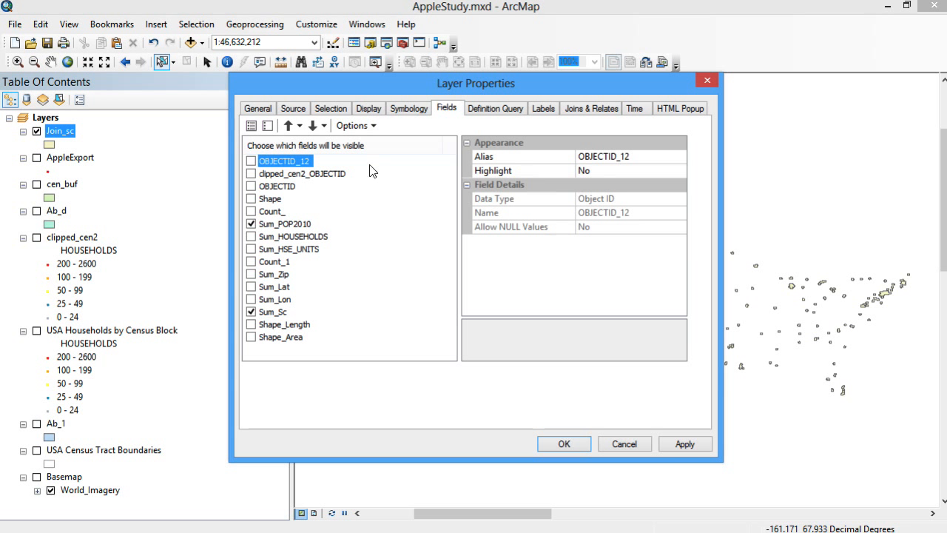
pyautogui.click(694, 444)
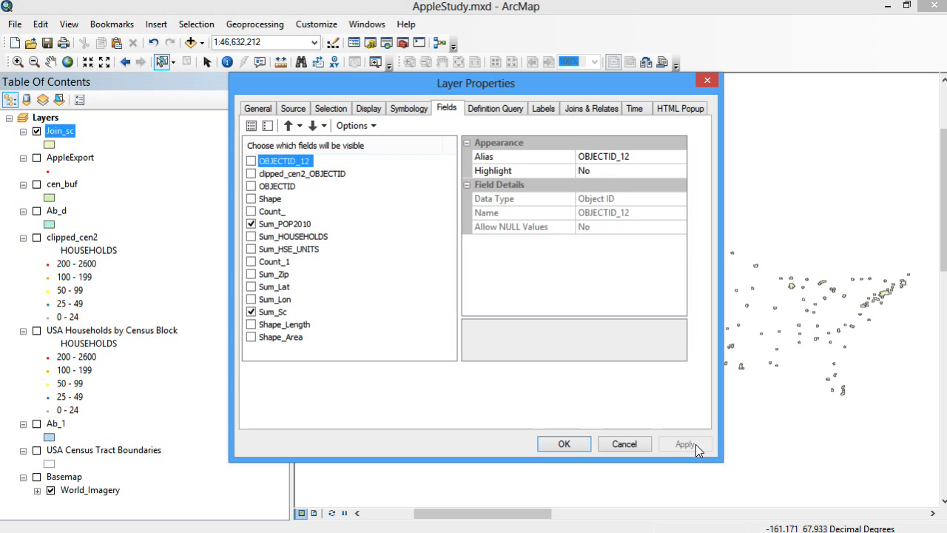
pyautogui.click(715, 81)
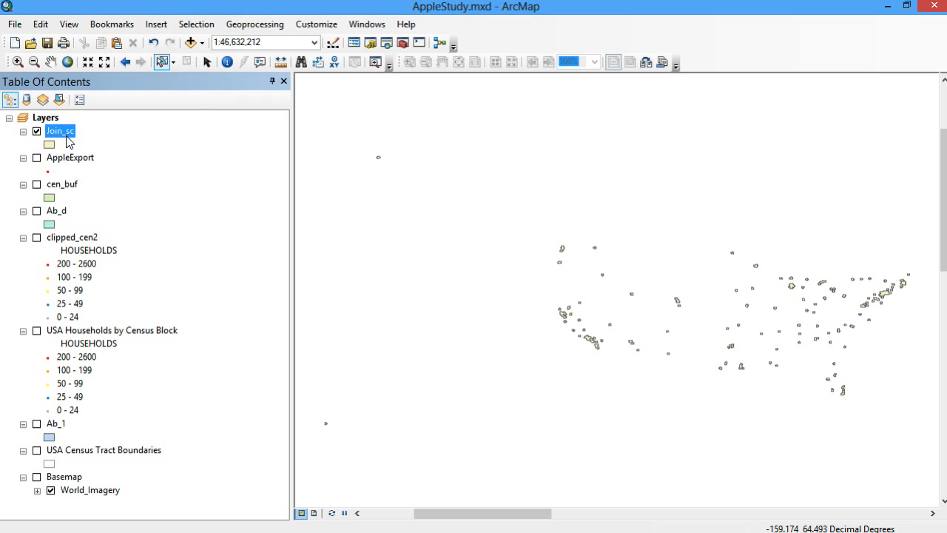
# Rename the Join_sc layer as "Apple store Study Areas"
pyautogui.rightClick(67, 137)
pyautogui.click(67, 137)
pyautogui.click(62, 136)
pyautogui.write('App')
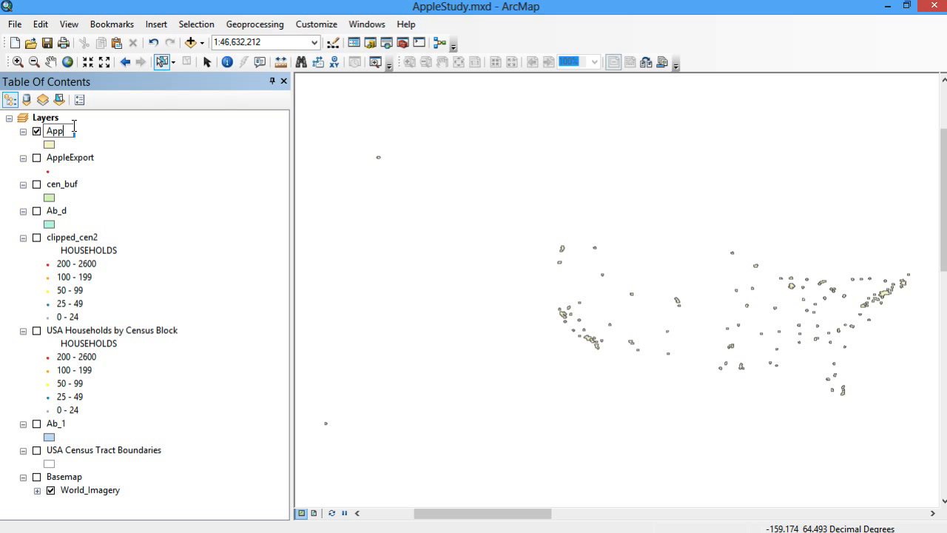
pyautogui.write('le Store Study ')
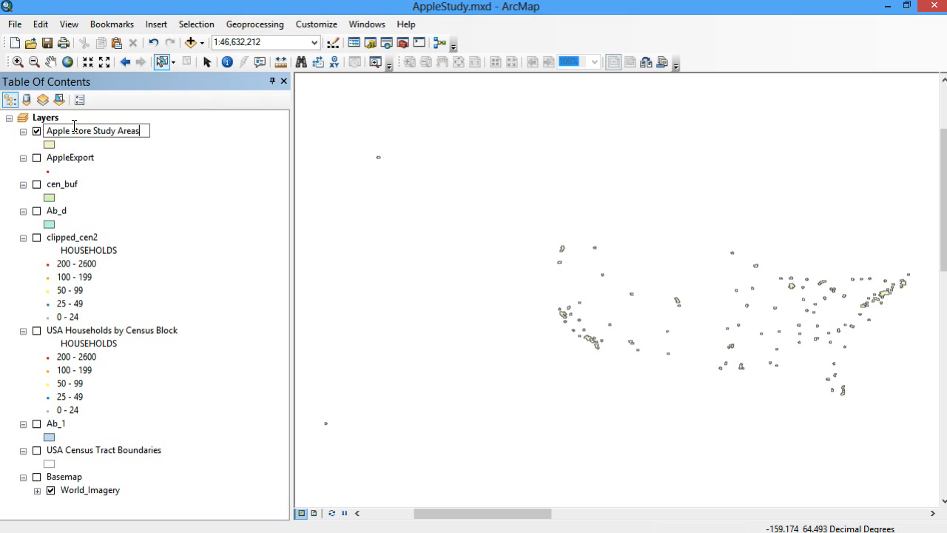
pyautogui.write('Areas')
pyautogui.press('Return')
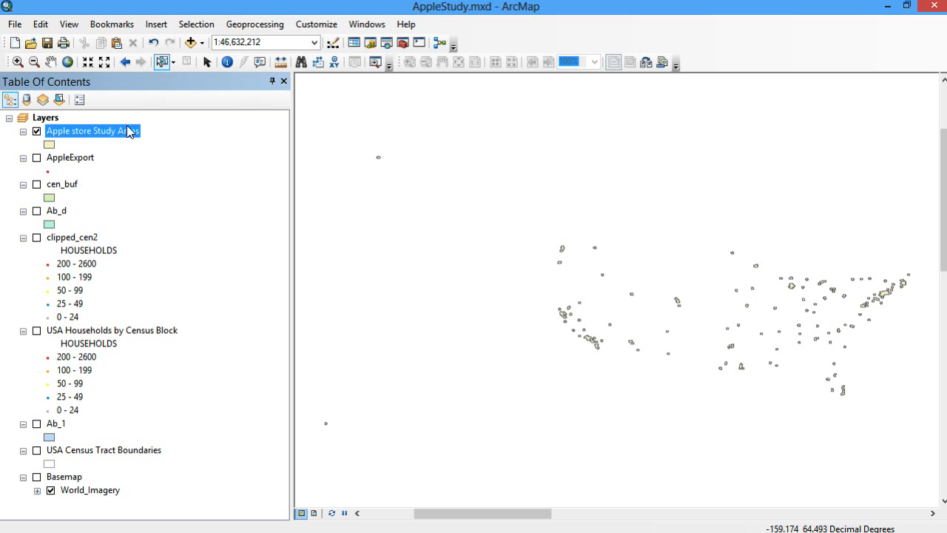
# Capitalize "Store" in the layer name so it reads "Apple Store Study Areas"
pyautogui.doubleClick(92, 131)
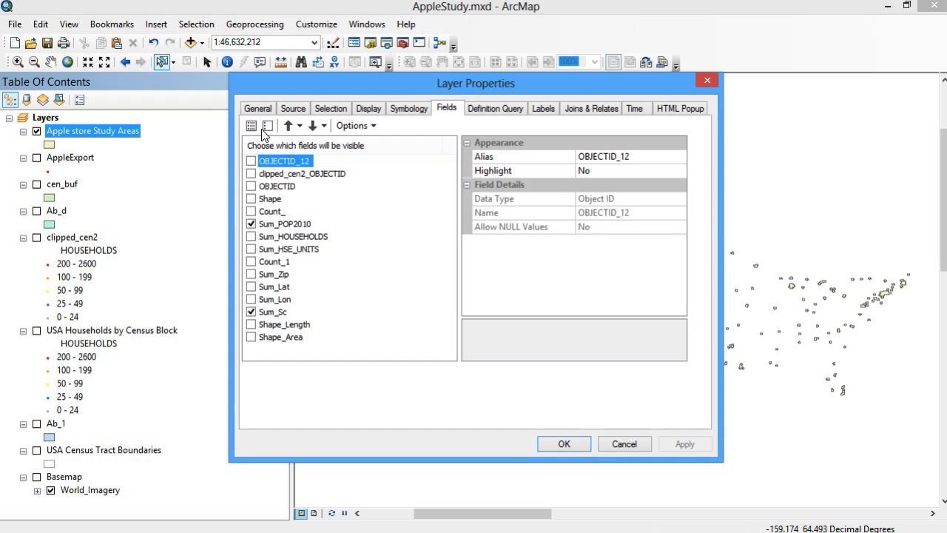
pyautogui.click(698, 88)
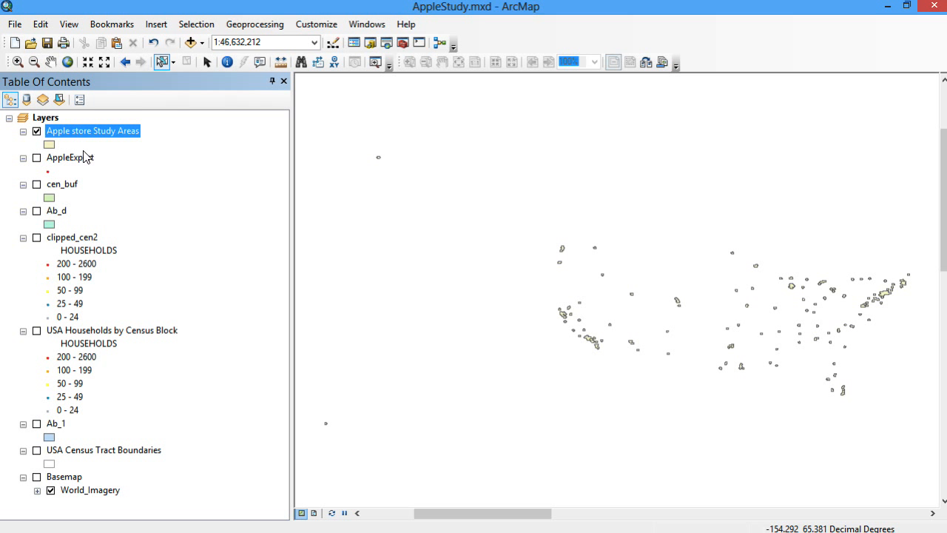
pyautogui.click(77, 133)
pyautogui.click(73, 131)
pyautogui.press('Delete')
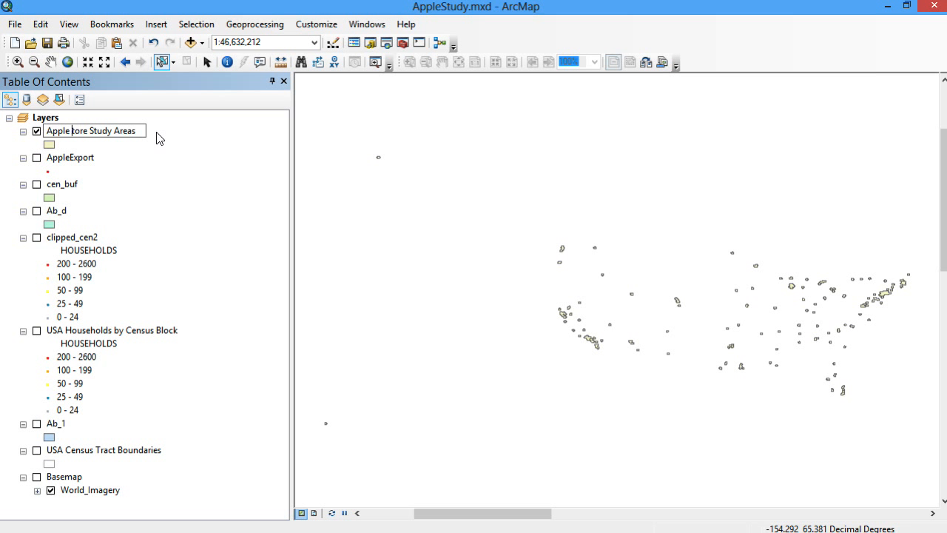
pyautogui.write('S')
pyautogui.press('Return')
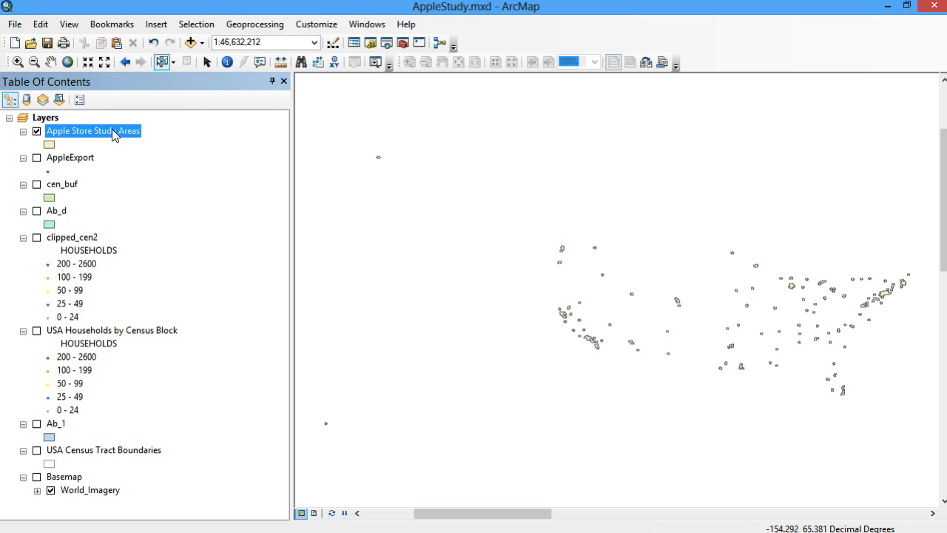
# List the layers by source to check where Apple Store Study Areas is stored, and return to the drawing-order list
pyautogui.click(27, 99)
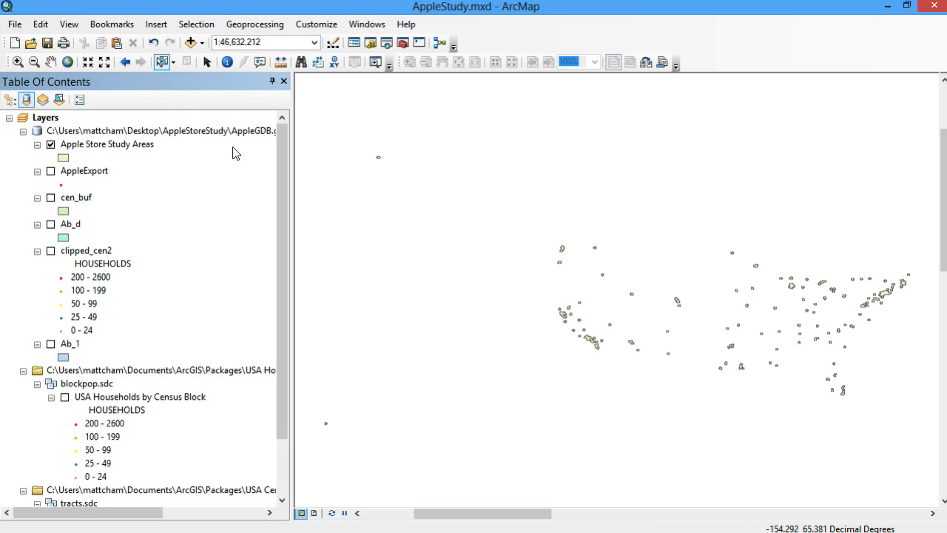
pyautogui.moveTo(156, 511)
pyautogui.mouseDown()
pyautogui.moveTo(166, 521)
pyautogui.moveTo(205, 517)
pyautogui.moveTo(150, 514)
pyautogui.mouseUp()
pyautogui.click(118, 144)
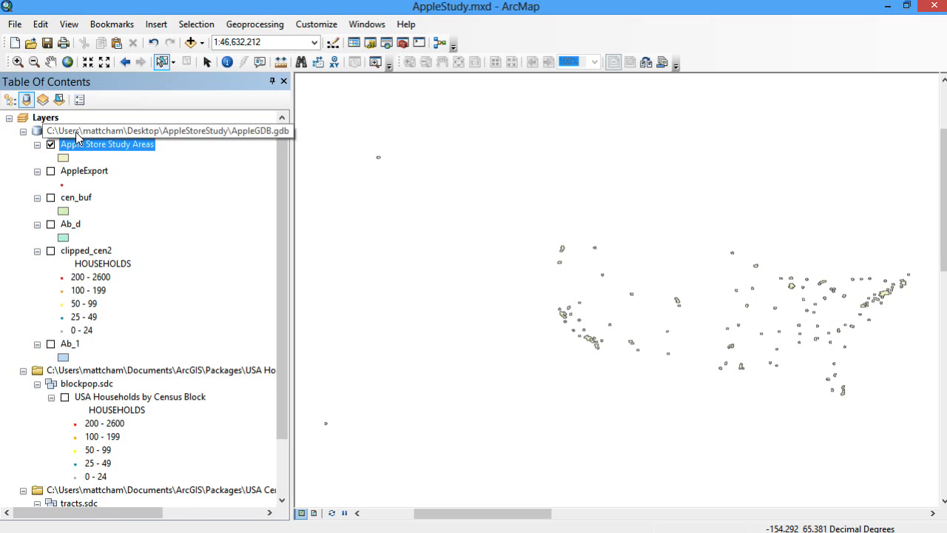
pyautogui.click(10, 99)
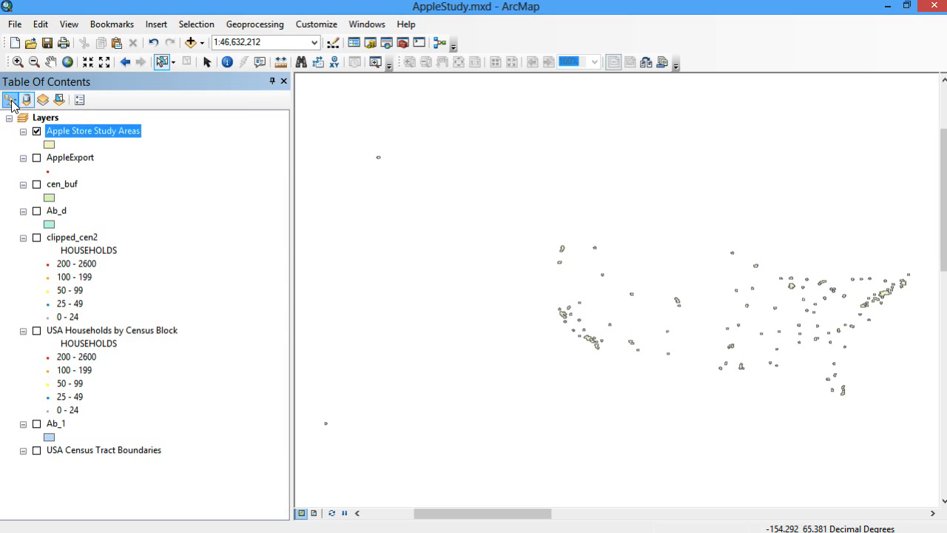
# Review the Apple Store Study Areas layer's source feature class and layer name in its properties, and close them
pyautogui.rightClick(94, 135)
pyautogui.click(165, 443)
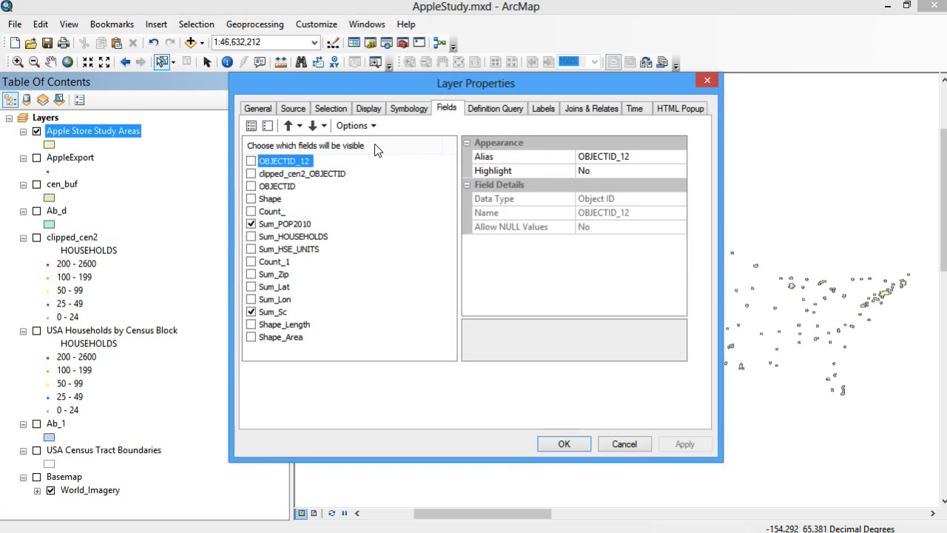
pyautogui.click(295, 108)
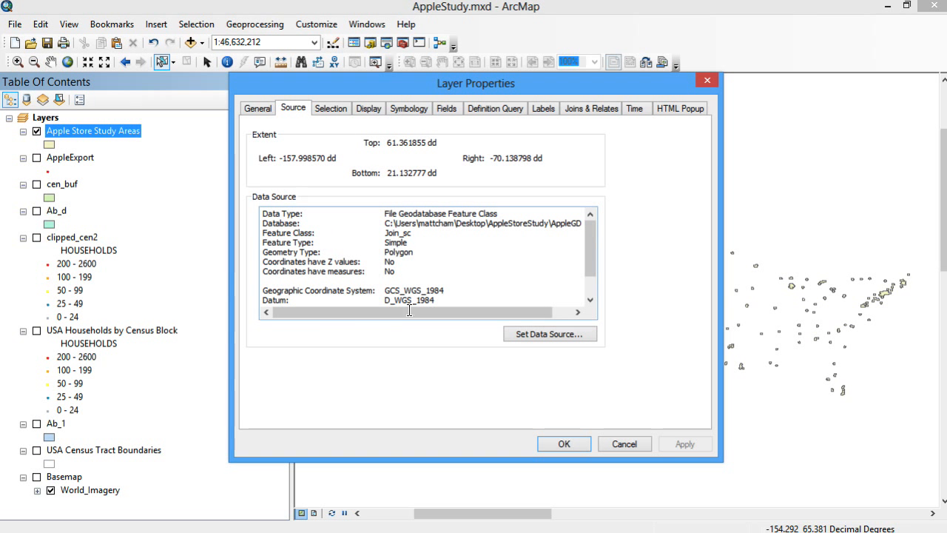
pyautogui.doubleClick(384, 233)
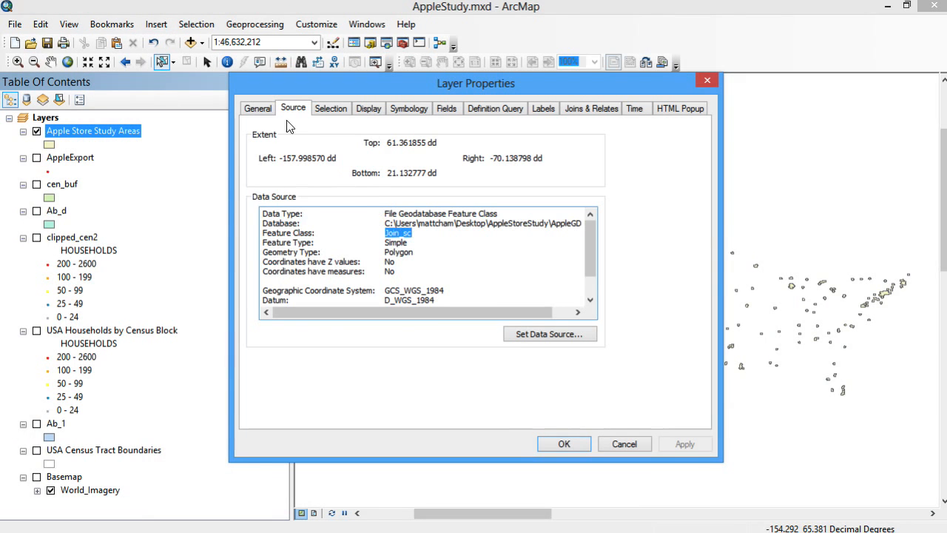
pyautogui.click(258, 108)
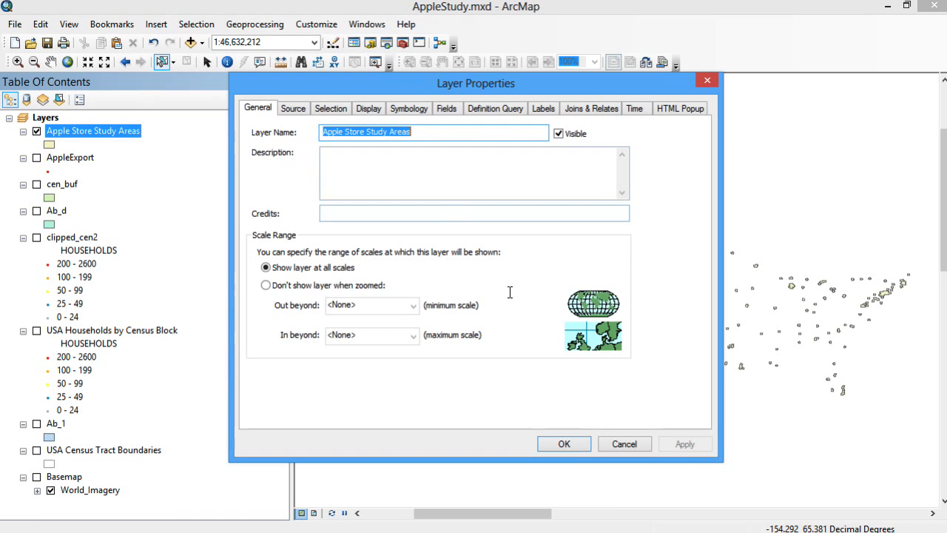
pyautogui.click(564, 444)
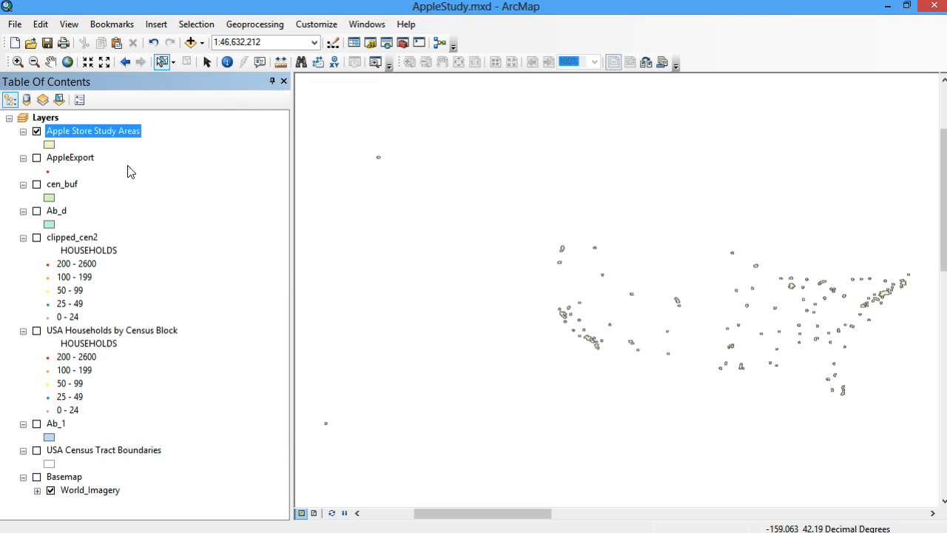
# Open the Apple Store Study Areas attribute table and highlight the Sum_Sc field for review
pyautogui.rightClick(121, 132)
pyautogui.click(156, 171)
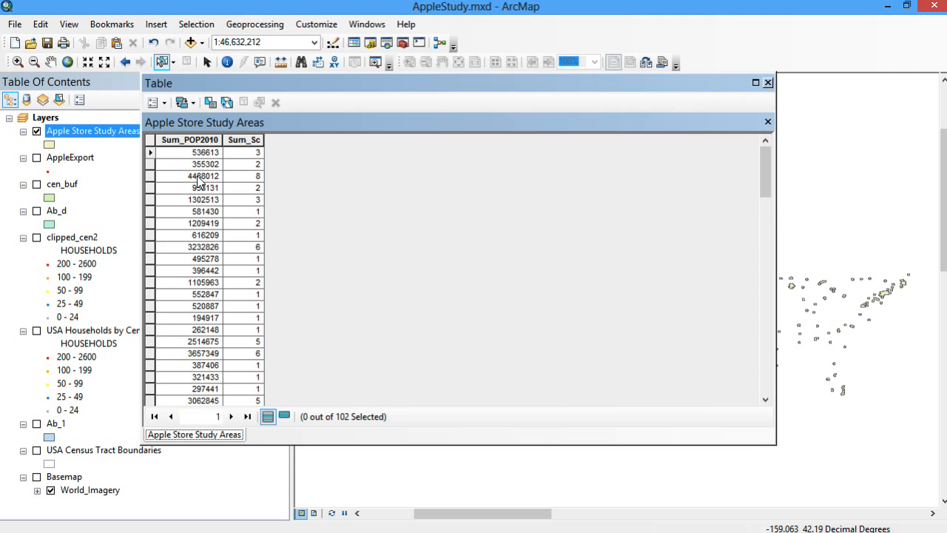
pyautogui.click(248, 141)
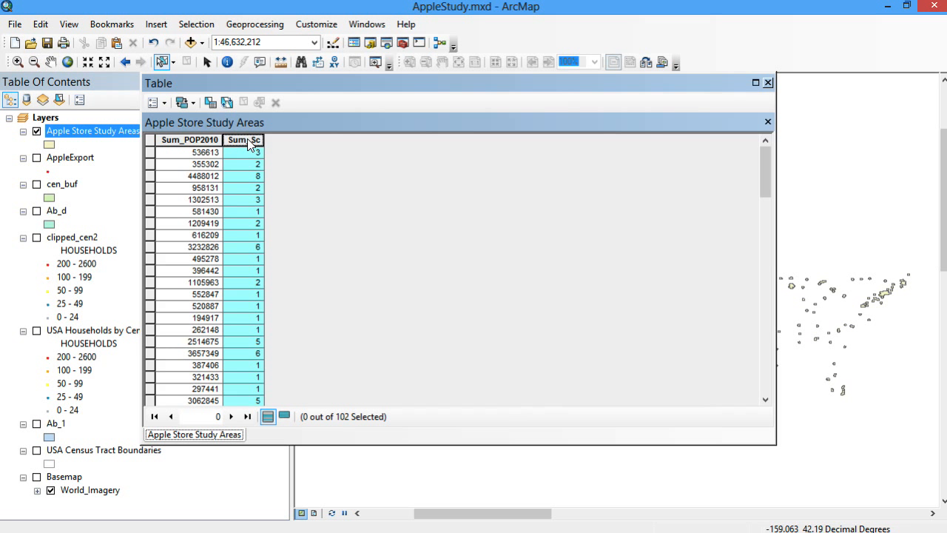
# Sort the attribute table in ascending order by Sum_Sc and set that field's alias to "Stores in Zone"
pyautogui.doubleClick(248, 141)
pyautogui.rightClick(252, 139)
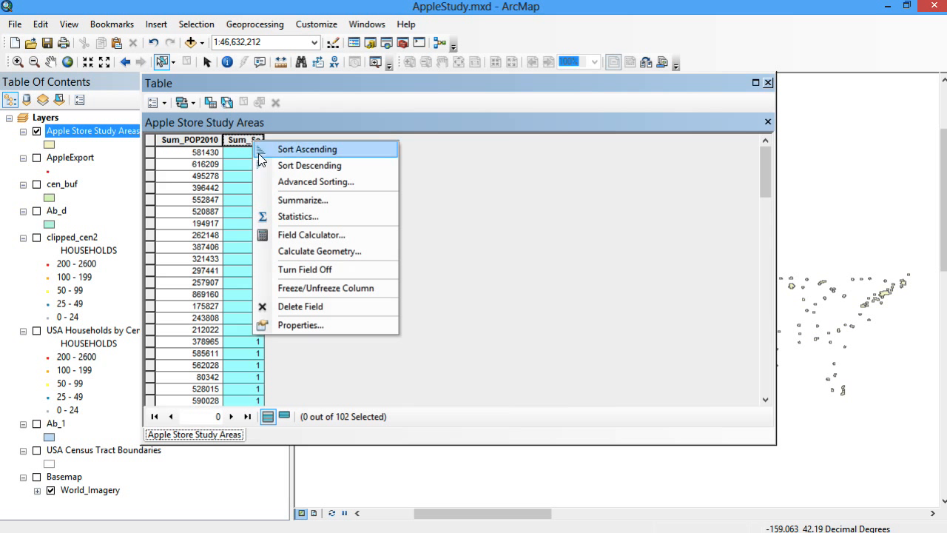
pyautogui.click(344, 324)
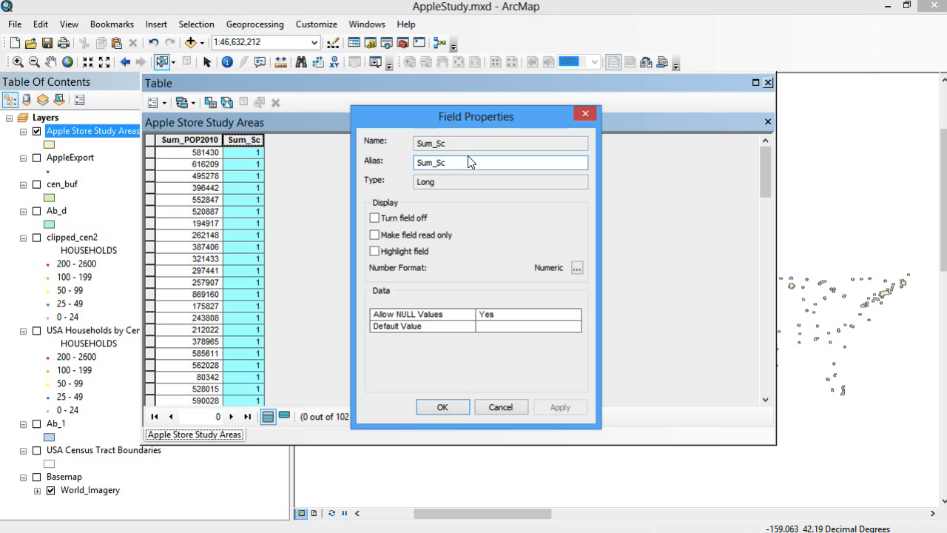
pyautogui.moveTo(468, 161); pyautogui.dragTo(401, 159)
pyautogui.write('T')
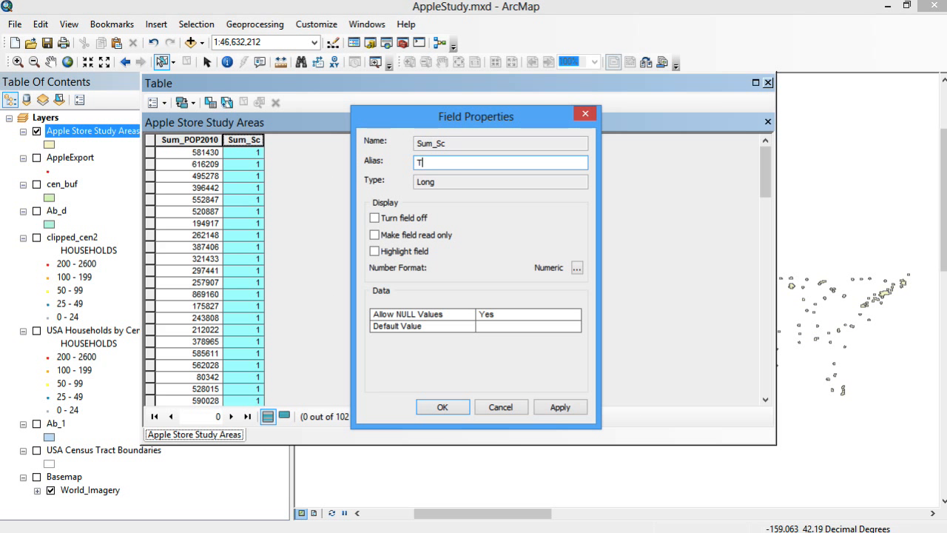
pyautogui.press('BackSpace')
pyautogui.write('Stores in Zone')
pyautogui.click(560, 406)
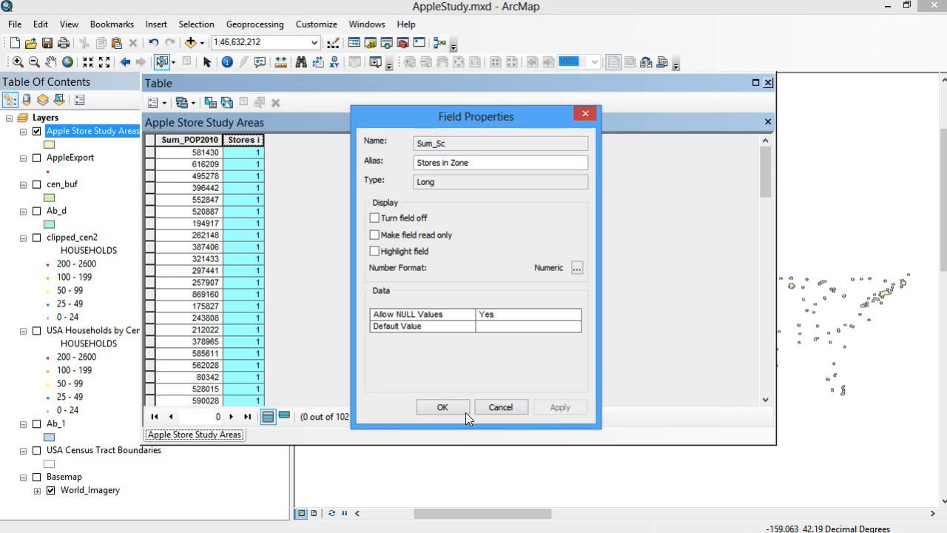
pyautogui.click(442, 407)
# Set the alias of the Sum_POP2010 field to "Population"
pyautogui.rightClick(191, 140)
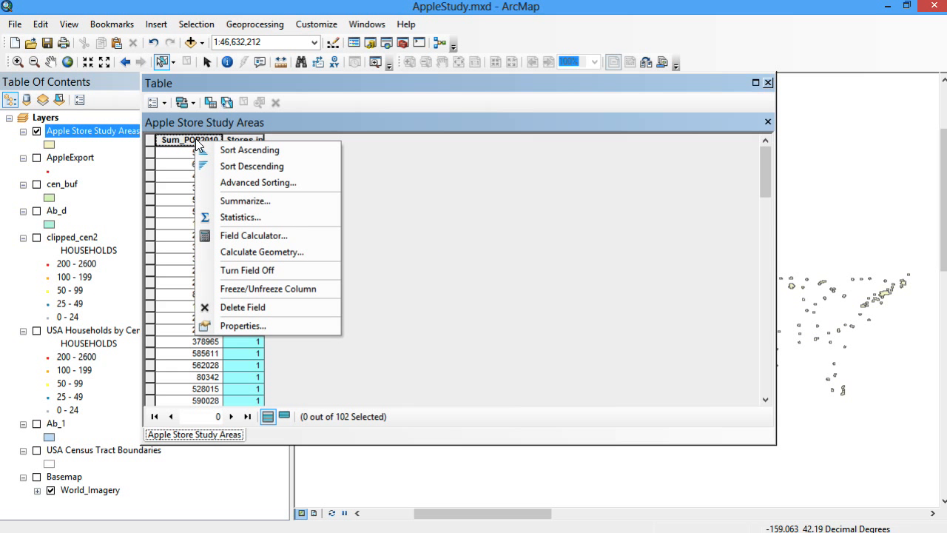
pyautogui.click(260, 325)
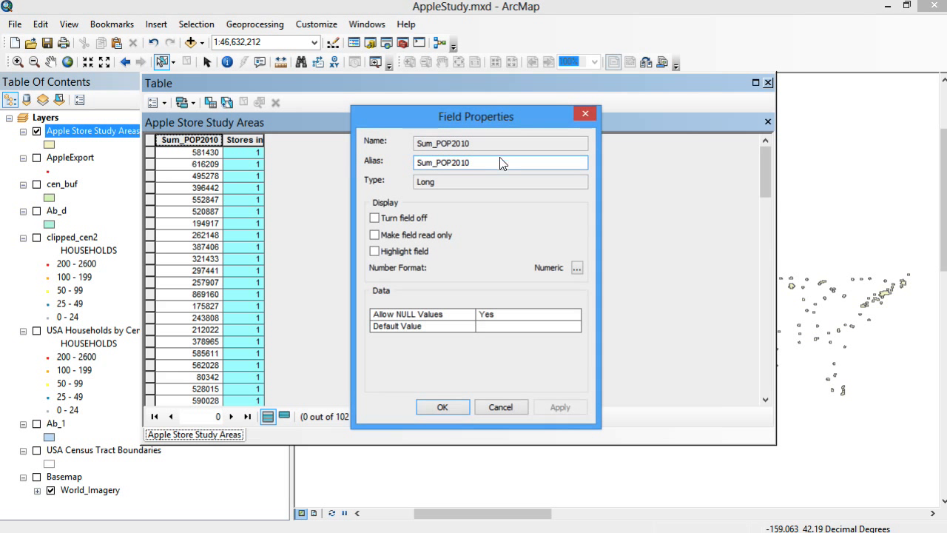
pyautogui.moveTo(501, 161); pyautogui.dragTo(403, 161)
pyautogui.write('Population')
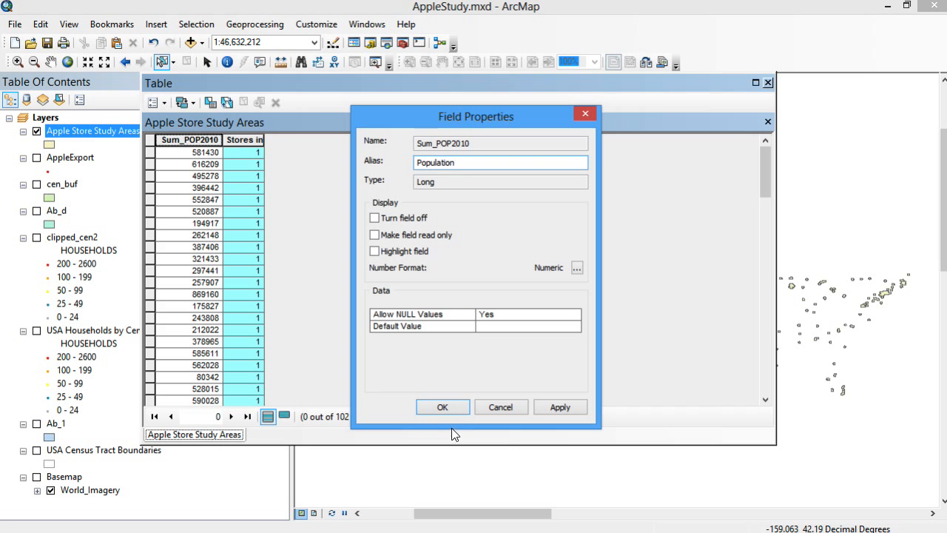
pyautogui.click(557, 406)
pyautogui.click(441, 407)
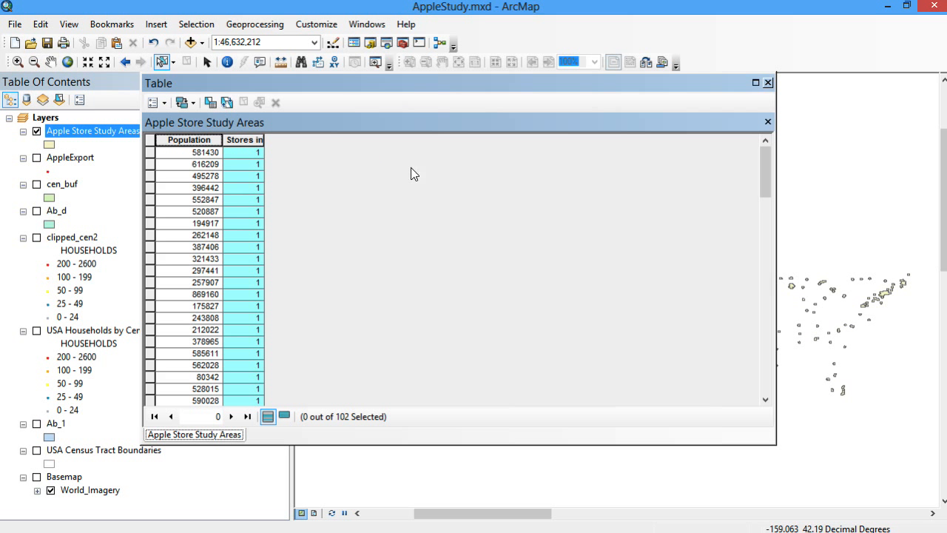
# Close the attribute table and inspect the two study areas in the upper Midwest up close on the map
pyautogui.click(767, 82)
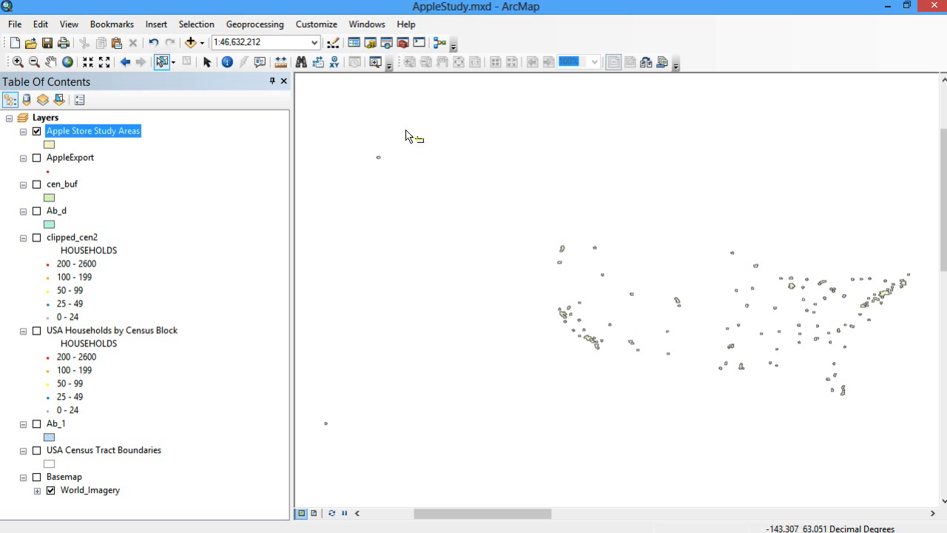
pyautogui.click(18, 61)
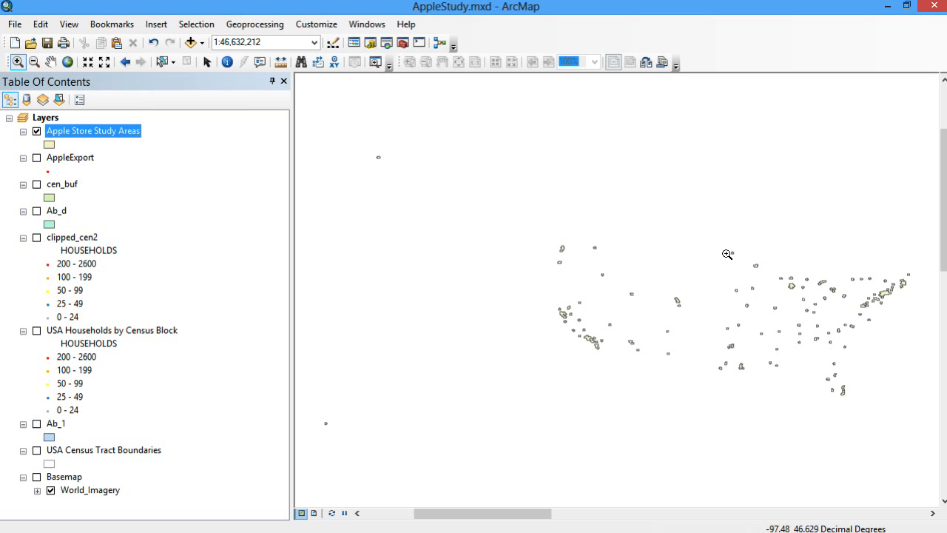
pyautogui.moveTo(720, 239); pyautogui.dragTo(766, 292)
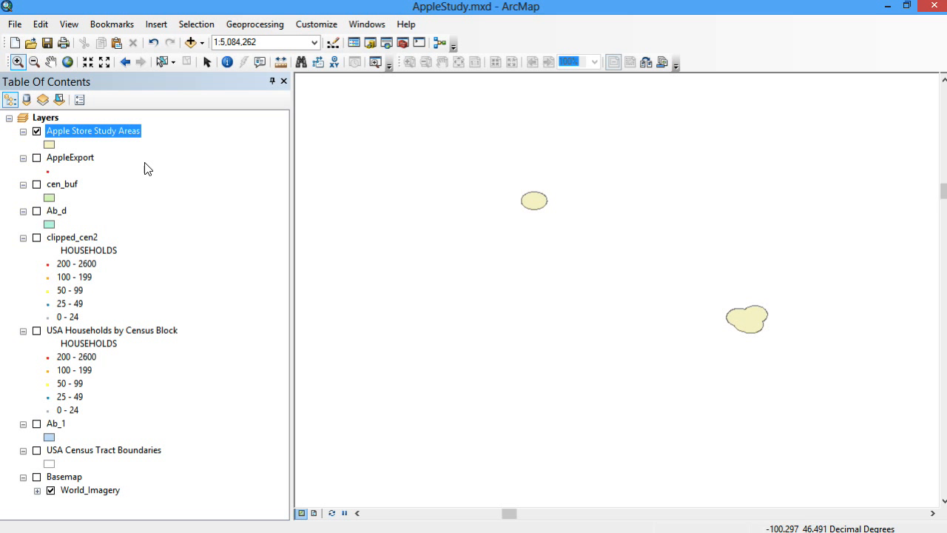
# Define a new Long Integer field named PpS for the Apple Store Study Areas attribute table
pyautogui.rightClick(122, 133)
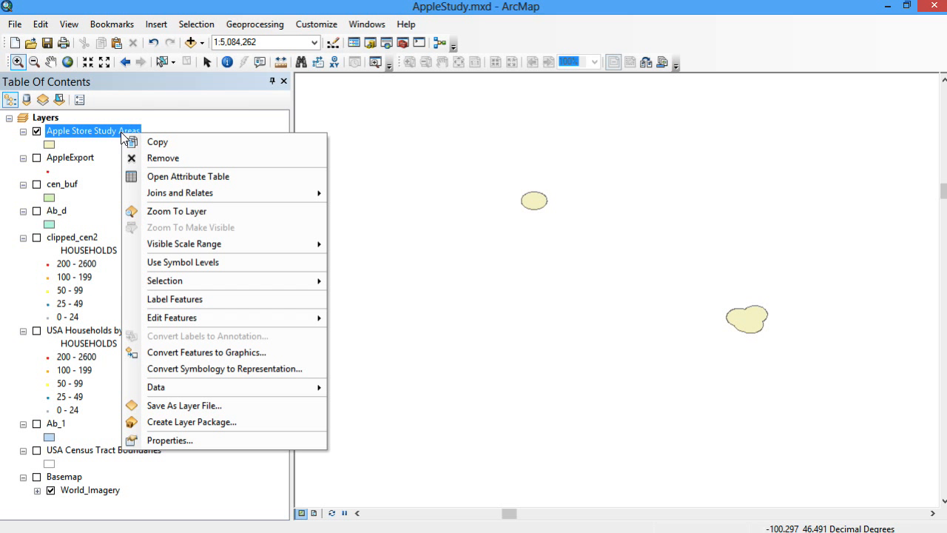
pyautogui.click(189, 178)
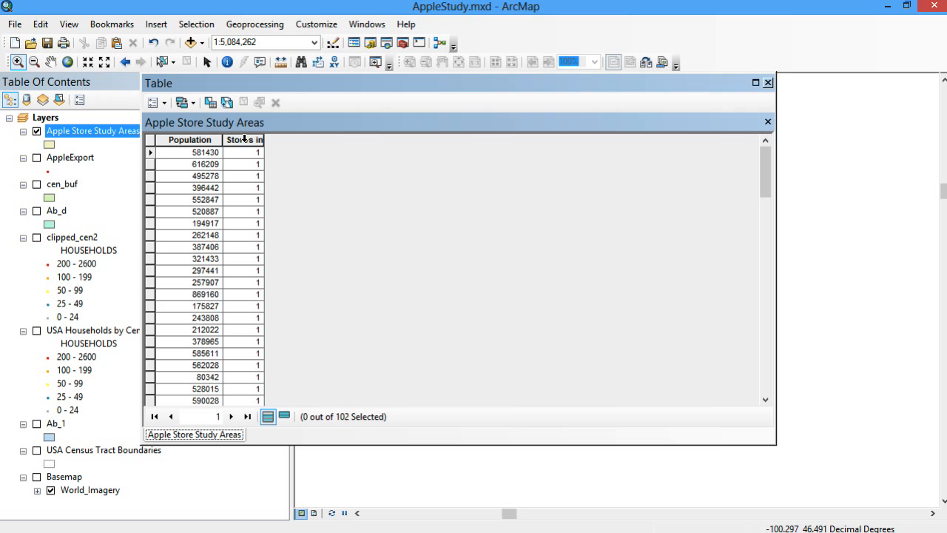
pyautogui.click(155, 103)
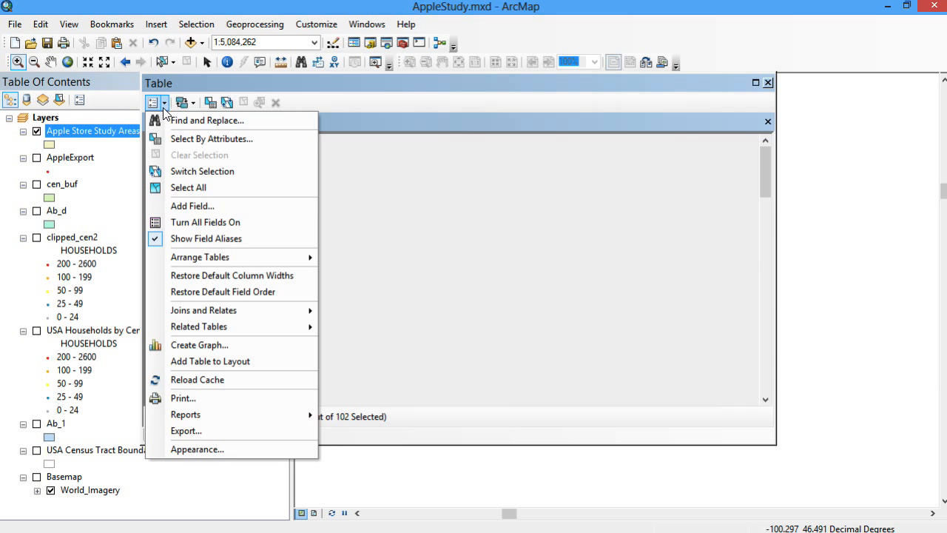
pyautogui.click(212, 205)
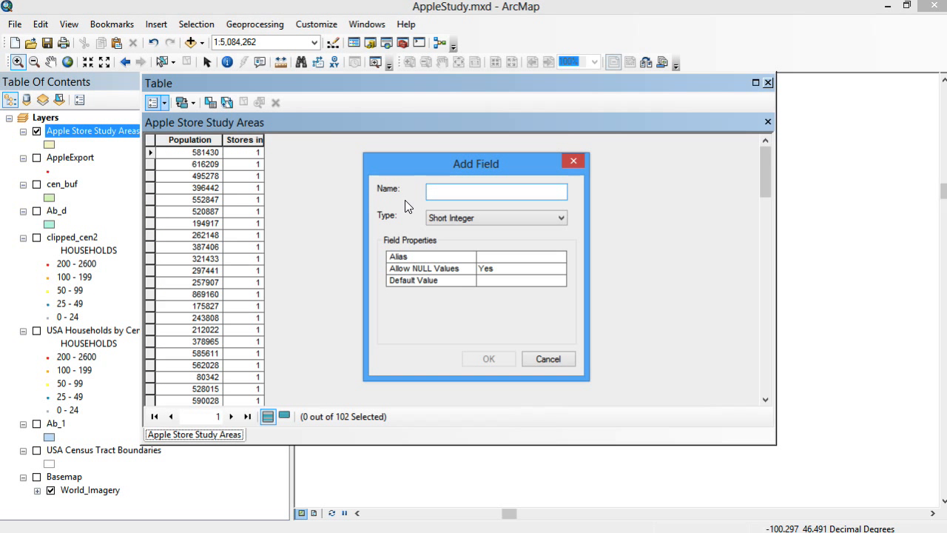
pyautogui.write('PpS')
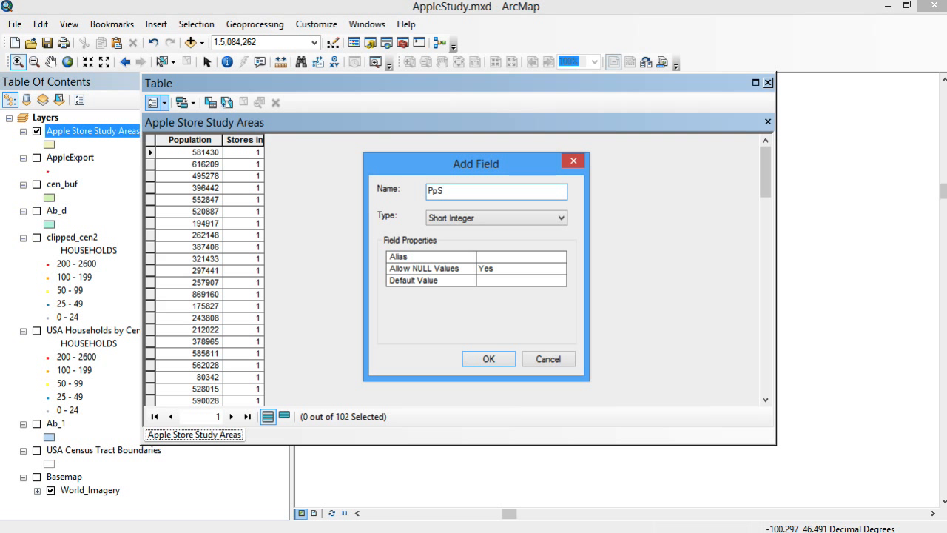
pyautogui.click(477, 220)
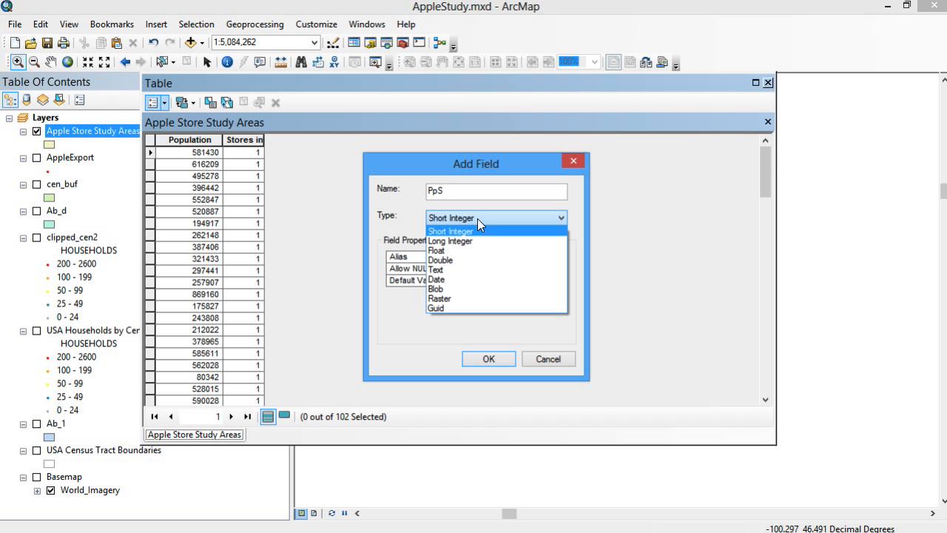
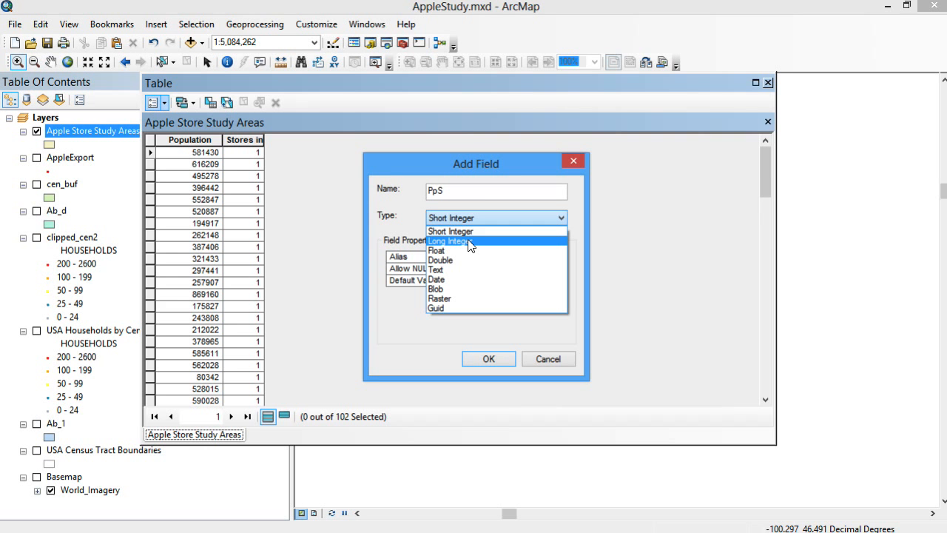
pyautogui.click(469, 244)
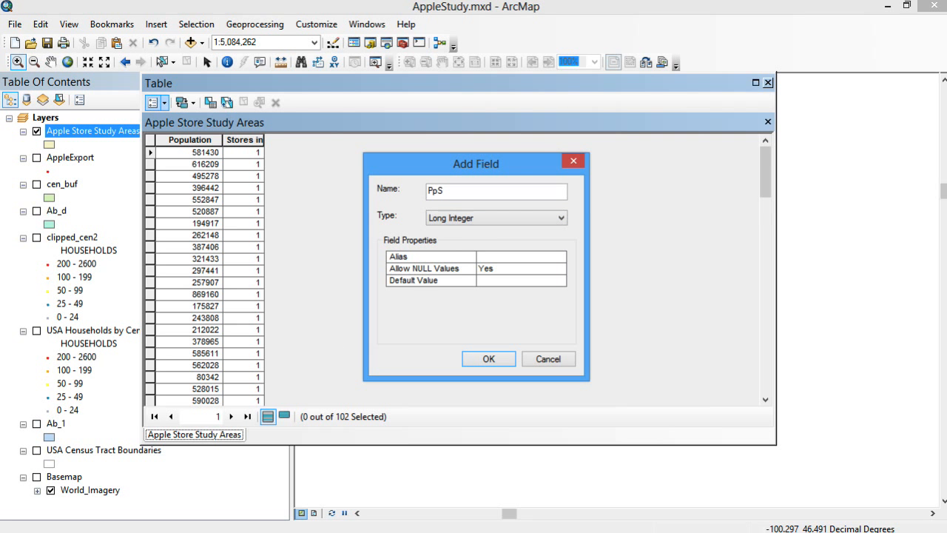
# Switch to Chrome, search the web for "arcgis data types" and open the ArcGIS Desktop Help 9.3 page on geodatabase field data types
pyautogui.hotkey('alt', 'Tab')
pyautogui.click(355, 32)
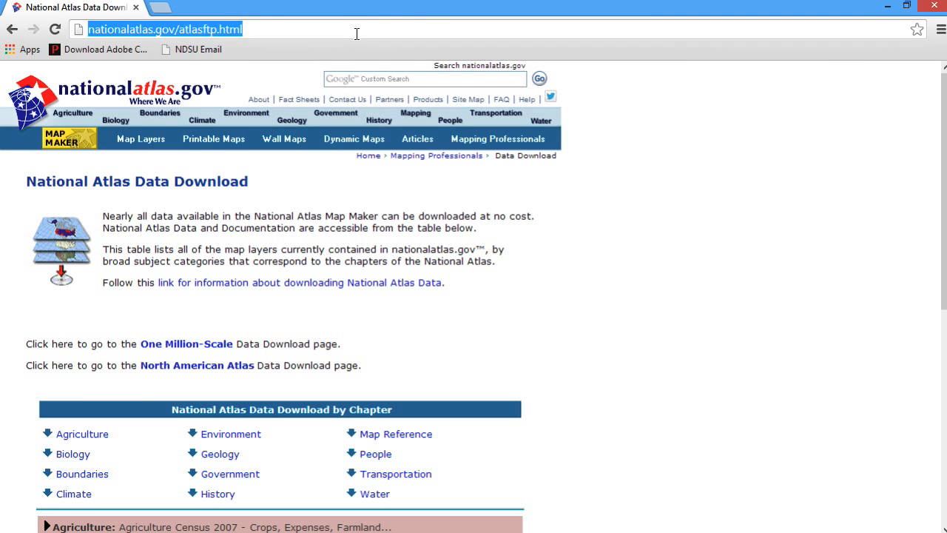
pyautogui.write('arcgis data')
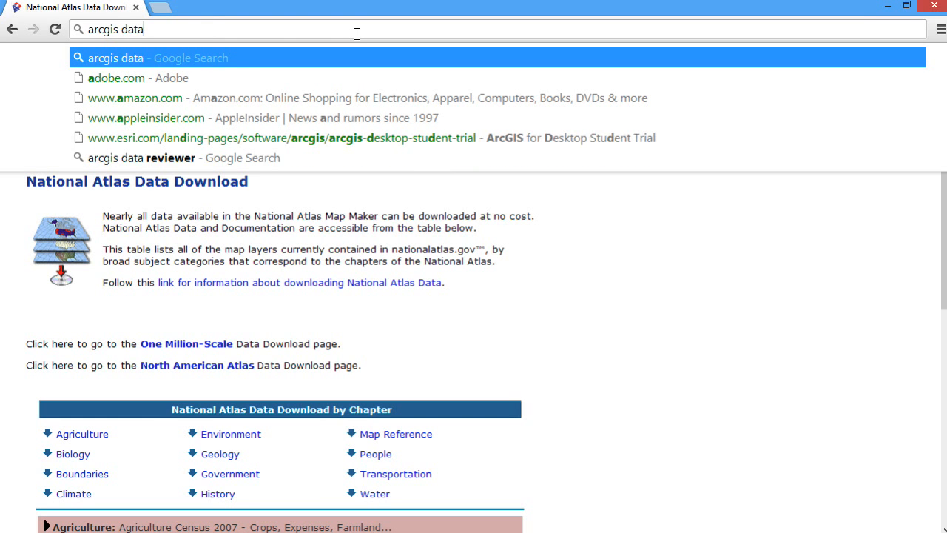
pyautogui.write(' types')
pyautogui.press('Return')
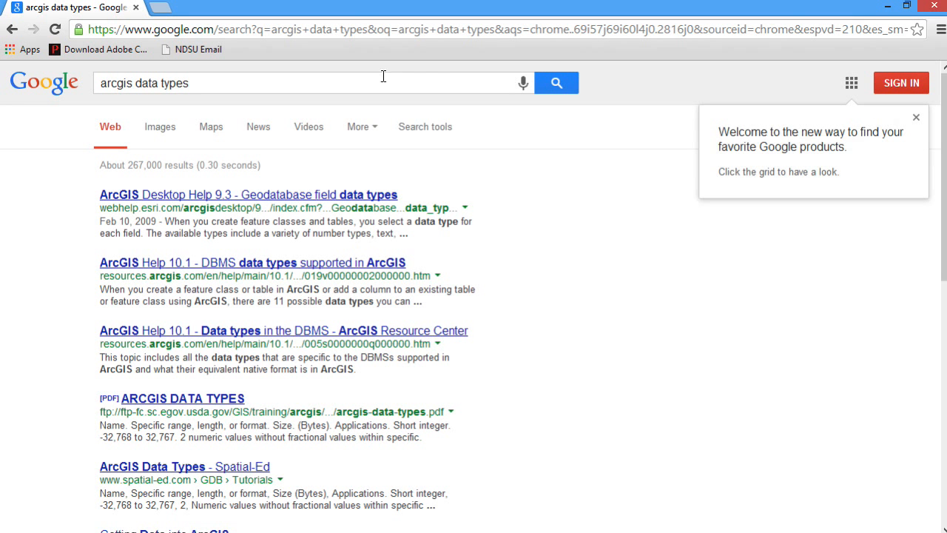
pyautogui.click(336, 194)
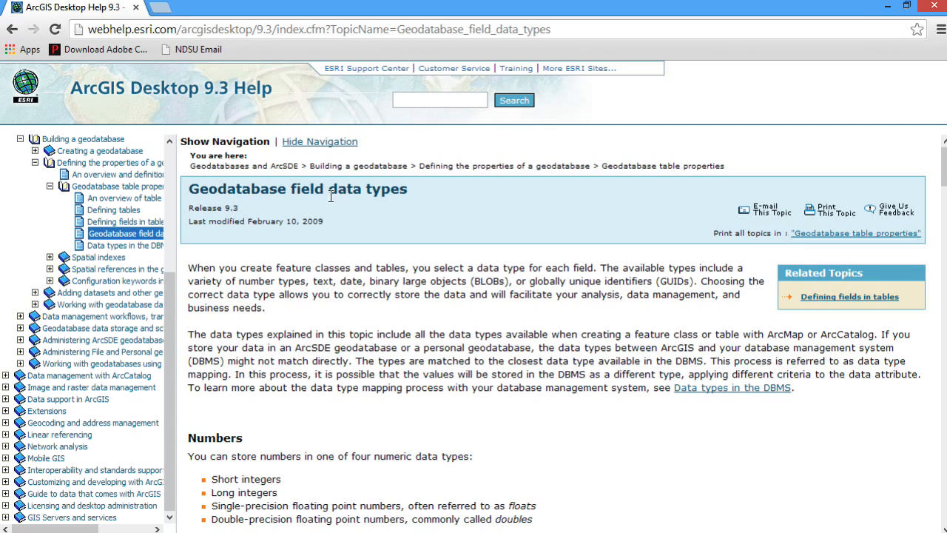
# Examine the storable ranges of the short integer and long integer types in the help page's data type table
pyautogui.scroll(-8, 241, 173)
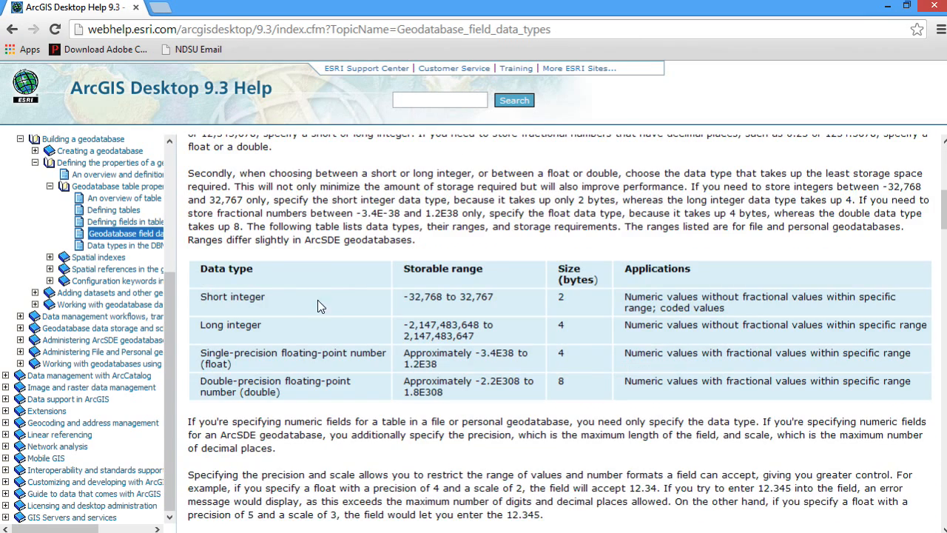
pyautogui.moveTo(404, 296); pyautogui.dragTo(517, 303)
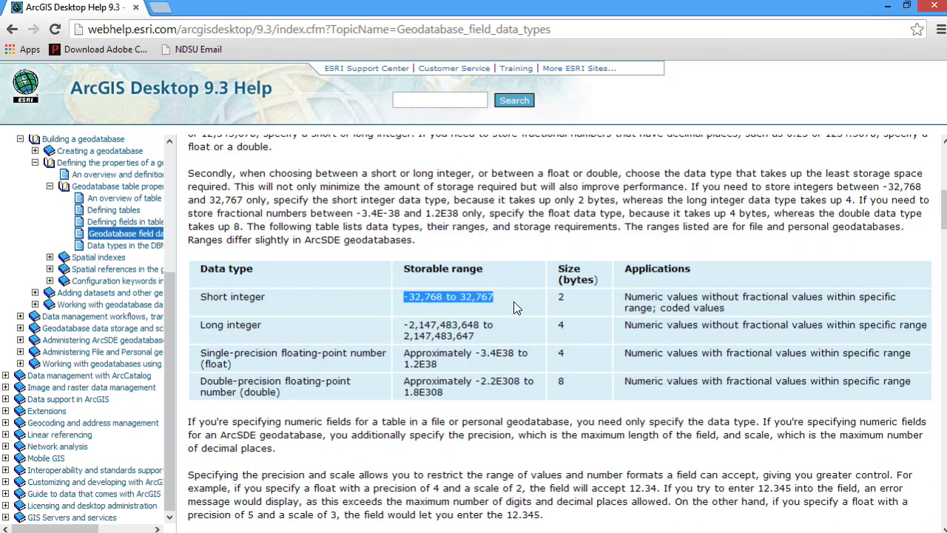
pyautogui.moveTo(404, 326); pyautogui.dragTo(498, 338)
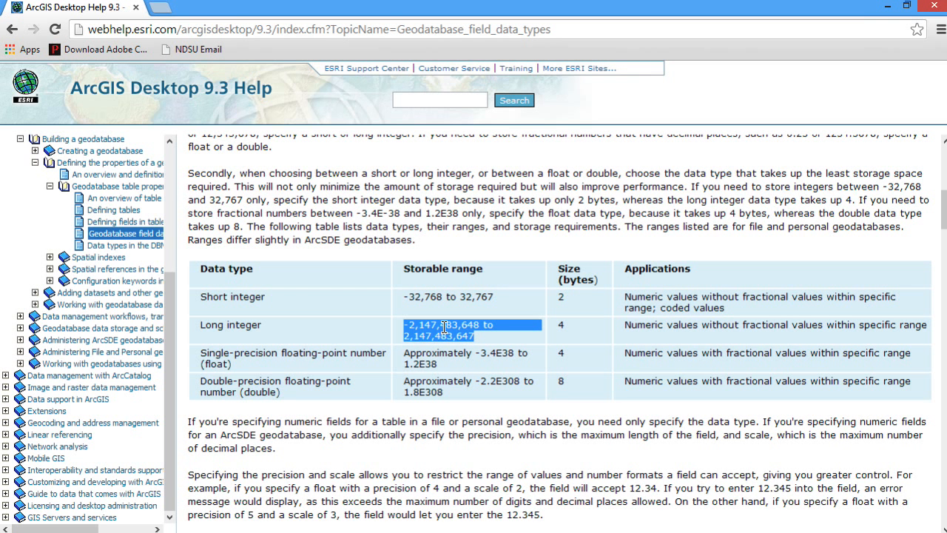
pyautogui.scroll(-2, 322, 356)
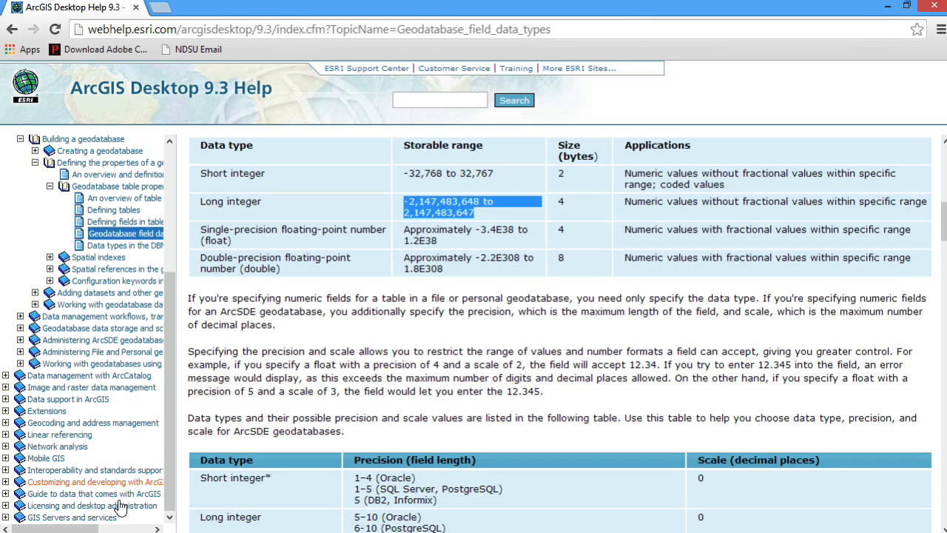
# Return to ArcMap and confirm adding the PpS field to the table
pyautogui.hotkey('alt', 'Tab')
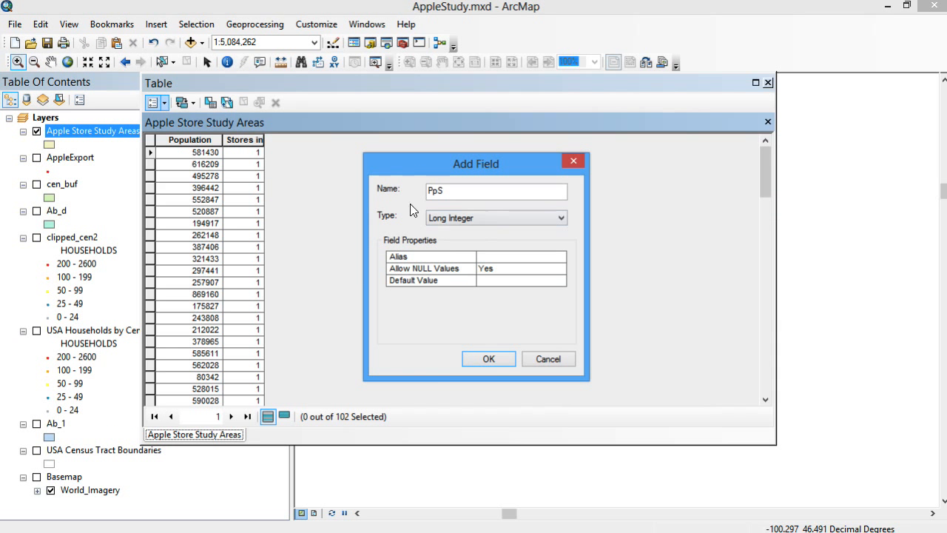
pyautogui.click(499, 364)
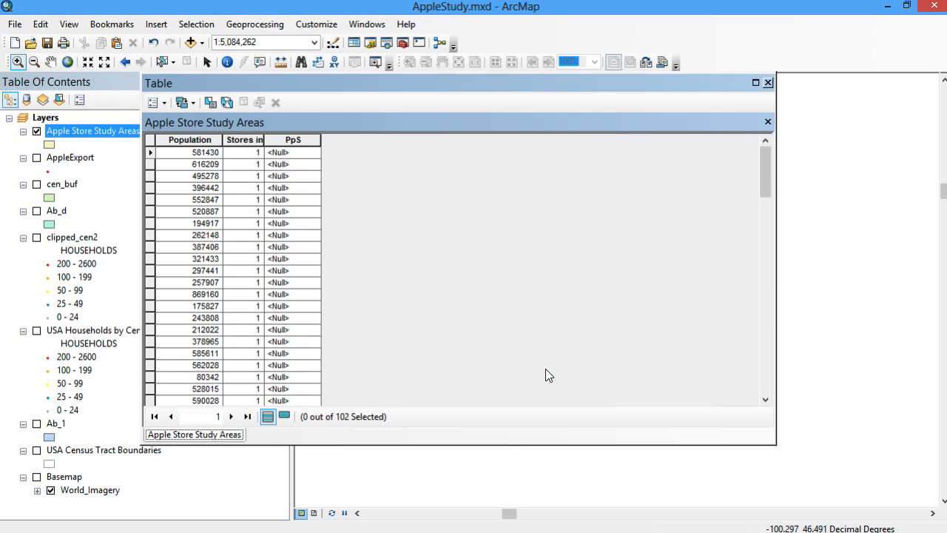
# Calculate the PpS field for all study areas with the expression [Sum_POP2010]/ [Sum_Sc]
pyautogui.rightClick(302, 139)
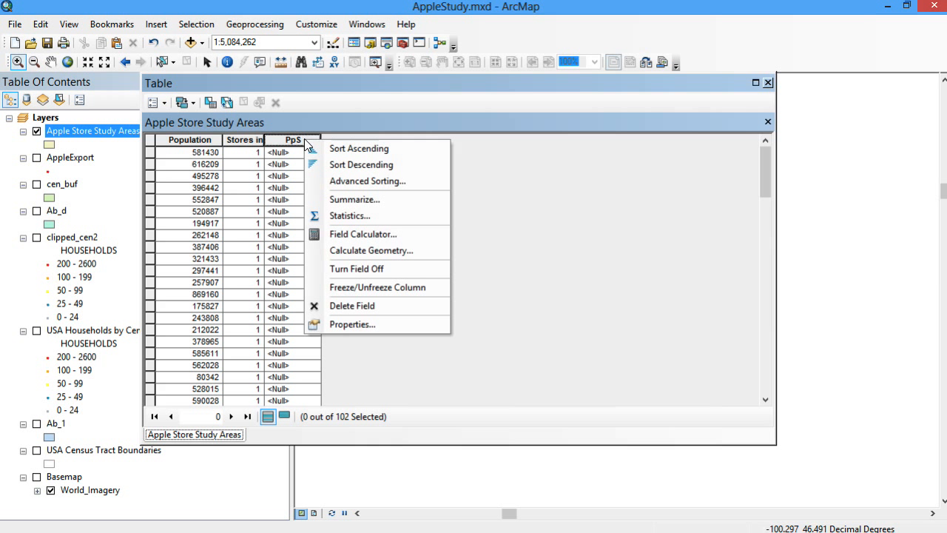
pyautogui.click(361, 234)
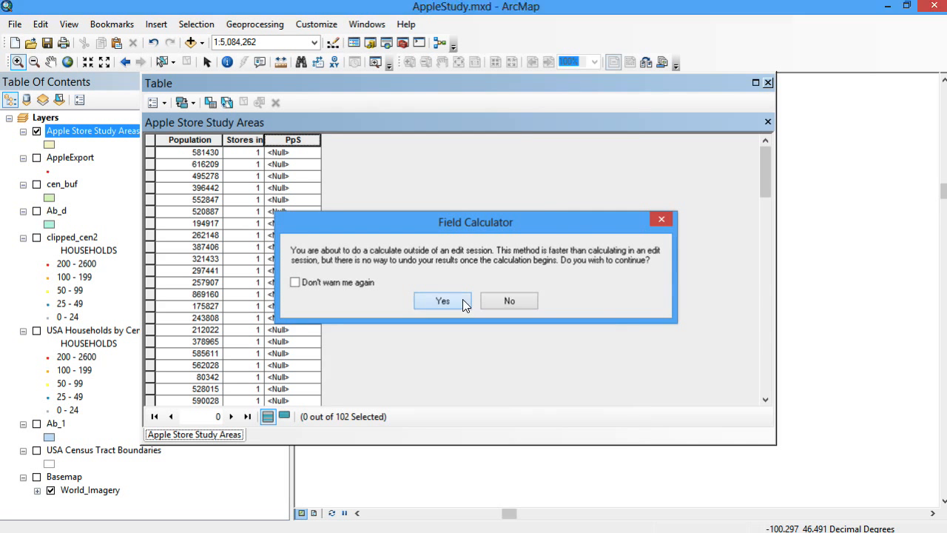
pyautogui.click(443, 301)
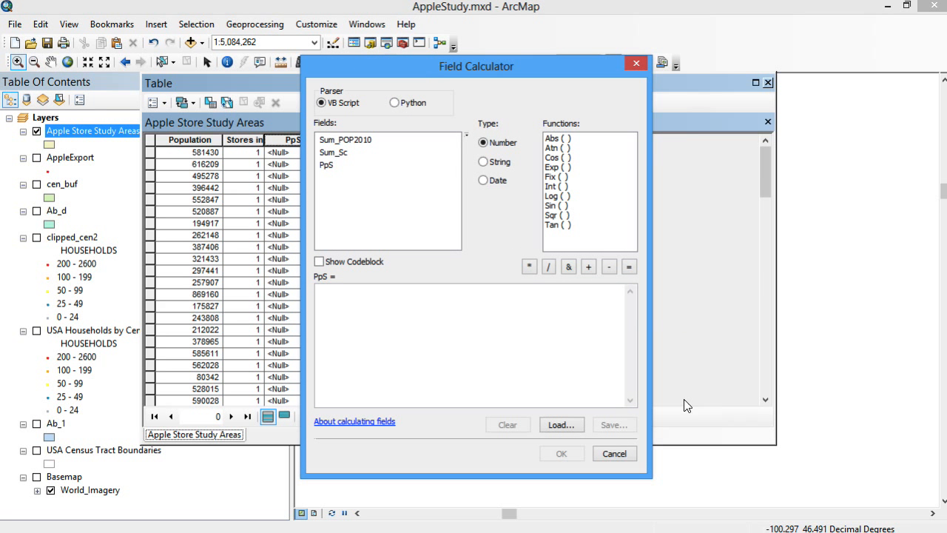
pyautogui.moveTo(421, 61); pyautogui.dragTo(561, 65)
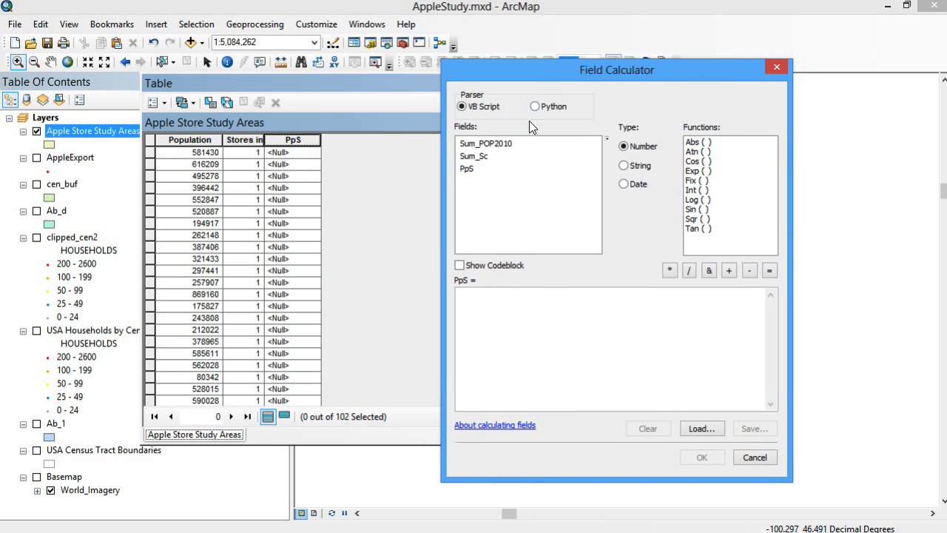
pyautogui.doubleClick(487, 146)
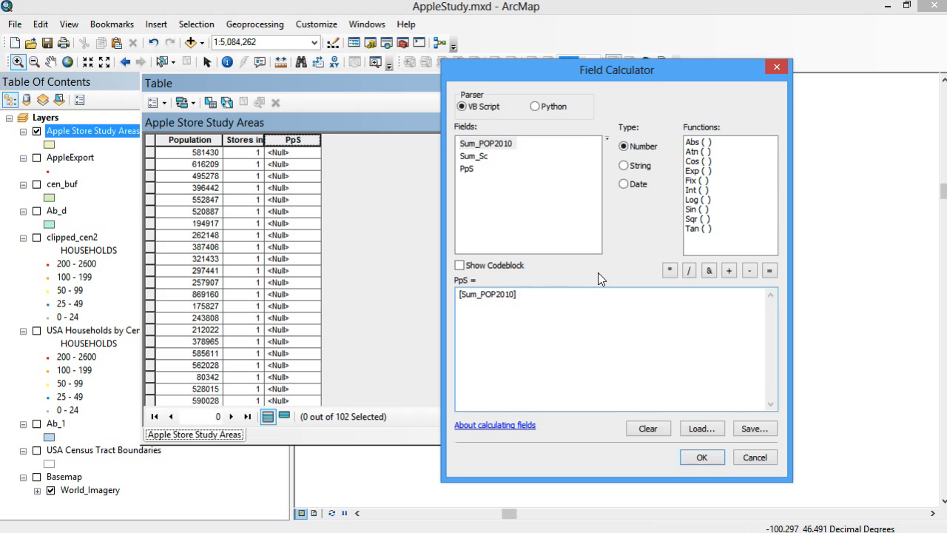
pyautogui.write('/')
pyautogui.doubleClick(473, 156)
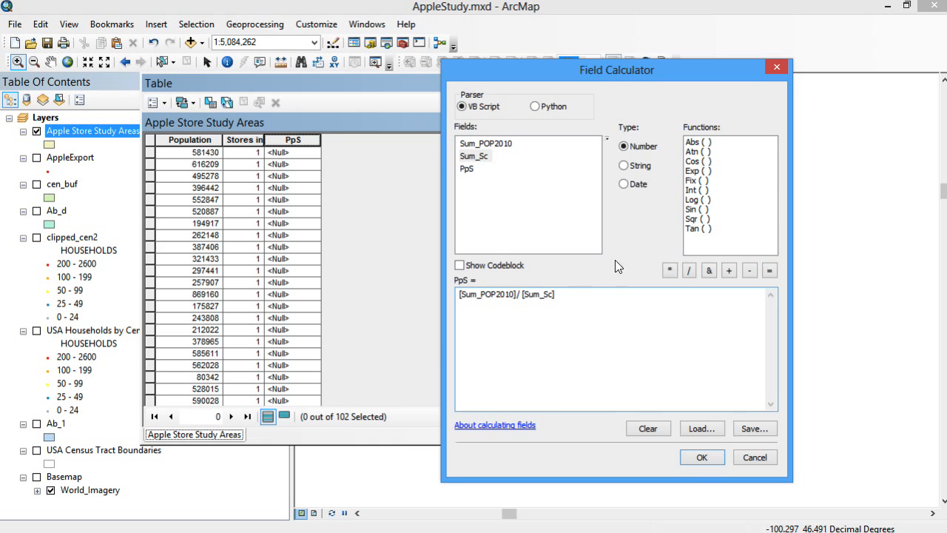
pyautogui.click(702, 457)
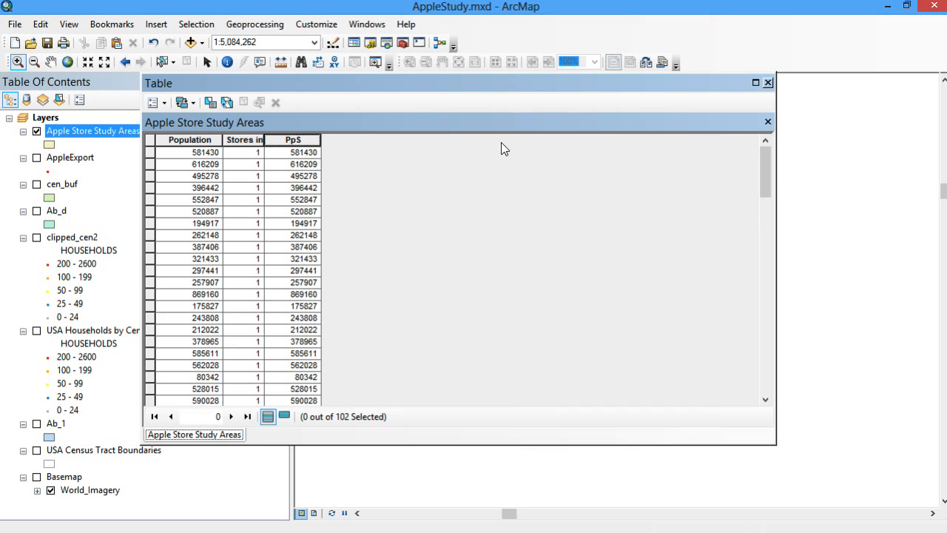
# Select the table record with 22 stores, zoom the map to it and view that study area against the surrounding ones
pyautogui.scroll(-20, 244, 239)
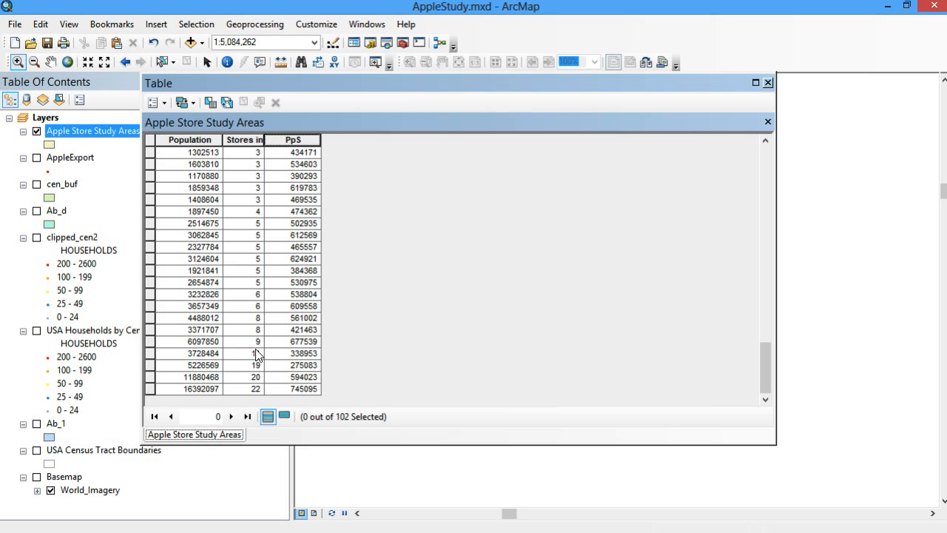
pyautogui.click(196, 391)
pyautogui.click(152, 389)
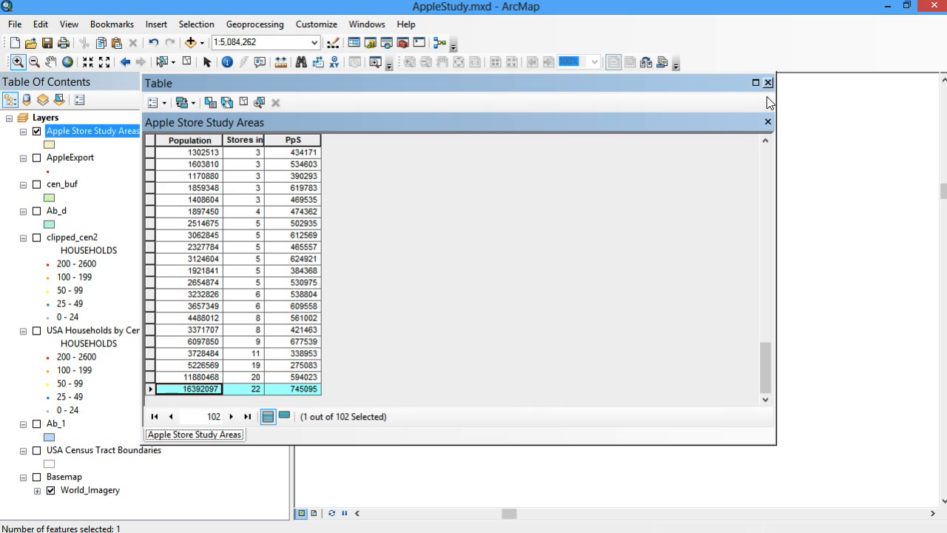
pyautogui.moveTo(699, 81); pyautogui.dragTo(775, 308)
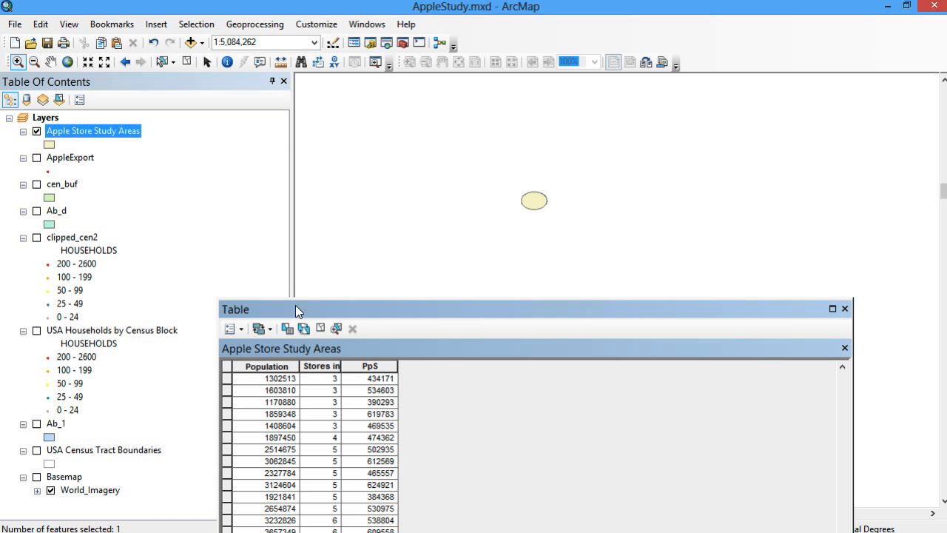
pyautogui.moveTo(295, 306); pyautogui.dragTo(322, 98)
pyautogui.rightClick(254, 407)
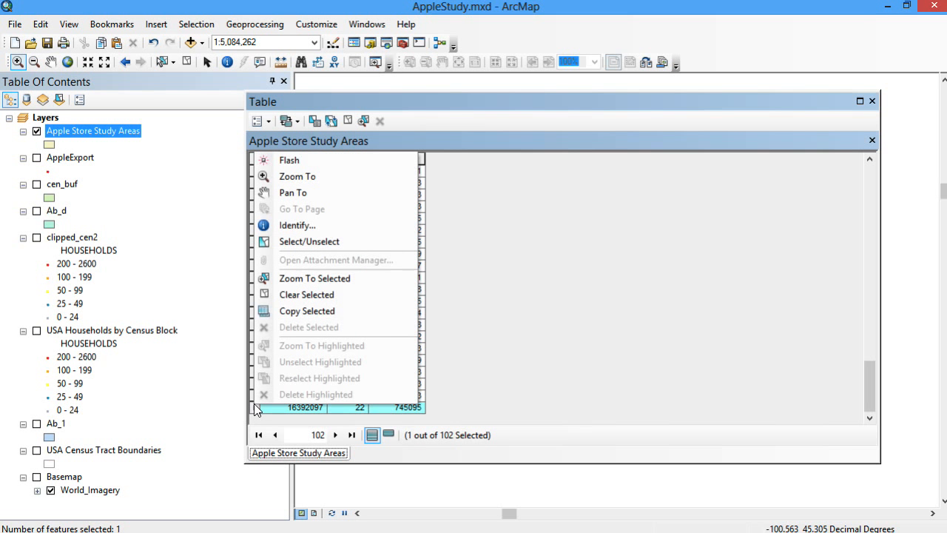
pyautogui.click(359, 278)
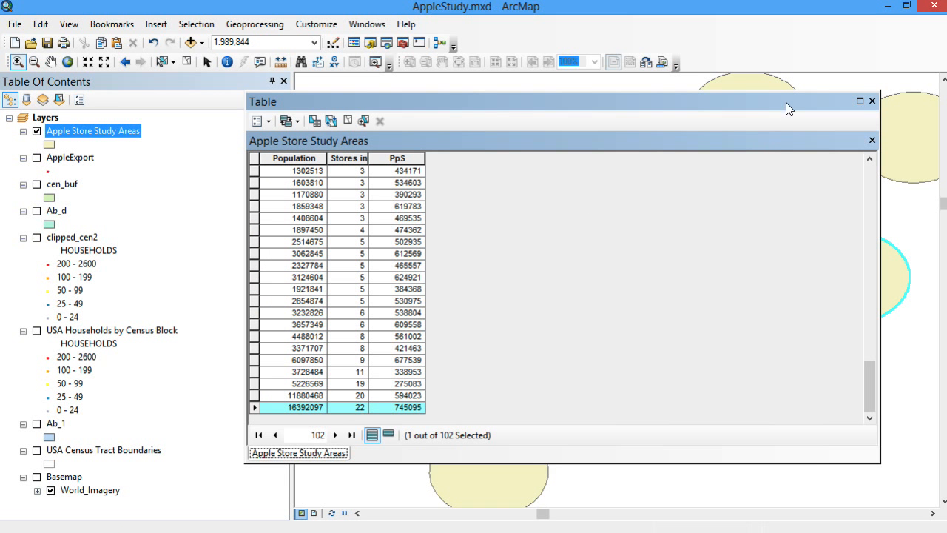
pyautogui.moveTo(786, 102); pyautogui.dragTo(423, 251)
pyautogui.scroll(6, 784, 252)
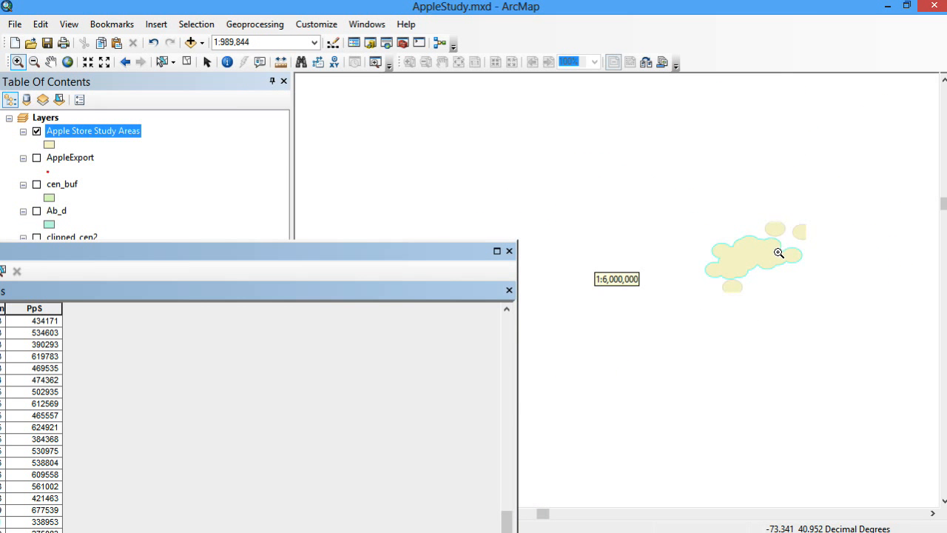
pyautogui.scroll(5, 777, 256)
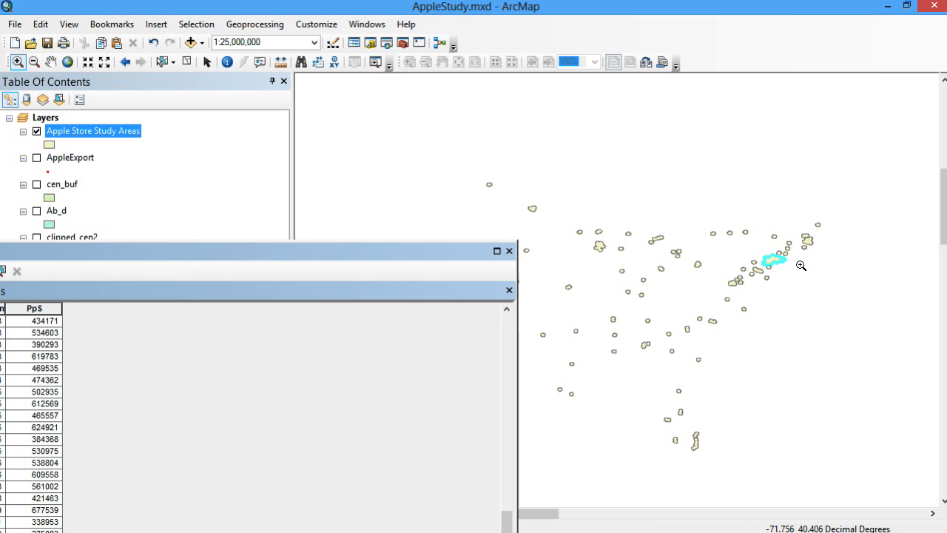
# Select the isolated oval study area northwest of the three-lobed one on the map
pyautogui.moveTo(400, 252); pyautogui.dragTo(643, 189)
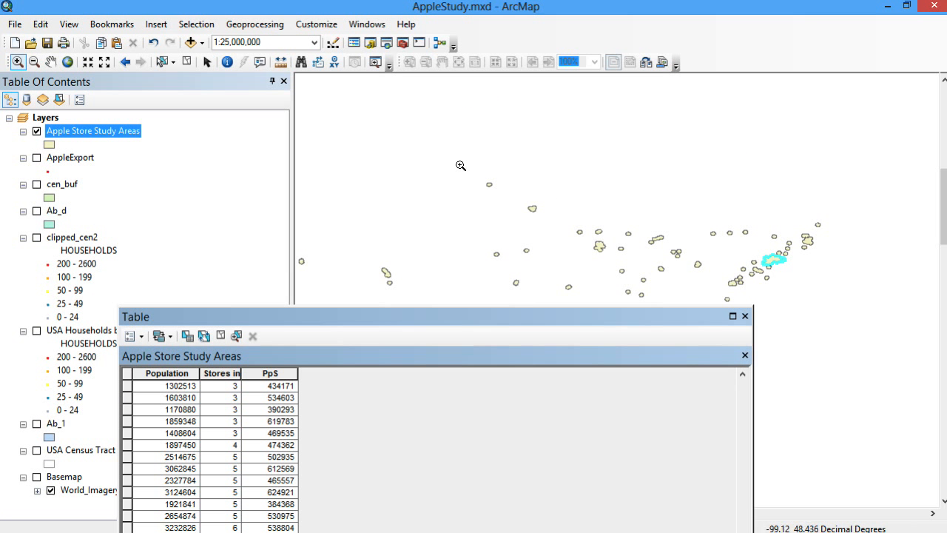
pyautogui.moveTo(460, 165); pyautogui.dragTo(543, 226)
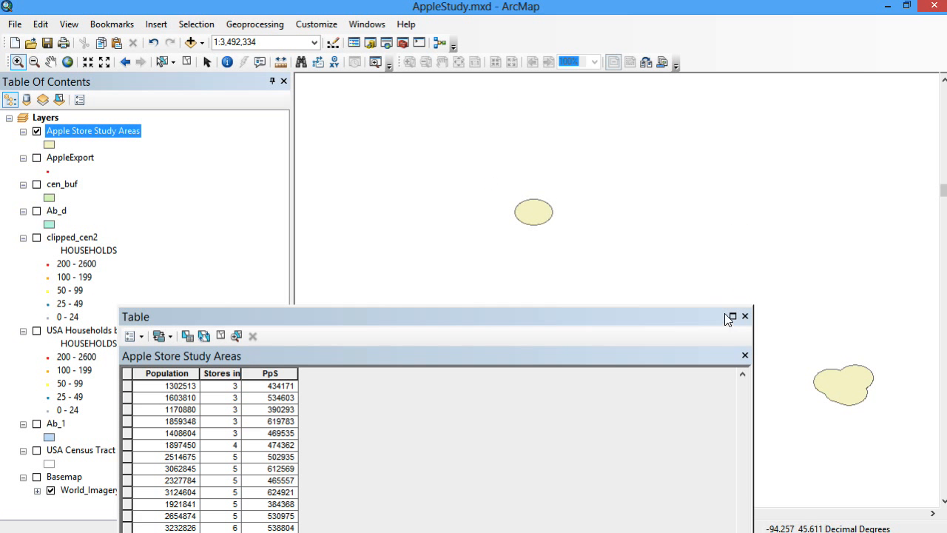
pyautogui.click(162, 62)
pyautogui.click(549, 220)
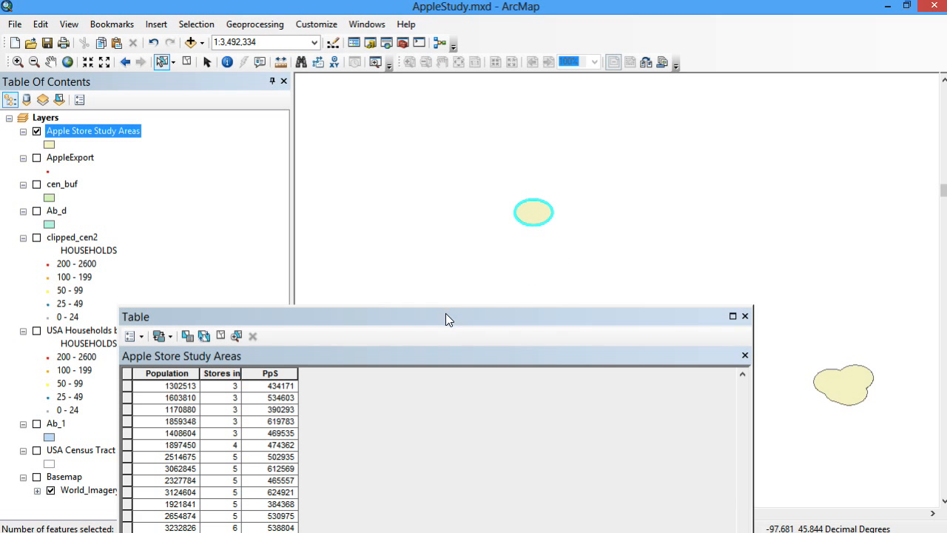
# Sort the attribute table by Population in descending order and locate the selected study area's record
pyautogui.moveTo(445, 313); pyautogui.dragTo(580, 275)
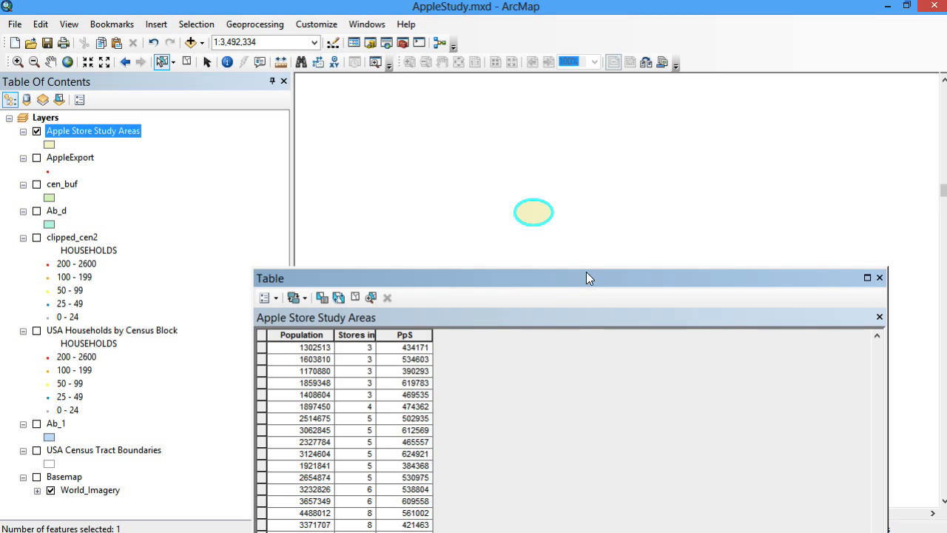
pyautogui.moveTo(586, 278); pyautogui.dragTo(549, 114)
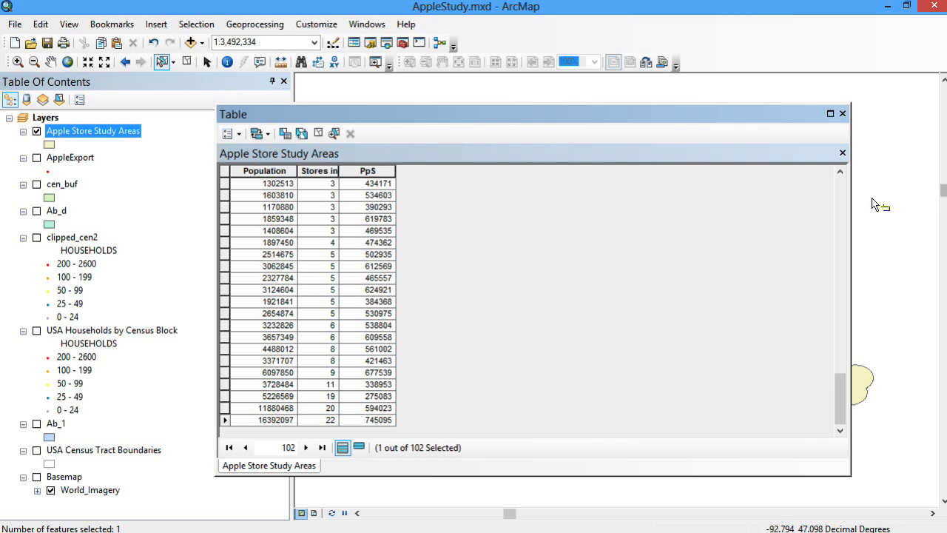
pyautogui.moveTo(839, 396); pyautogui.dragTo(840, 244)
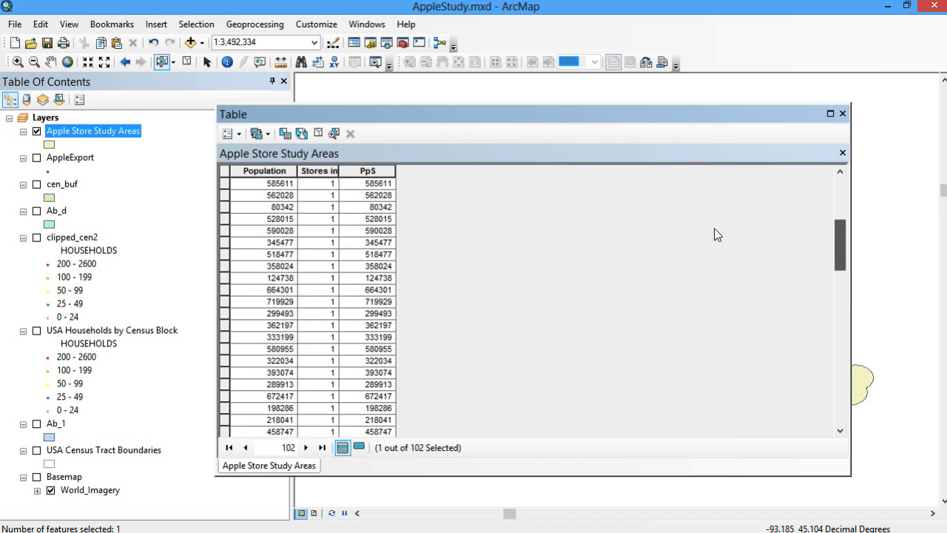
pyautogui.click(278, 170)
pyautogui.rightClick(278, 170)
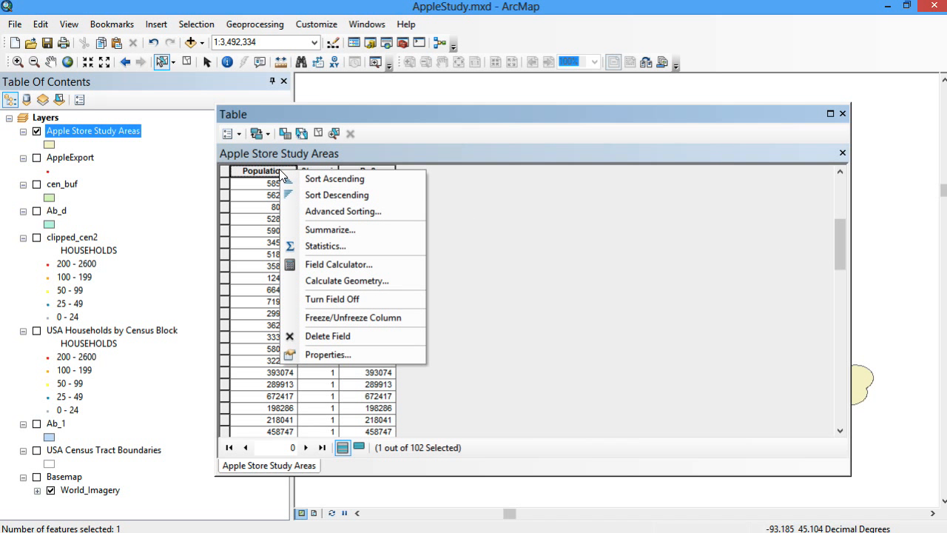
pyautogui.click(319, 194)
pyautogui.moveTo(842, 244); pyautogui.dragTo(848, 409)
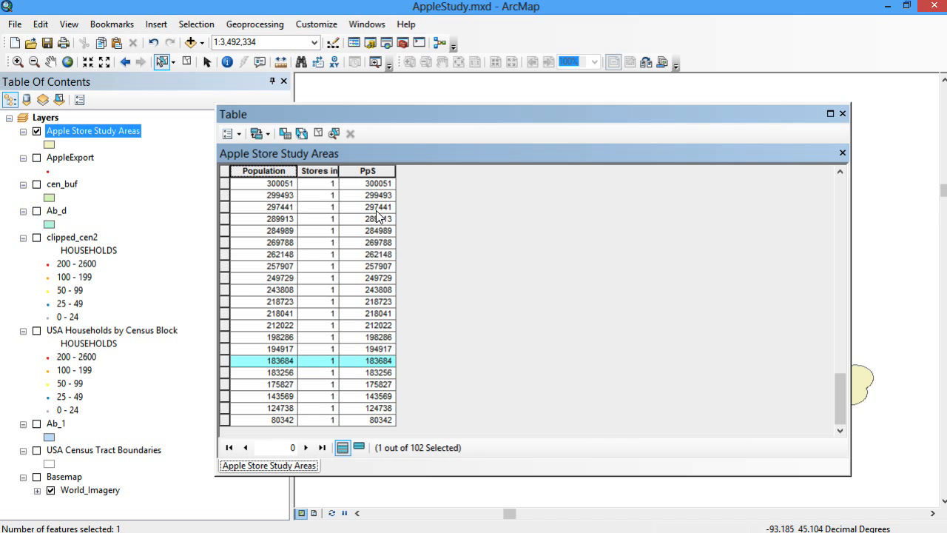
# Sort the study area records by PpS in descending order and close the attribute table
pyautogui.rightClick(370, 169)
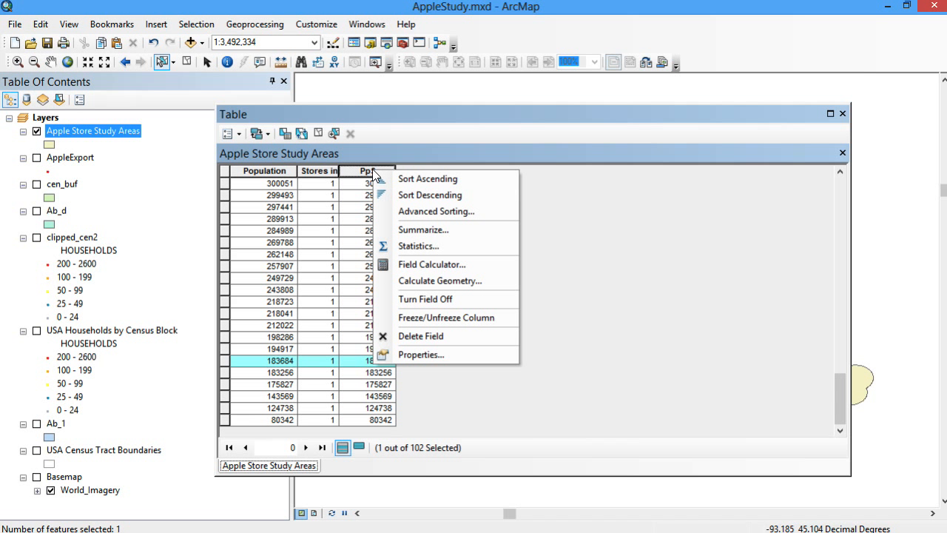
pyautogui.click(416, 194)
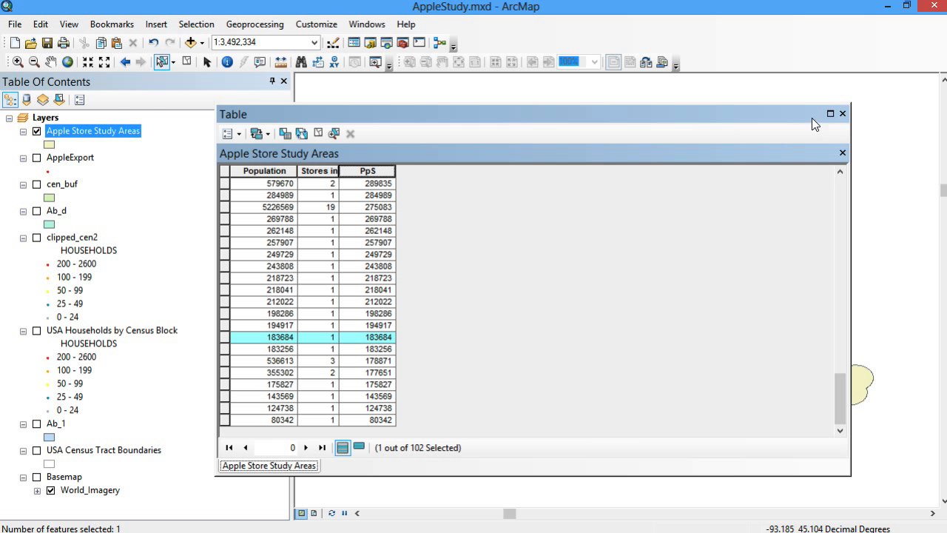
pyautogui.click(842, 113)
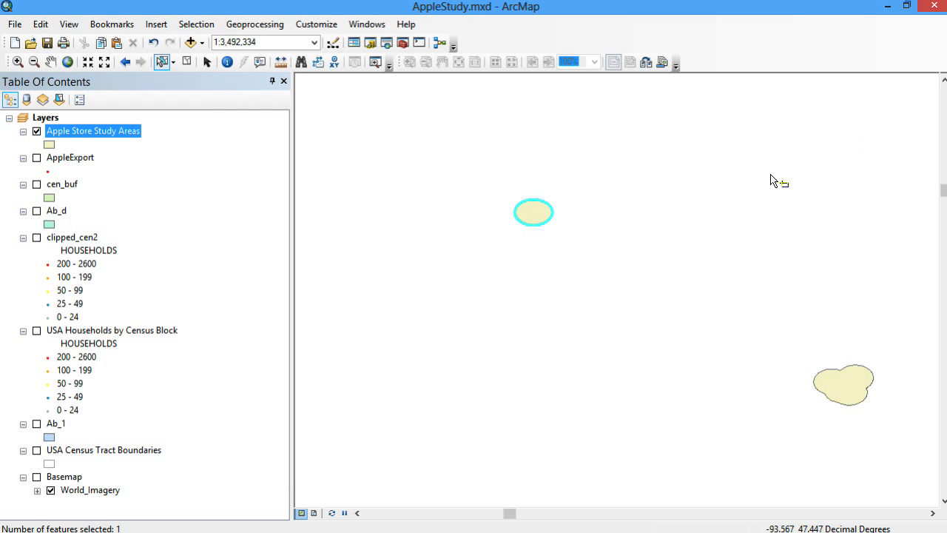
# Open the available commands for the Apple Store Study Areas layer
pyautogui.rightClick(94, 130)
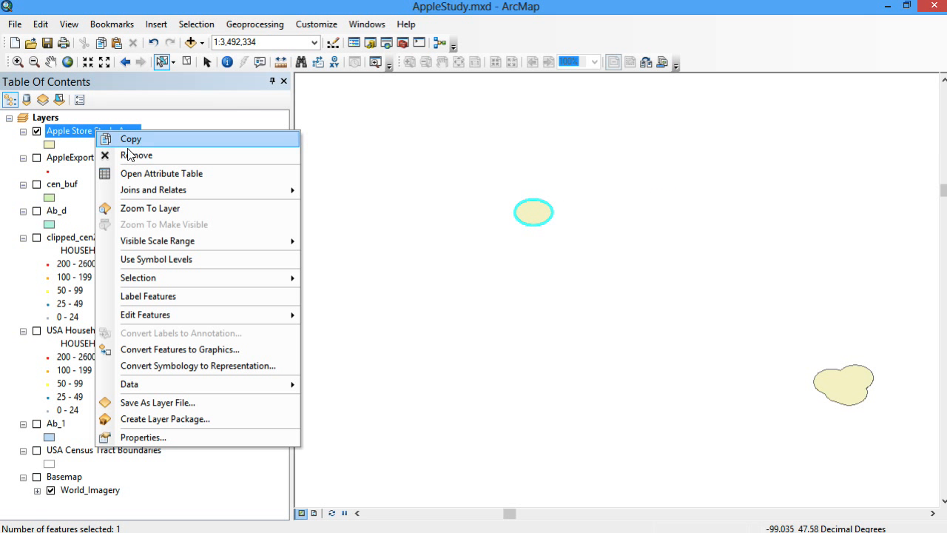